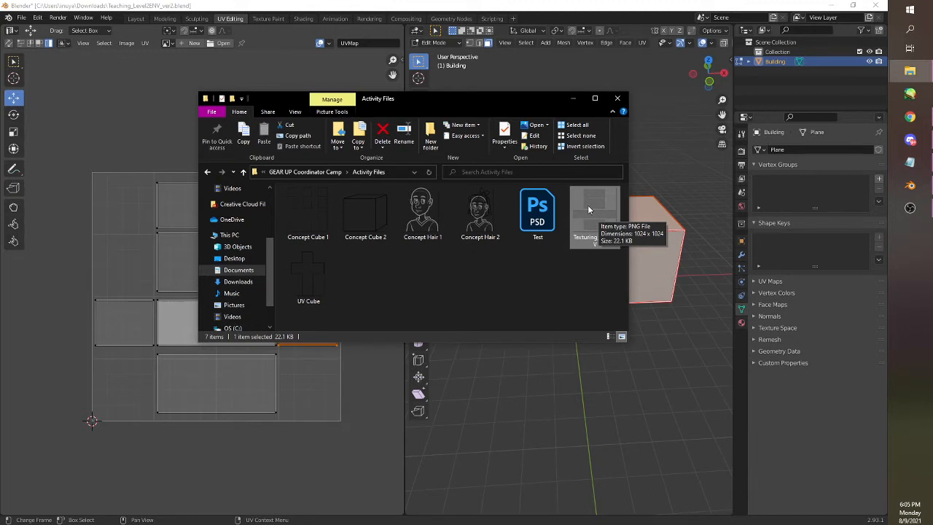
Open the Texturing_UV_ENV image from the Activity Files folder in Adobe Photoshop 2020
right_click(589, 210)
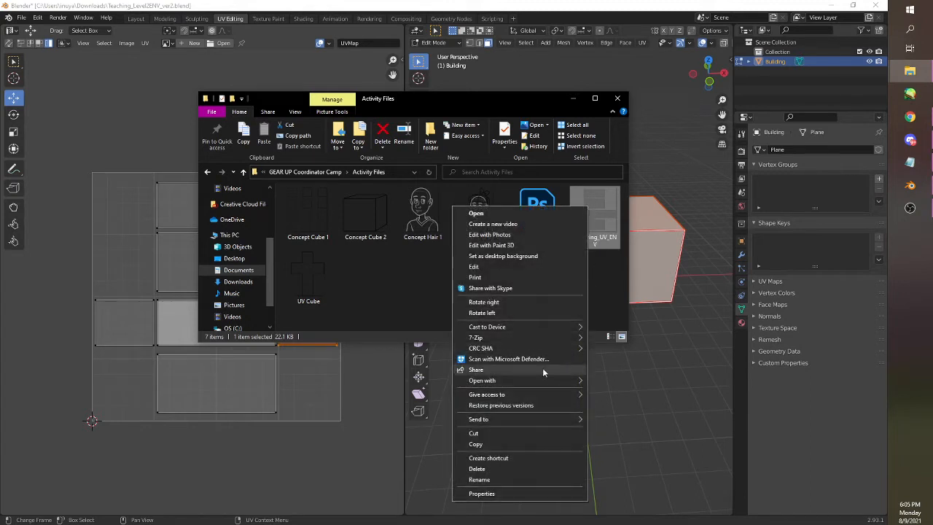
mouse_move(540, 380)
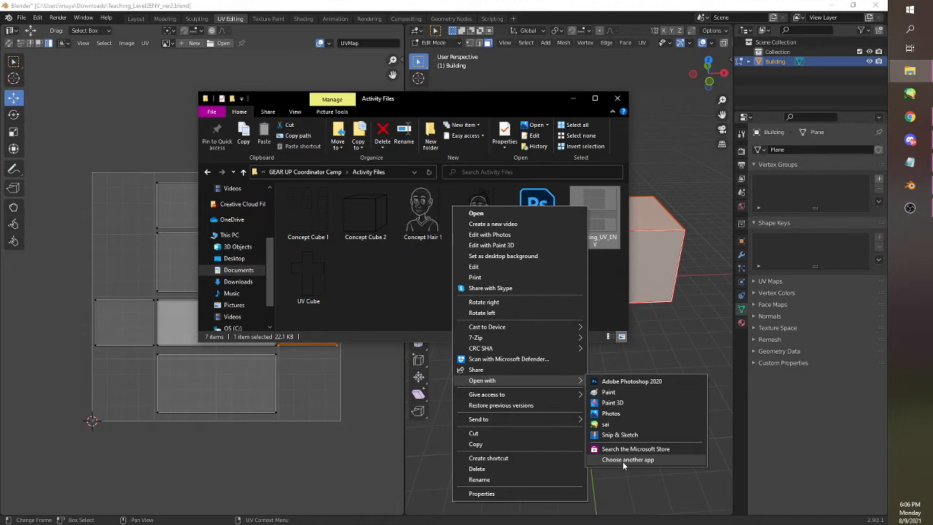
click(620, 387)
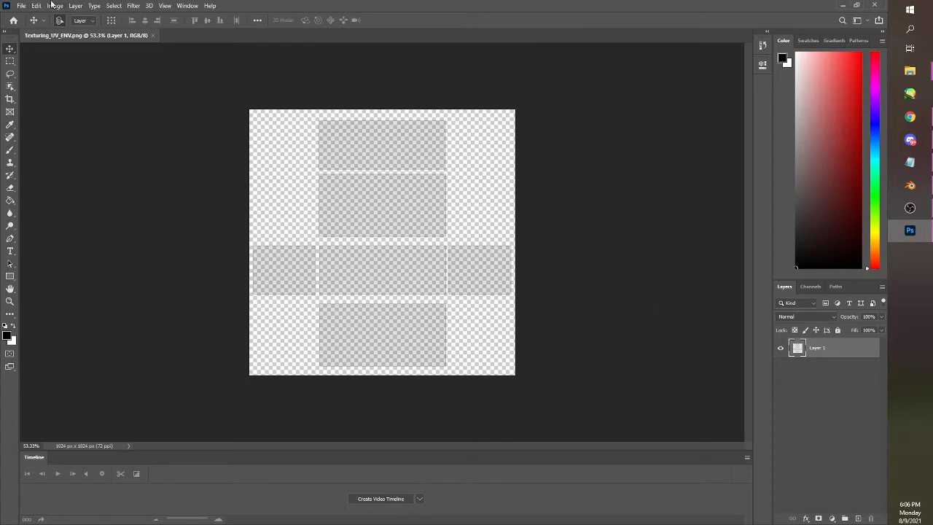
key(alt+Tab)
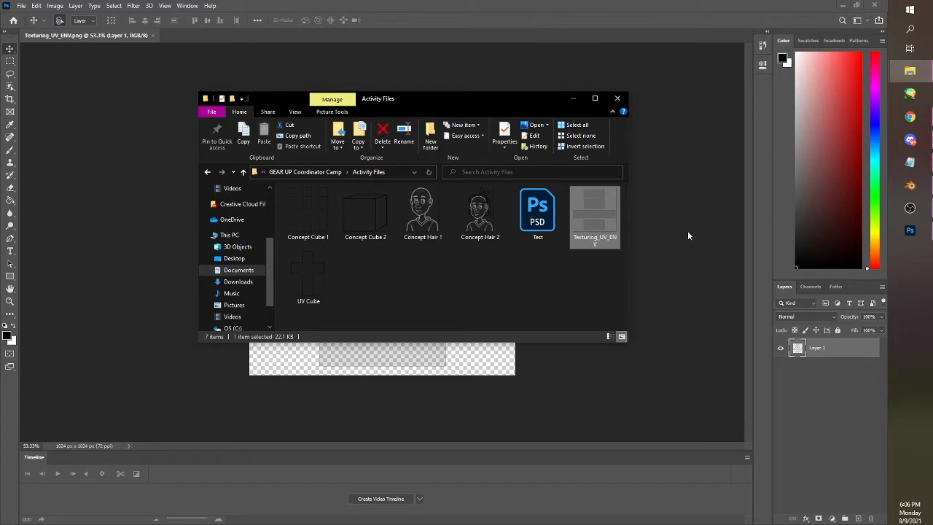
right_click(583, 207)
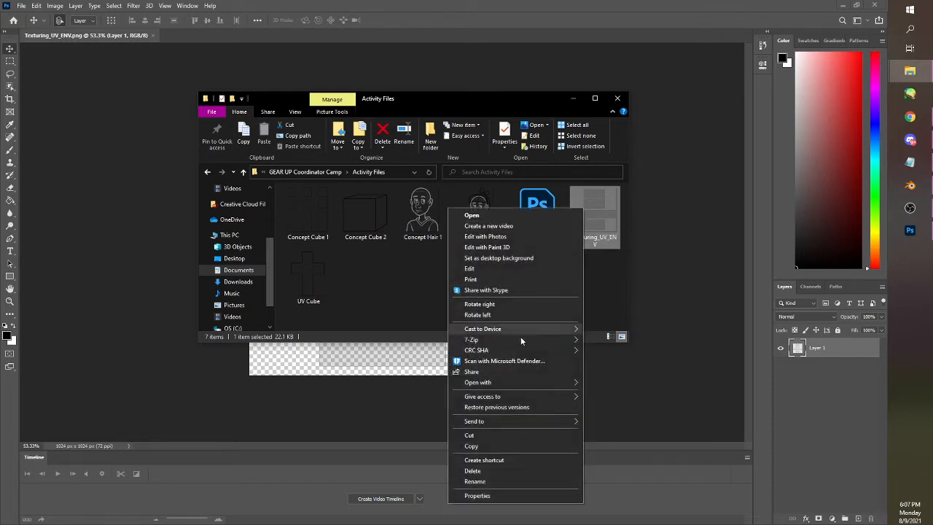
mouse_move(503, 383)
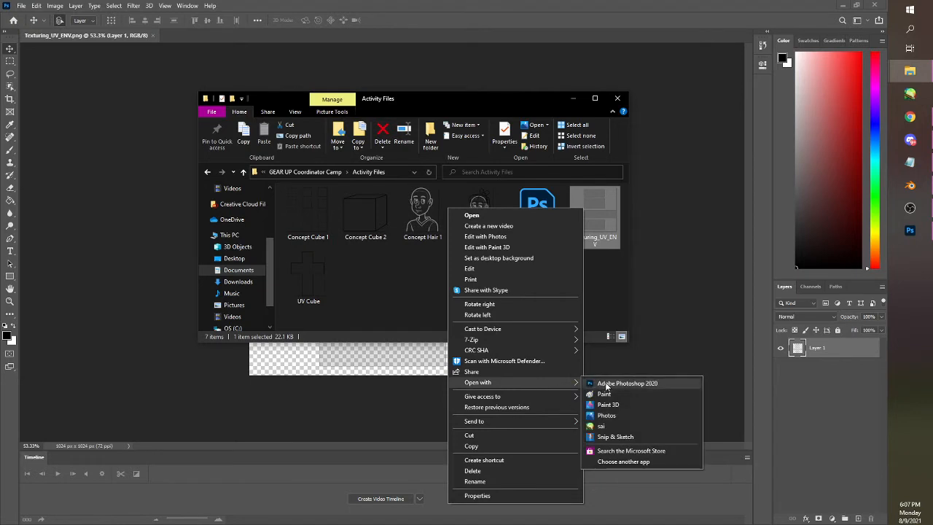
click(498, 15)
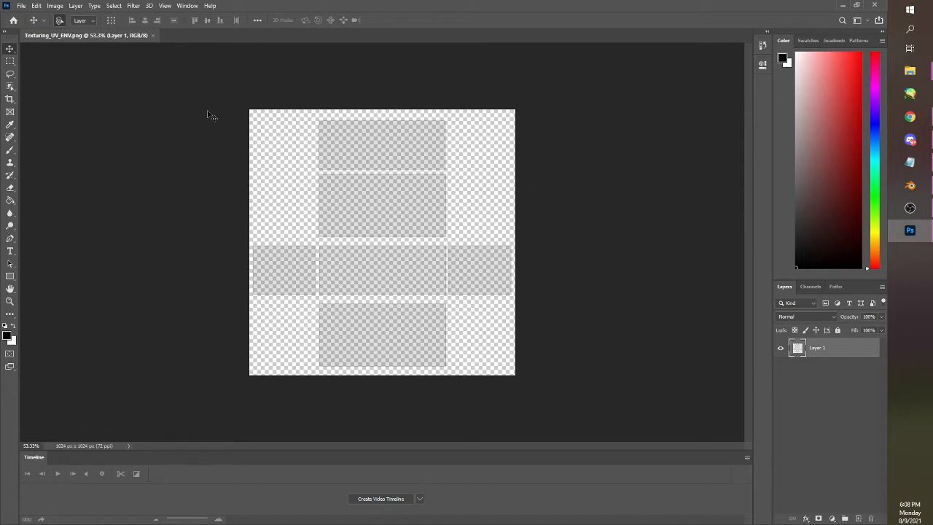
Start saving the document under a new file on the computer, with Photoshop (PSD) as the file format
click(22, 7)
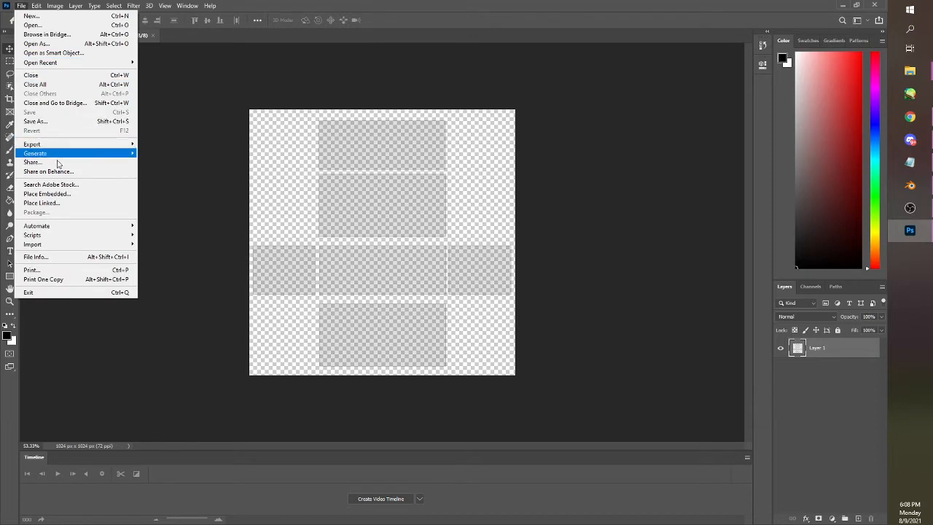
click(113, 125)
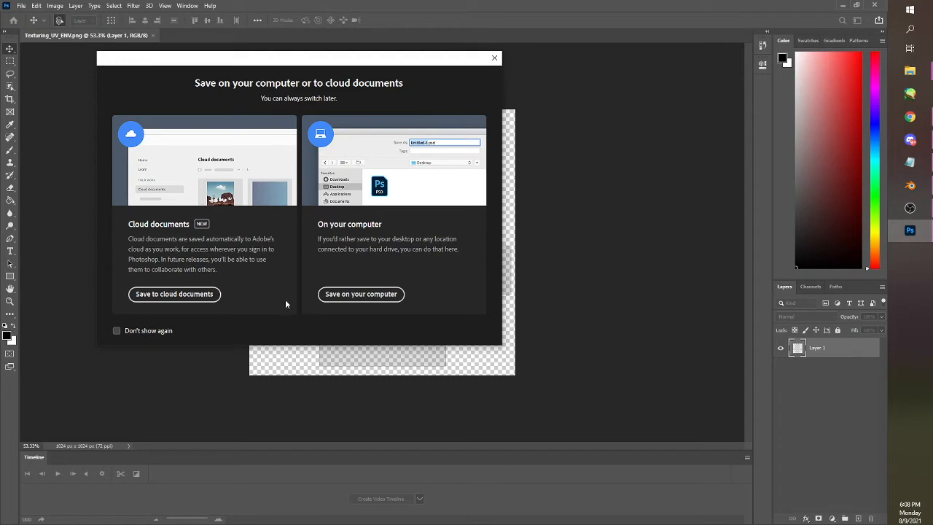
click(353, 295)
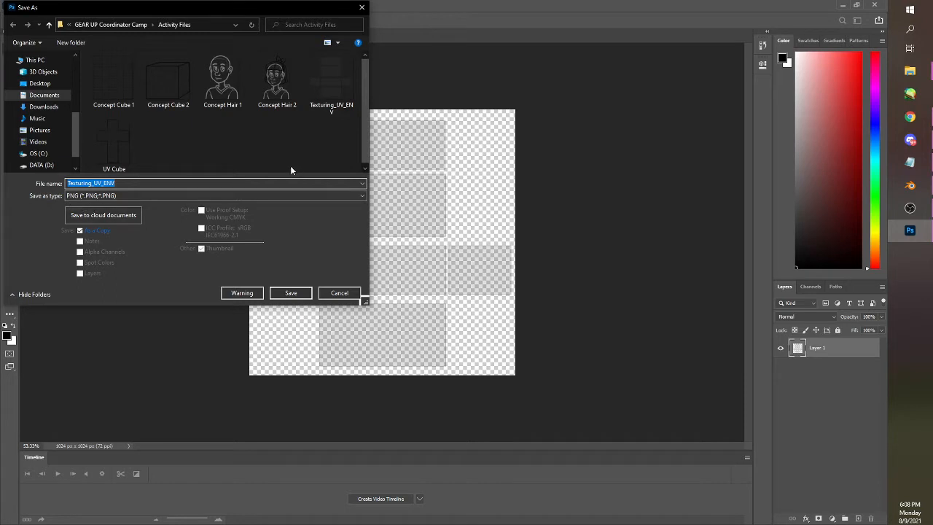
click(301, 197)
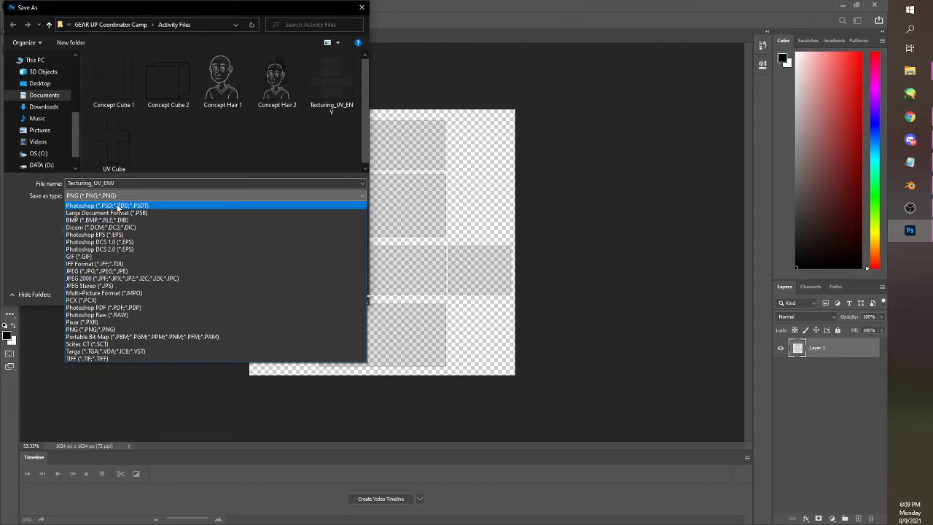
click(118, 207)
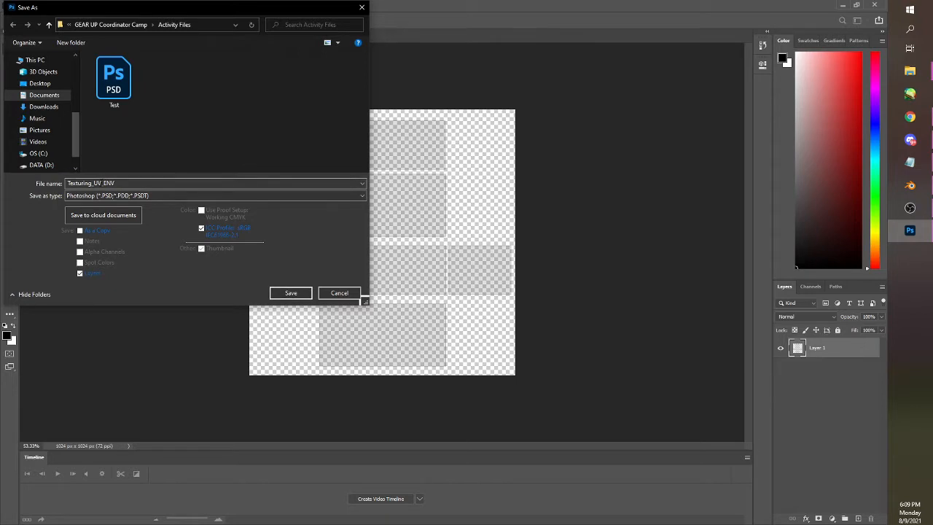
Name the file Texturing_Texture_ENV and save it with Maximize Compatibility enabled
click(134, 183)
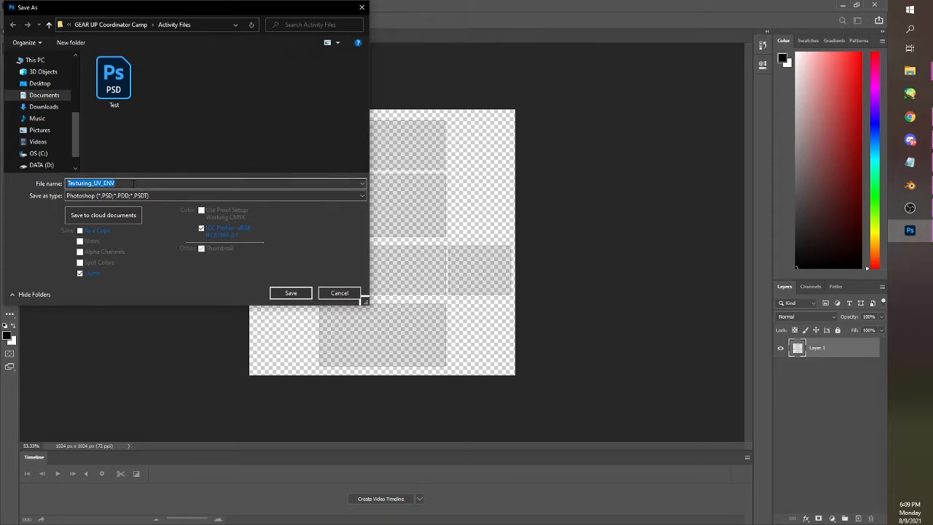
click(122, 182)
drag(117, 183, 100, 184)
click(101, 183)
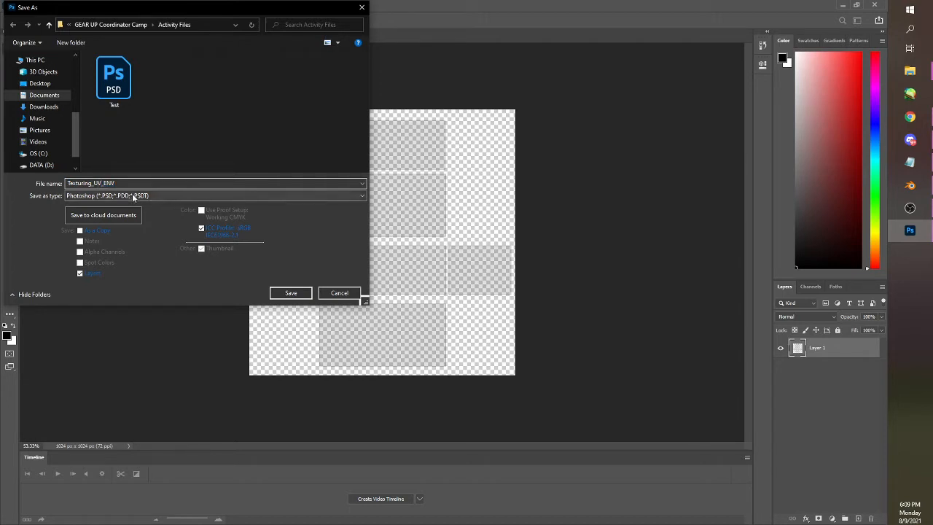
key(BackSpace)
key(BackSpace)
text(Texture)
click(291, 293)
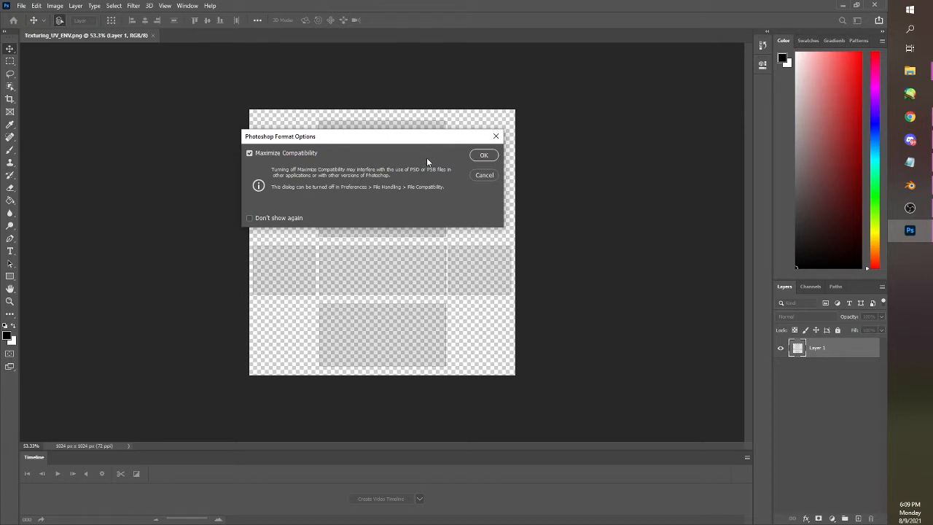
click(476, 158)
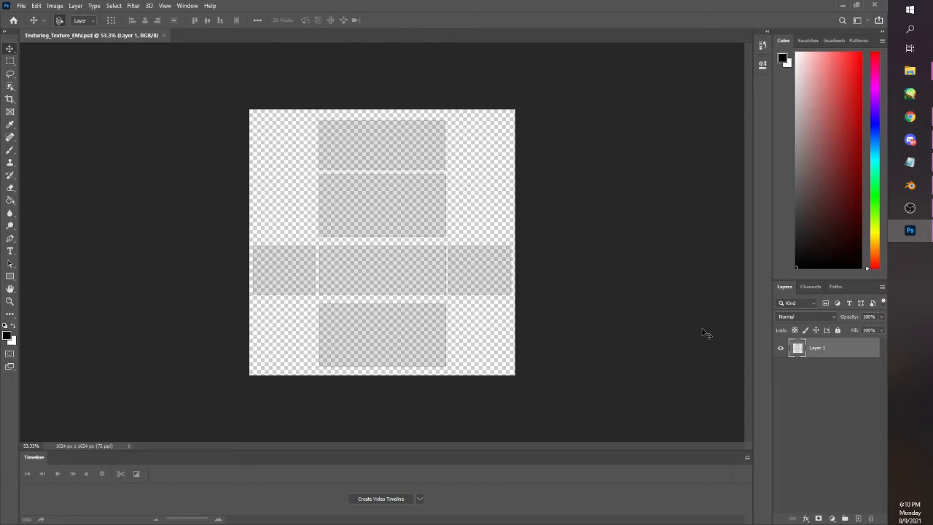
Set Layer 1's blending mode to Multiply and rename the layer UV
click(818, 319)
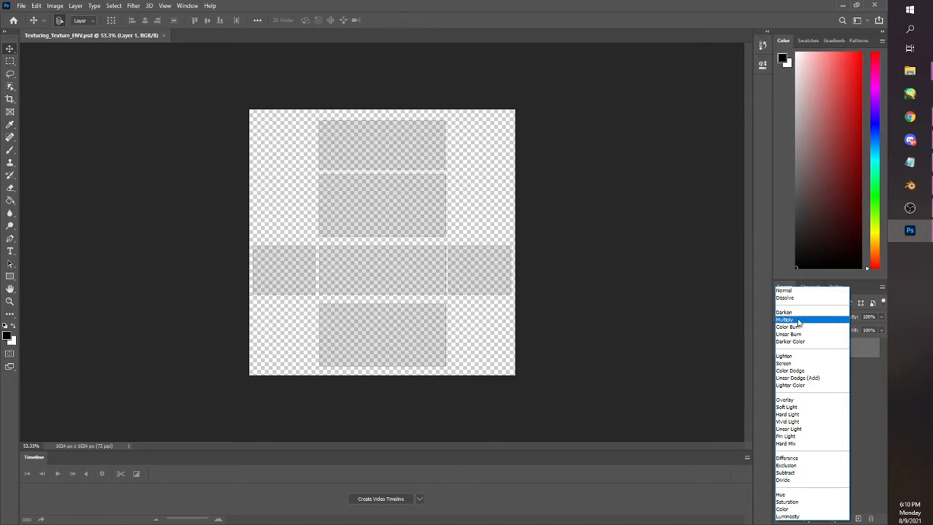
click(799, 321)
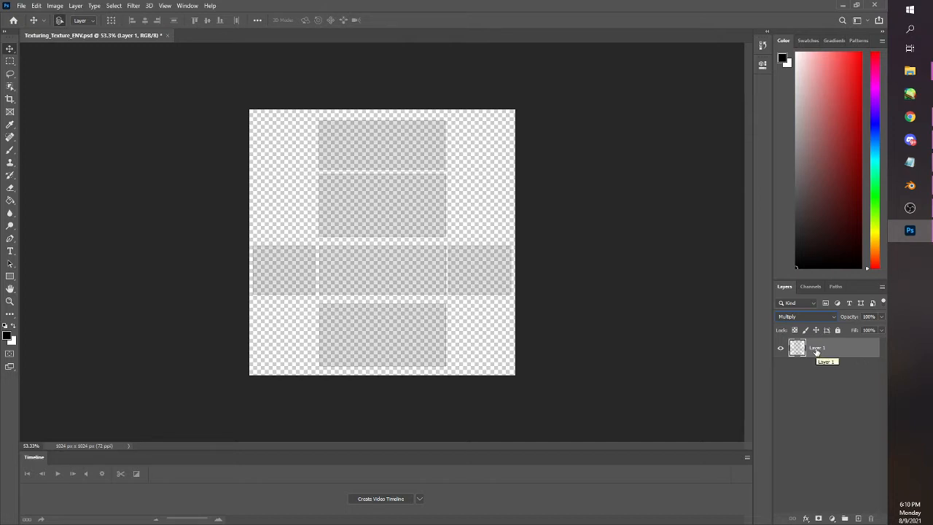
double_click(816, 348)
text(UV)
key(Return)
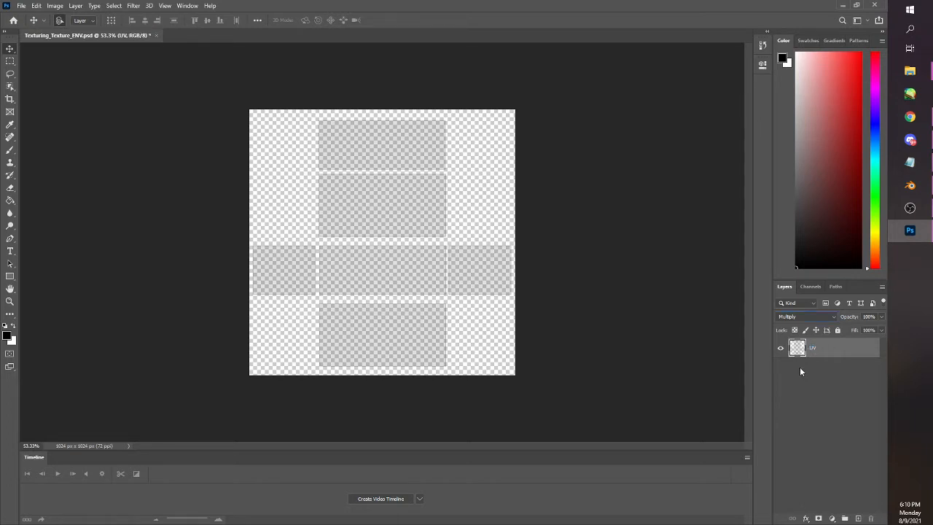
Add a new layer beneath the UV layer and name it Base
click(858, 518)
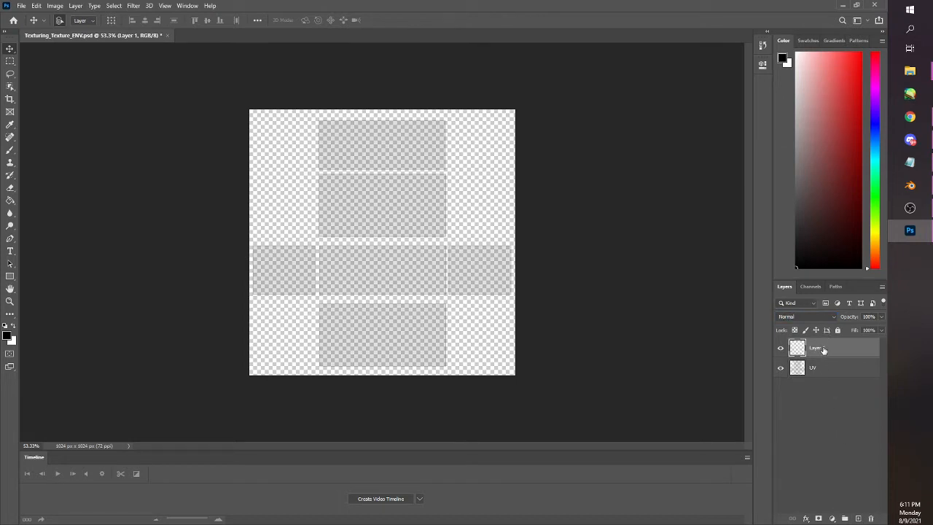
drag(821, 349, 822, 375)
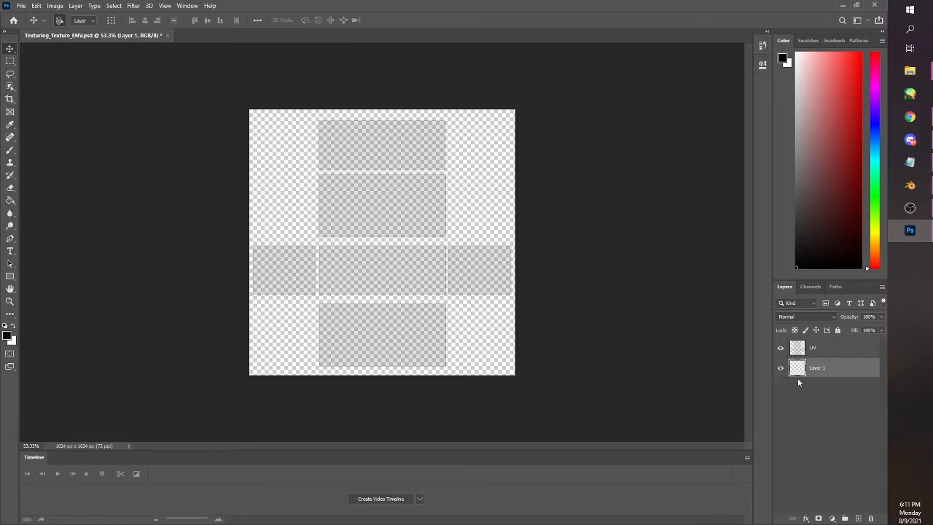
double_click(816, 368)
text(Base)
key(Return)
Set the foreground color to a muted grayish green
mouse_move(909, 116)
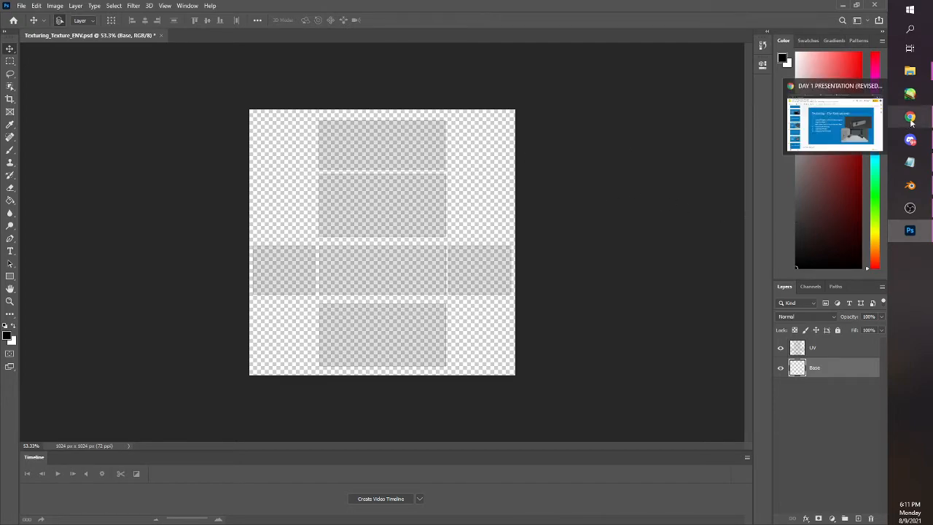
mouse_move(889, 136)
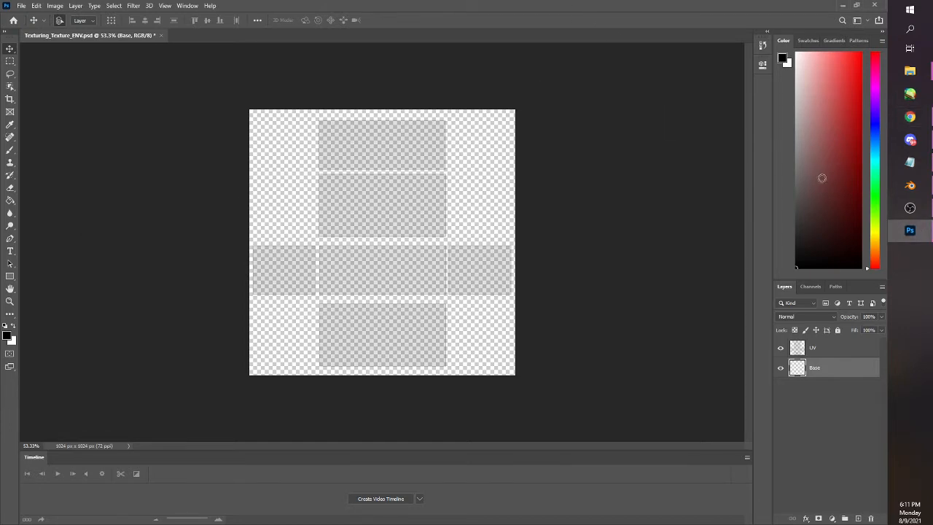
click(876, 198)
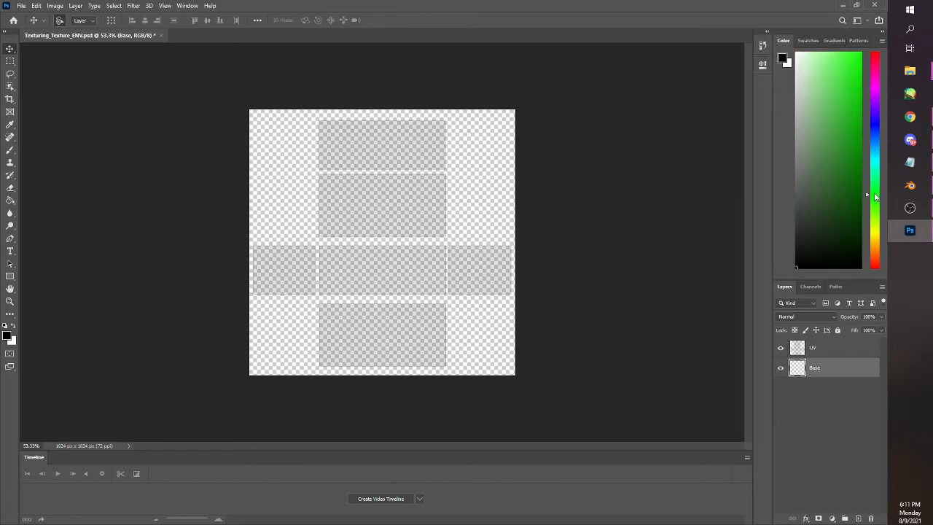
drag(874, 194, 874, 195)
drag(830, 222, 806, 163)
Fill the entire Base layer with the muted green using the Paint Bucket tool
click(10, 201)
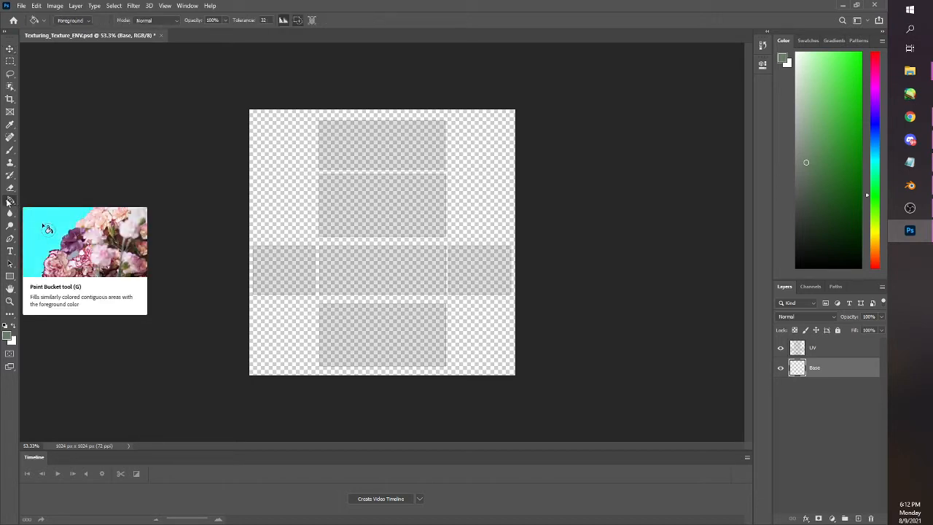
right_click(9, 201)
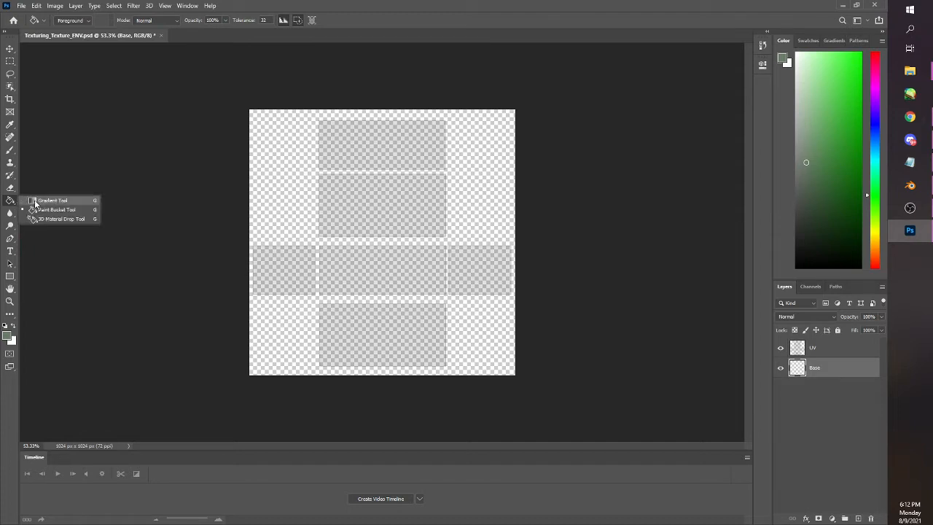
click(35, 202)
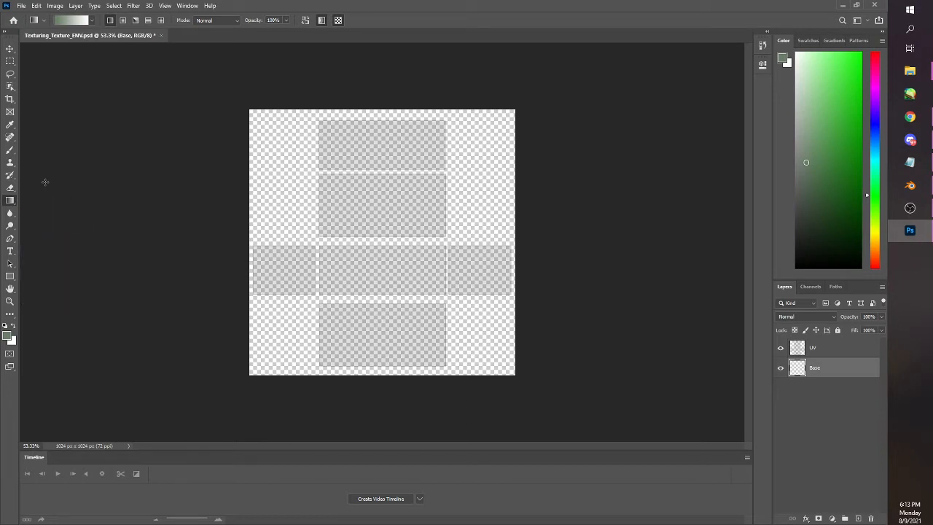
right_click(8, 203)
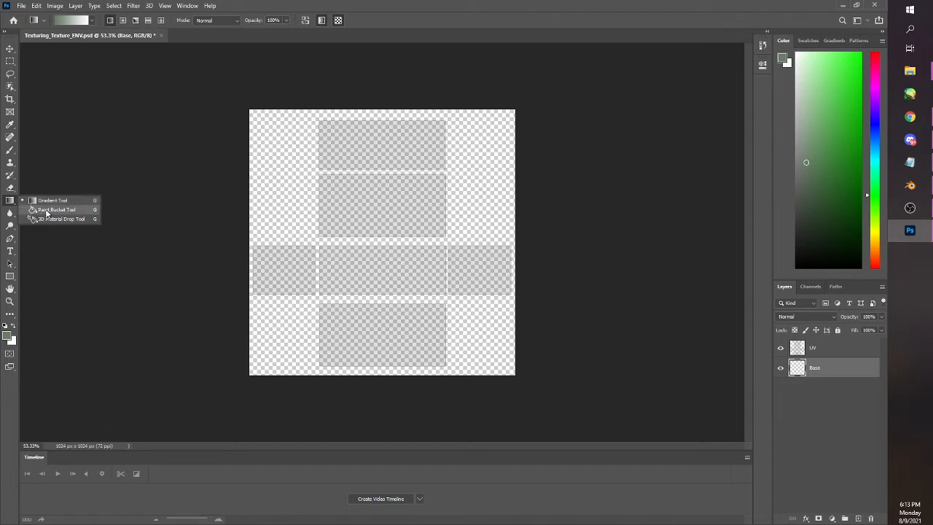
click(46, 210)
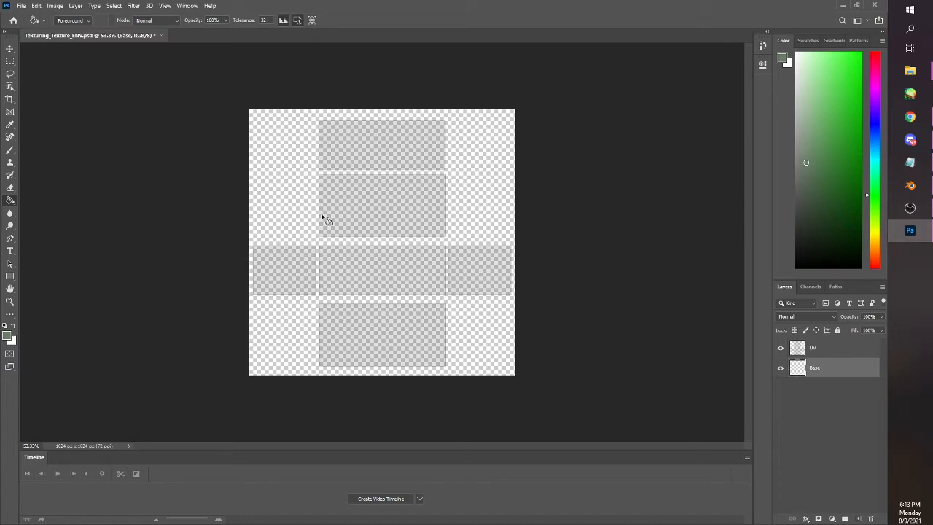
click(292, 179)
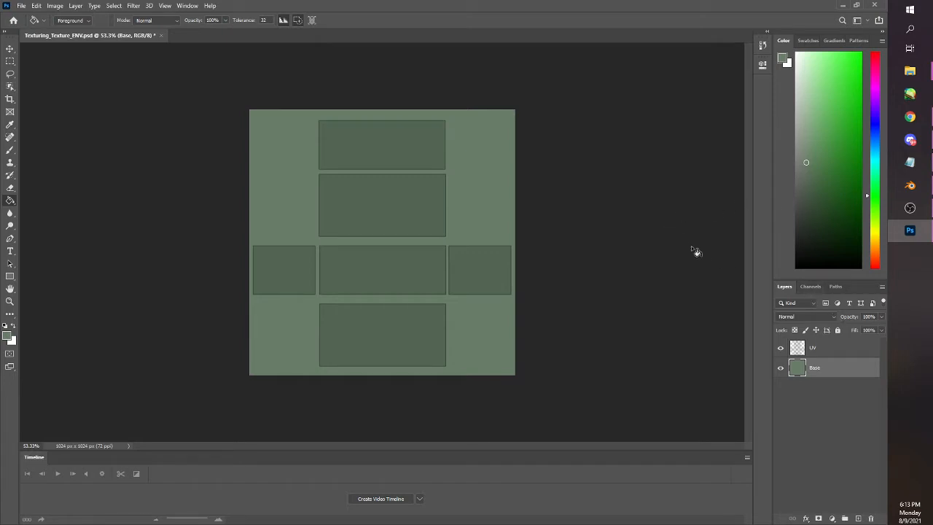
Choose a darker shade of the grayish green and refill the Base layer with it
click(806, 176)
drag(807, 176, 805, 186)
click(460, 172)
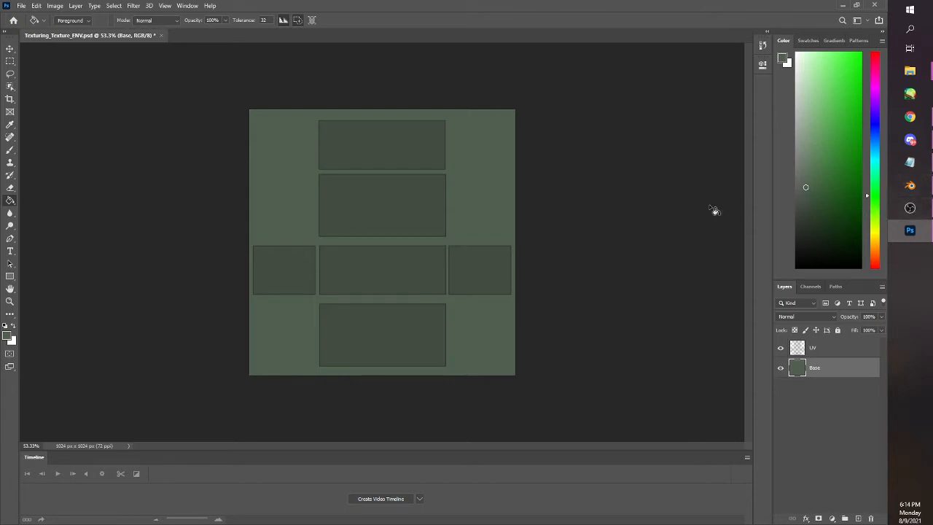
Switch to Blender and select the building's top face to examine which UV island it corresponds to
click(910, 187)
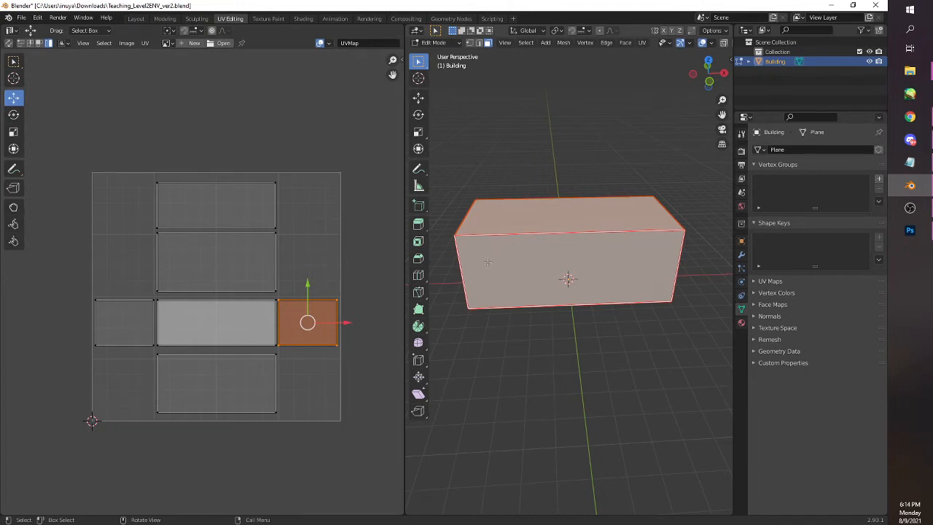
drag(491, 267, 561, 244)
click(561, 244)
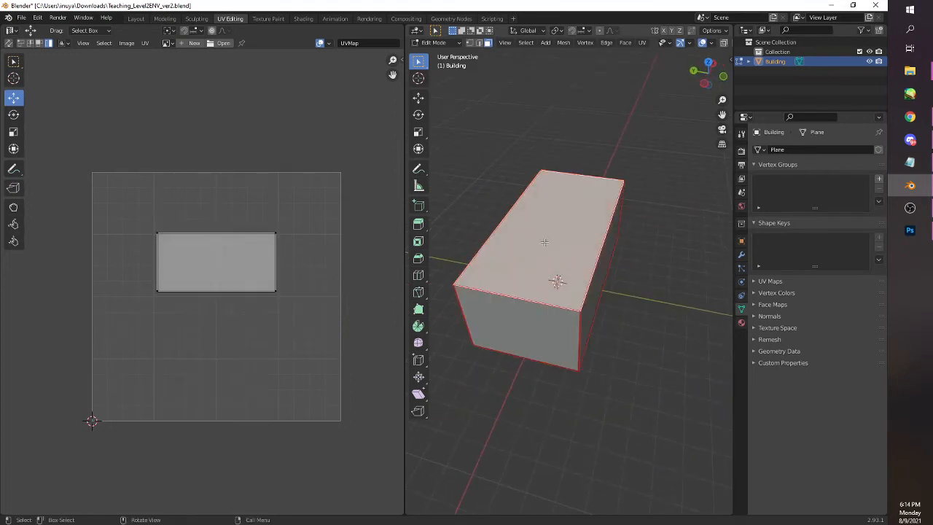
drag(544, 242, 533, 258)
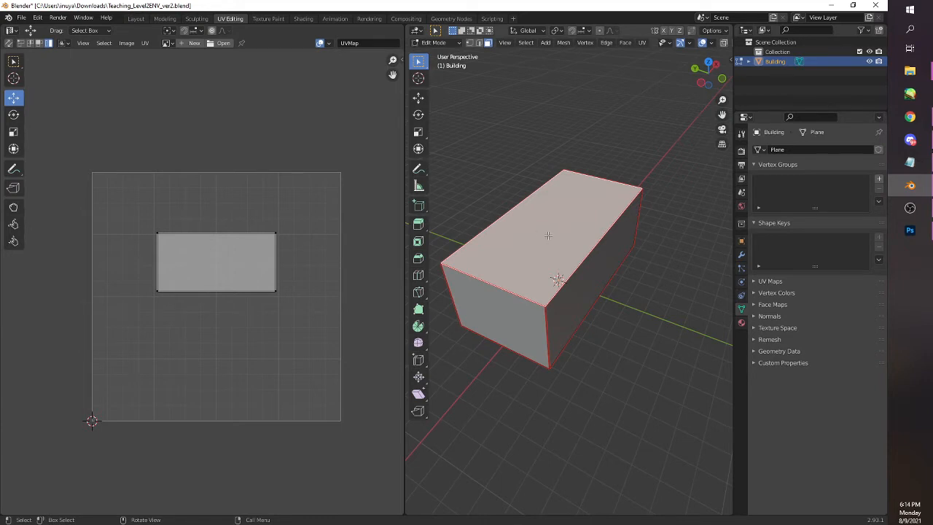
Select all of the building's faces, and in Photoshop add a layer named Ceiling above the Base layer
key(a)
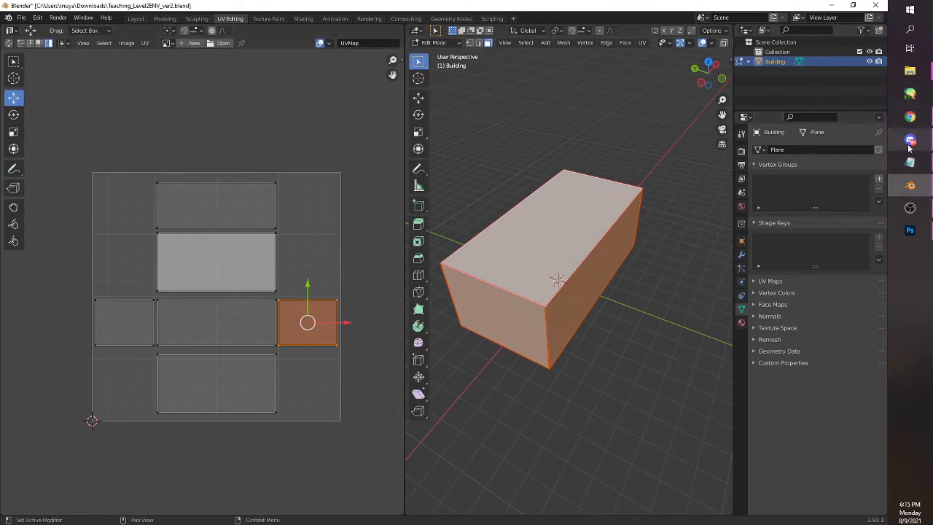
click(910, 230)
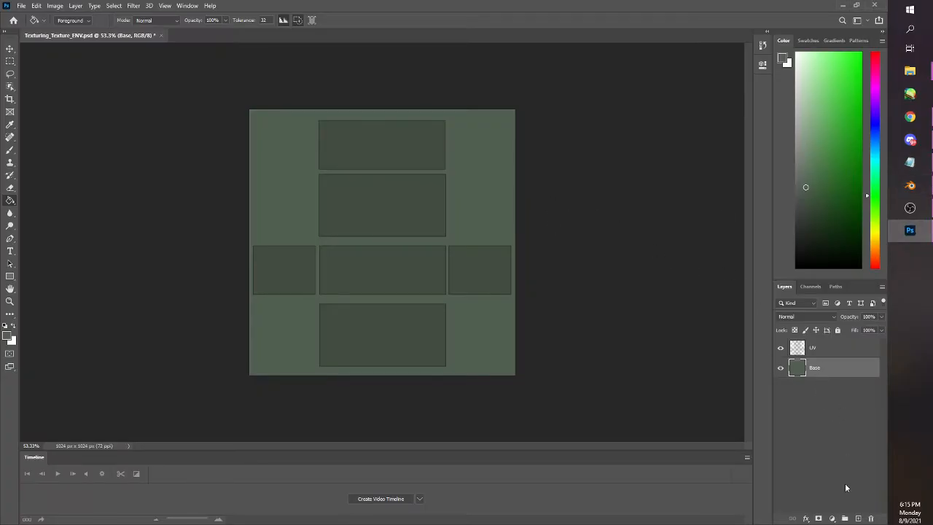
click(858, 518)
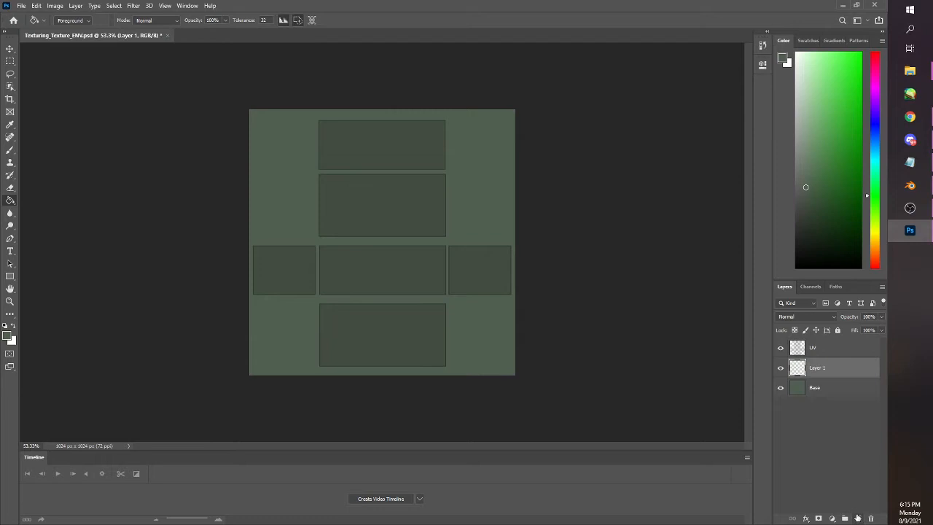
double_click(817, 368)
text(Ceiling)
key(Return)
Fill a rectangular selection slightly larger than the ceiling's UV island, second from the top, with black on the Ceiling layer and deselect
click(9, 62)
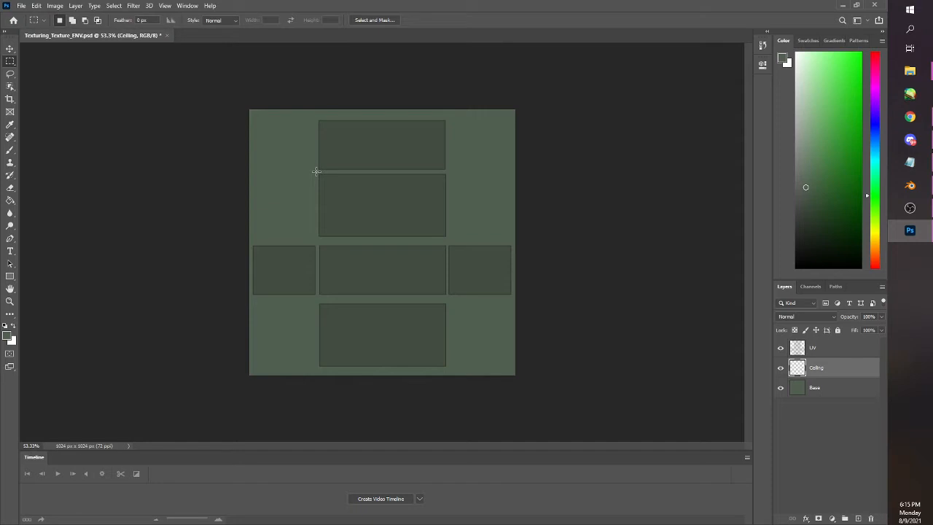
drag(317, 172, 448, 239)
click(796, 267)
click(10, 200)
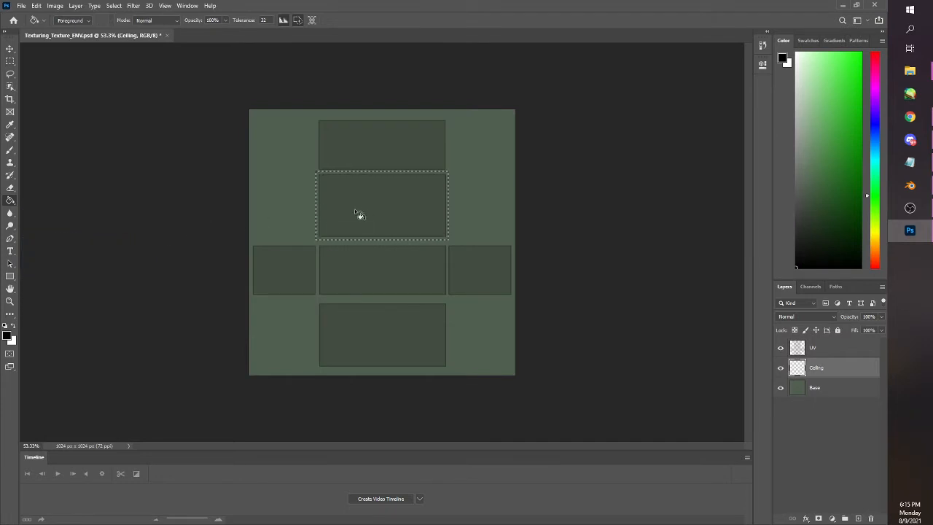
click(377, 214)
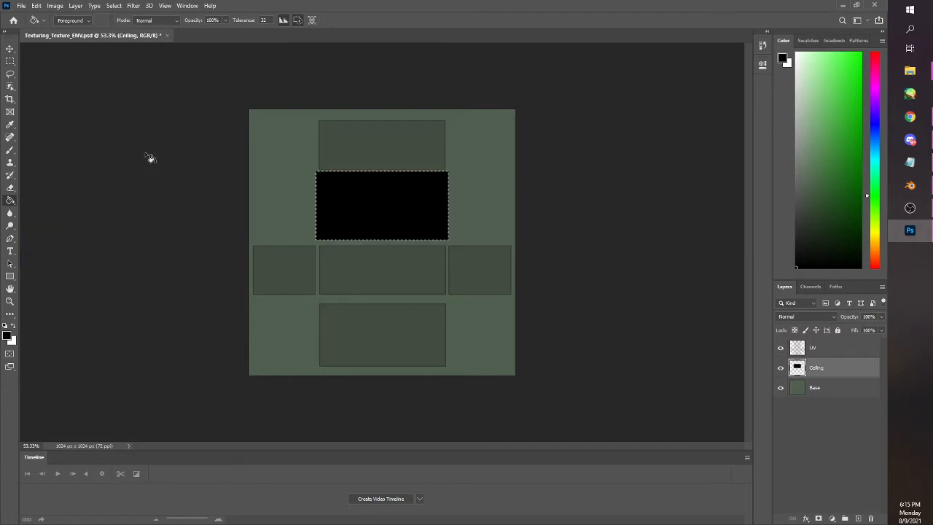
key(ctrl+d)
click(10, 61)
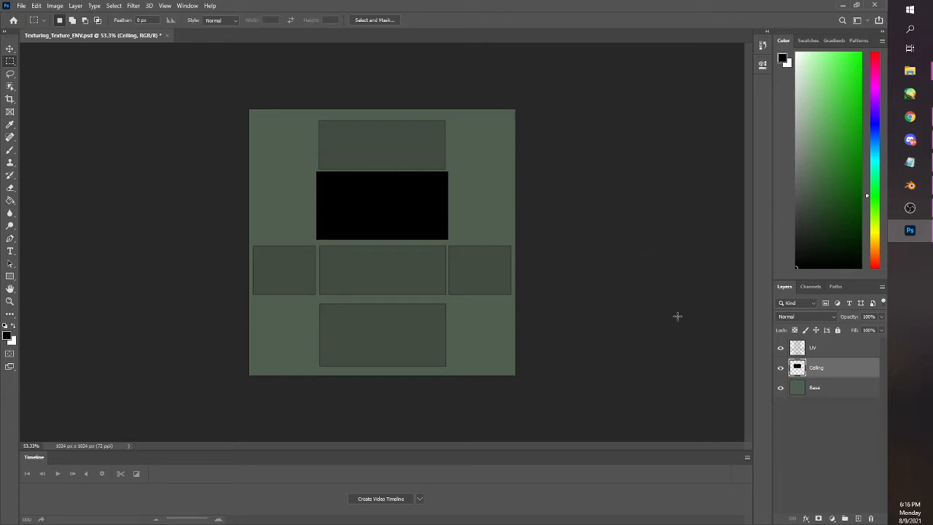
Hide the UV layer and quick-export the texture as a PNG named Texturing_Texture_ENV in the Activity Files folder
click(781, 349)
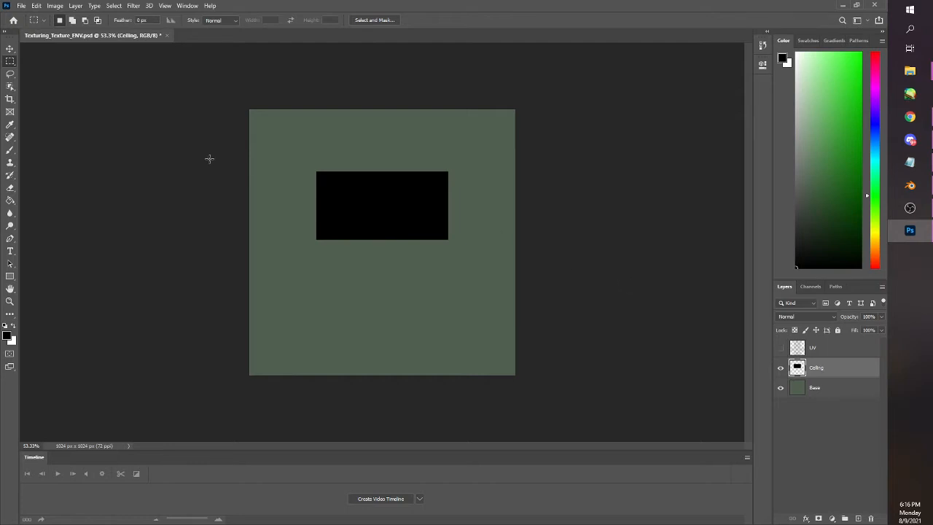
click(22, 6)
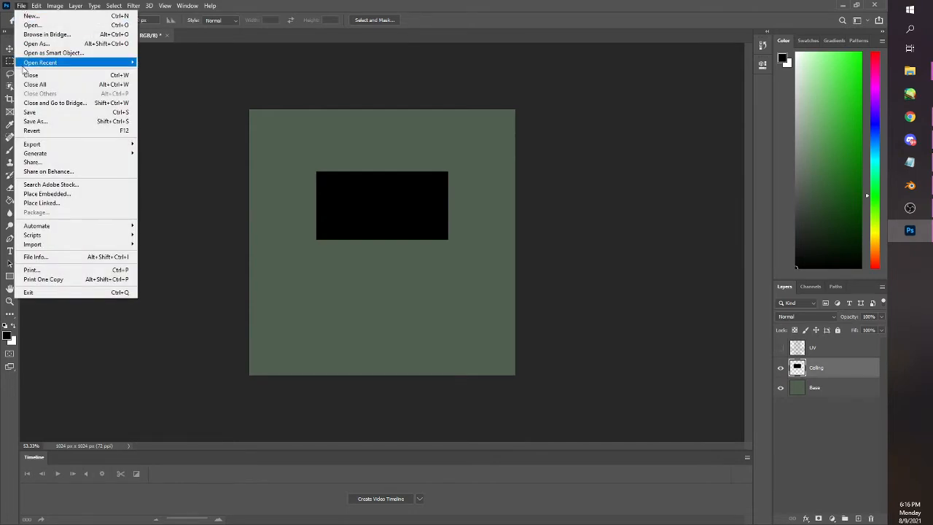
mouse_move(87, 148)
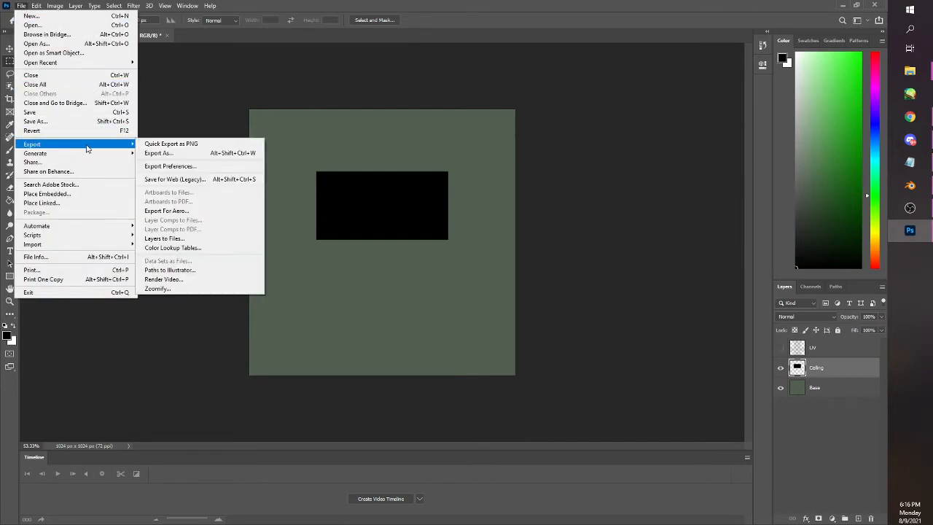
click(158, 145)
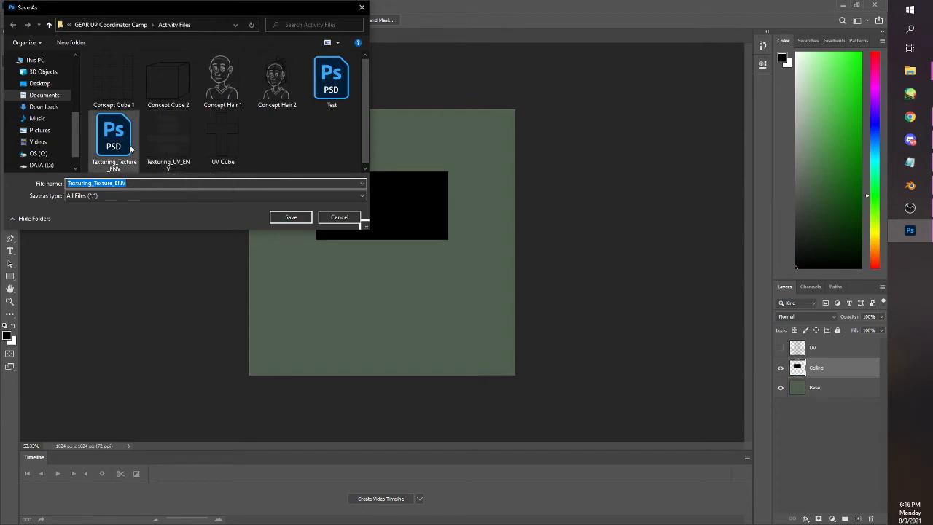
click(286, 219)
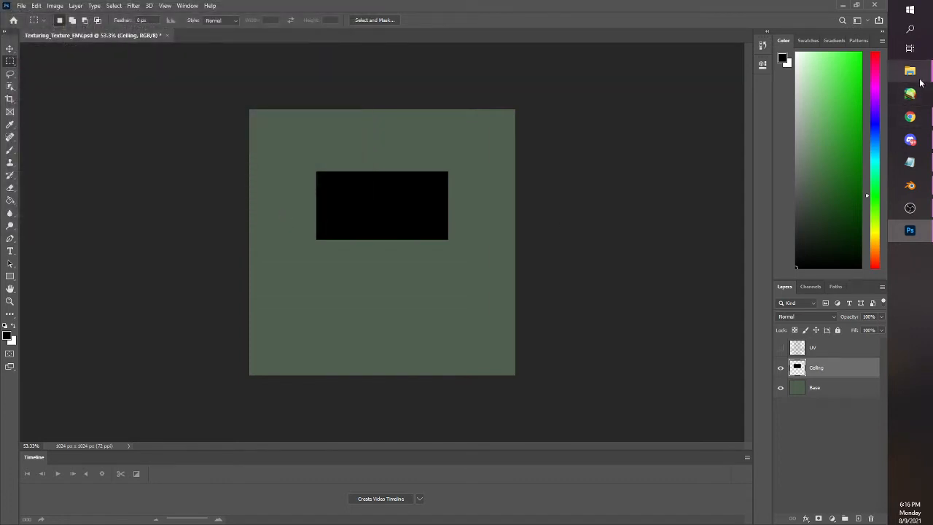
Switch to File Explorer and check the Activity Files folder for the exported texture PNG
mouse_move(909, 71)
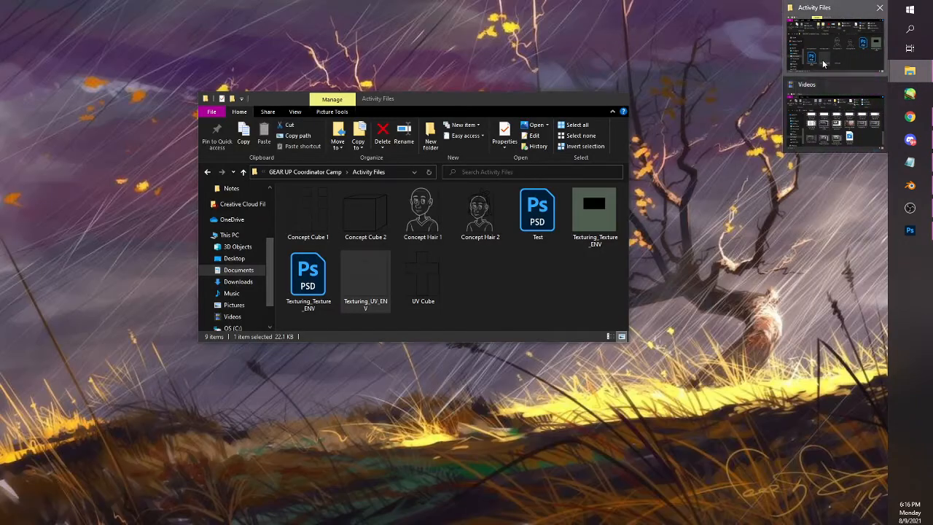
click(823, 64)
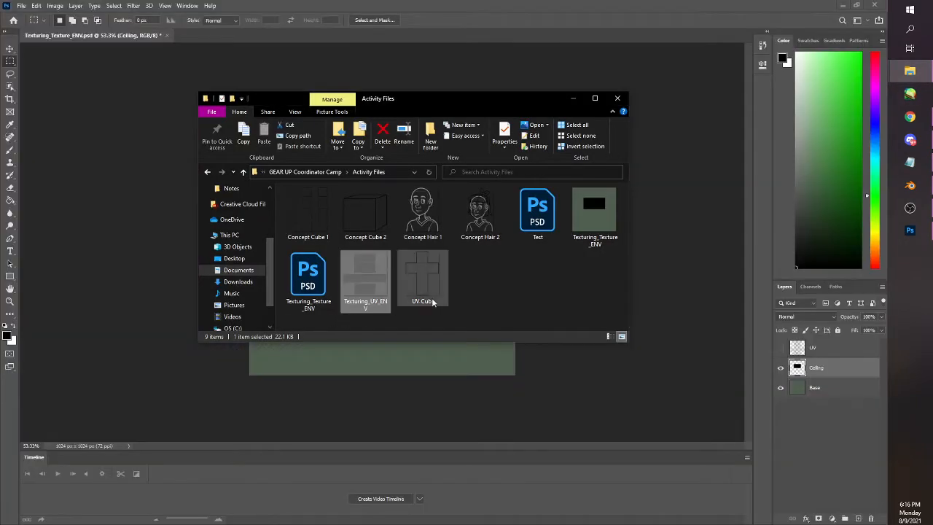
click(470, 290)
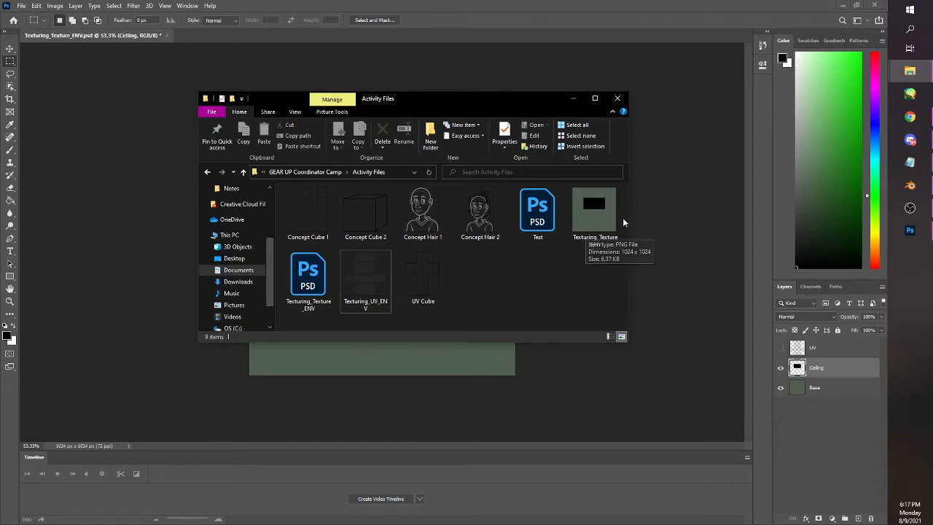
In Blender's Shading workspace, add an Image Texture node and connect its Color output to the Principled BSDF's Base Color
click(909, 185)
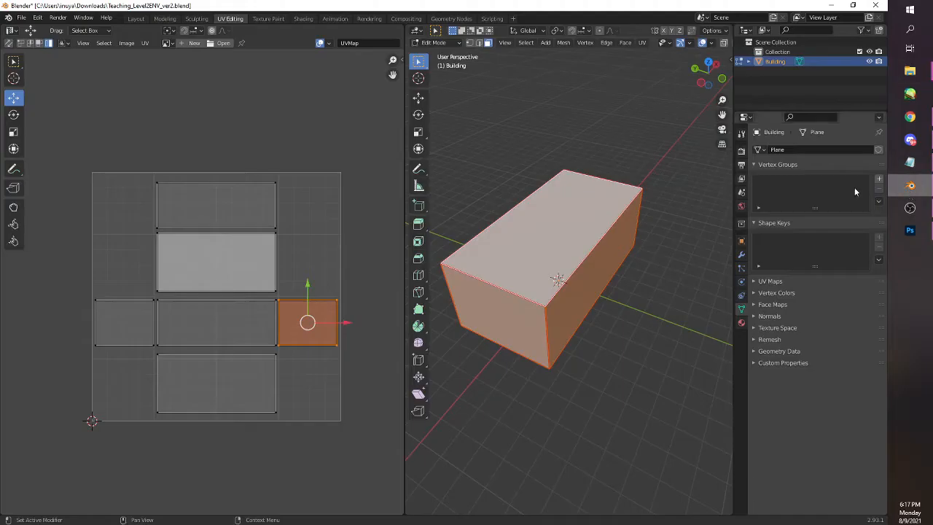
click(304, 20)
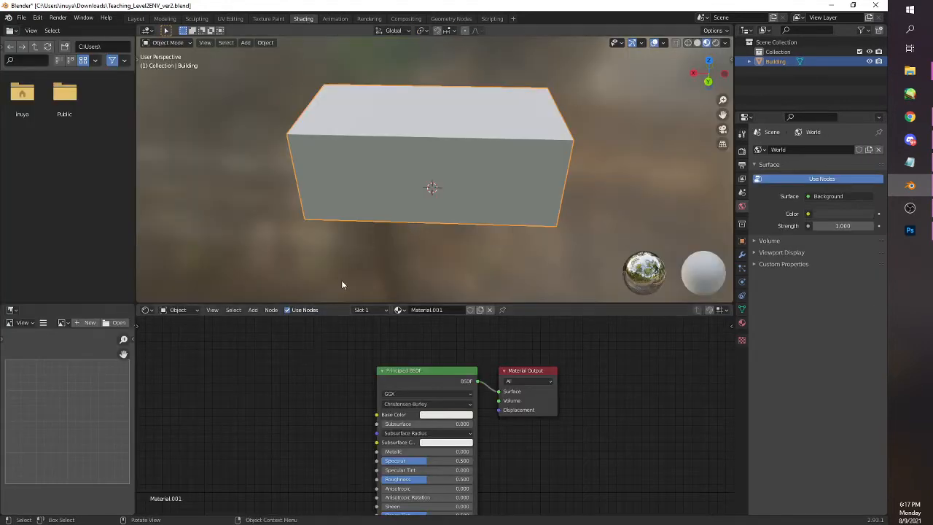
scroll(386, 239, down, 1)
mouse_move(386, 240)
mouse_down()
mouse_move(398, 245)
mouse_move(402, 234)
mouse_up()
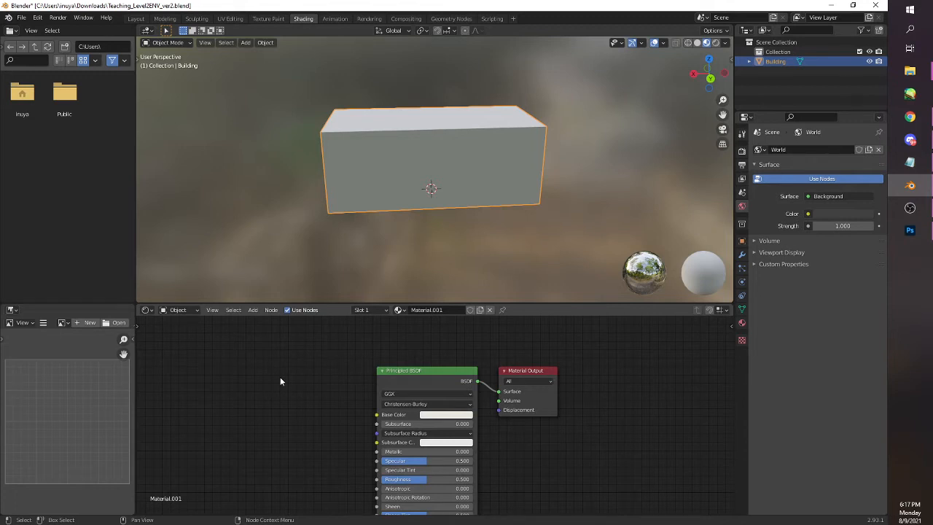
key(shift+a)
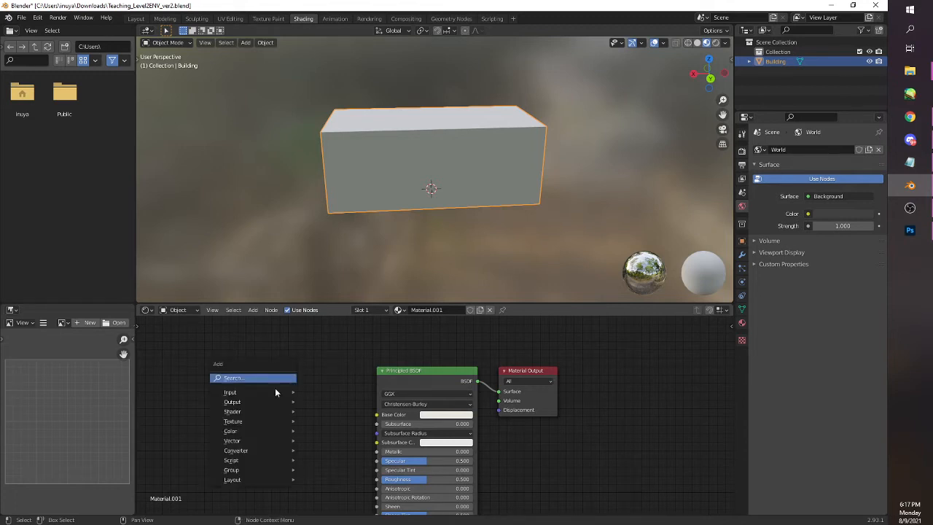
mouse_move(254, 422)
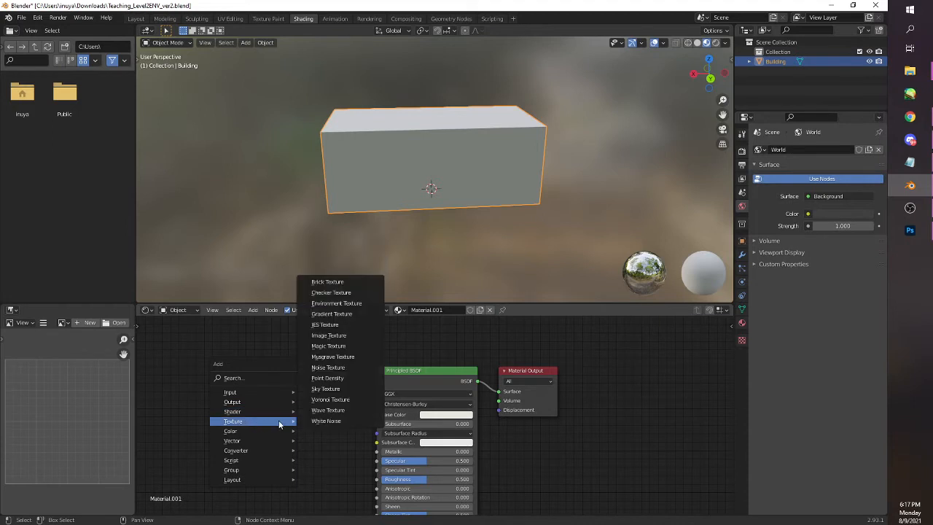
click(341, 335)
click(233, 367)
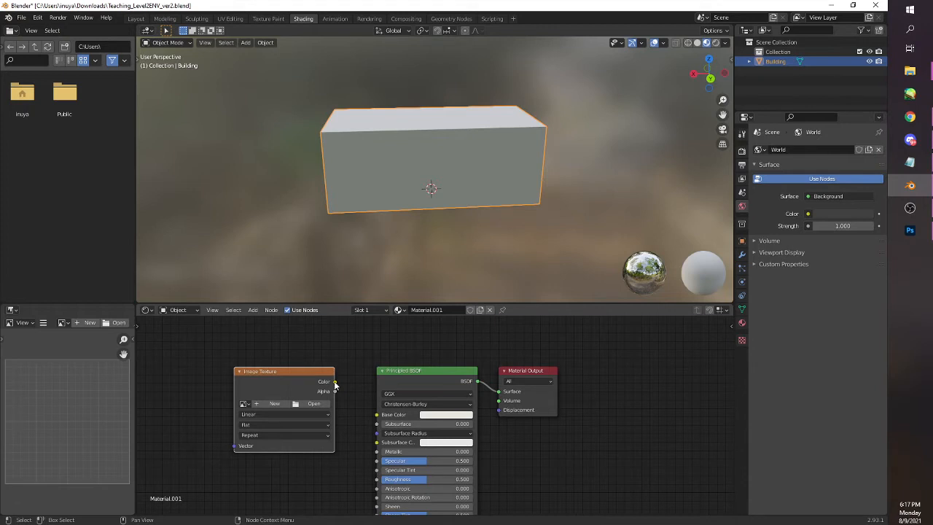
drag(335, 381, 376, 415)
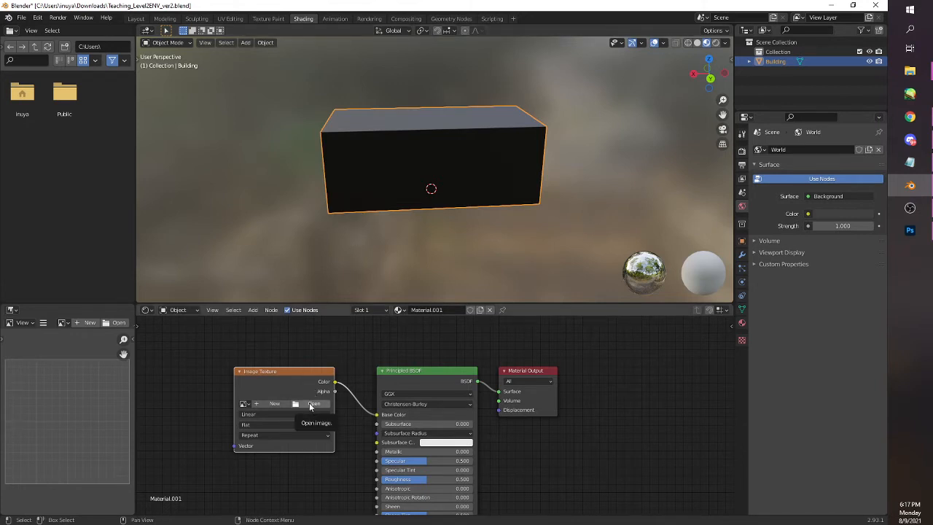
Load Texturing_Texture_ENV.png from the GEAR UP Coordinator Camp Activity Files folder into the Image Texture node
click(311, 404)
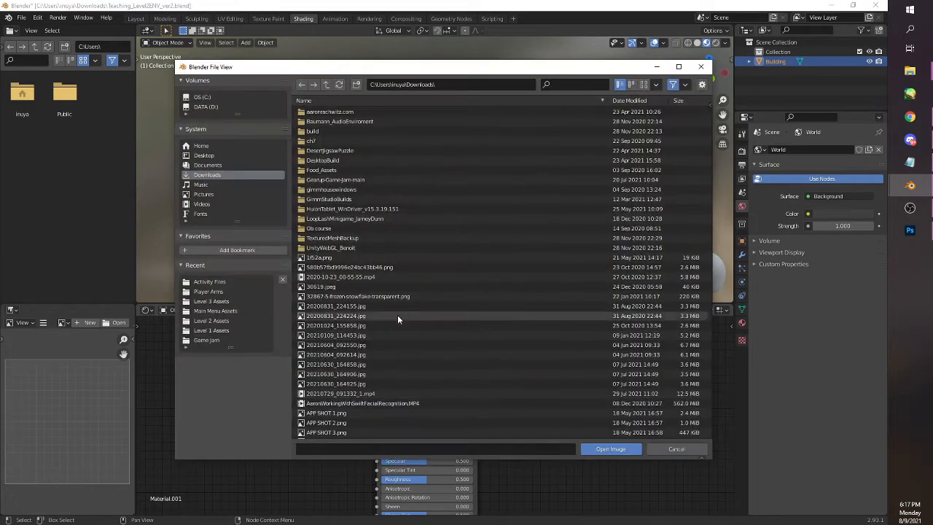
click(226, 166)
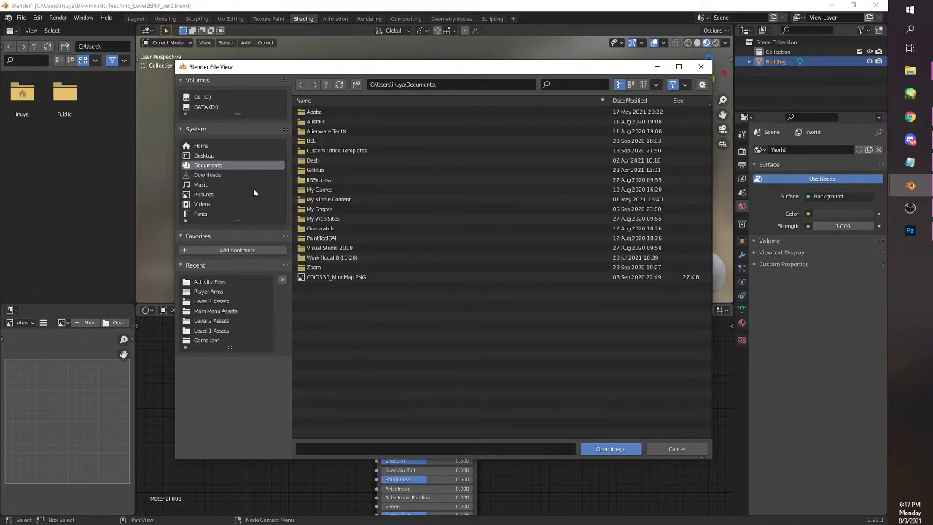
double_click(325, 259)
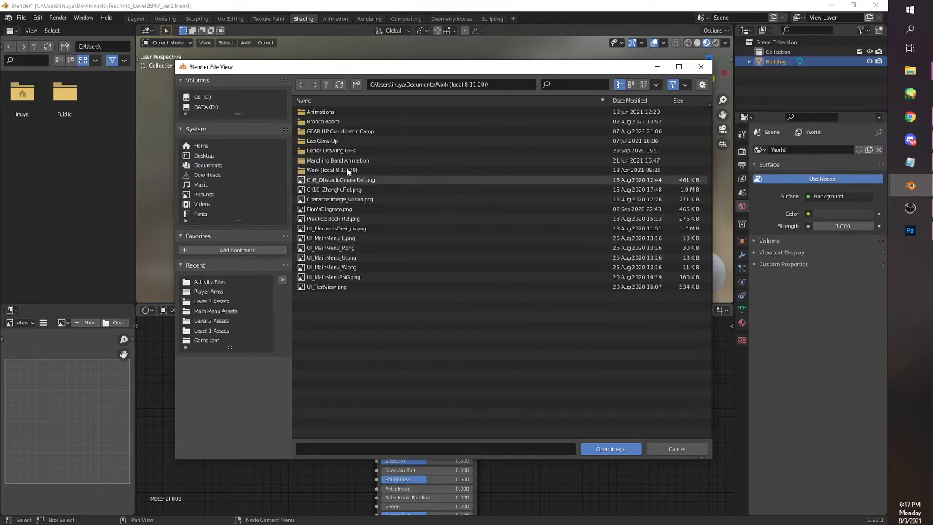
double_click(350, 130)
double_click(354, 112)
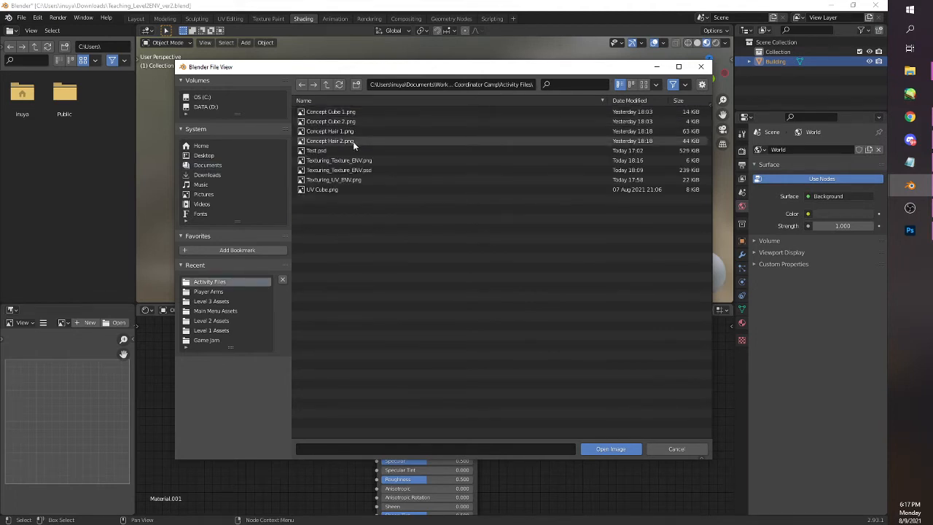
click(354, 160)
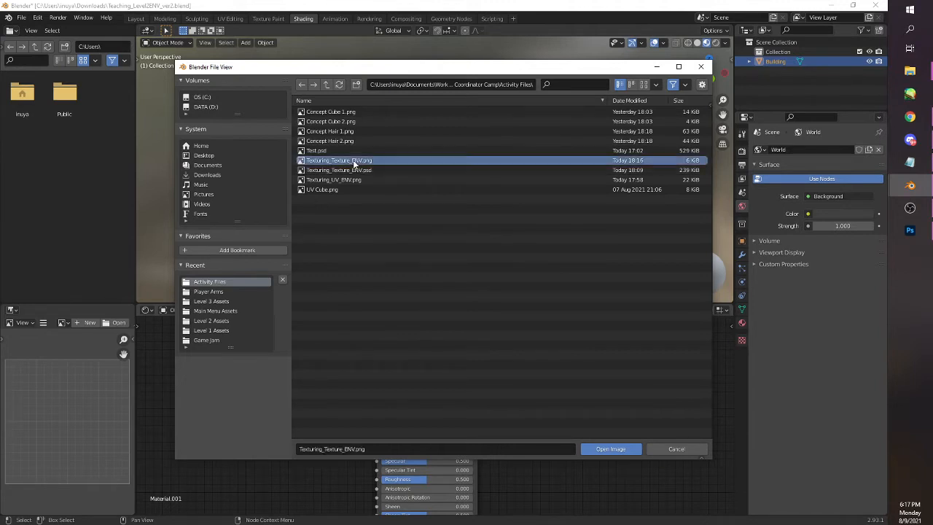
click(612, 449)
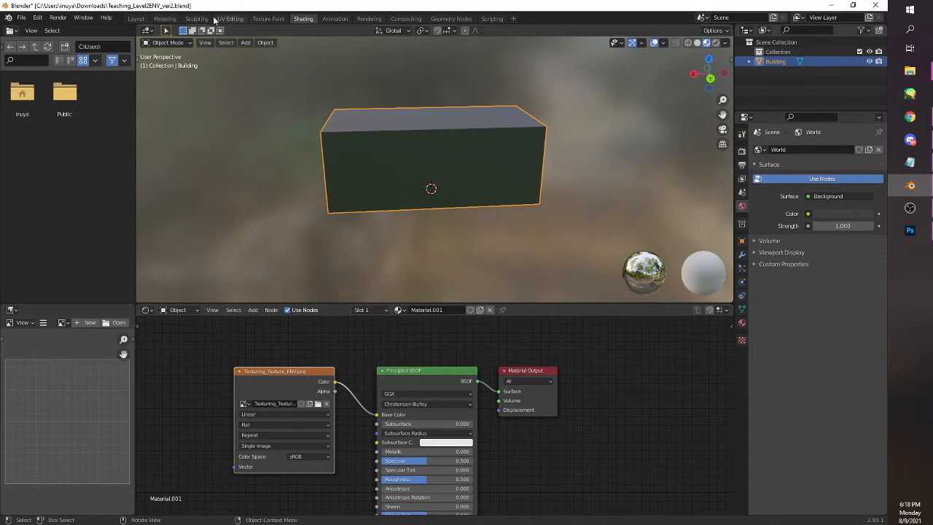
Display the building in Material Preview shading in the Layout workspace and inspect its textured faces up close
click(142, 19)
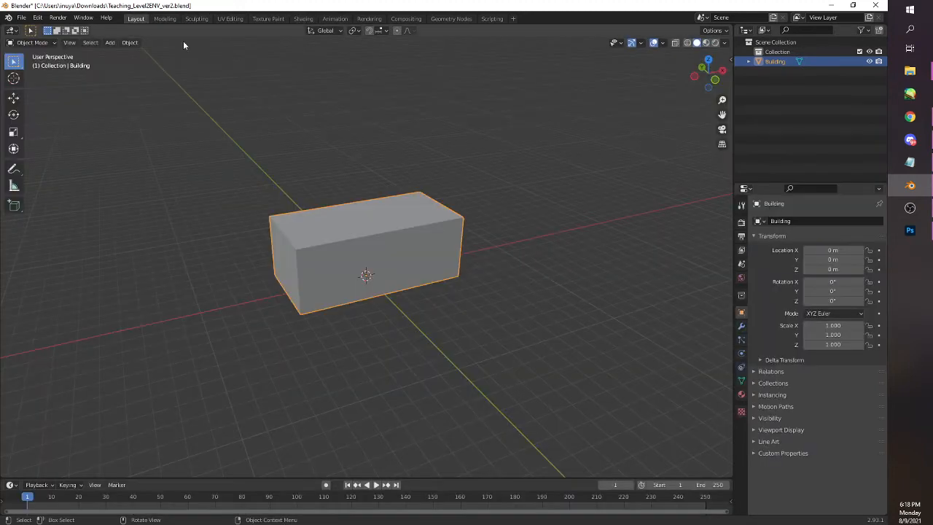
click(706, 43)
mouse_move(380, 307)
mouse_down()
mouse_move(498, 333)
mouse_move(539, 289)
mouse_move(556, 301)
mouse_move(501, 340)
mouse_move(483, 292)
mouse_move(389, 294)
mouse_move(362, 327)
mouse_move(466, 339)
mouse_move(418, 313)
mouse_move(387, 310)
mouse_up()
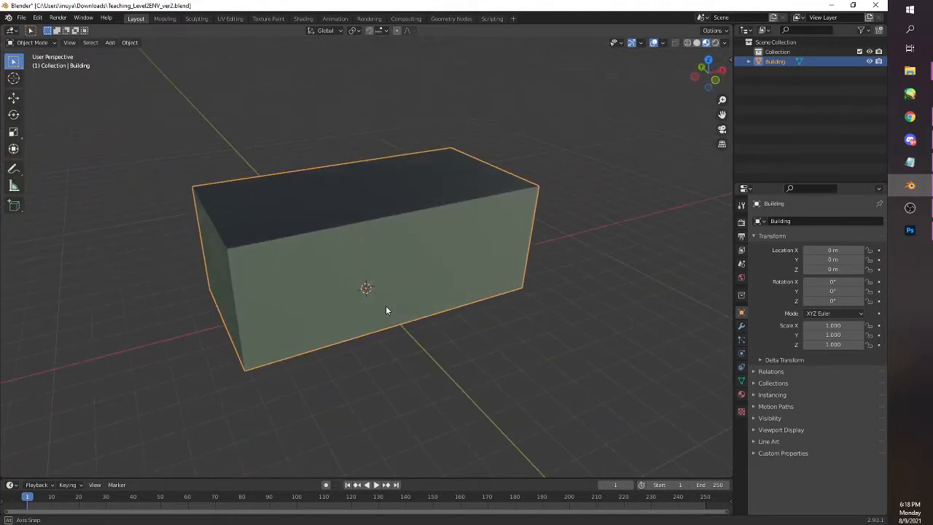
scroll(386, 310, up, 2)
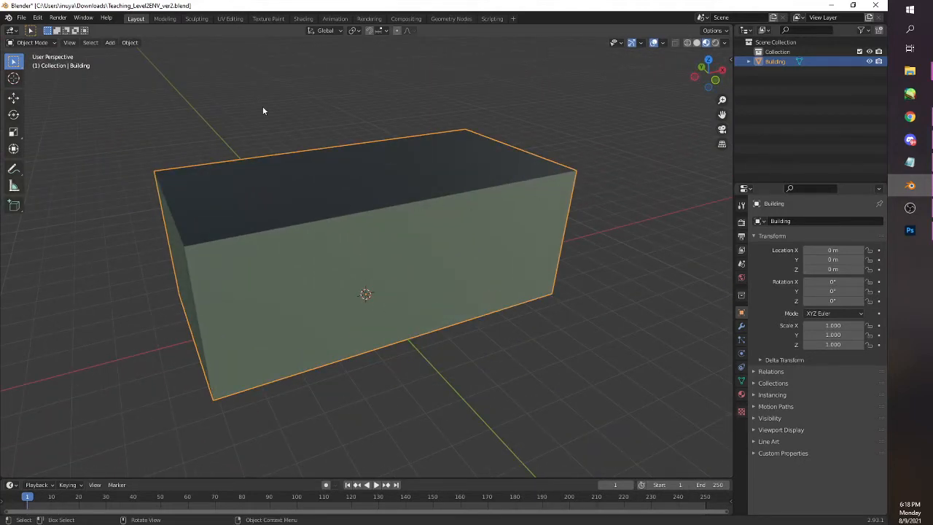
Switch back to Photoshop and make the UV layer visible again
click(910, 231)
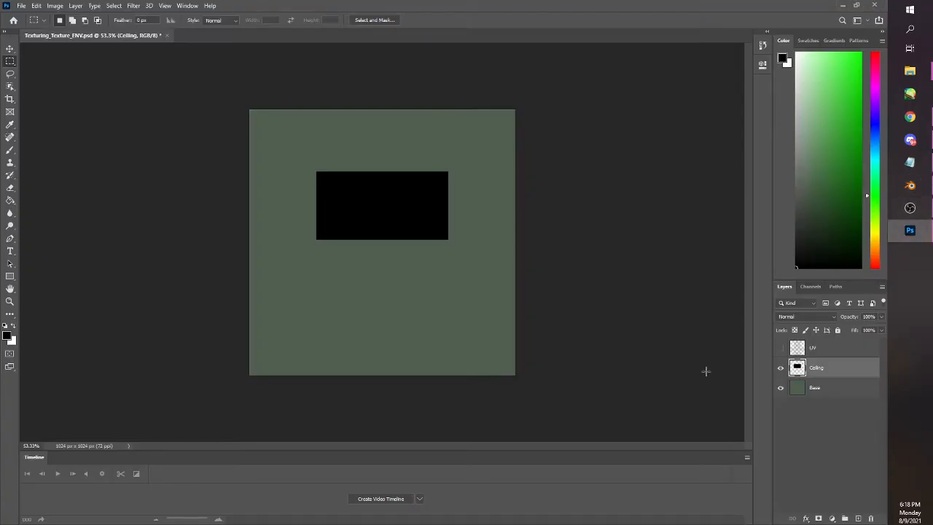
click(780, 347)
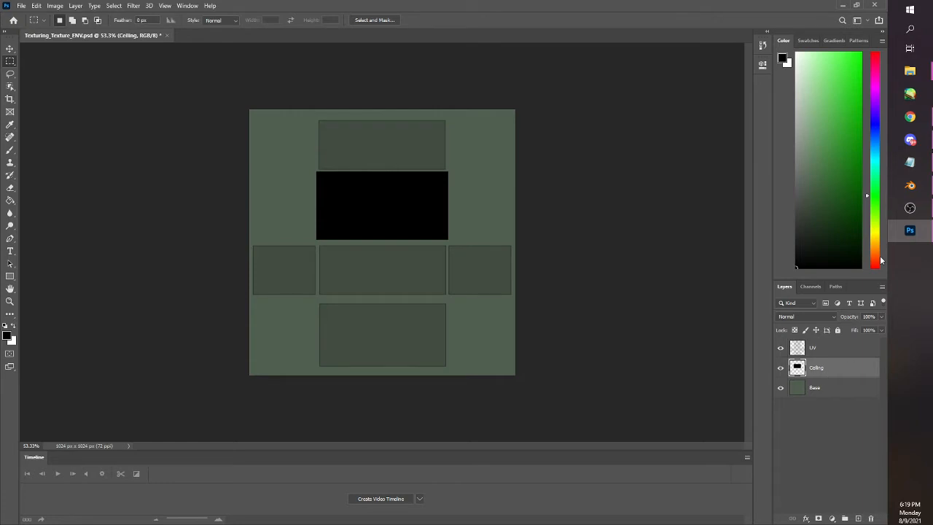
mouse_move(907, 193)
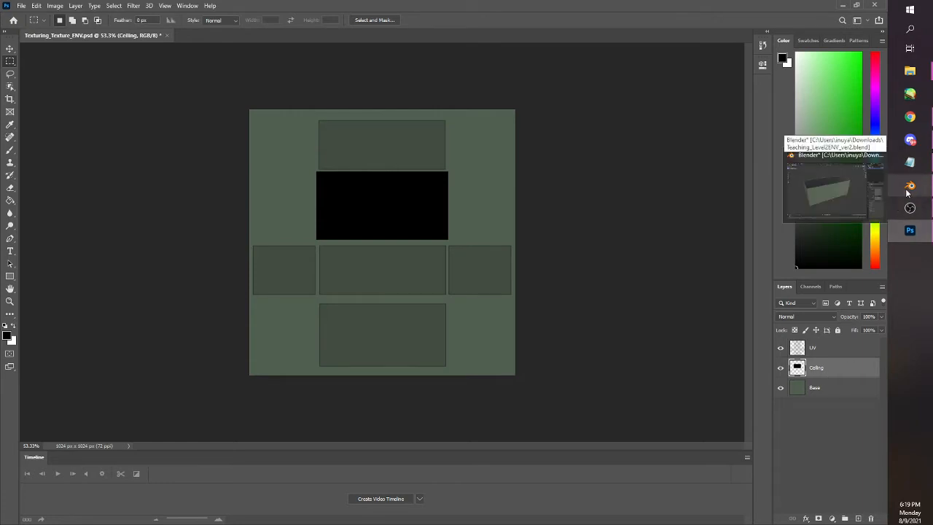
Switch to Blender's UV Editing workspace and select the building's long front wall face to identify its UV island
click(907, 193)
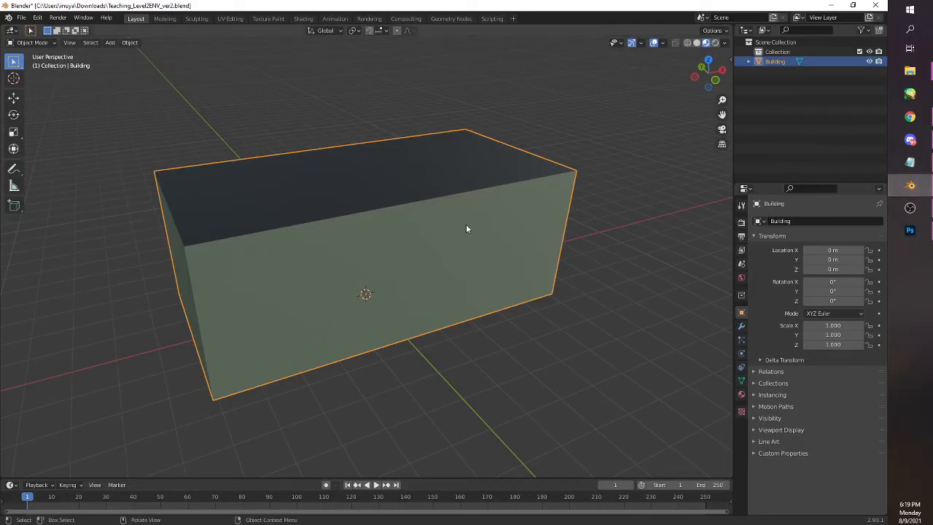
click(229, 19)
scroll(277, 211, down, 5)
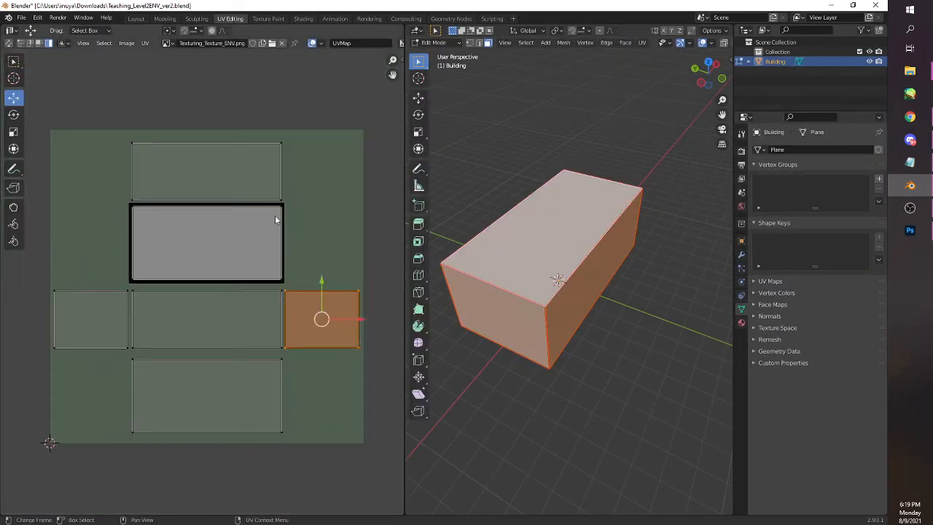
drag(614, 344, 533, 321)
click(527, 264)
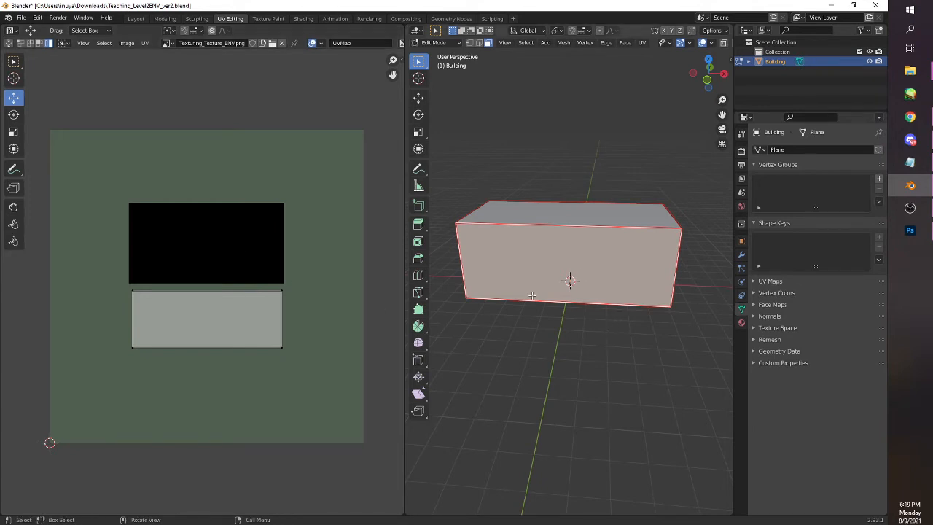
drag(524, 303, 613, 297)
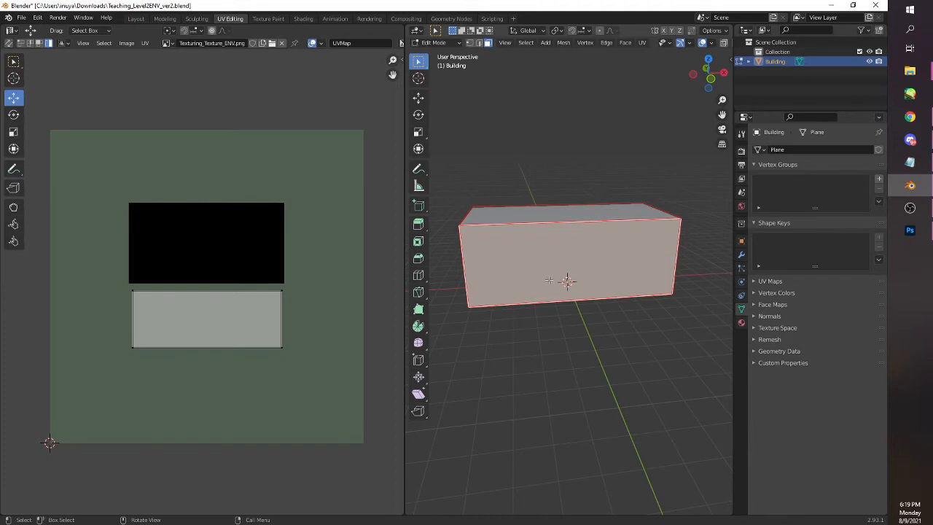
Switch back to Photoshop and add a new layer named WallShading above the Ceiling layer
click(910, 230)
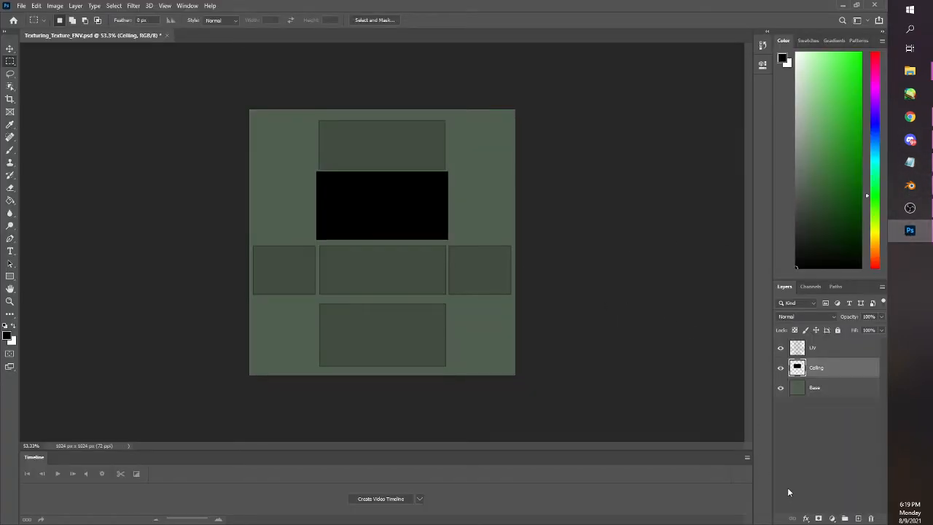
click(858, 519)
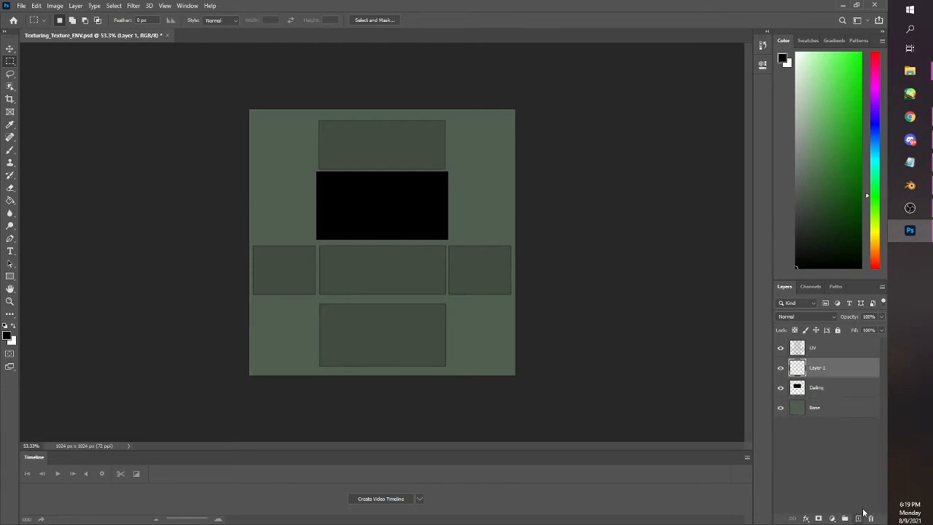
double_click(819, 368)
text(WallShading)
key(Return)
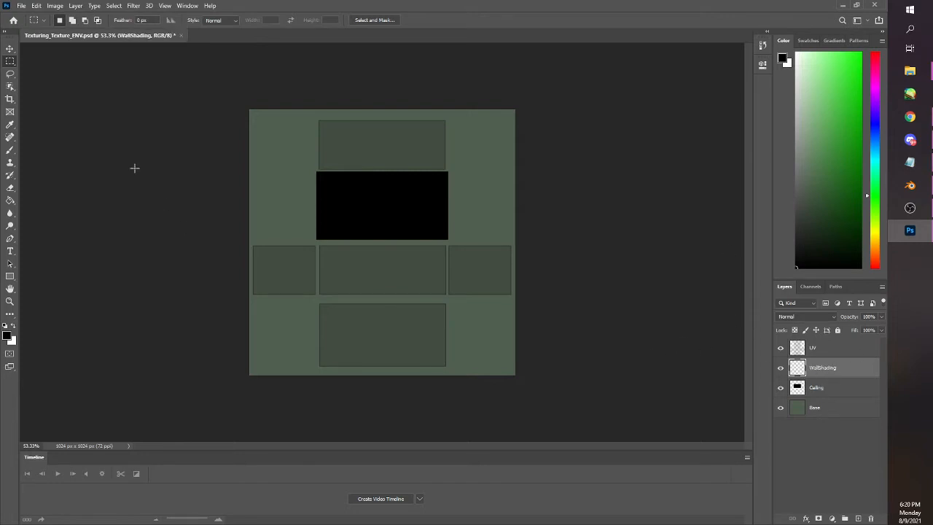
Paint a straight, soft black brush band along the upper edge of the middle wall rectangle, slightly past both ends
click(10, 154)
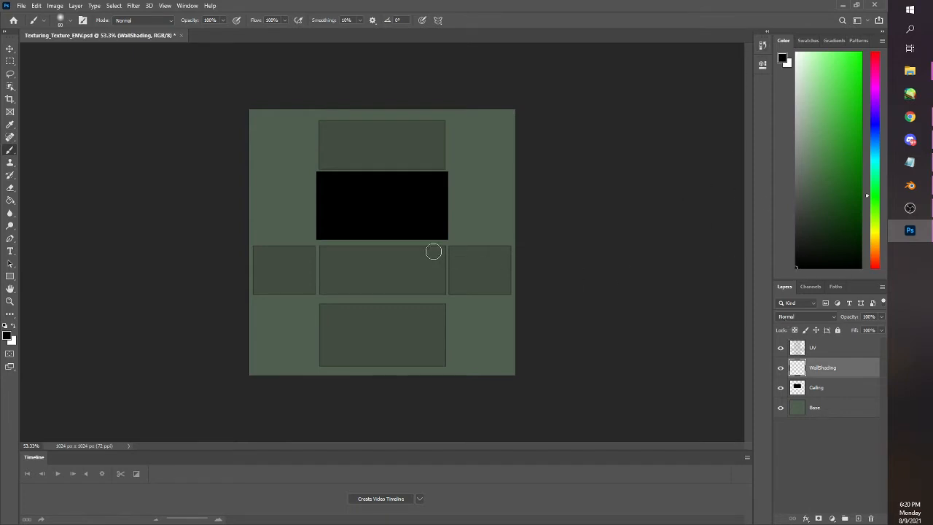
key(ctrl+0)
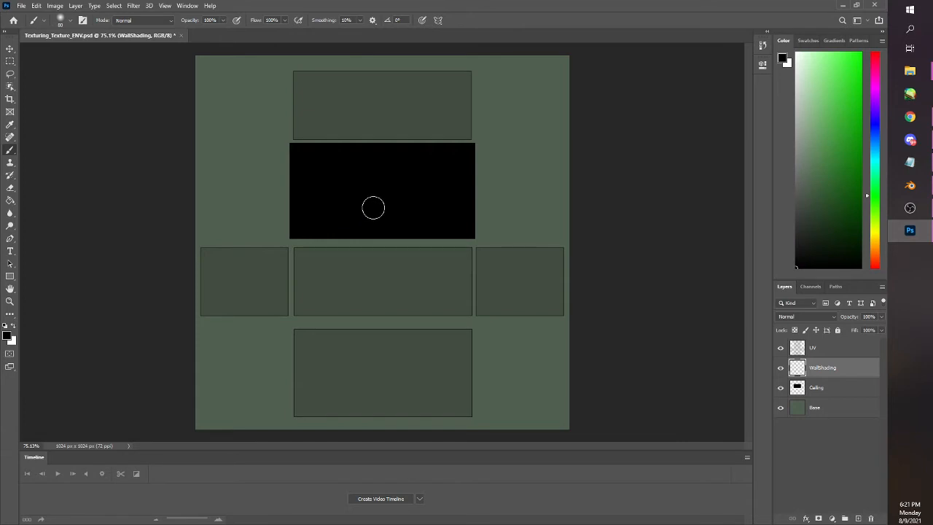
key(z)
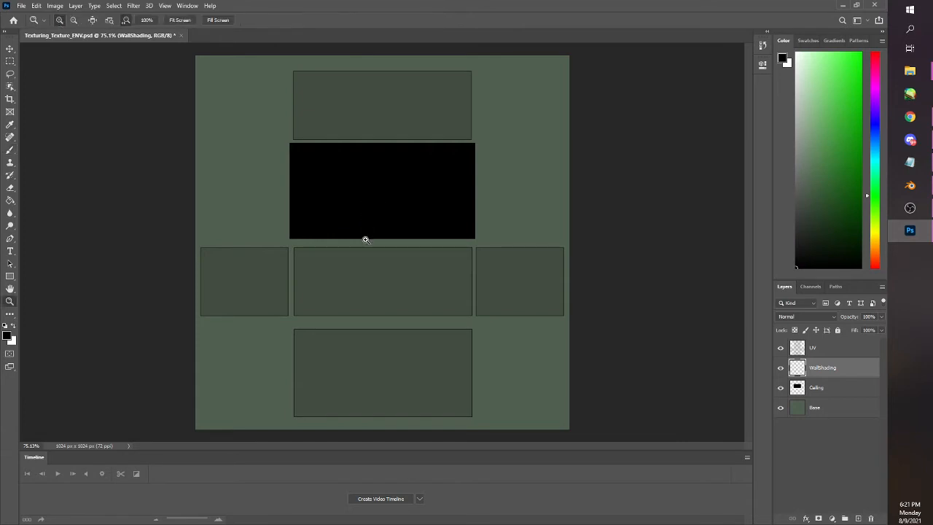
click(358, 280)
click(358, 278)
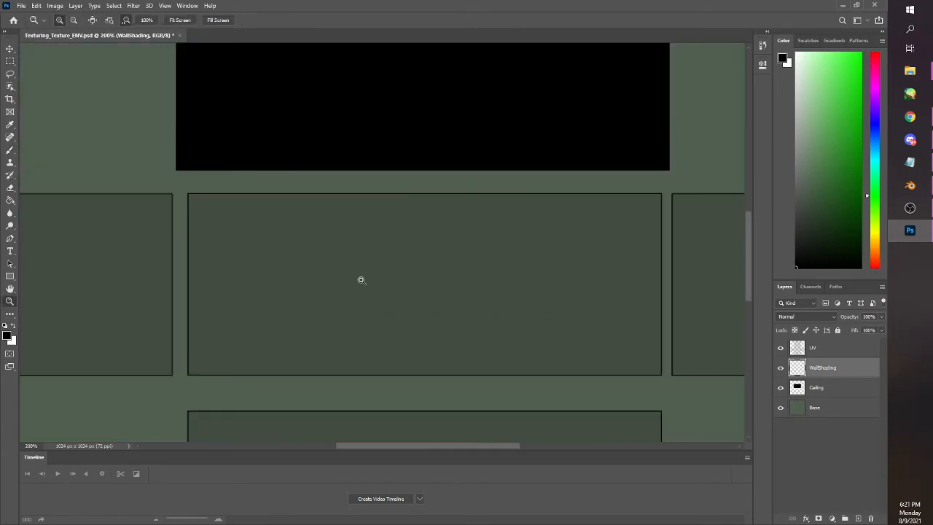
key(b)
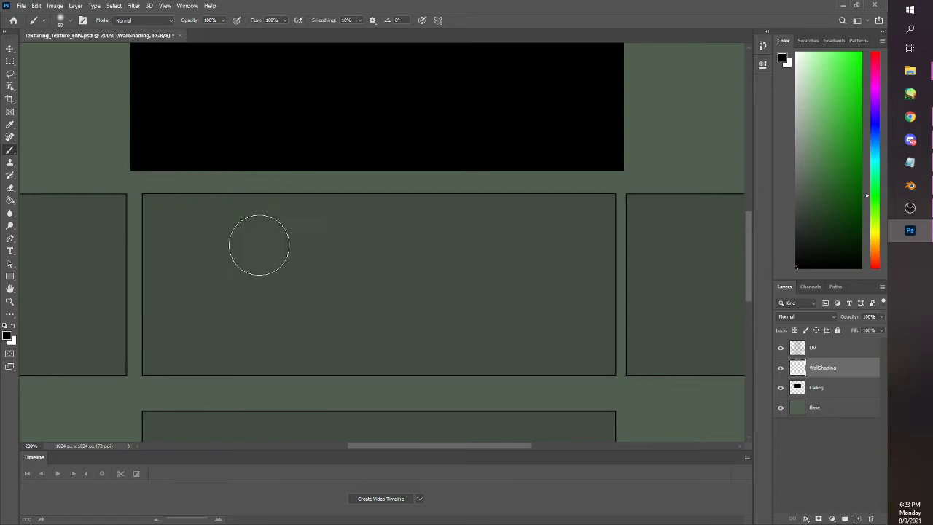
click(102, 198)
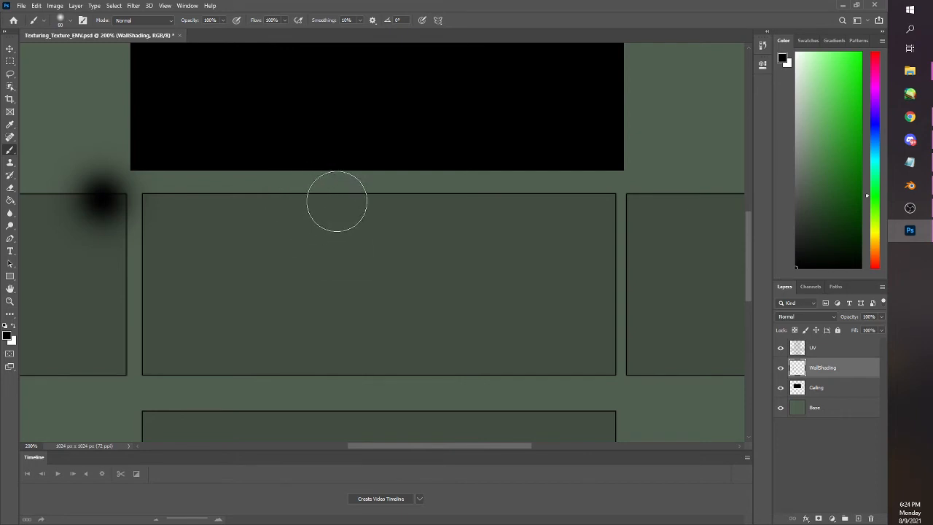
shift+click(656, 195)
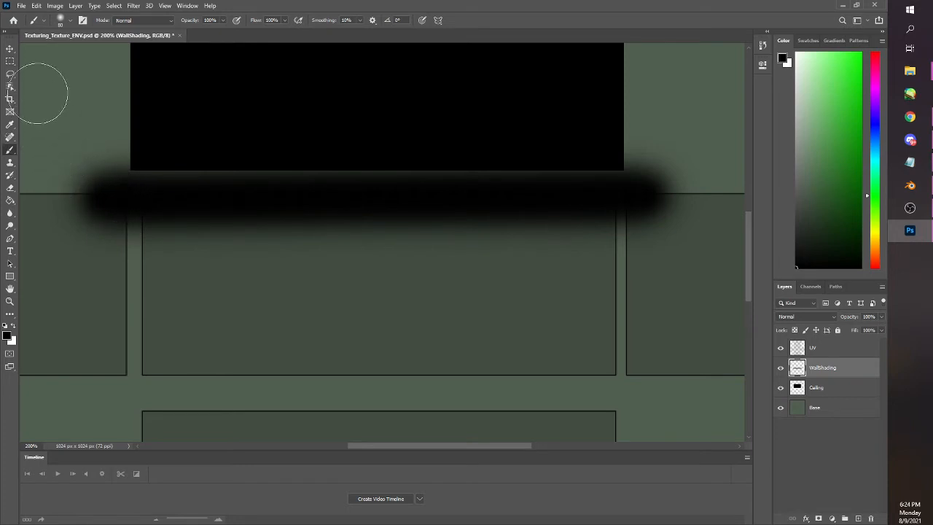
Marquee-select the areas beside and above the middle wall rectangle, erase the shading overspill there, and deselect
click(10, 62)
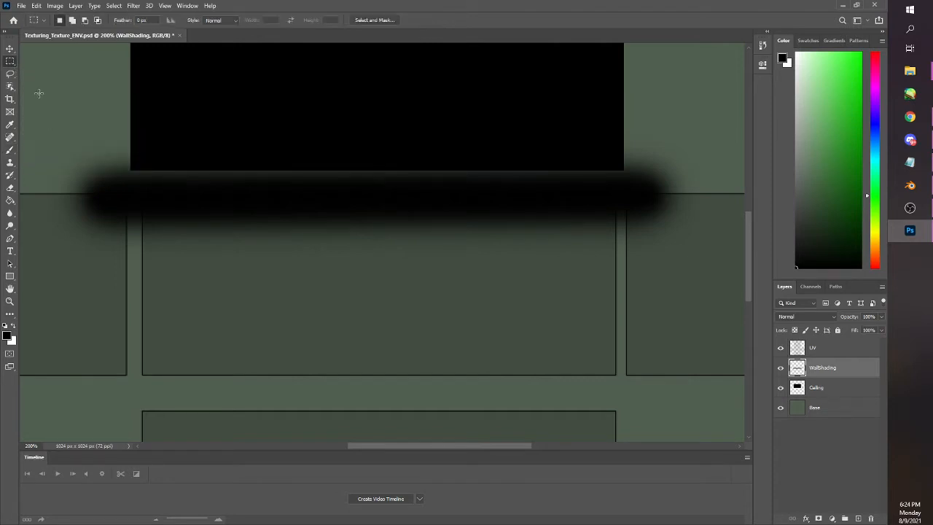
drag(38, 93, 134, 248)
drag(96, 79, 674, 178)
drag(713, 265, 622, 141)
click(11, 188)
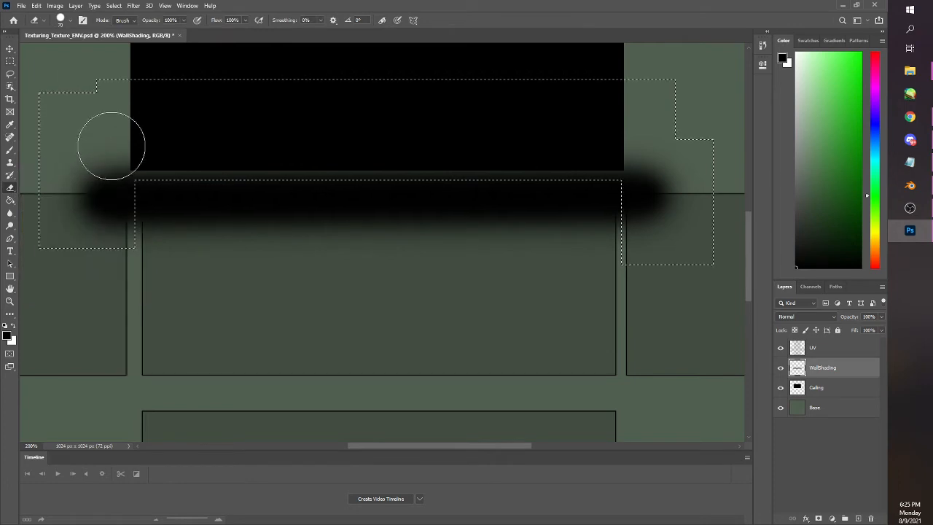
mouse_move(111, 145)
mouse_down()
mouse_move(113, 220)
mouse_move(22, 212)
mouse_move(93, 88)
mouse_move(165, 154)
mouse_move(101, 226)
mouse_move(216, 161)
mouse_move(422, 184)
mouse_move(377, 164)
mouse_move(406, 154)
mouse_move(567, 161)
mouse_move(514, 176)
mouse_move(515, 167)
mouse_move(653, 183)
mouse_move(689, 167)
mouse_up()
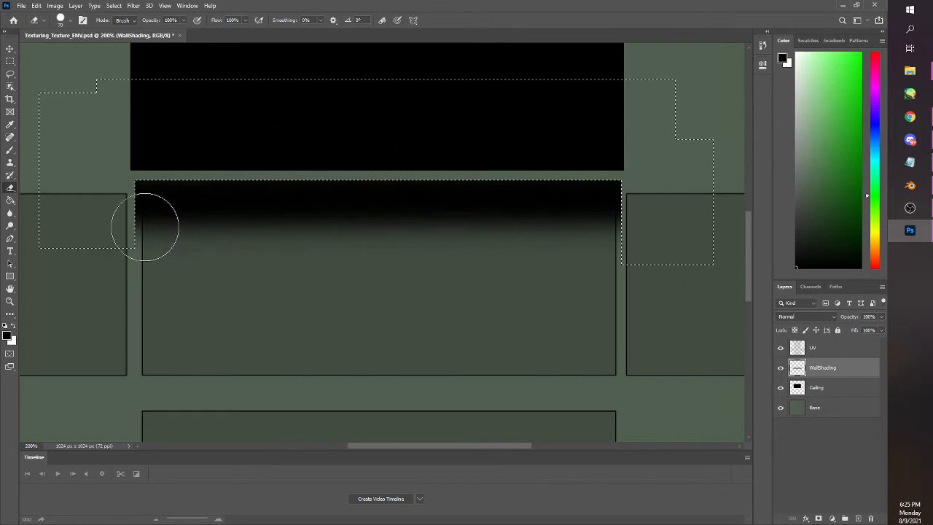
key(ctrl+d)
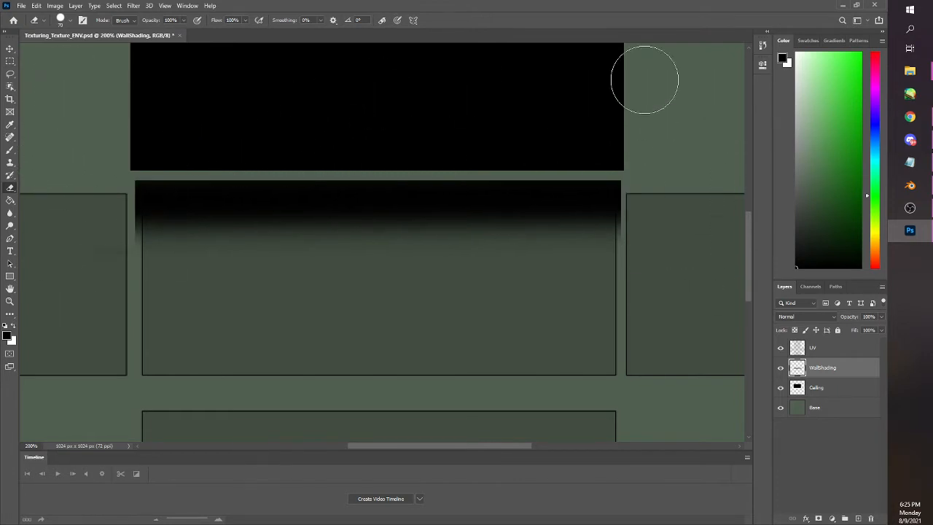
Hide the UV layer so that only the texture artwork is exported
click(10, 61)
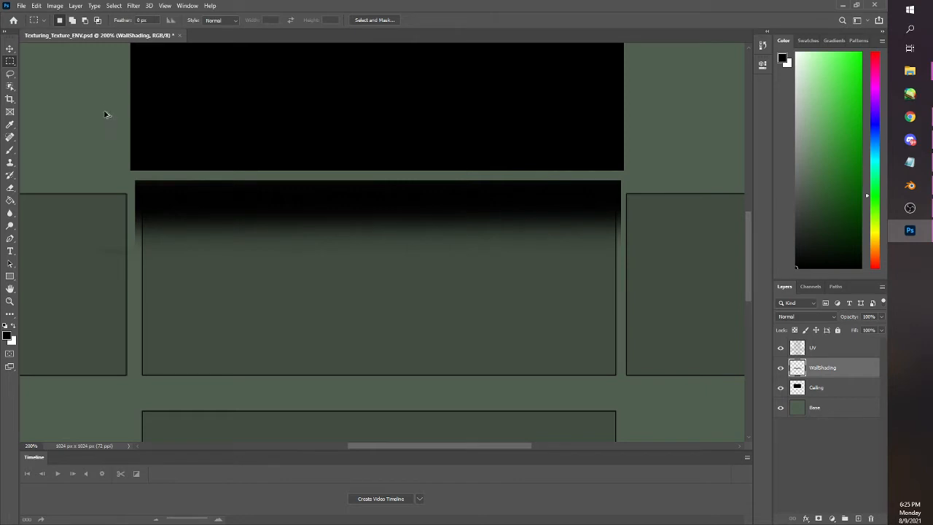
scroll(105, 114, down, 5)
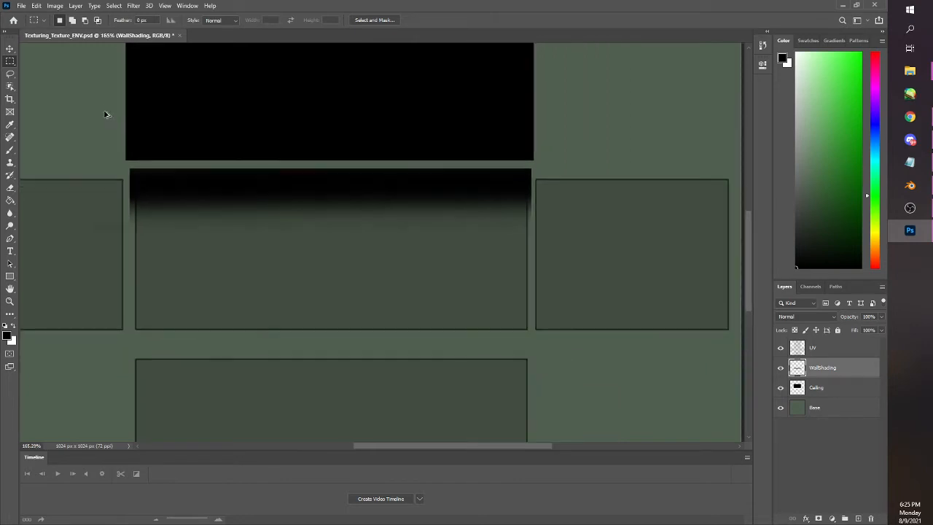
scroll(104, 114, down, 3)
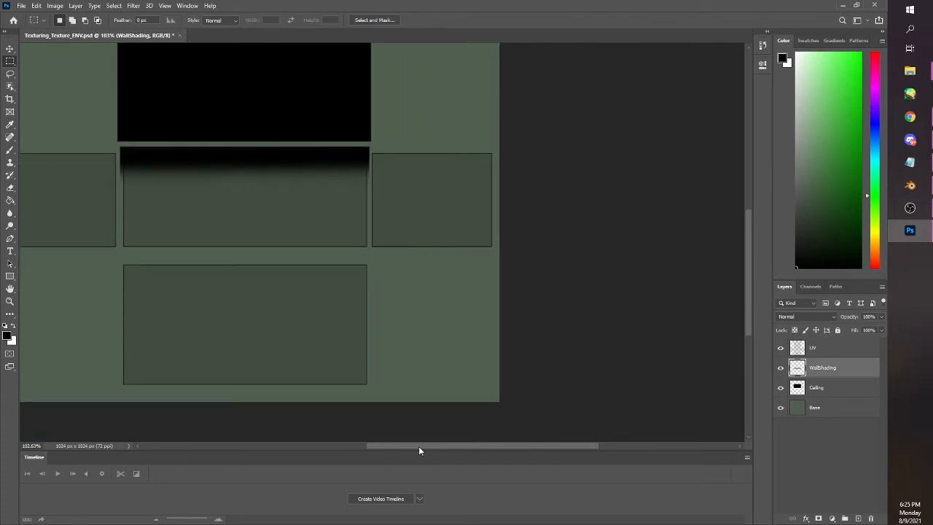
scroll(418, 446, left, 3)
drag(743, 269, 752, 228)
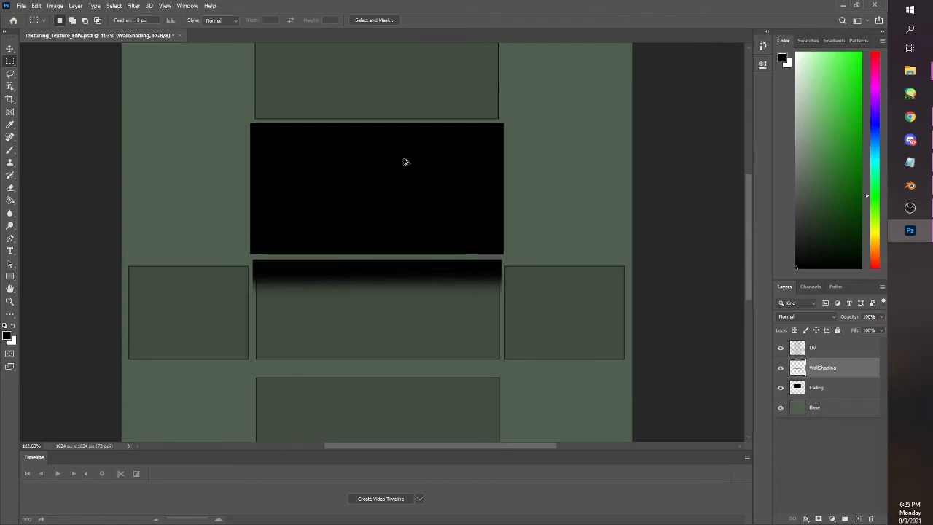
scroll(403, 158, down, 3)
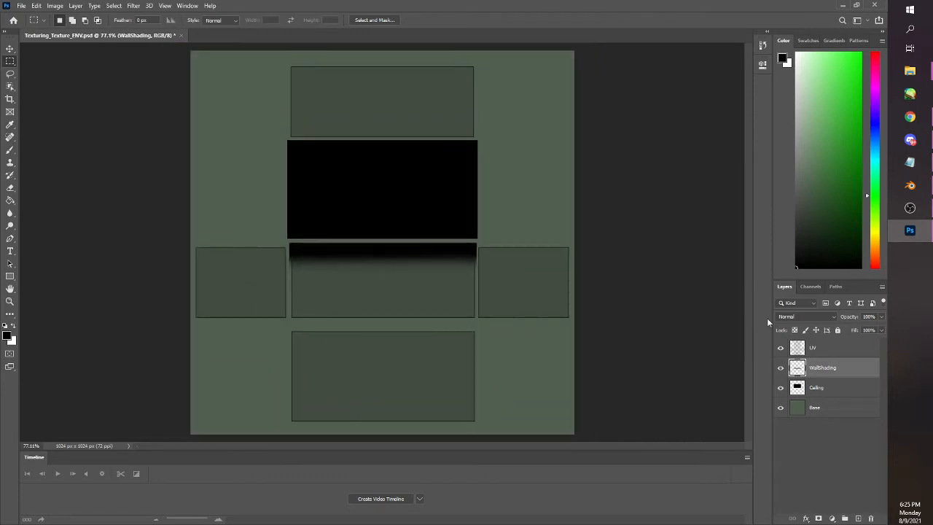
click(781, 348)
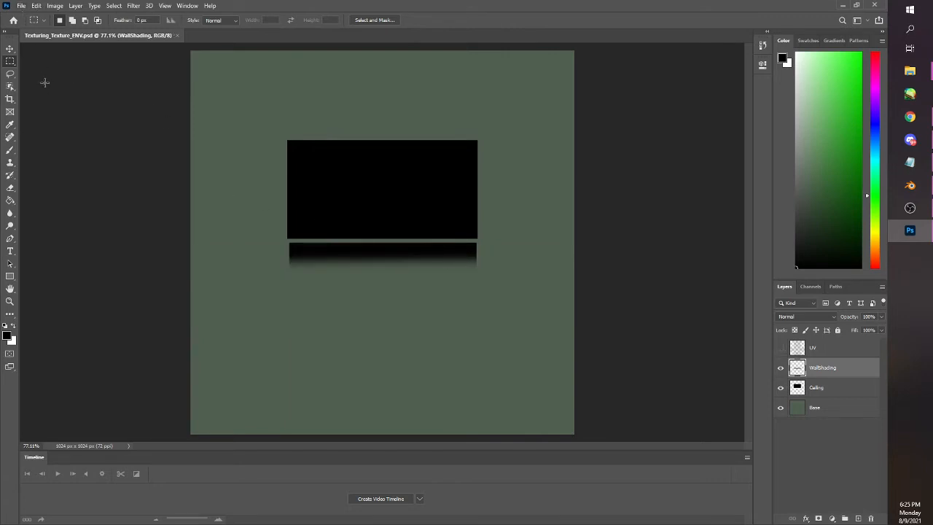
Quick-export the texture as PNG, replacing the existing Texturing_Texture_ENV.png in the Activity Files folder
click(21, 7)
mouse_move(50, 148)
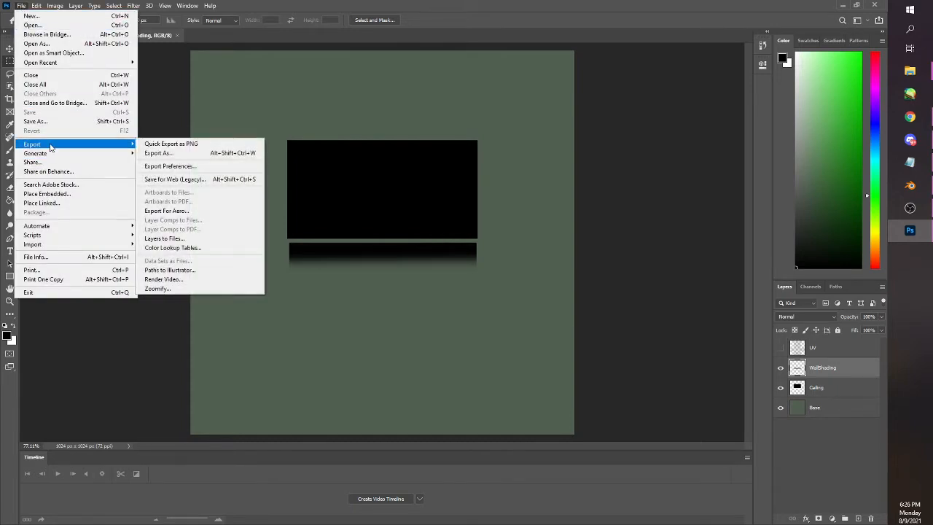
click(151, 145)
click(112, 134)
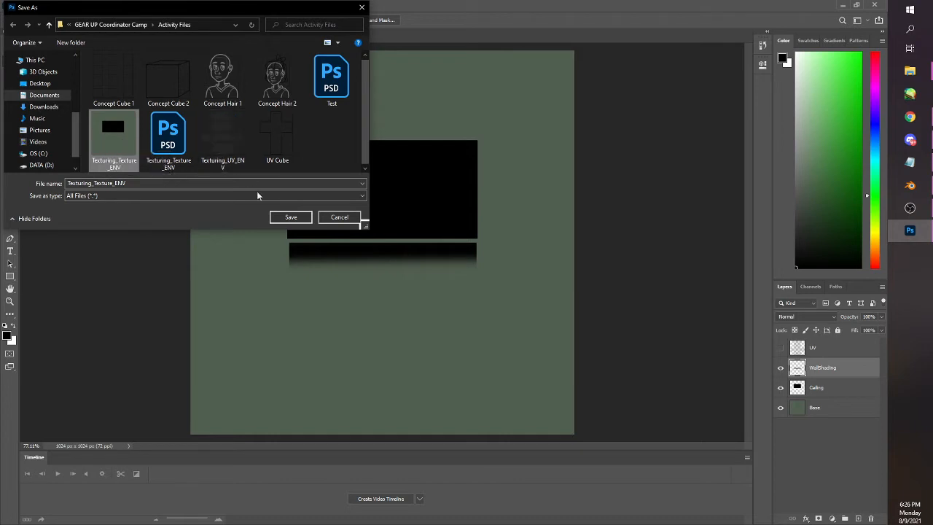
click(295, 220)
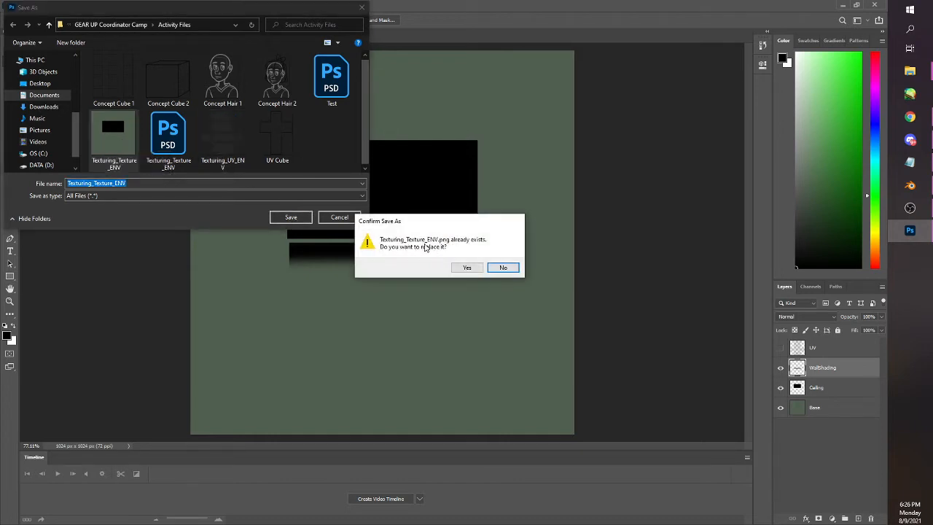
click(465, 267)
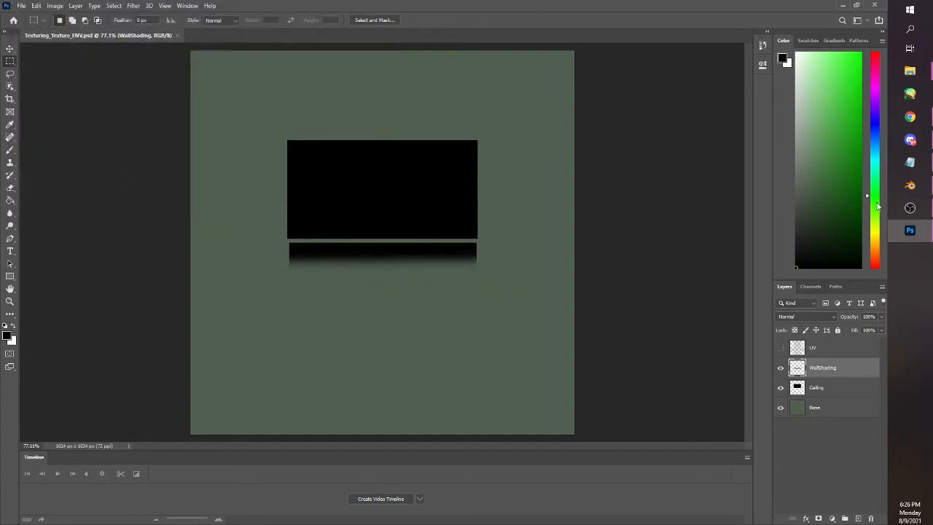
Switch to Blender, reload Texturing_Texture_ENV.png in the Shading workspace's Image Texture node, and inspect the building's front wall in the Layout workspace
click(910, 185)
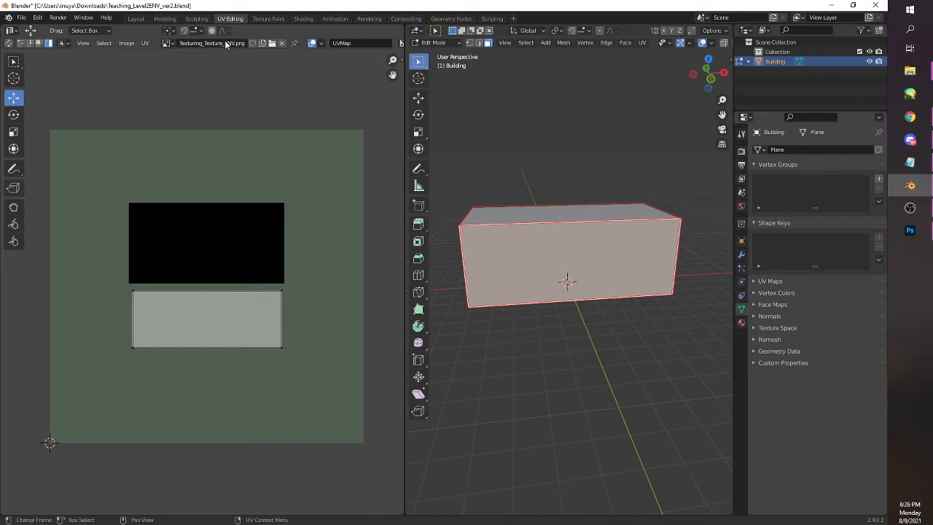
click(303, 19)
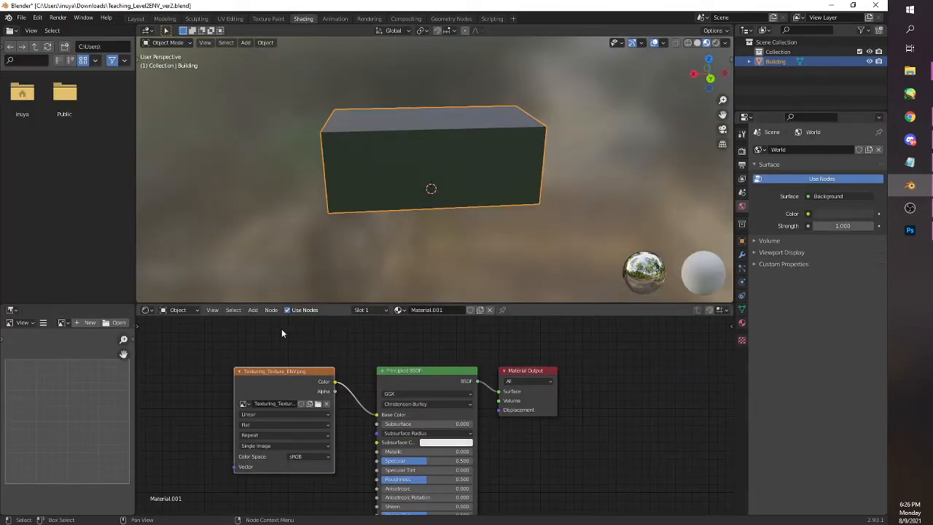
click(317, 405)
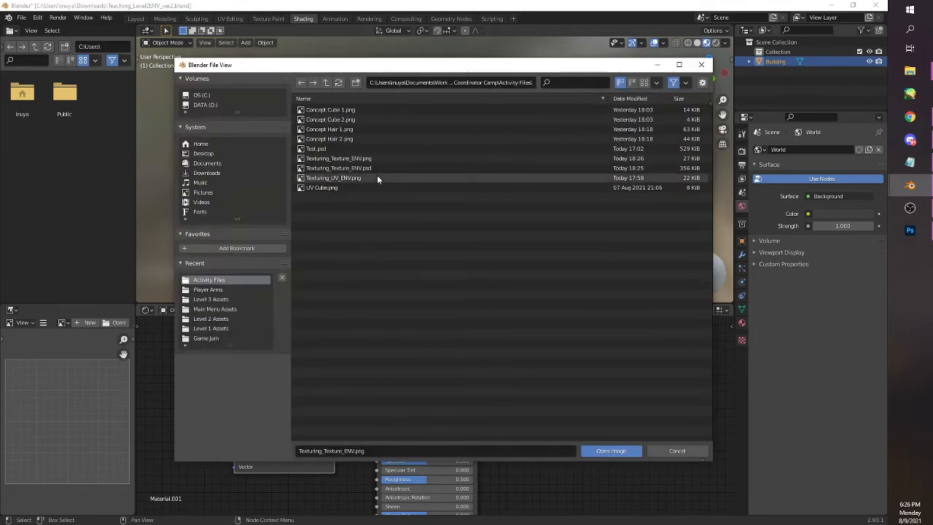
click(376, 178)
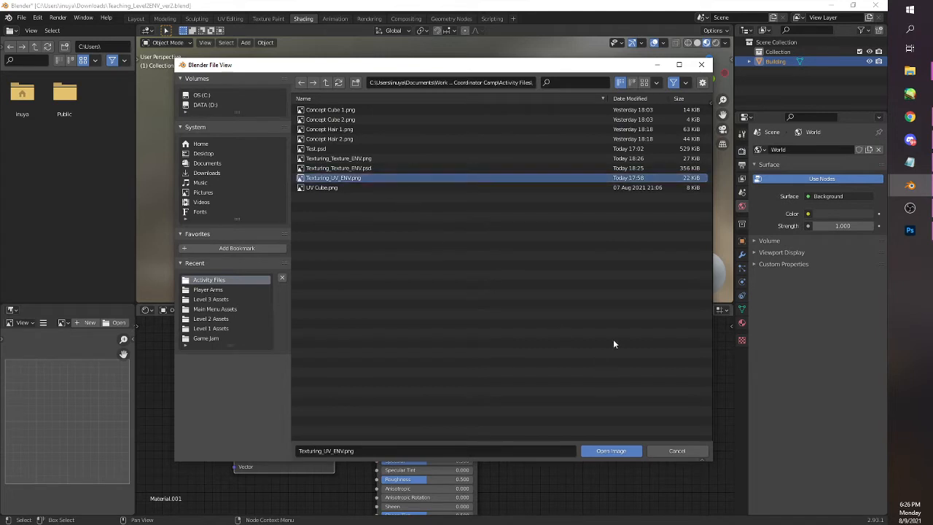
click(384, 158)
click(616, 451)
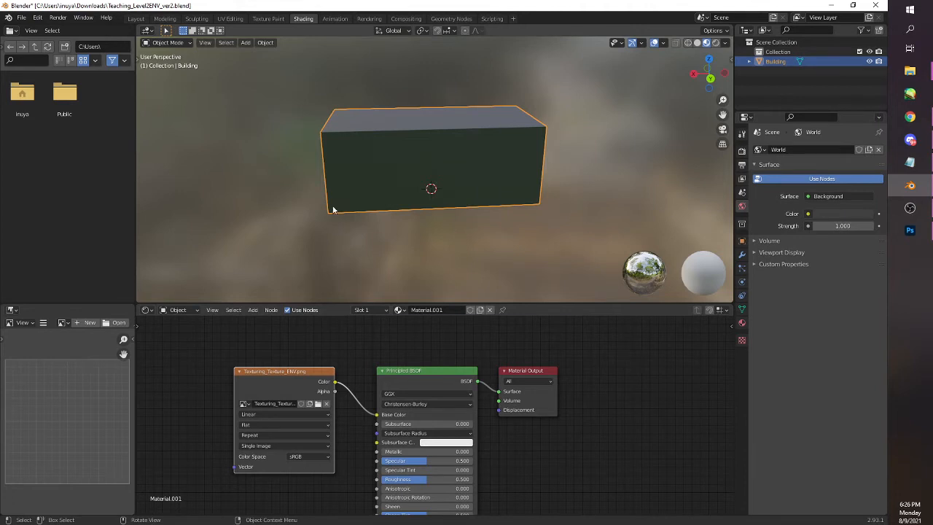
click(136, 18)
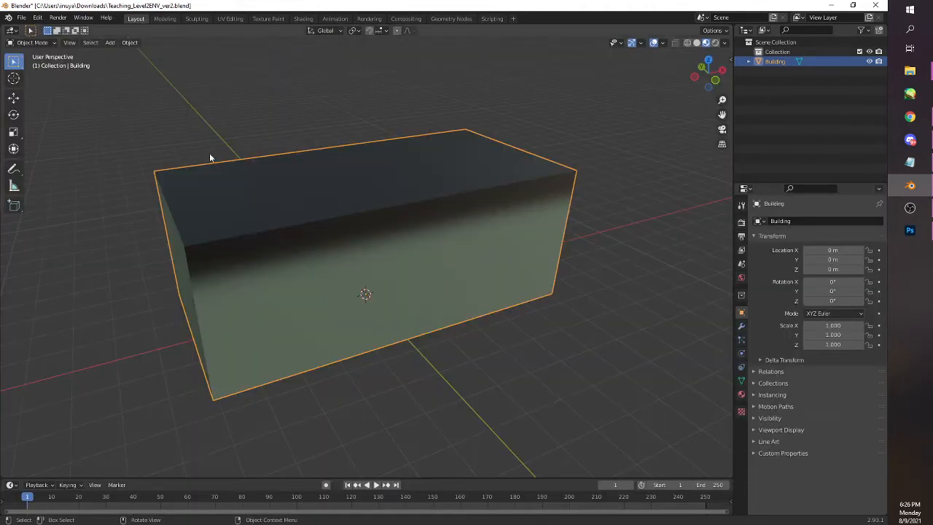
mouse_move(368, 275)
mouse_down()
mouse_move(403, 291)
mouse_move(376, 276)
mouse_move(323, 287)
mouse_move(430, 285)
mouse_move(338, 285)
mouse_move(375, 274)
mouse_up()
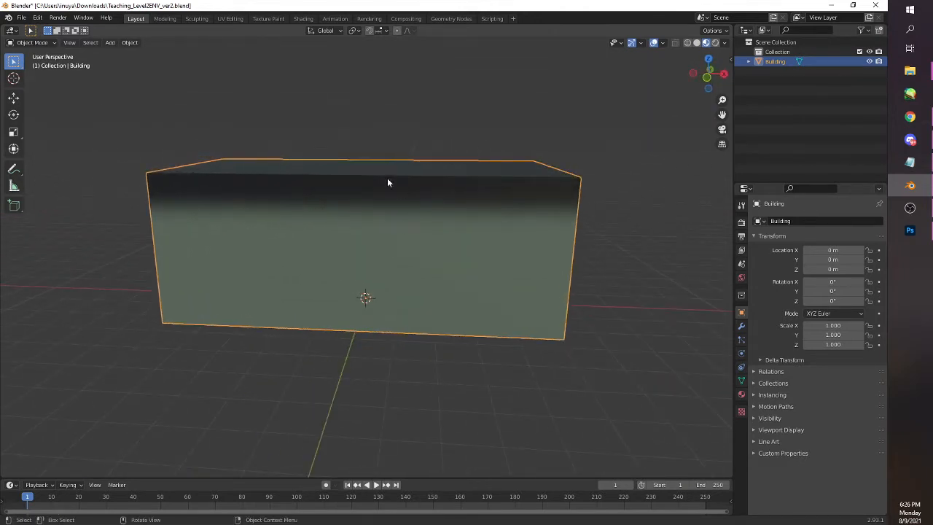
In the UV Editing workspace, widen the 3D viewport and show the building with Material Preview shading
drag(323, 240, 376, 263)
click(230, 18)
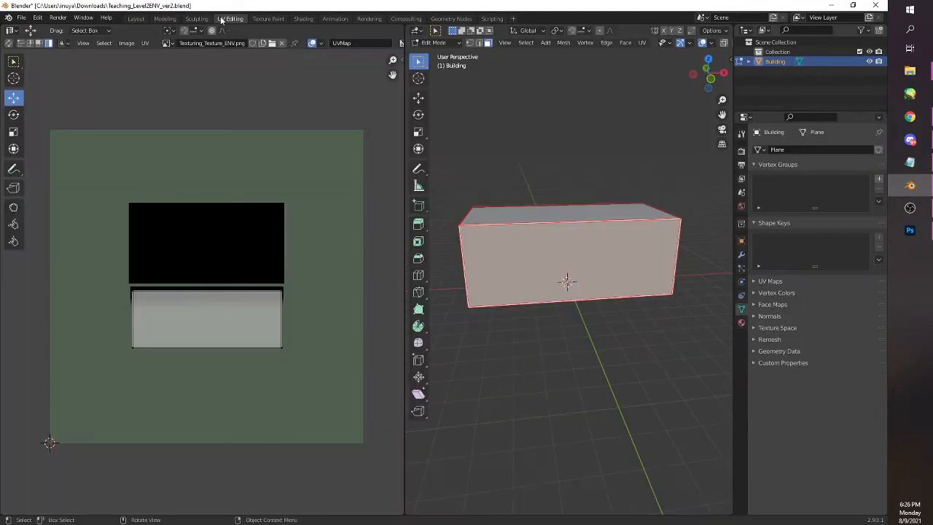
drag(582, 259, 710, 277)
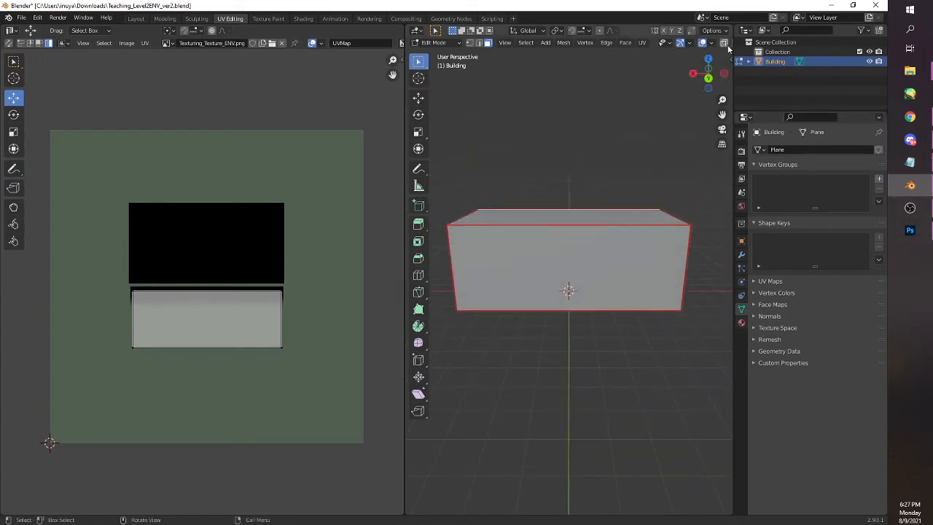
click(711, 44)
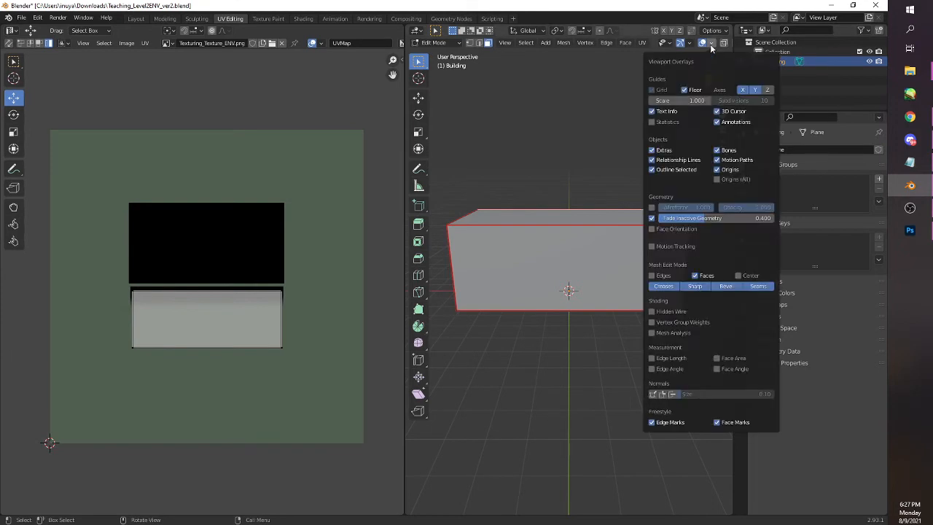
click(712, 44)
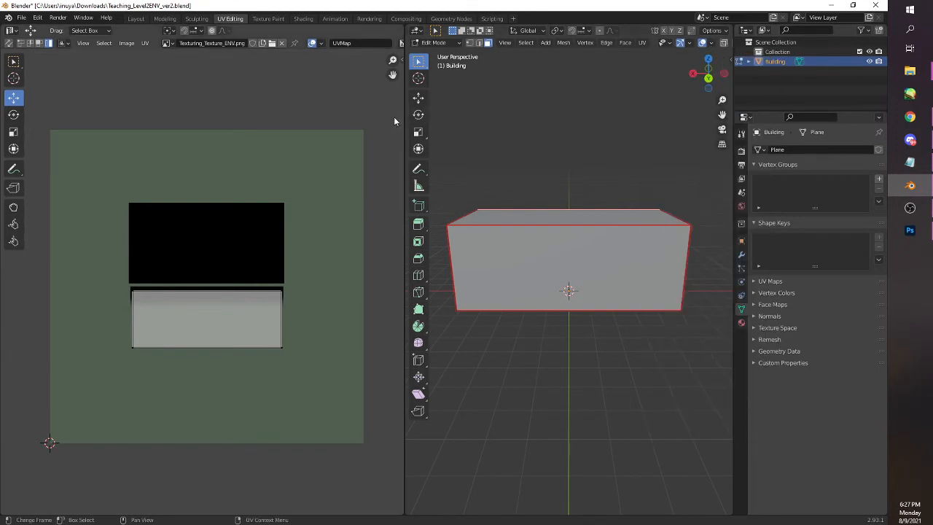
drag(403, 117, 340, 117)
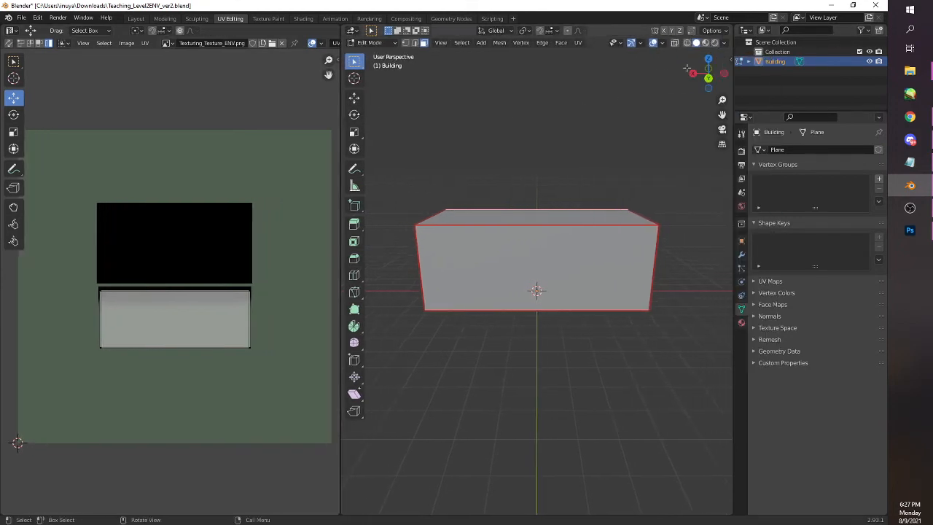
click(706, 43)
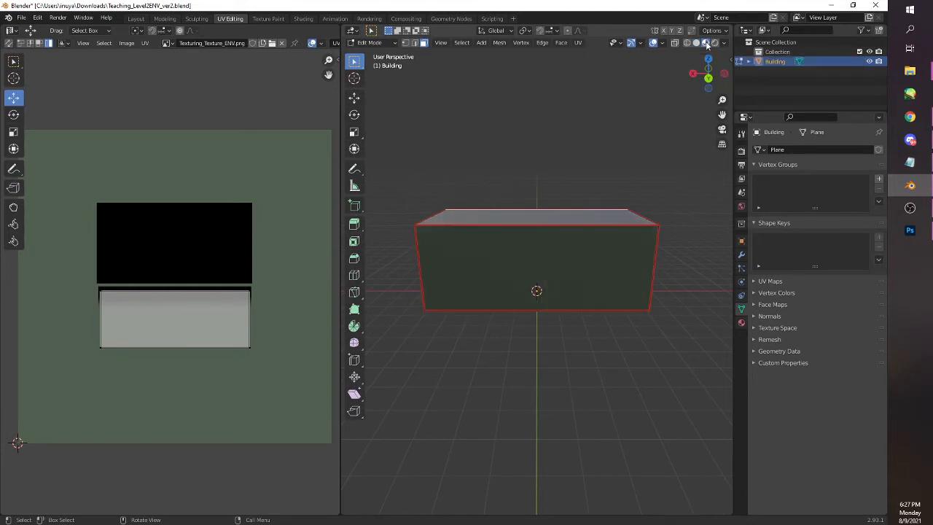
Select all faces of the building to compare its full UV layout with the texture
mouse_move(664, 254)
mouse_down()
mouse_move(544, 264)
mouse_move(497, 251)
mouse_move(573, 312)
mouse_move(672, 258)
mouse_up()
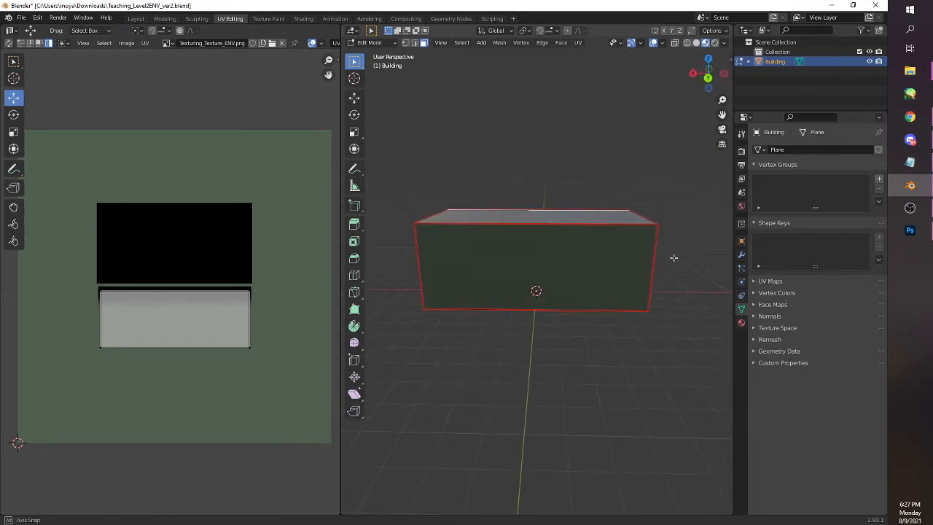
click(610, 277)
key(a)
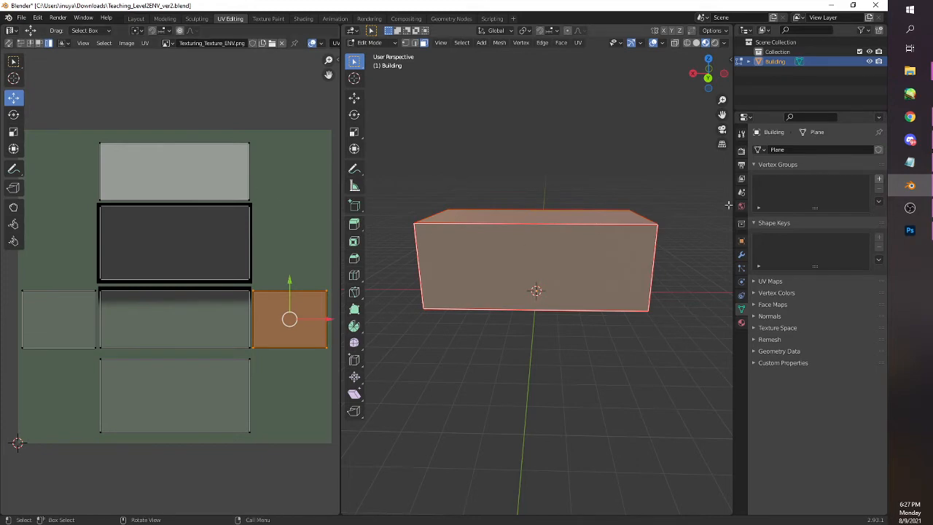
Switch to Photoshop, show the UV layer, and copy the middle wall's shading strip from WallShading onto a new layer
click(910, 230)
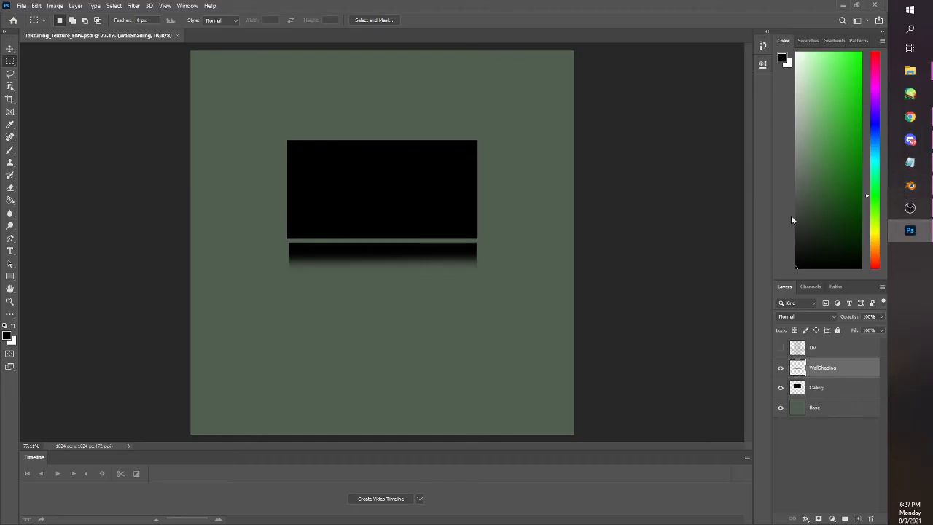
click(780, 348)
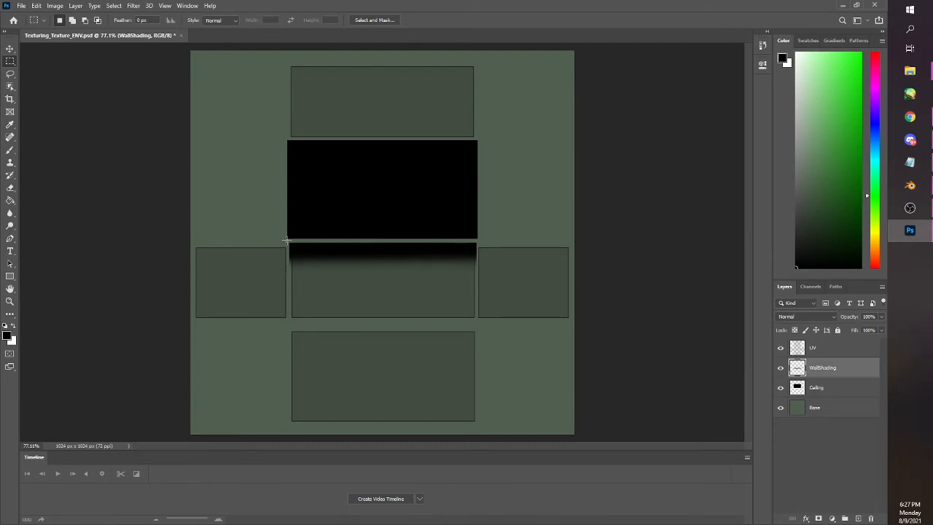
drag(286, 239, 482, 272)
click(520, 119)
key(ctrl+v)
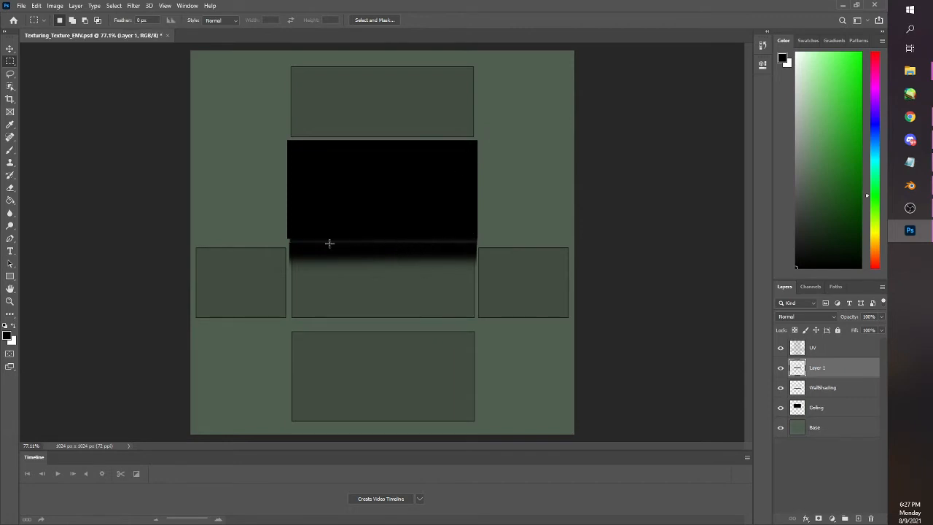
Move the copied shading strip onto Layer 1's topmost wall rectangle, aligning it with the rectangle's upper edge, and deselect
drag(351, 251, 367, 83)
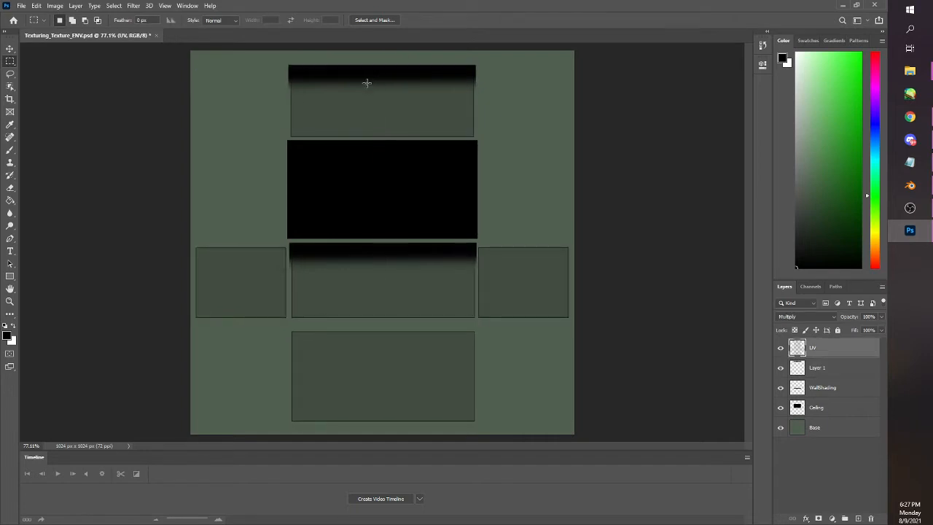
click(814, 367)
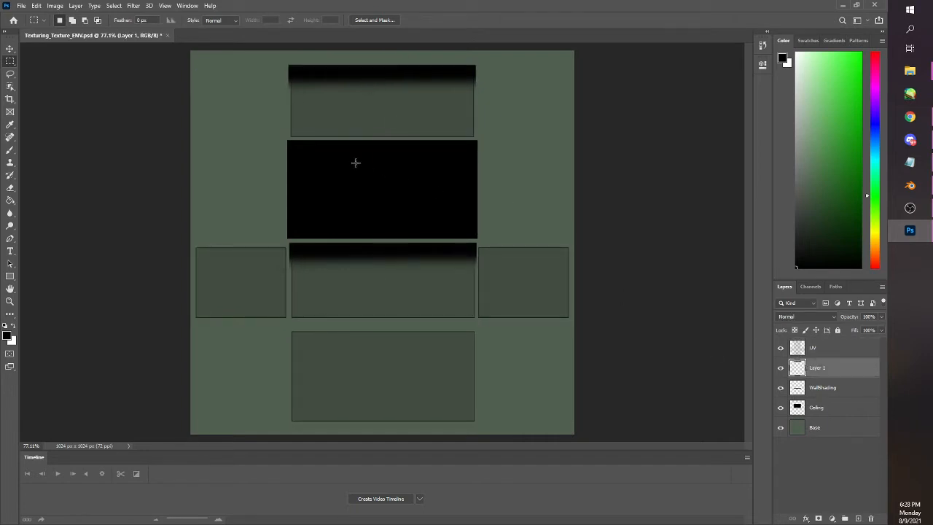
drag(412, 90, 418, 95)
key(ctrl+z)
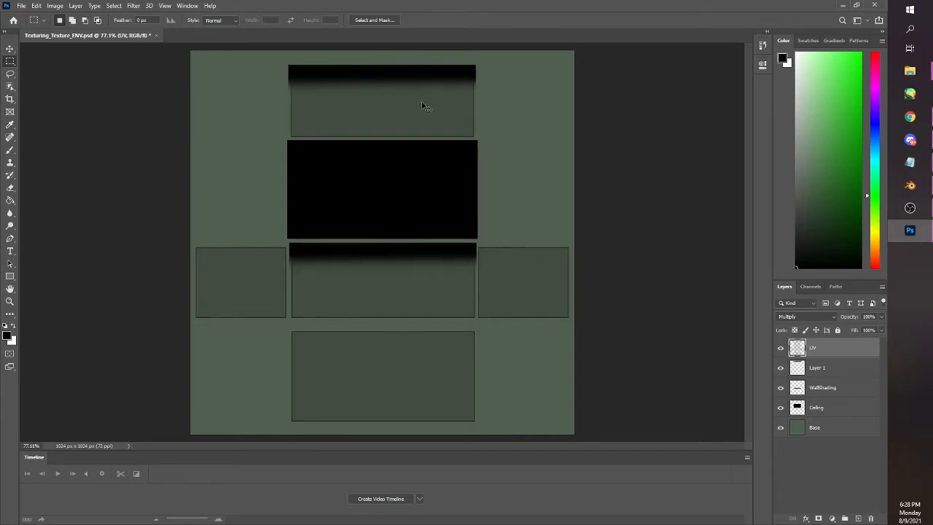
click(814, 370)
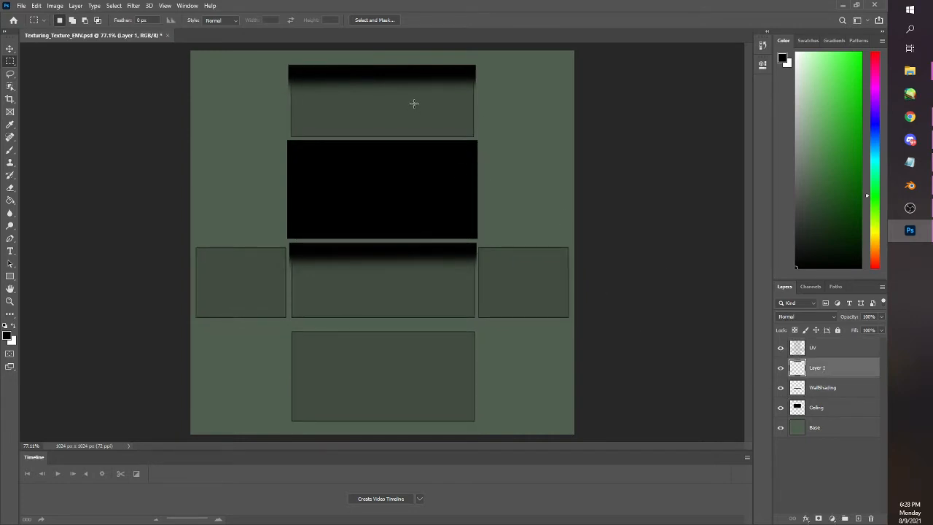
drag(507, 109, 255, 52)
mouse_move(361, 89)
mouse_down()
mouse_move(358, 105)
mouse_move(361, 87)
mouse_up()
click(369, 89)
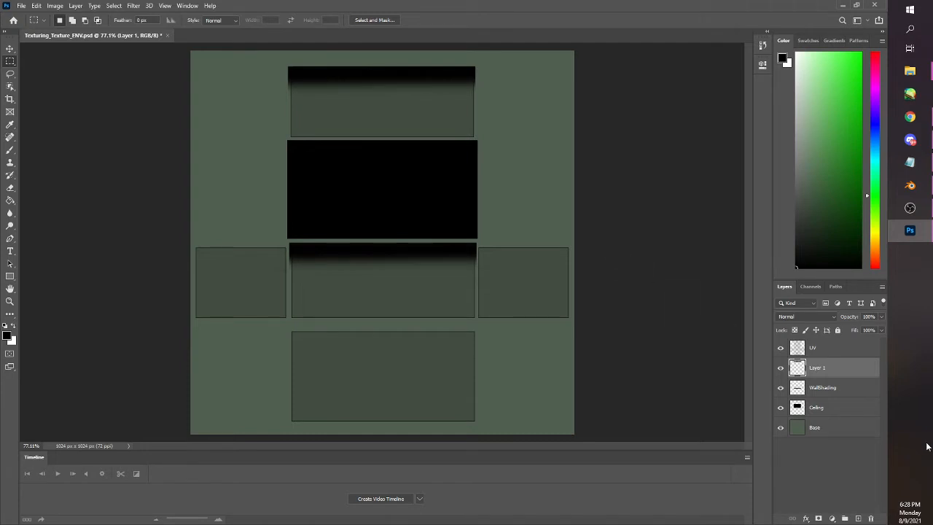
Hide the UV layer and quick-export the texture as PNG, replacing Texturing_Texture_ENV.png in the Activity Files folder
click(780, 348)
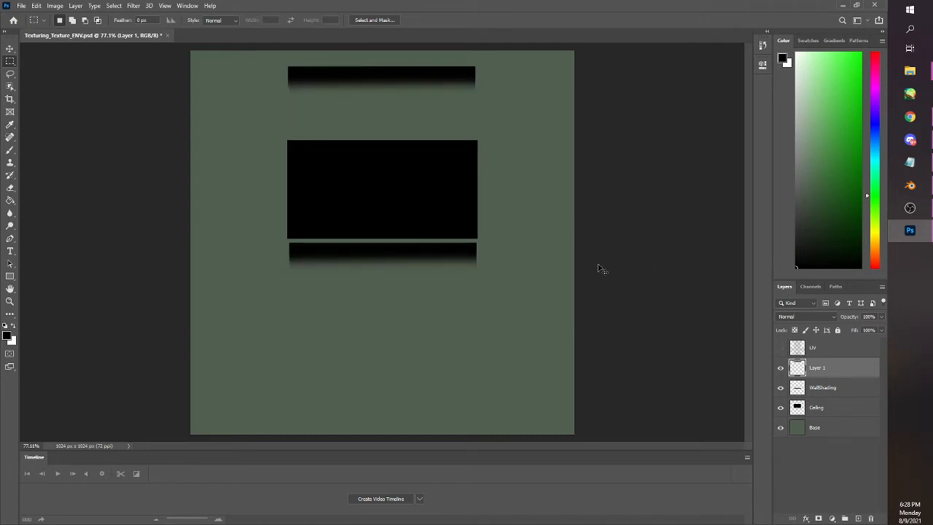
click(21, 6)
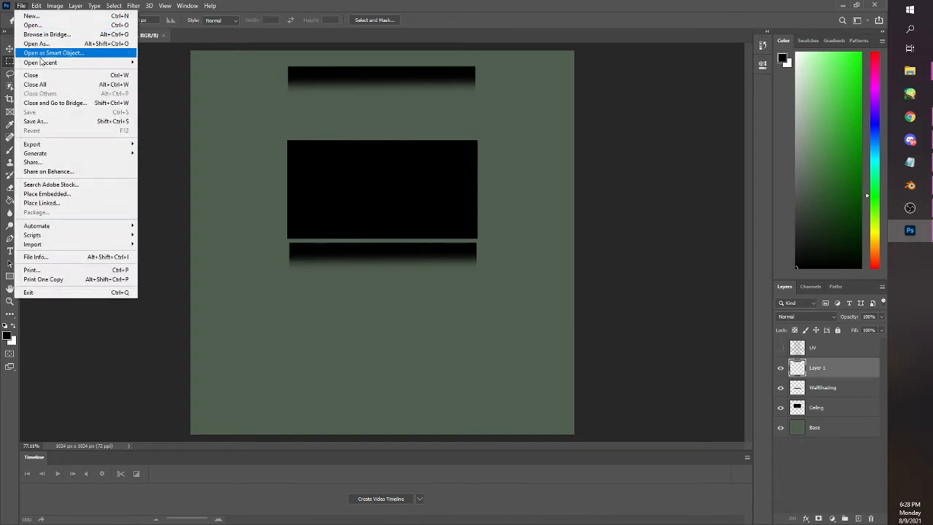
mouse_move(115, 148)
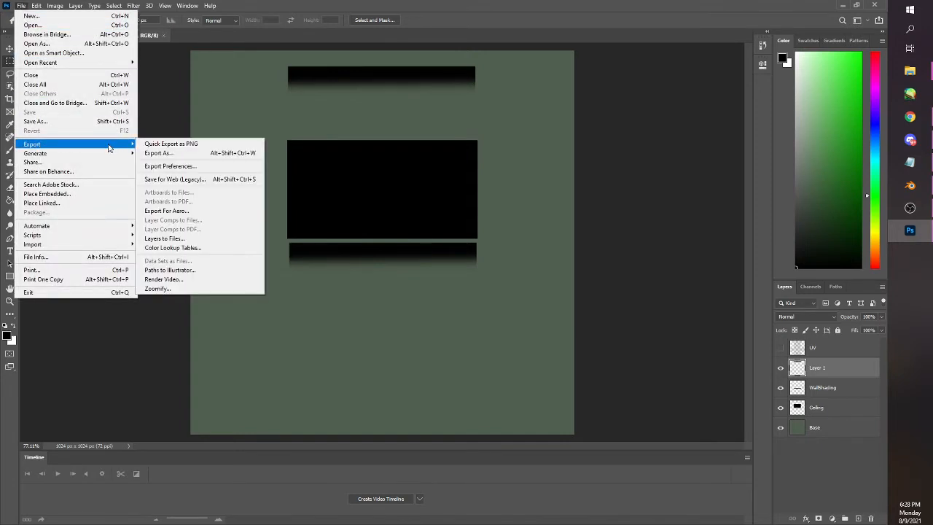
click(170, 146)
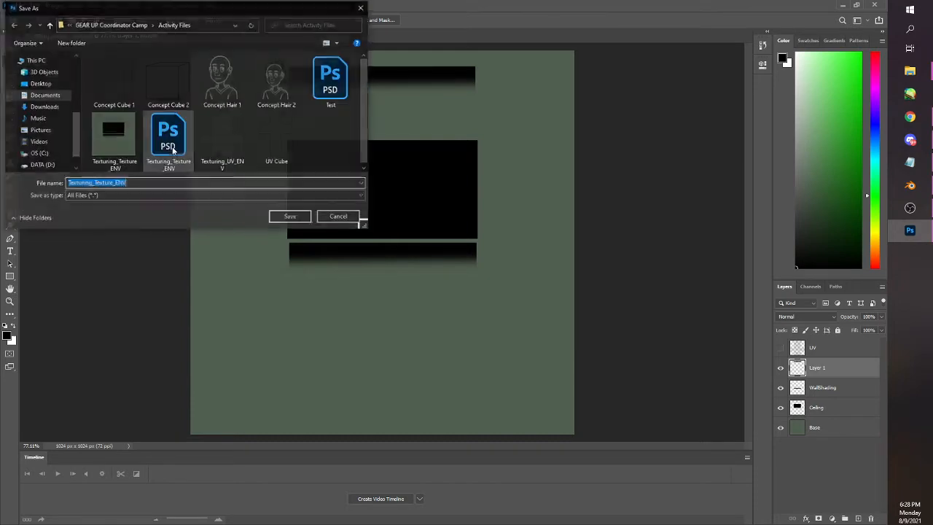
click(290, 219)
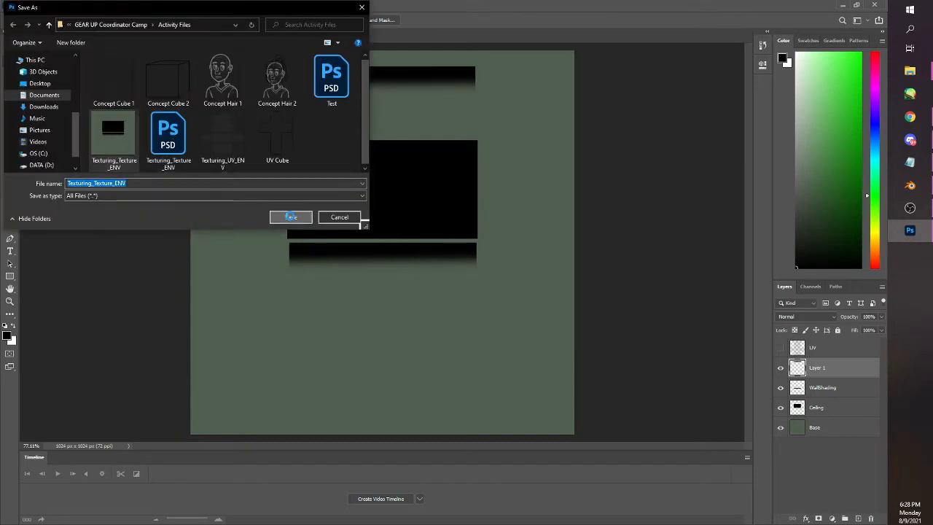
click(468, 268)
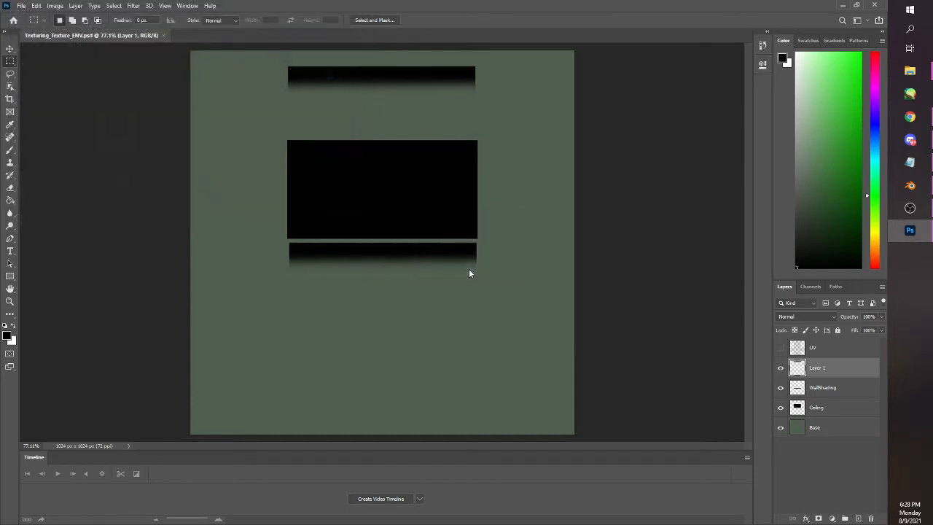
Switch to Blender, reload Texturing_Texture_ENV.png in the Shading workspace's Image Texture node, and check the wall shading in the UV Editing workspace
click(909, 185)
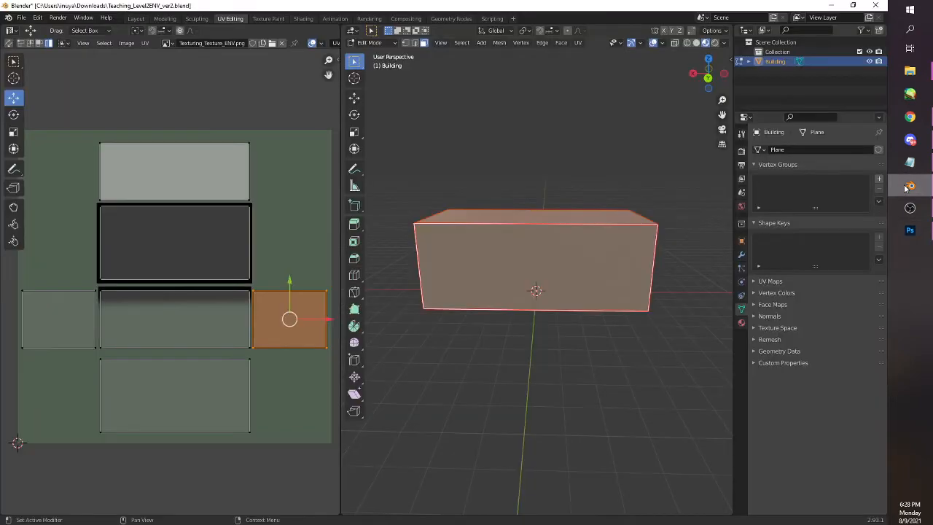
click(304, 18)
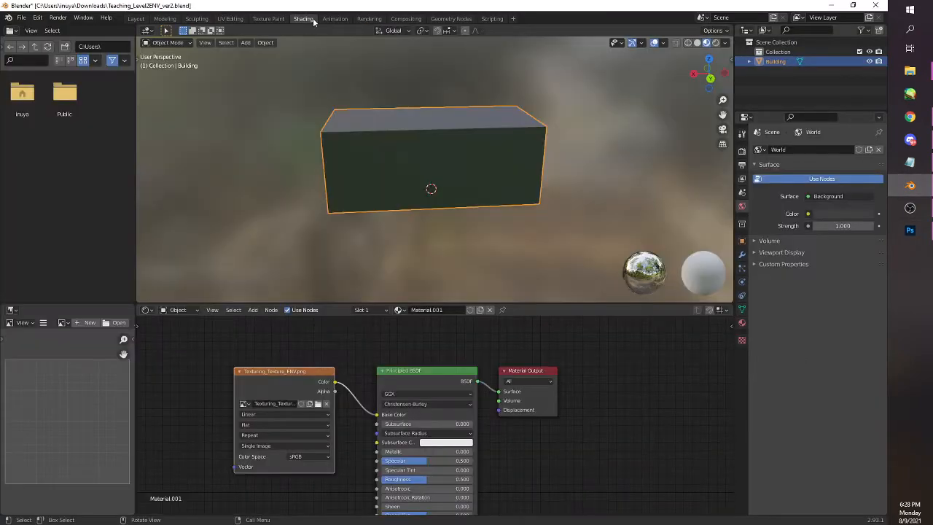
click(317, 403)
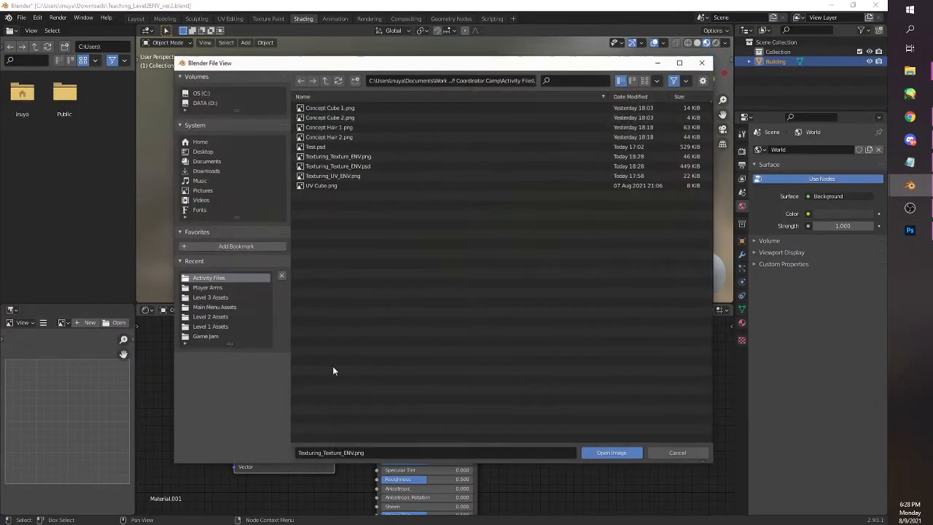
click(379, 156)
click(602, 454)
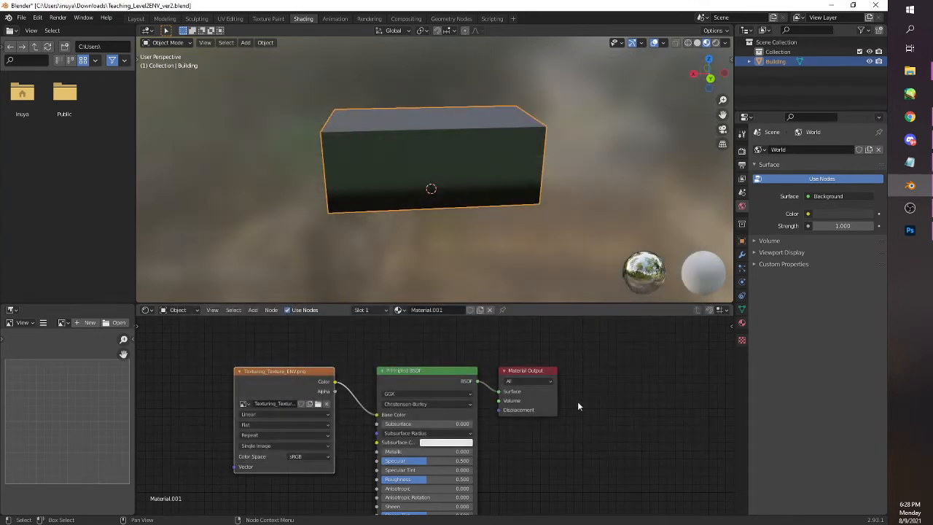
click(230, 18)
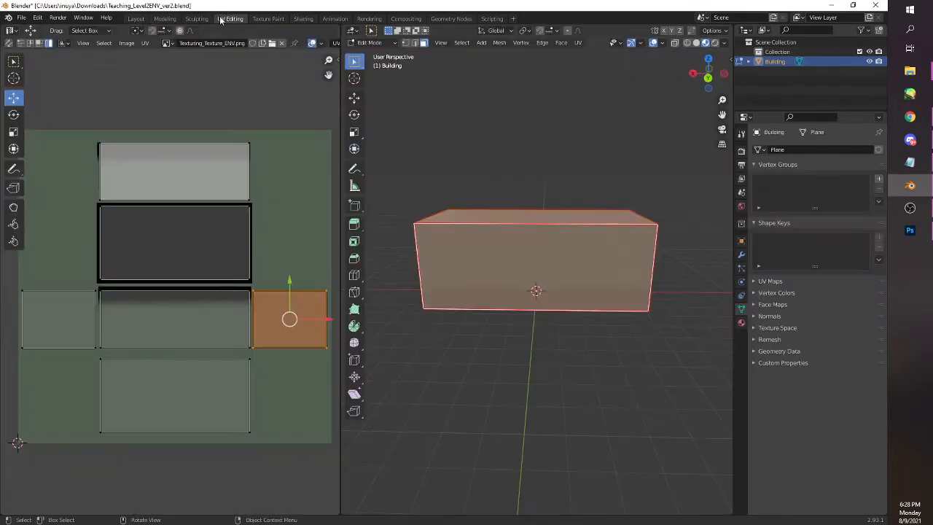
click(646, 344)
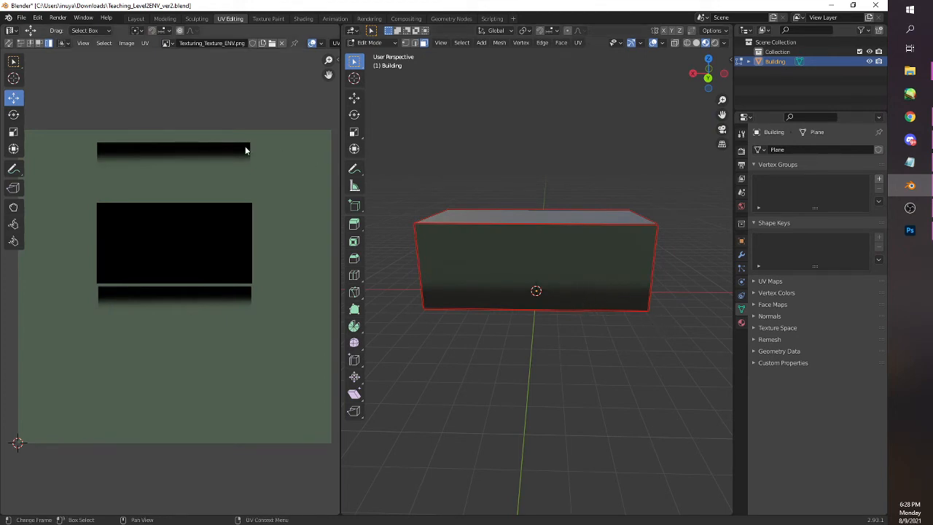
Switch to Photoshop, show the UV layer, and flip the topmost wall's shading strip vertically
click(919, 230)
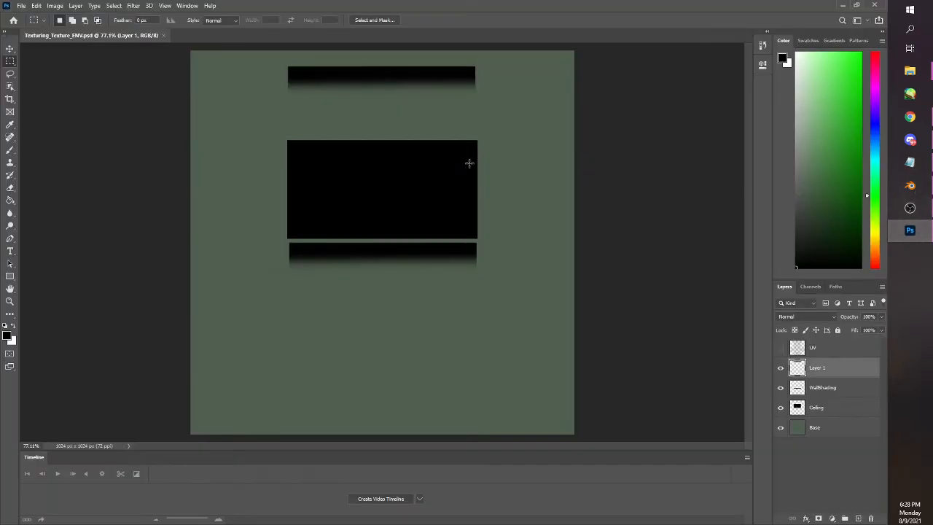
click(781, 348)
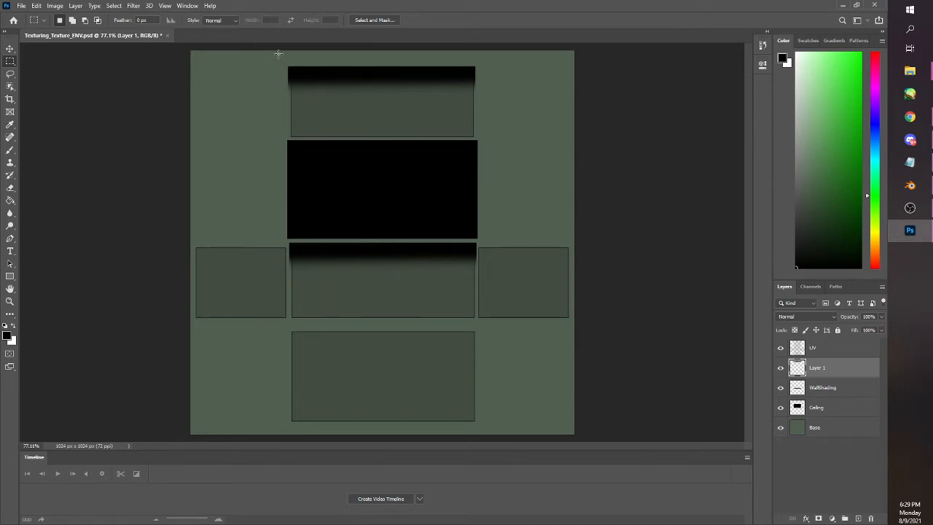
drag(282, 59, 487, 107)
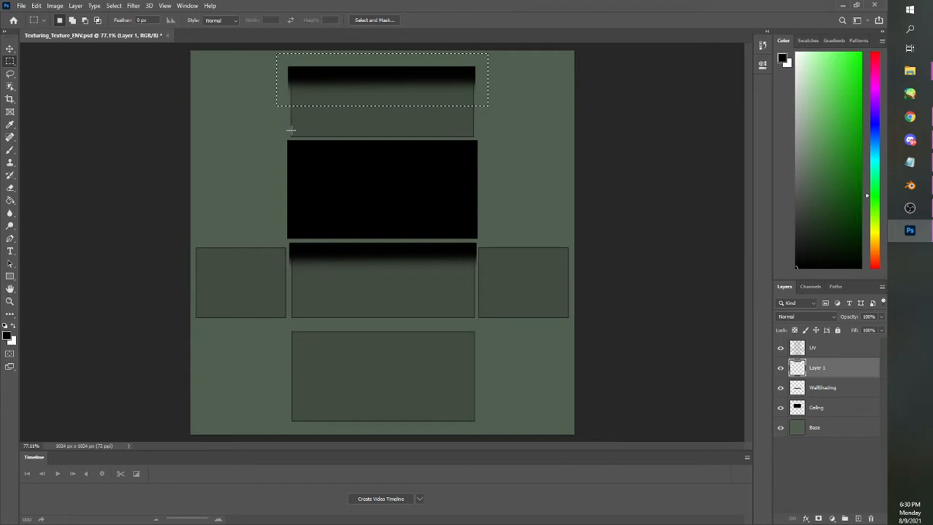
click(36, 5)
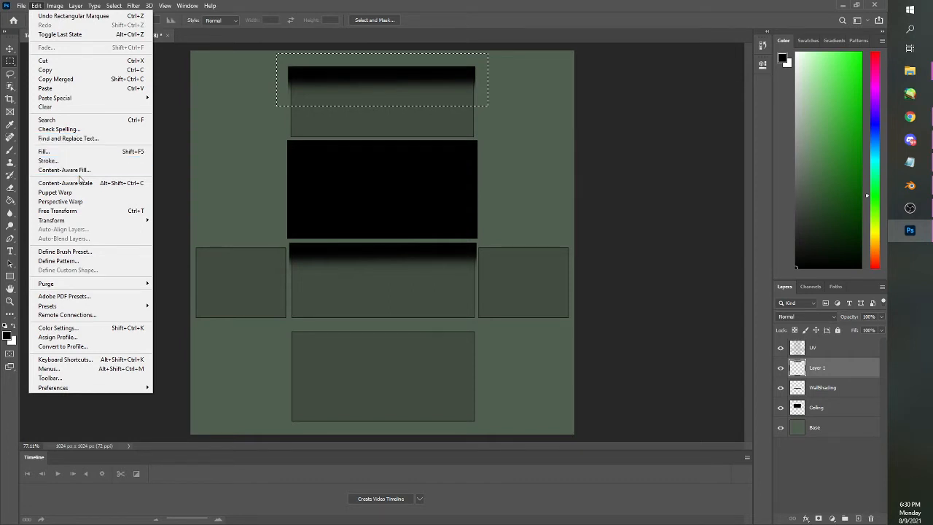
mouse_move(141, 222)
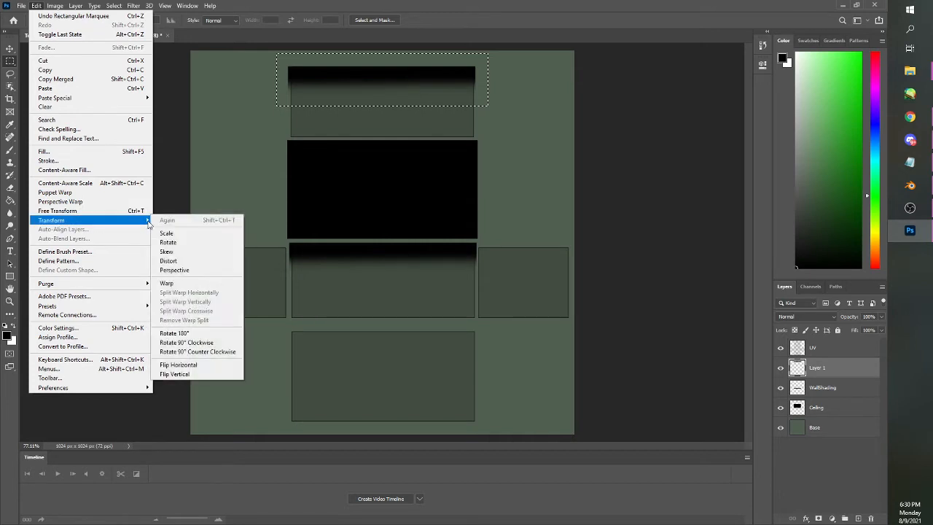
click(170, 374)
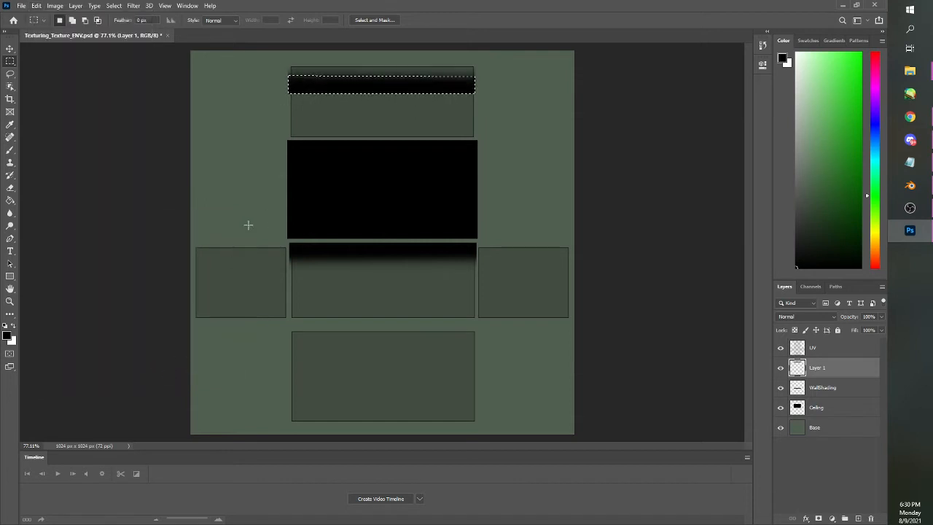
Move the flipped shading strip on Layer 1 down to the lower edge of the topmost wall rectangle and deselect
key(ctrl+d)
drag(275, 53, 486, 101)
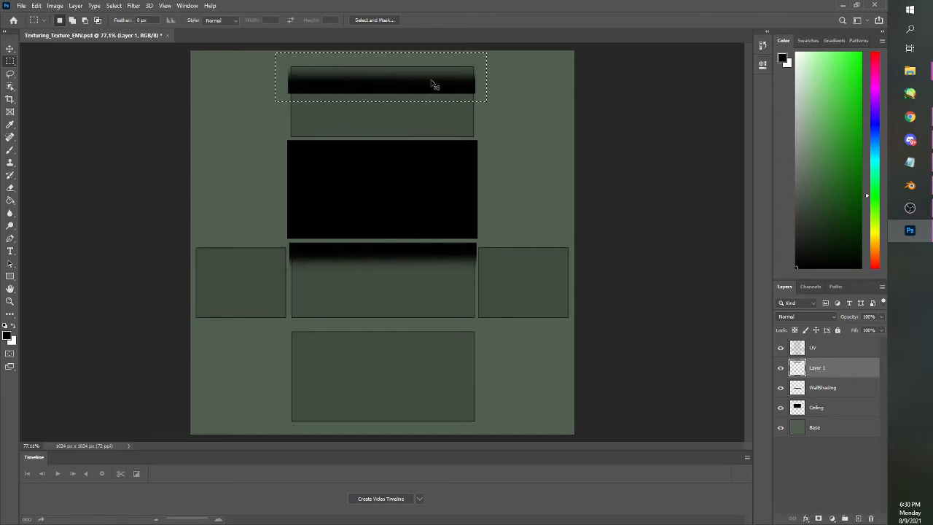
drag(432, 77, 432, 128)
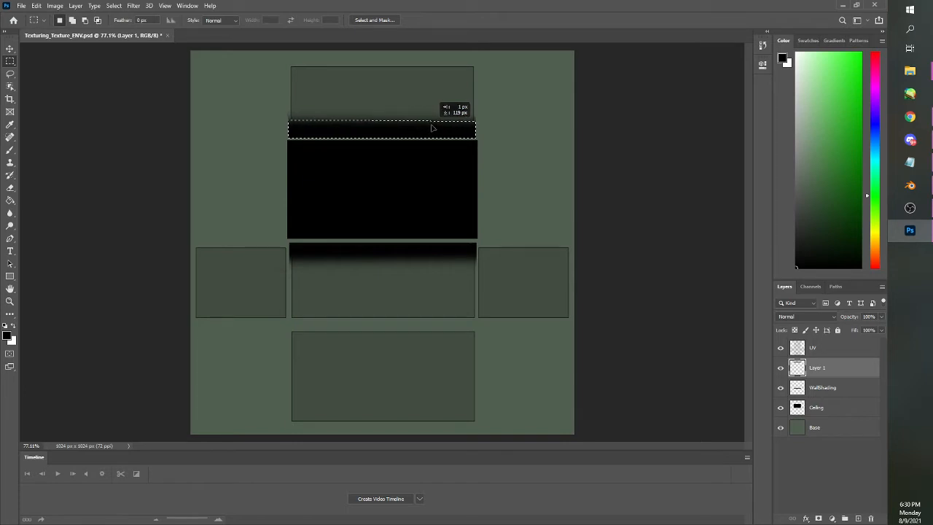
click(496, 131)
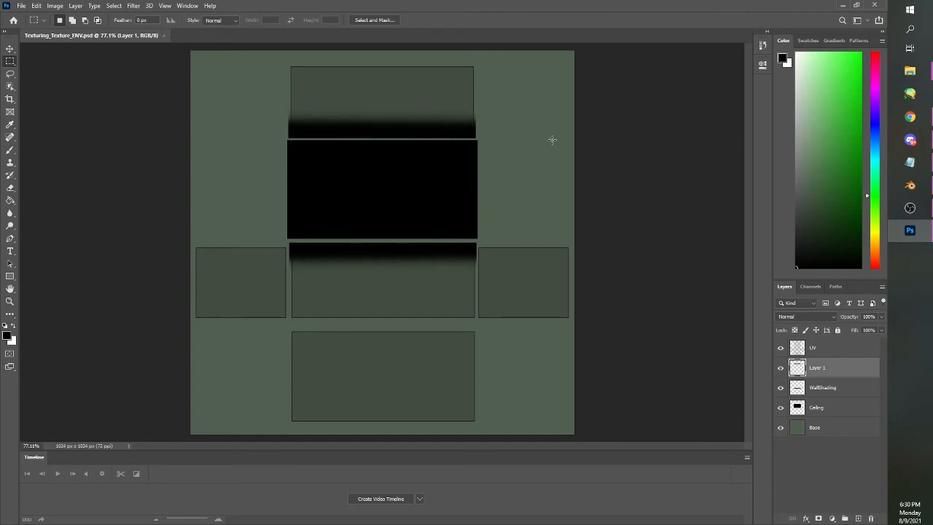
Hide the UV layer and quick-export the texture as PNG, replacing Texturing_Texture_ENV.png in the Activity Files folder
click(780, 349)
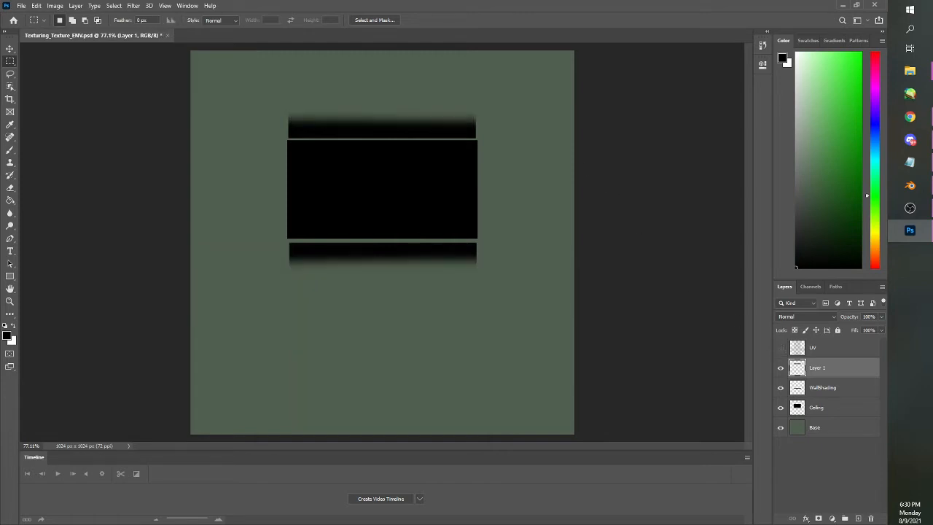
click(22, 6)
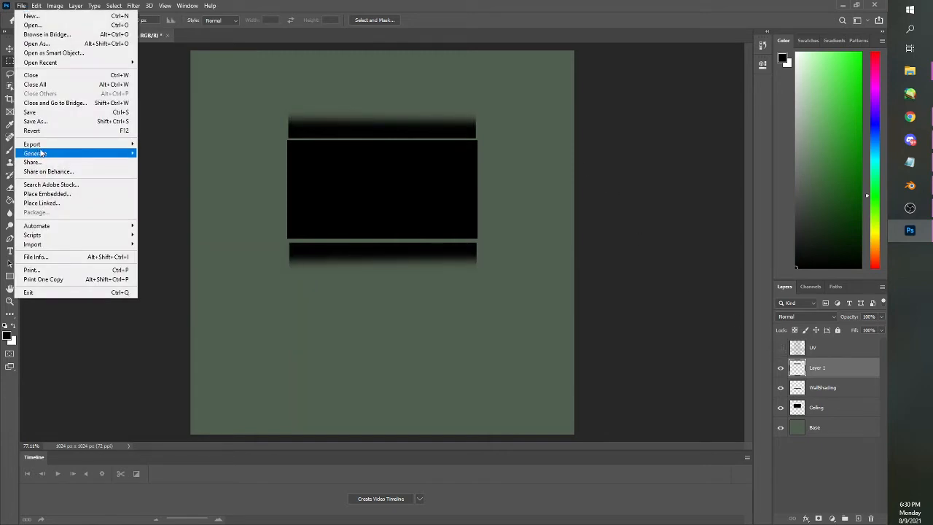
mouse_move(57, 146)
click(175, 144)
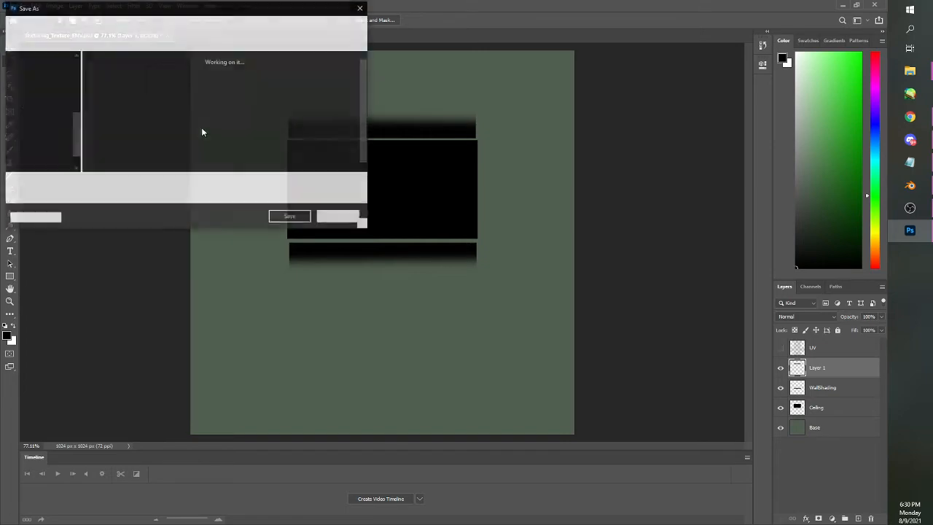
click(113, 142)
click(292, 218)
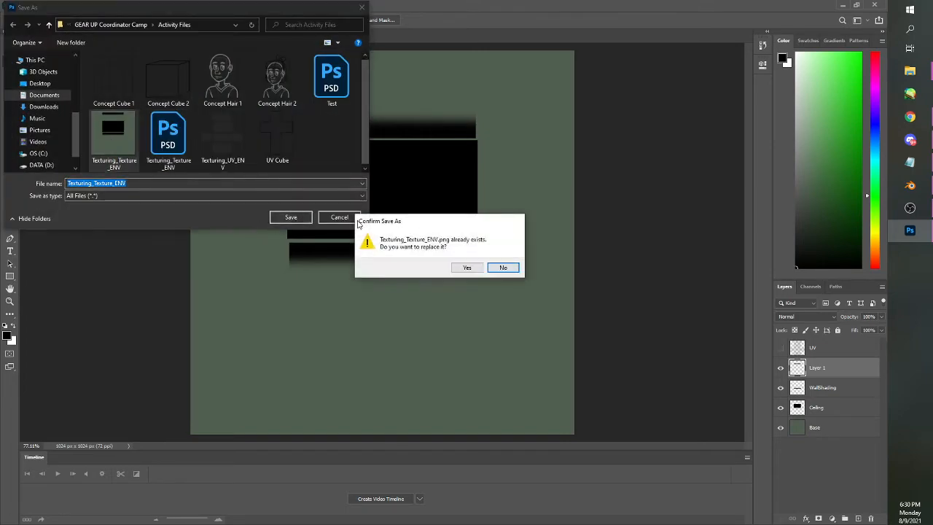
click(467, 267)
Switch to Blender, reload Texturing_Texture_ENV.png in the Shading workspace's Image Texture node, and check the wall in the UV Editing workspace
click(909, 185)
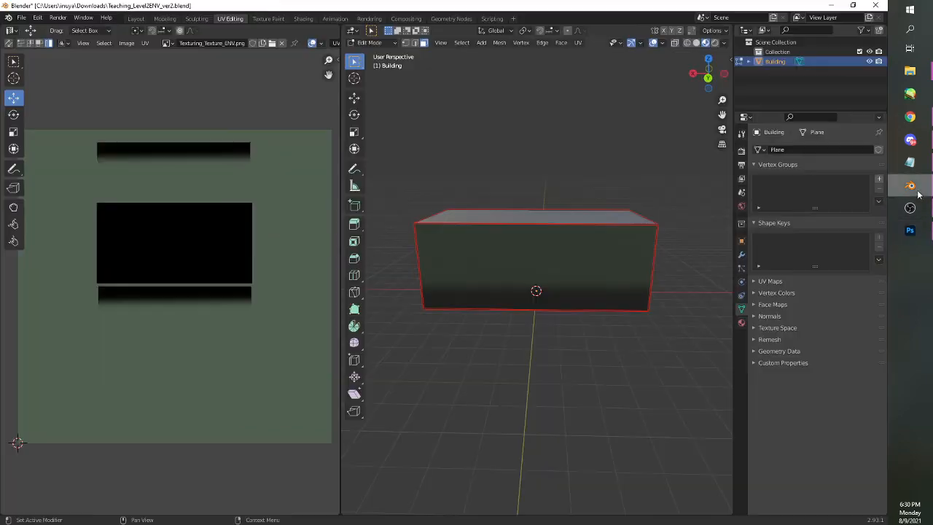
click(303, 18)
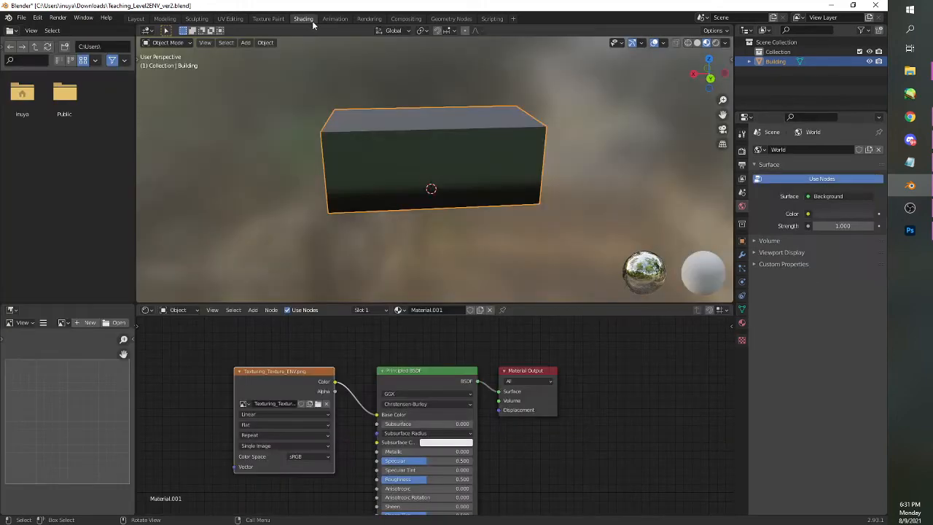
click(318, 404)
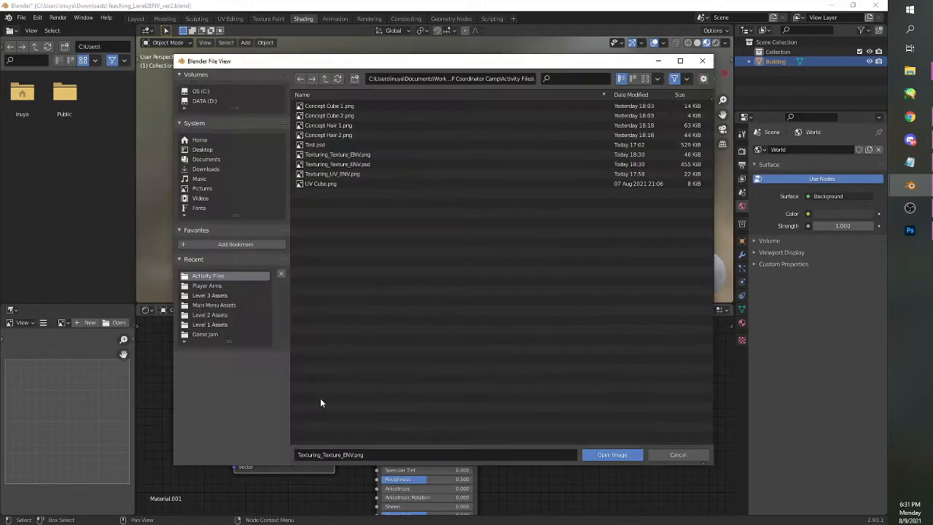
click(362, 154)
click(619, 457)
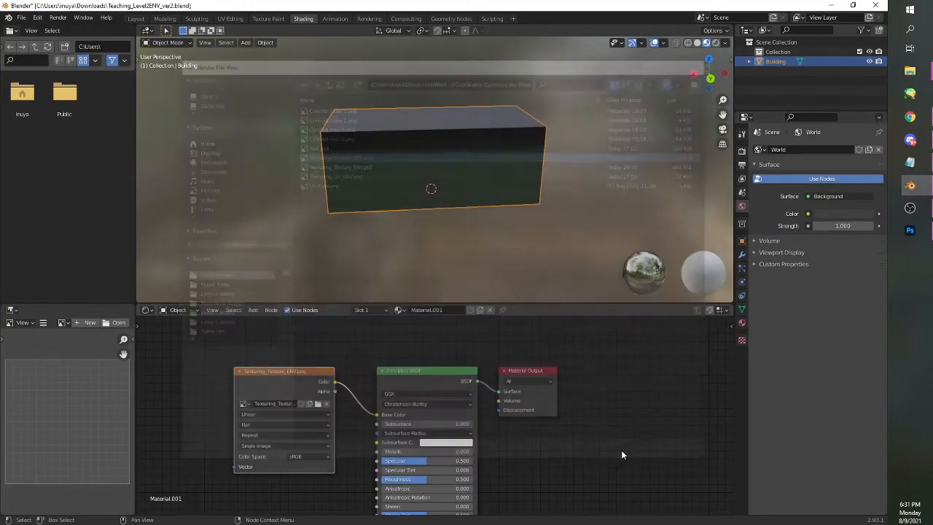
click(230, 19)
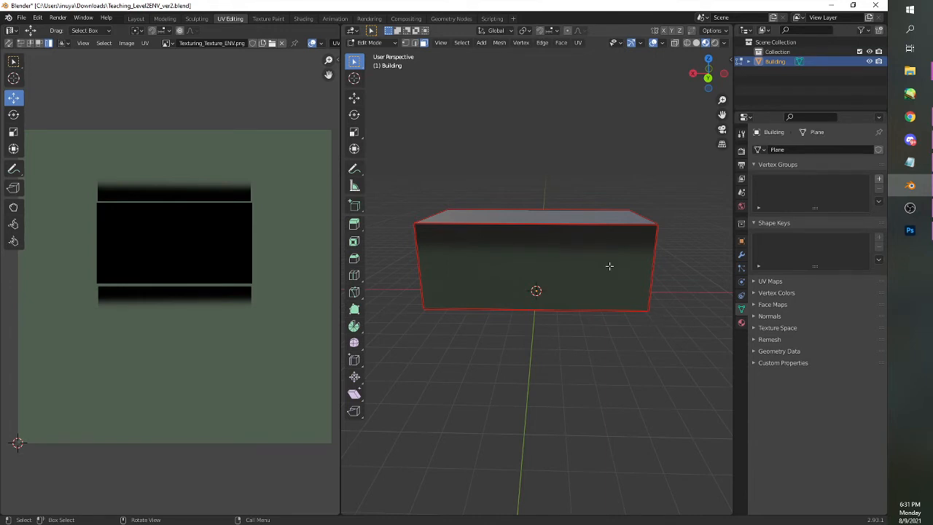
Switch to Photoshop, show the UV layer, and copy the topmost wall's shading strip onto a new layer
click(912, 231)
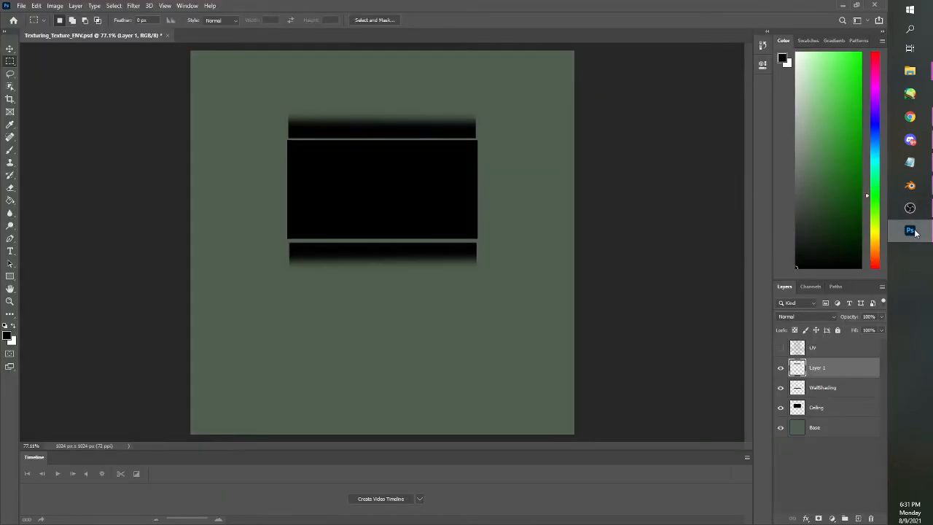
click(782, 349)
drag(274, 82, 511, 139)
key(ctrl+c)
key(ctrl+v)
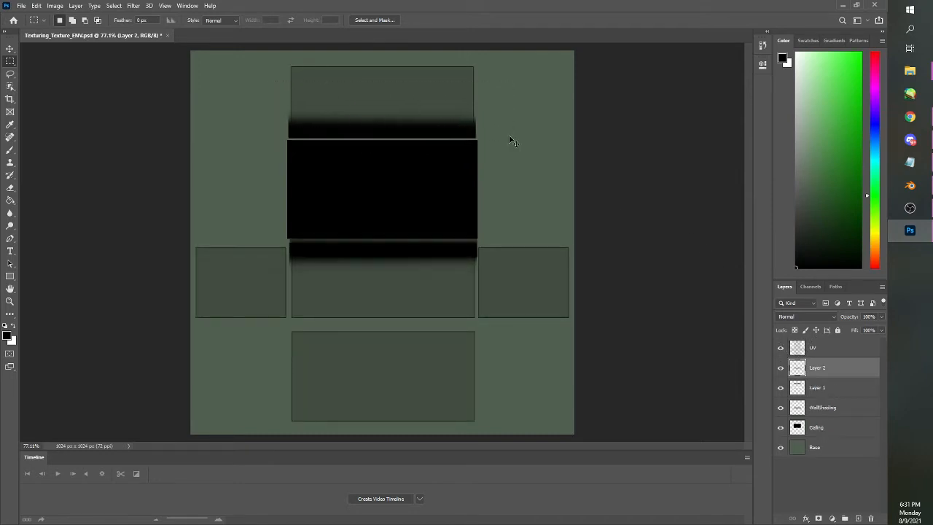
drag(395, 258, 373, 273)
key(ctrl+z)
click(839, 375)
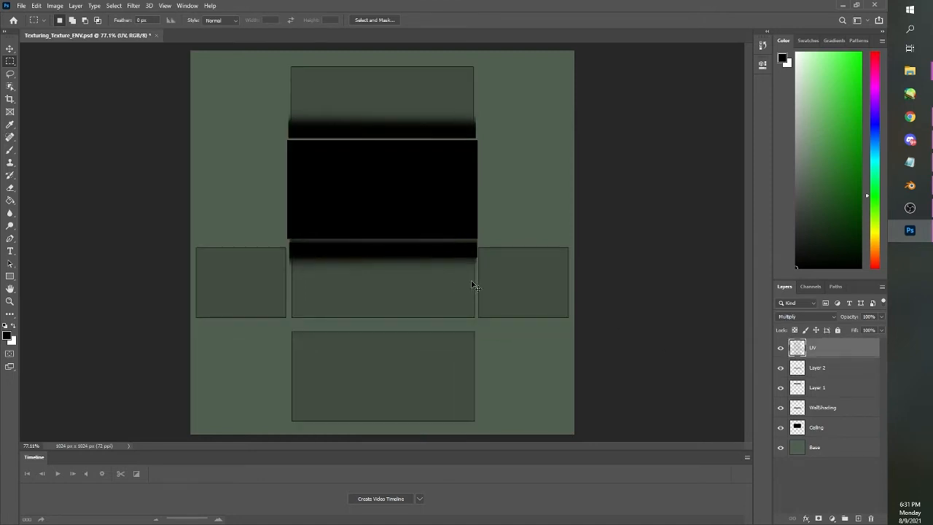
drag(450, 249, 435, 259)
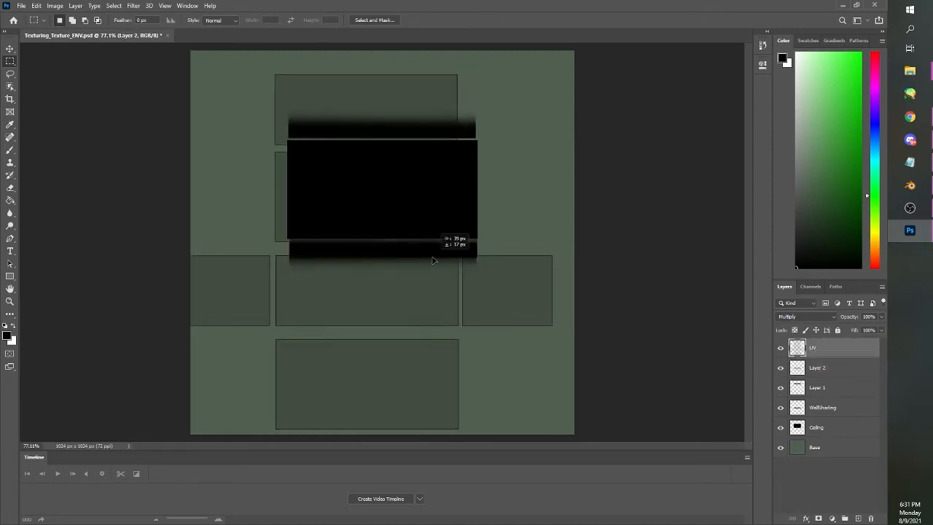
key(ctrl+z)
Select the pasted shading strip on Layer 2 and move it over the lower edge of the left wall rectangle
drag(504, 281, 262, 206)
click(837, 377)
drag(461, 250, 358, 319)
Erase the part of Layer 2's shading strip that extends past the left wall rectangle, and deselect
drag(413, 330, 289, 274)
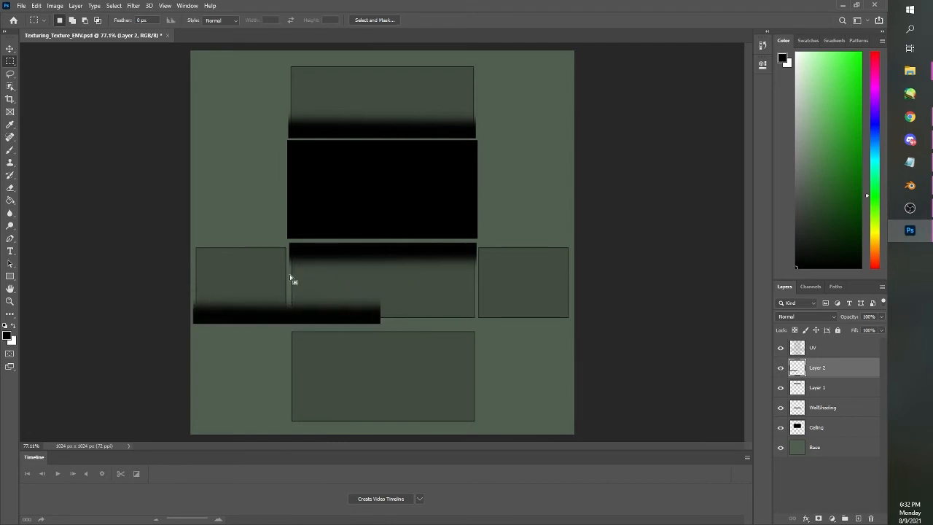
click(11, 187)
mouse_move(382, 313)
mouse_down()
mouse_move(357, 273)
mouse_move(304, 266)
mouse_up()
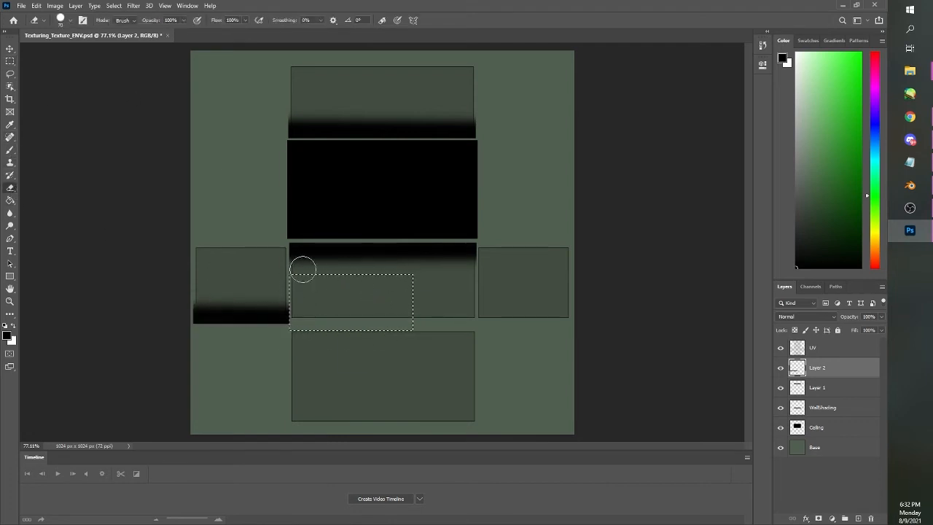
key(ctrl+d)
click(10, 61)
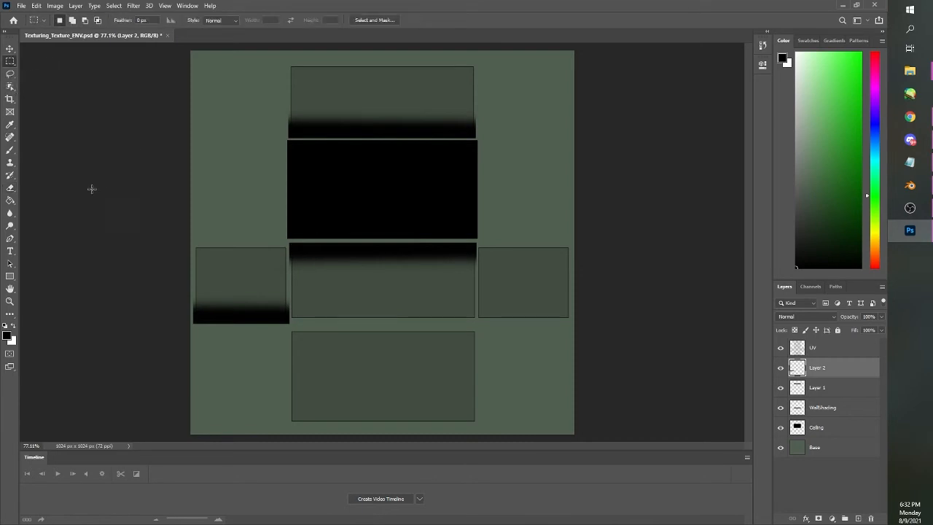
Hide the UV layer and export the texture with the left wall shading as PNG, overwriting Texturing_Texture_ENV.png
click(781, 348)
click(21, 6)
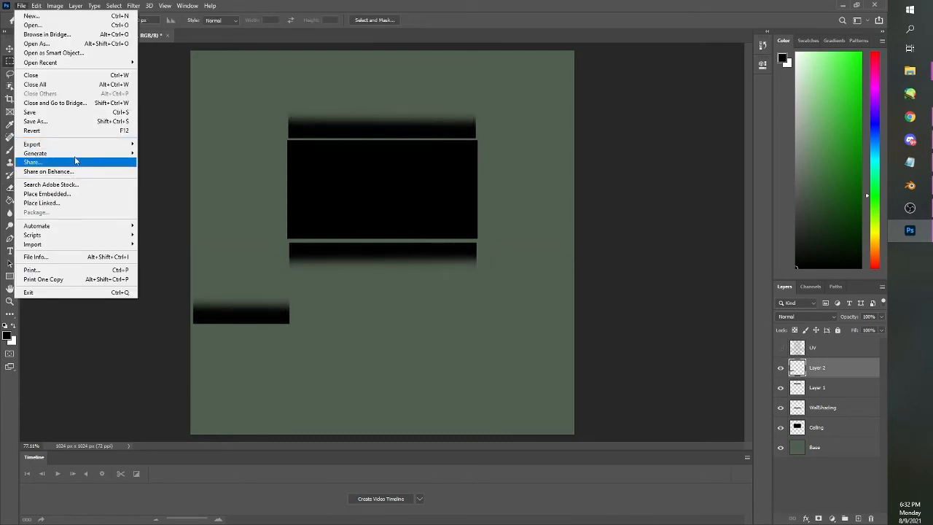
mouse_move(83, 141)
click(167, 141)
key(Return)
click(466, 267)
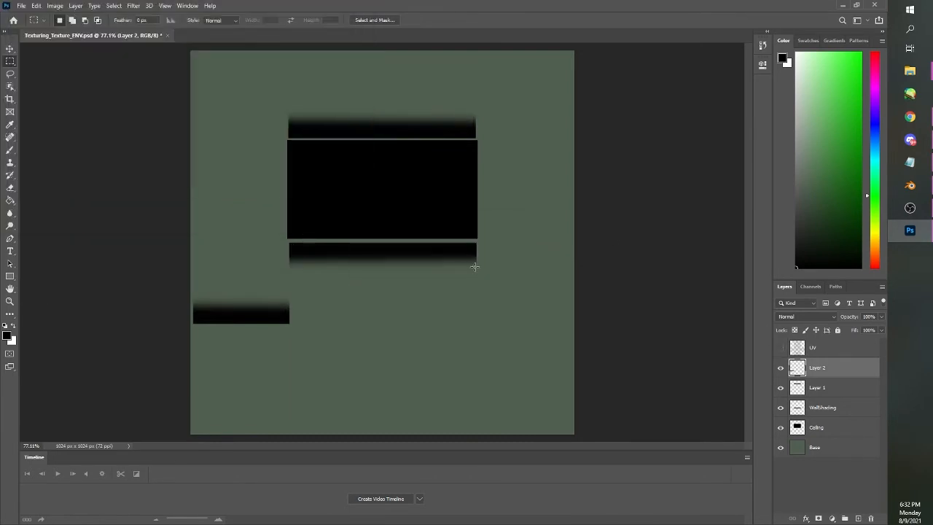
Switch to Blender, reload Texturing_Texture_ENV.png in the Image Texture node, and check the shading on the building's side wall
key(alt+Tab)
click(303, 18)
click(317, 404)
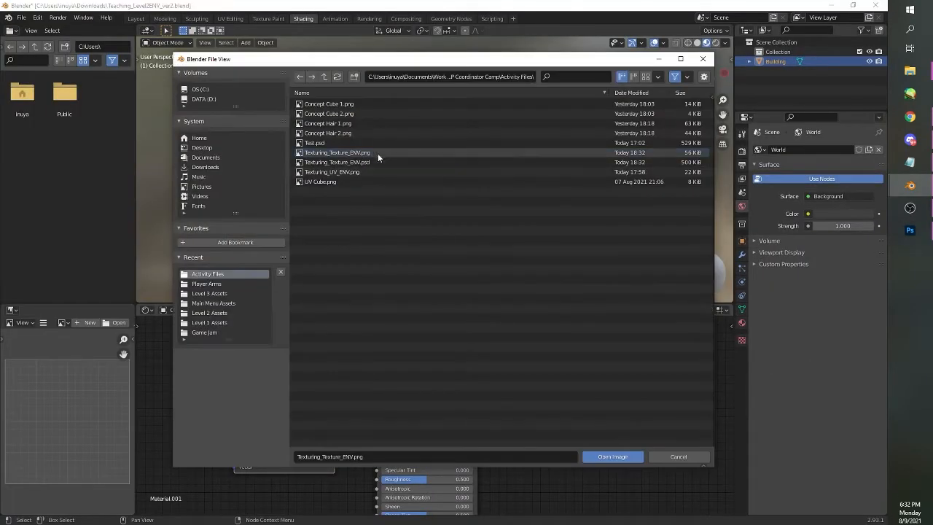
click(378, 153)
click(616, 454)
drag(562, 220, 456, 220)
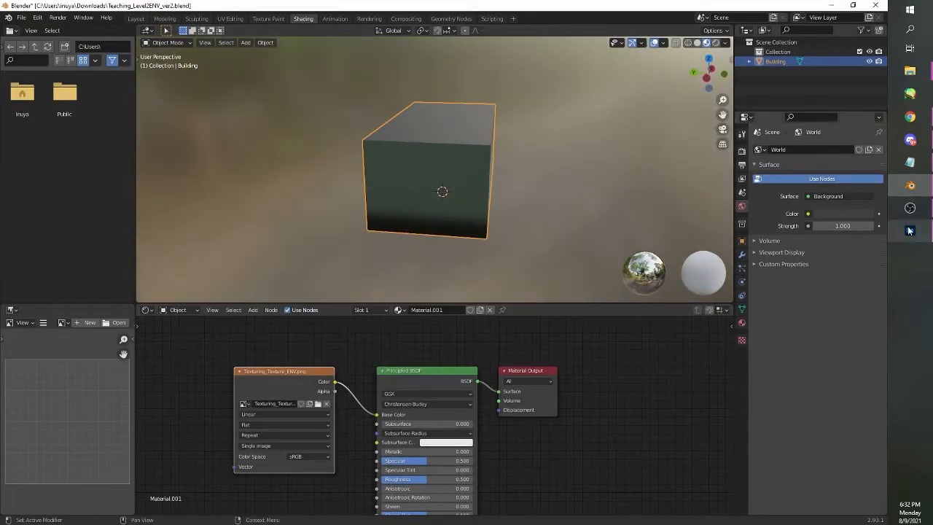
Switch to Photoshop, show the UV layer, and flip the left wall's shading strip vertically
key(alt+Tab)
click(781, 348)
mouse_move(310, 344)
mouse_down()
mouse_move(301, 293)
mouse_move(191, 273)
mouse_up()
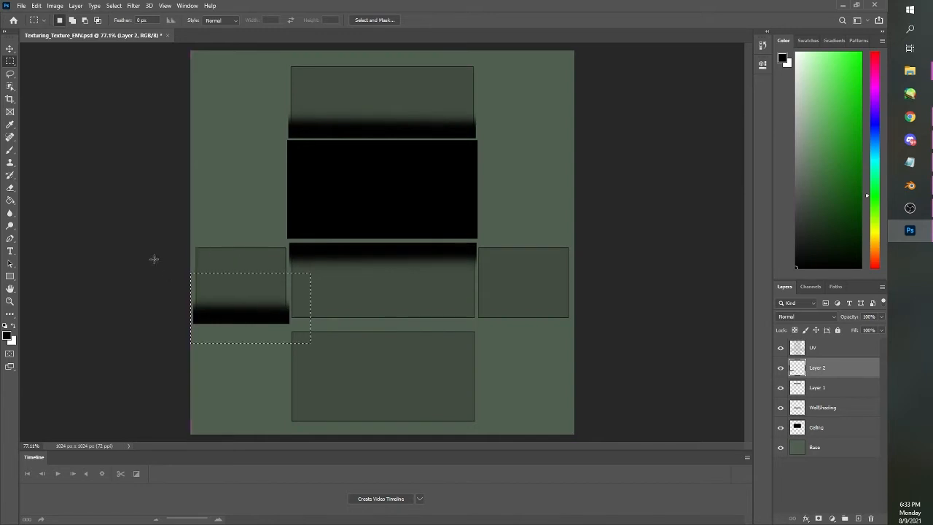
click(36, 5)
mouse_move(136, 222)
click(177, 374)
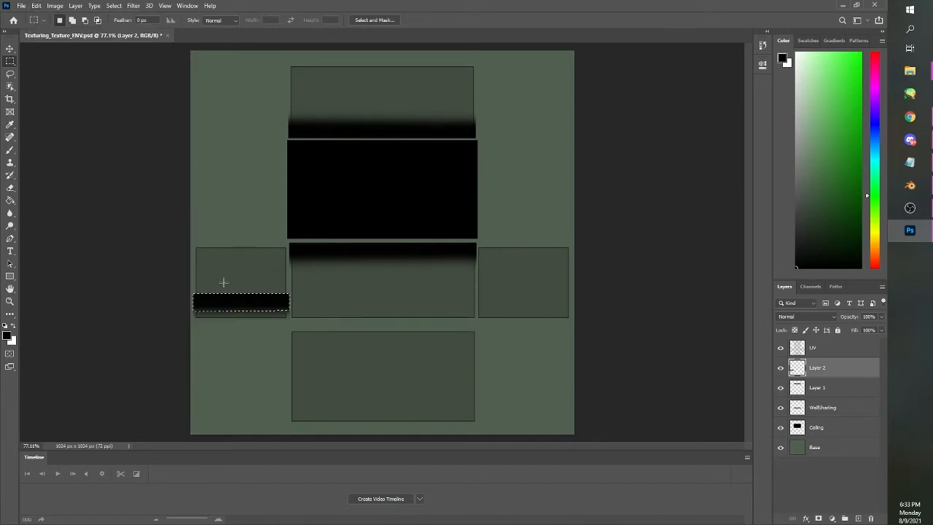
Move the flipped strip on Layer 2 up to the left wall rectangle's upper edge and deselect
drag(220, 306, 220, 261)
key(ctrl+d)
mouse_move(192, 229)
mouse_down()
mouse_move(269, 292)
mouse_move(294, 292)
mouse_up()
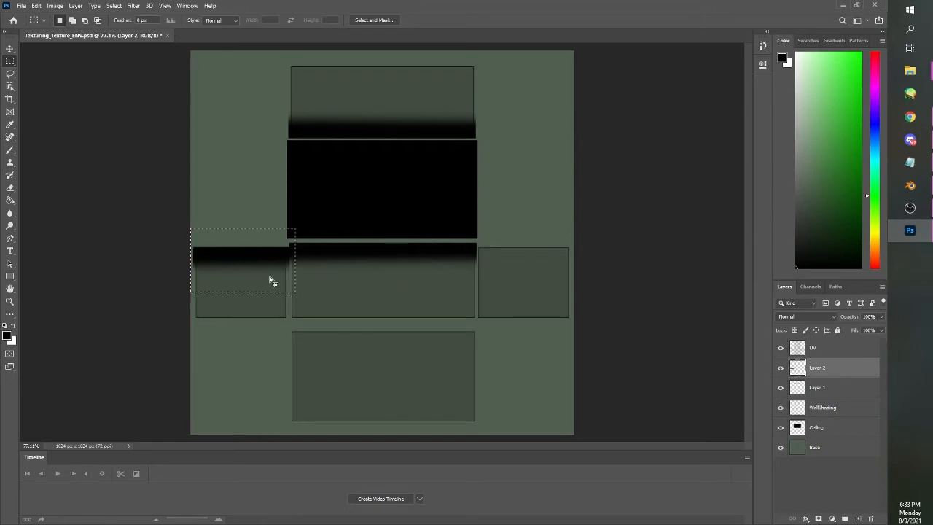
drag(264, 263, 264, 254)
key(ctrl+d)
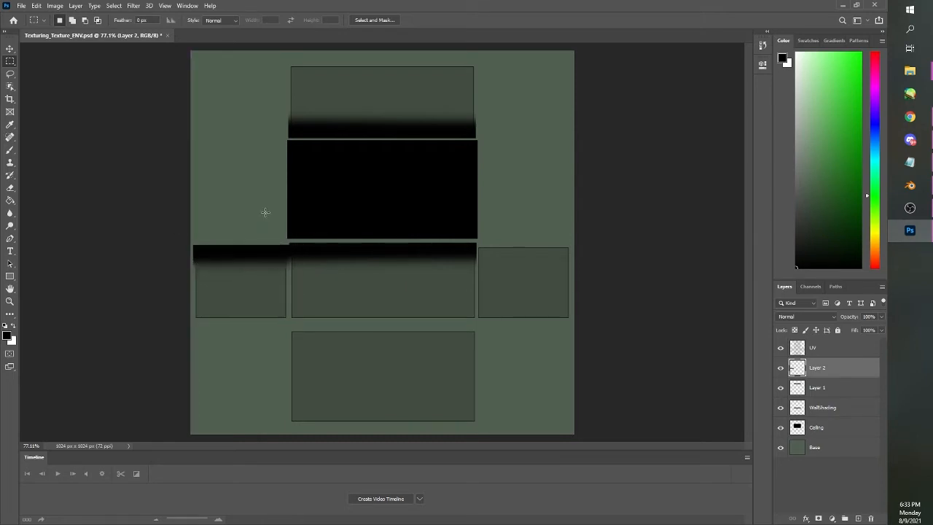
Fine-align the left wall's shading strip with the top of the adjacent middle wall's strip, then copy it and deselect
mouse_move(190, 236)
mouse_down()
mouse_move(303, 286)
mouse_move(256, 271)
mouse_move(229, 248)
mouse_up()
key(ctrl+space)
double_click(249, 256)
key(ctrl+d)
key(ctrl+shift+d)
key(ctrl+d)
drag(96, 203, 360, 302)
key(ctrl+d)
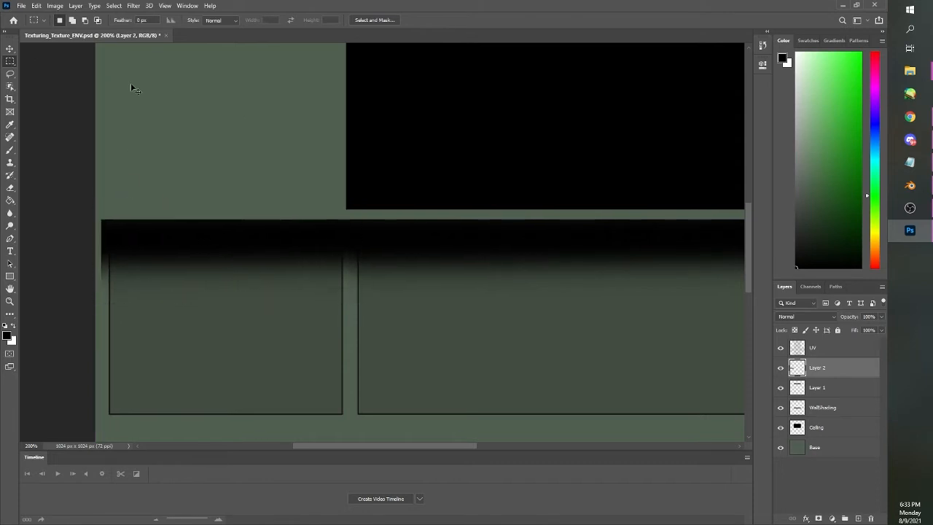
Paste the copied left wall shading strip onto a new layer
alt+scroll(162, 102, down, 5)
scroll(547, 204, up, 3)
key(ctrl+v)
ctrl+drag(402, 244, 454, 254)
key(ctrl+z)
Move Layer 3's shading strip onto the right wall rectangle's upper edge, aligned with the middle wall's strip, and deselect
drag(444, 269, 294, 201)
ctrl+drag(340, 240, 489, 258)
key(ctrl+z)
click(835, 373)
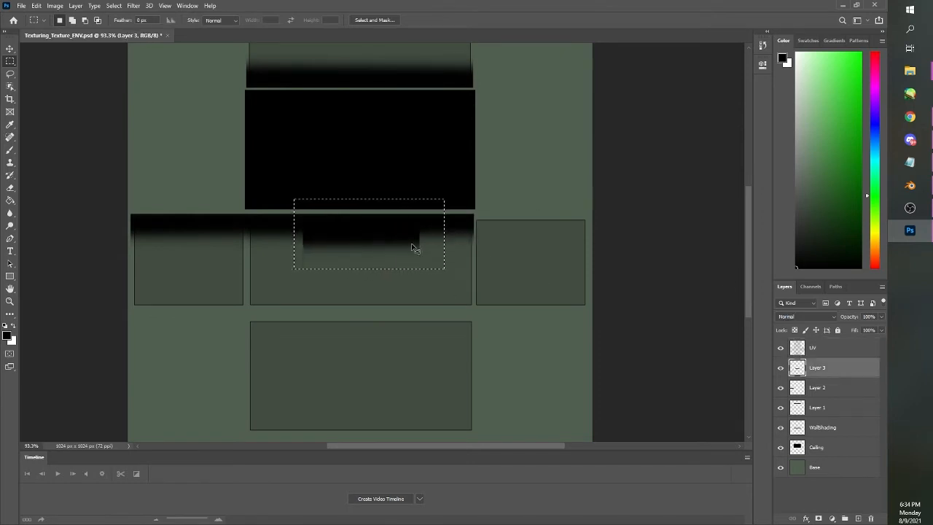
ctrl+drag(411, 246, 581, 238)
alt+scroll(502, 228, up, 3)
key(ctrl+d)
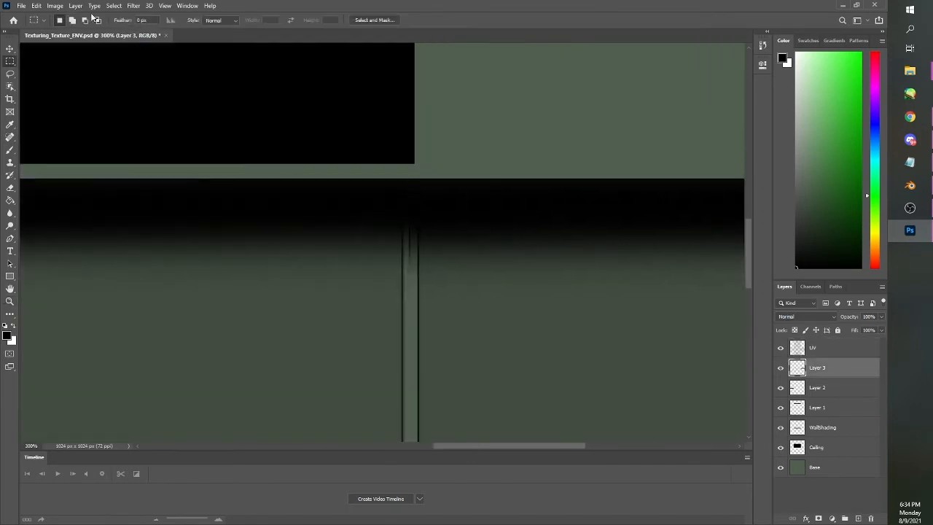
Hide the UV layer and quick-export the texture with both side walls shaded, replacing Texturing_Texture_ENV.png
key(ctrl+0)
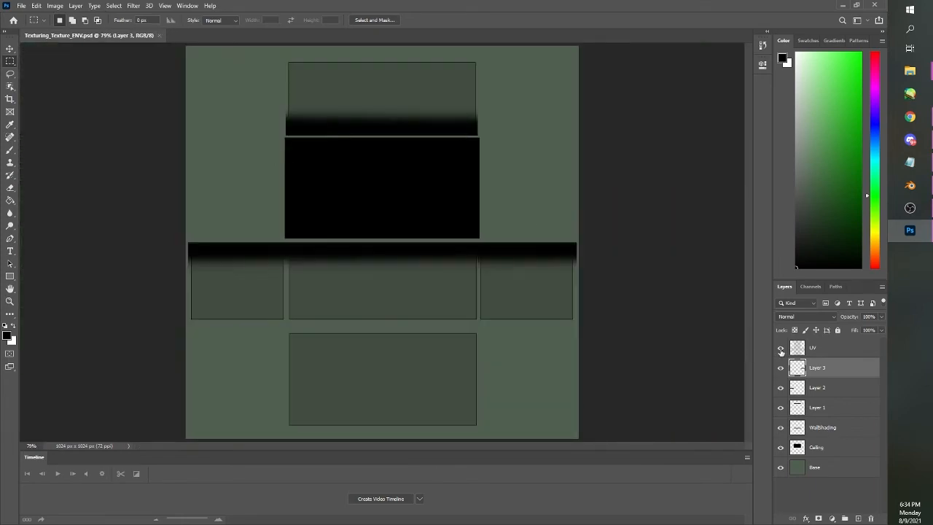
click(780, 349)
click(21, 5)
mouse_move(73, 141)
click(182, 142)
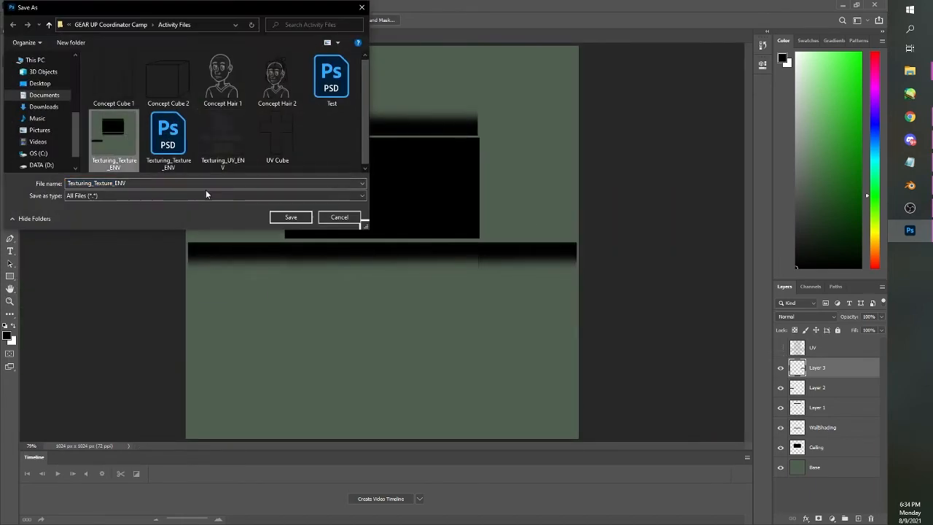
click(291, 216)
click(500, 267)
Switch to Blender, reload Texturing_Texture_ENV.png in the Image Texture node, and inspect the shading on all of the building's walls
key(alt+Tab)
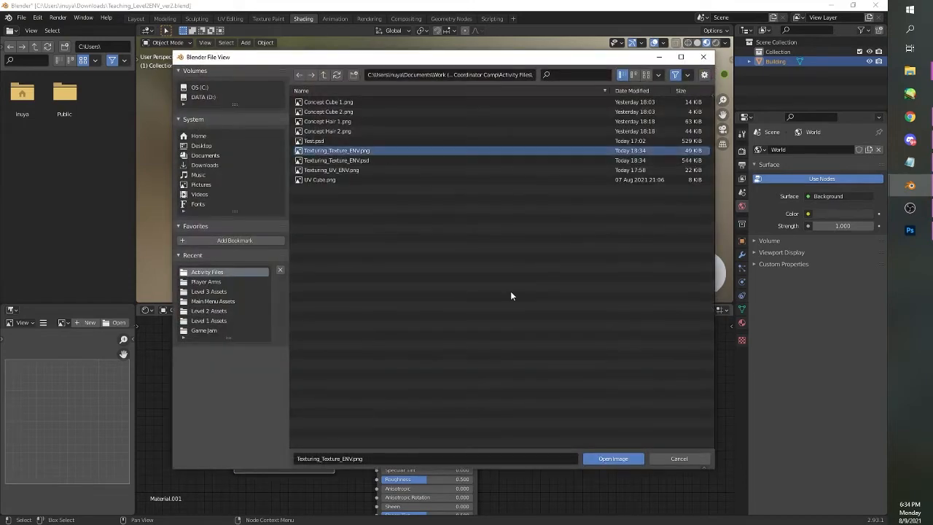
click(593, 458)
drag(563, 237, 276, 240)
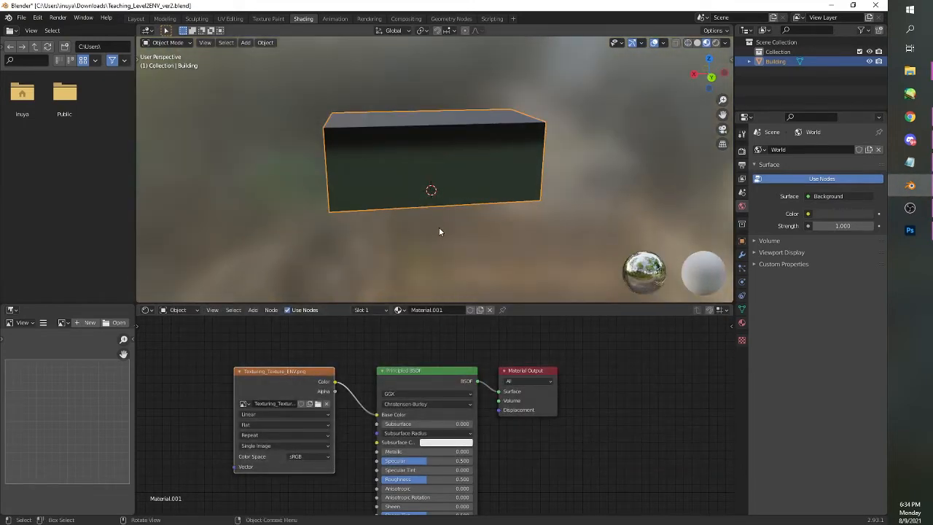
drag(530, 221, 615, 219)
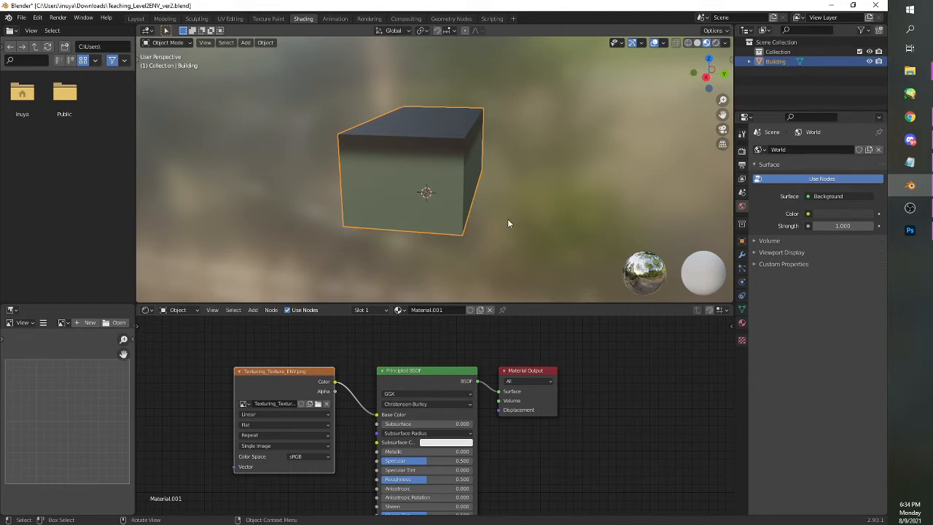
Switch to Photoshop, show the UV layer, and copy the right wall's shading strip onto a new layer
click(923, 234)
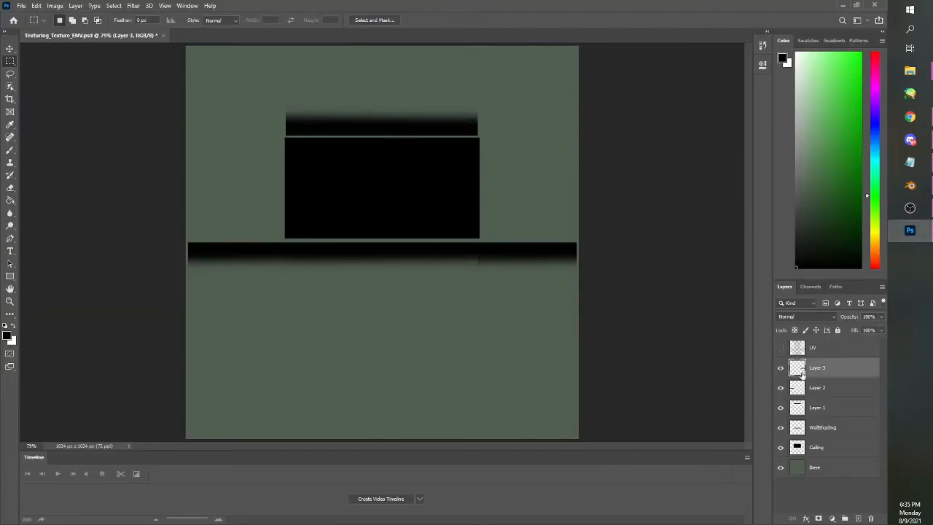
click(781, 349)
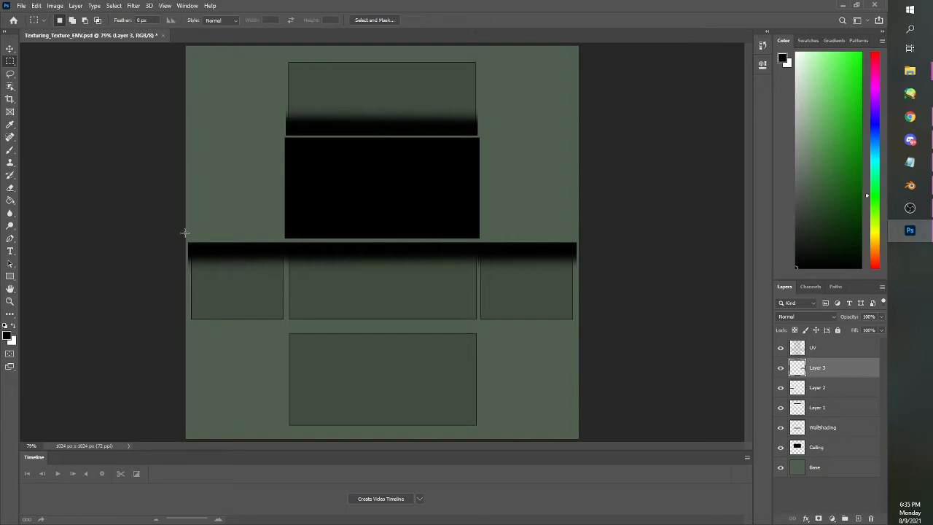
mouse_move(180, 231)
mouse_down()
mouse_move(239, 271)
mouse_move(187, 216)
mouse_up()
drag(473, 217, 590, 281)
key(ctrl+v)
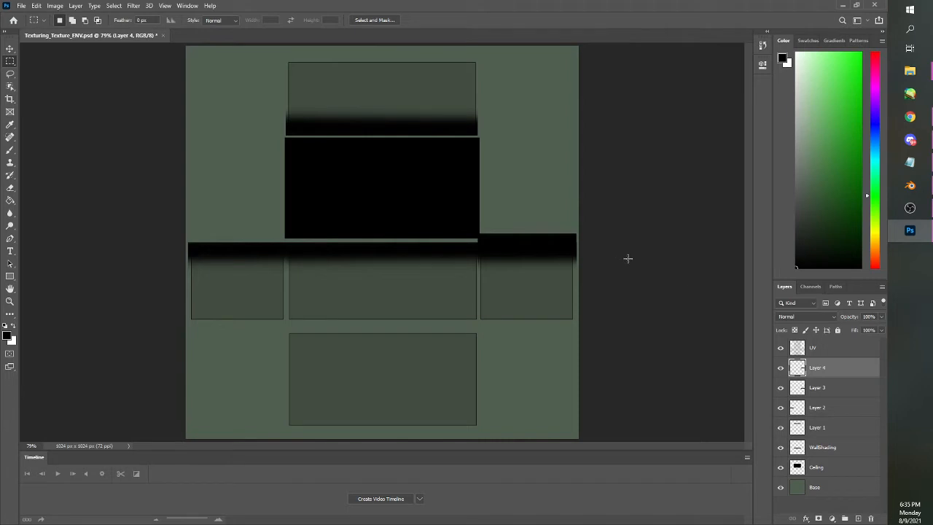
Merge Layer 3, Layer 2, Layer 1 and WallShading into one layer, and check its content by toggling its visibility
click(816, 390)
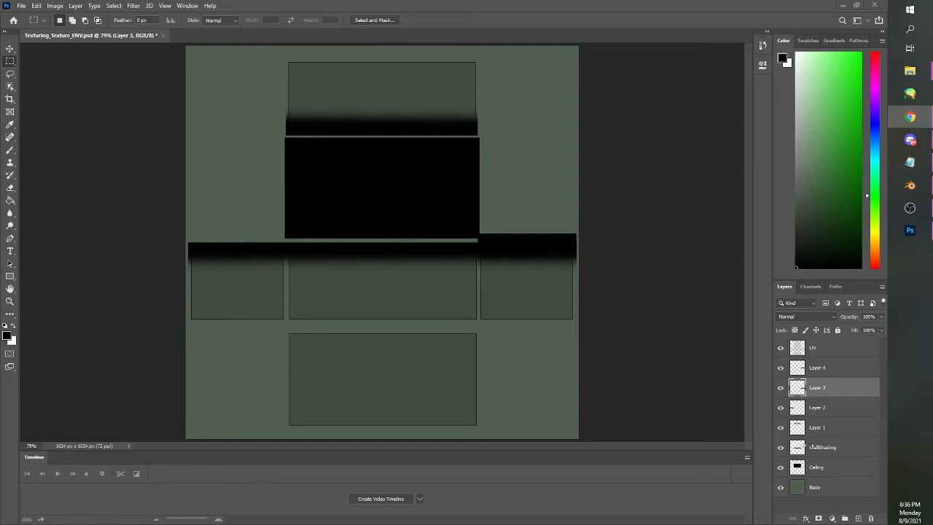
click(826, 390)
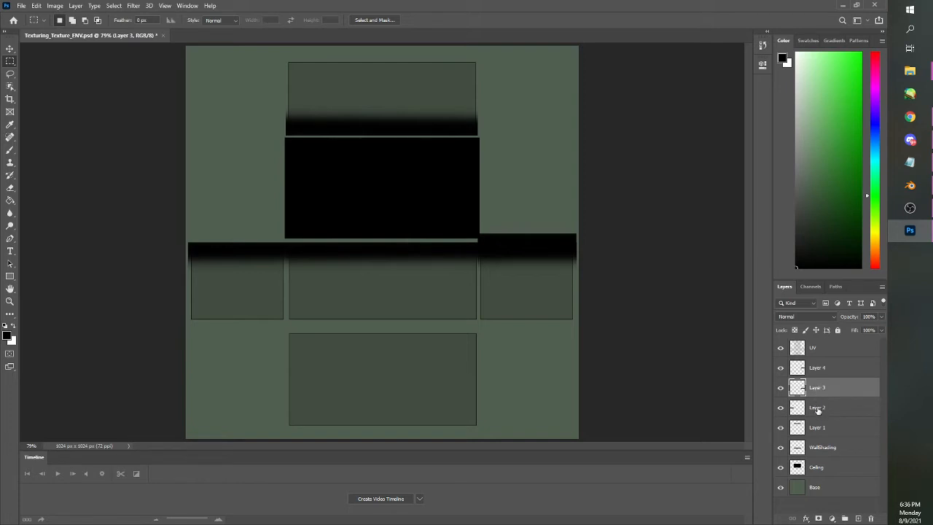
shift+click(817, 410)
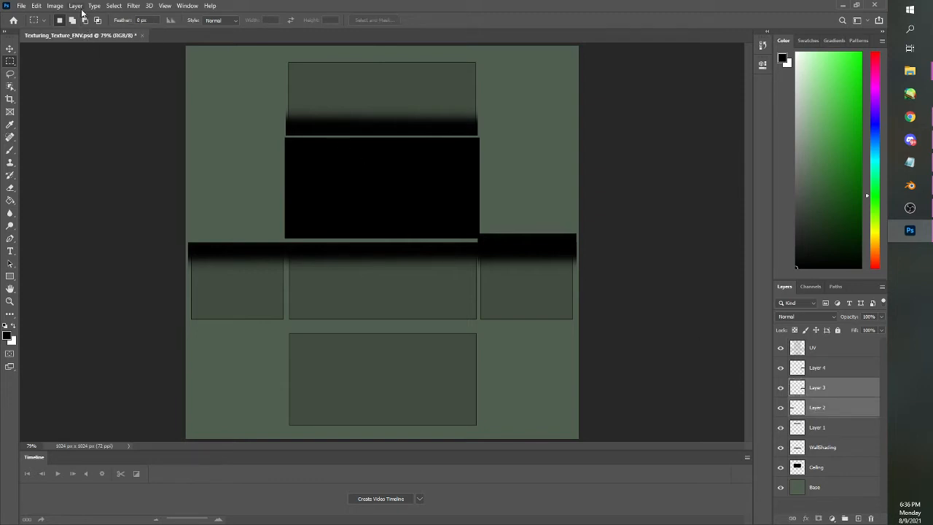
click(77, 7)
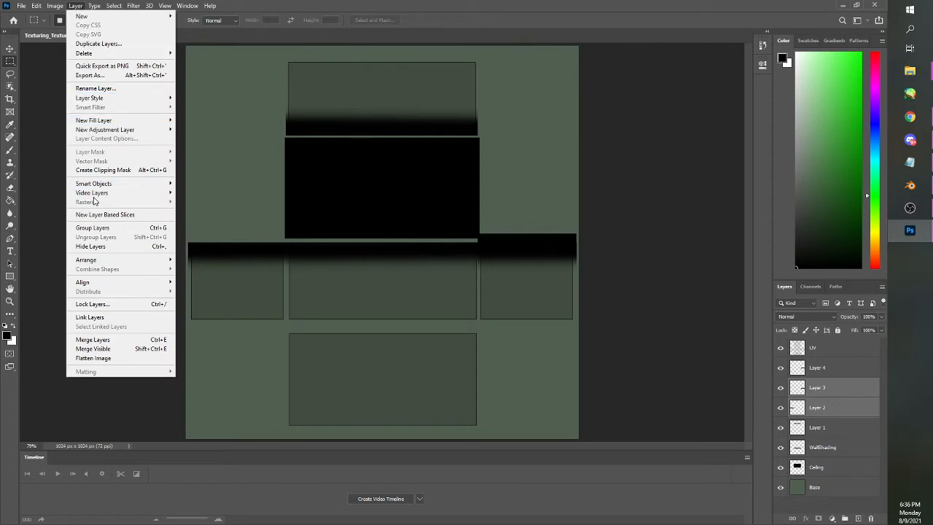
click(93, 339)
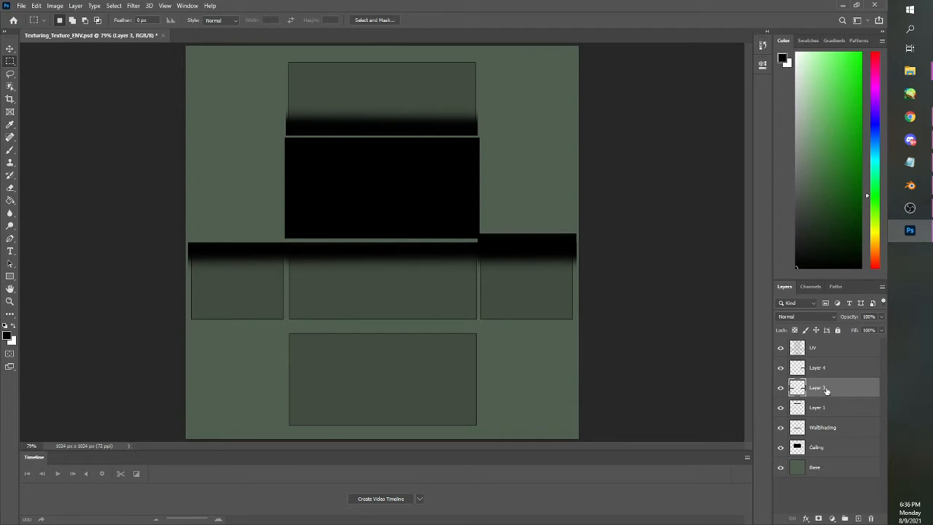
shift+click(821, 410)
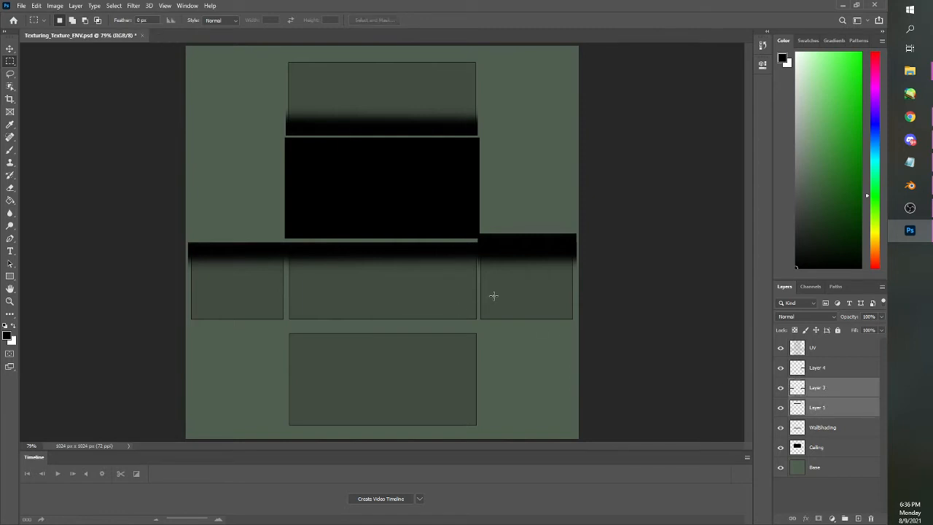
key(ctrl+e)
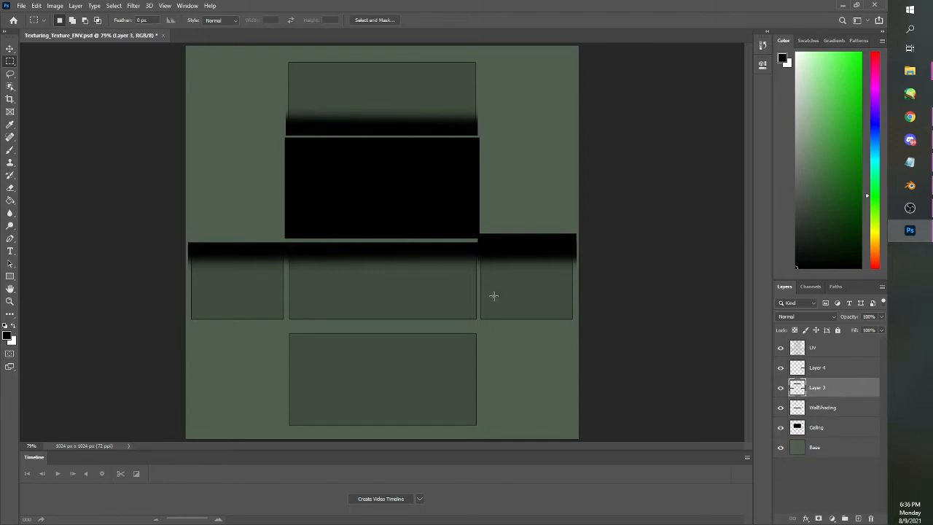
shift+click(822, 410)
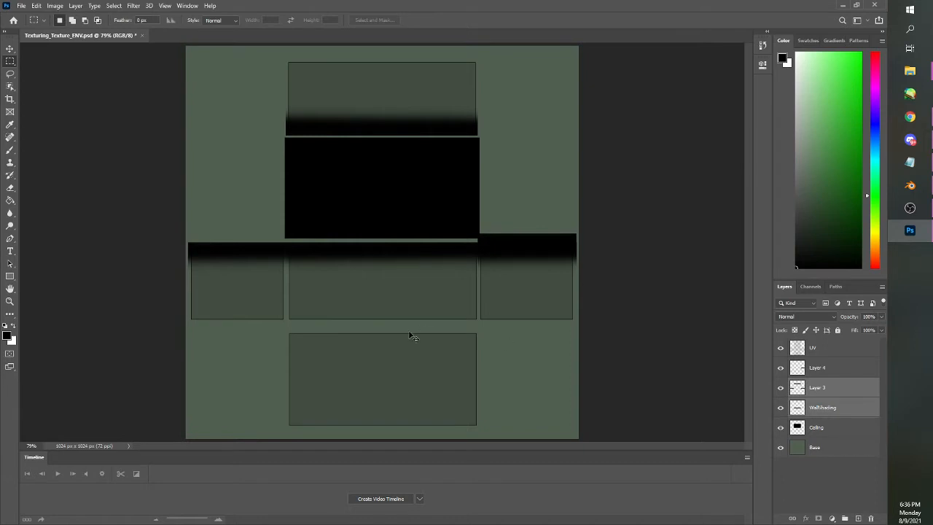
key(ctrl+e)
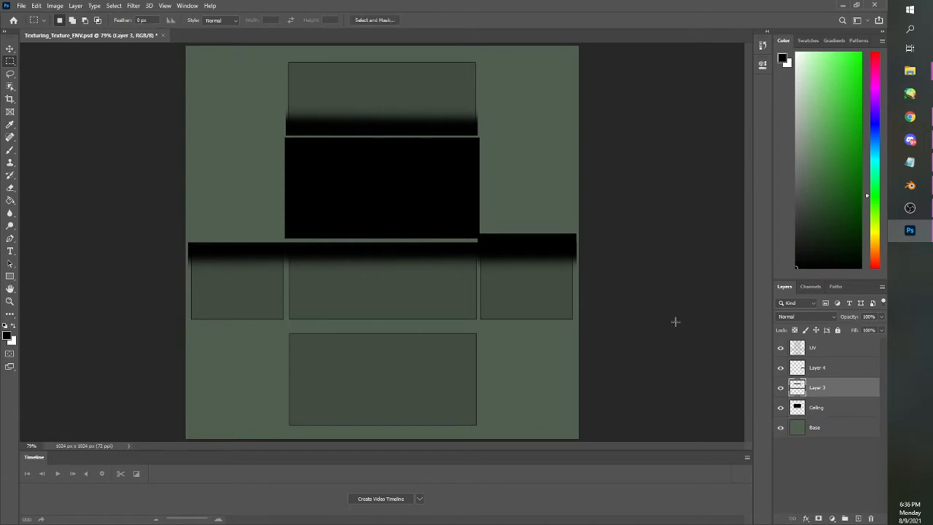
click(781, 389)
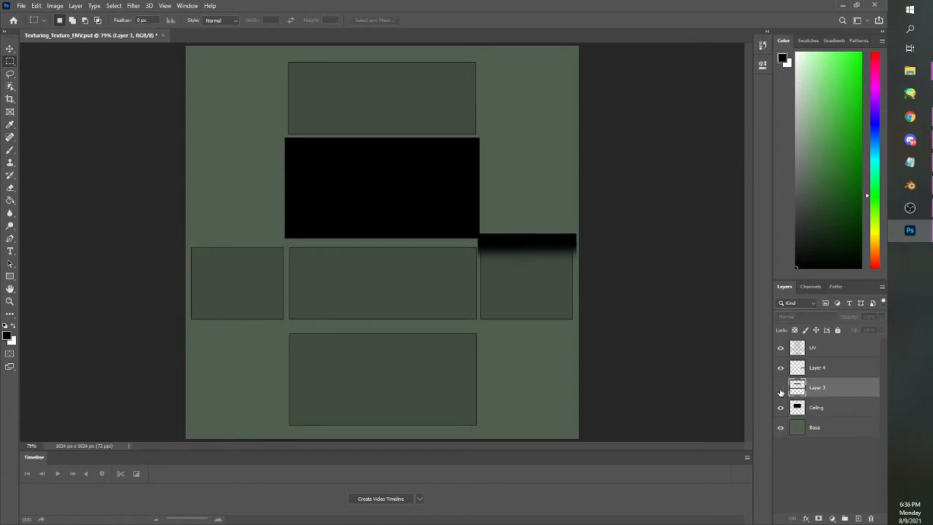
click(780, 389)
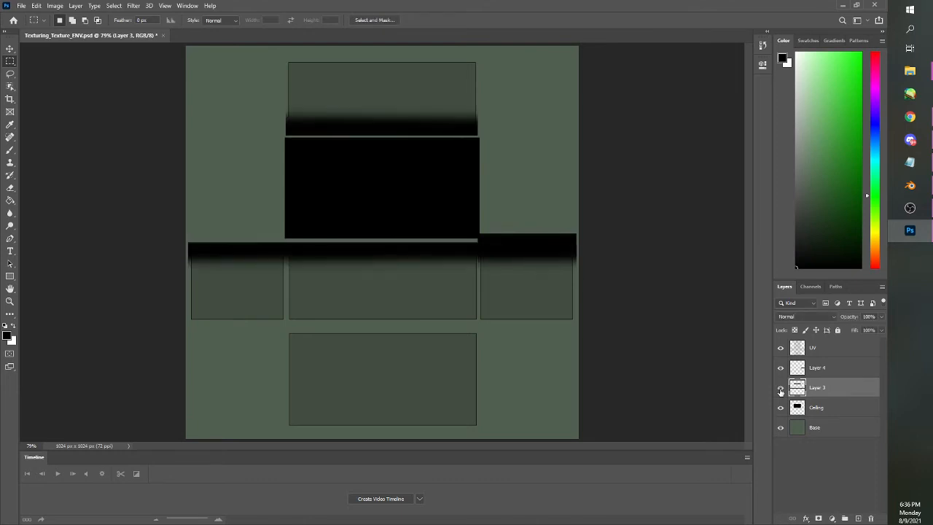
Hide merged Layer 3 and rotate Layer 4's shading strip 90° counter clockwise
click(829, 371)
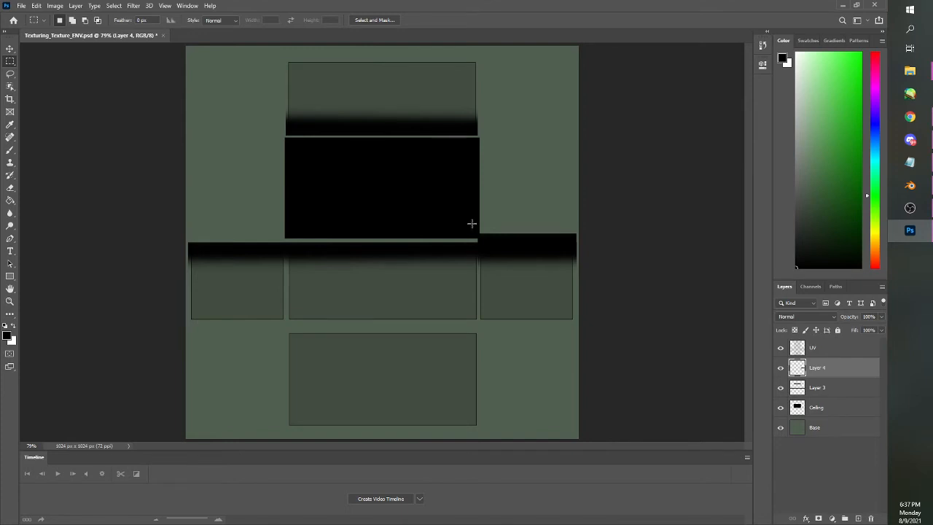
drag(471, 224, 587, 277)
click(780, 388)
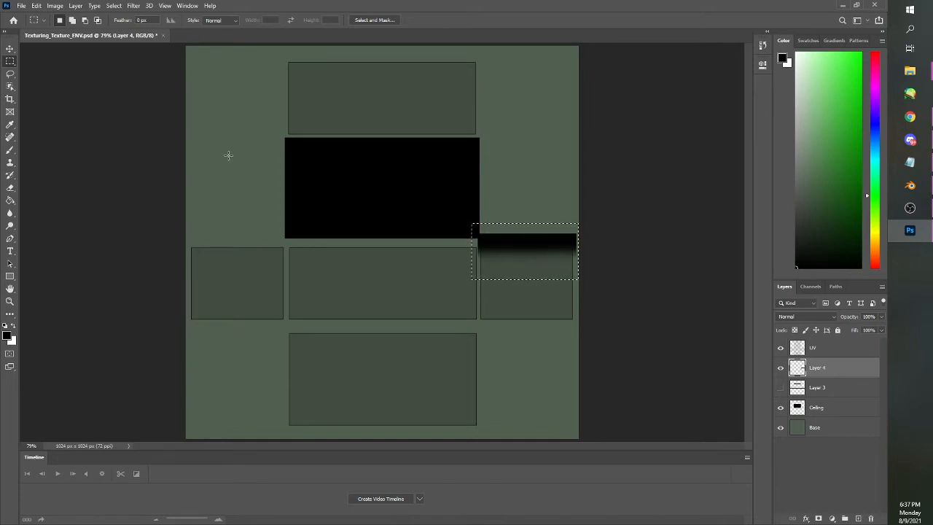
click(40, 8)
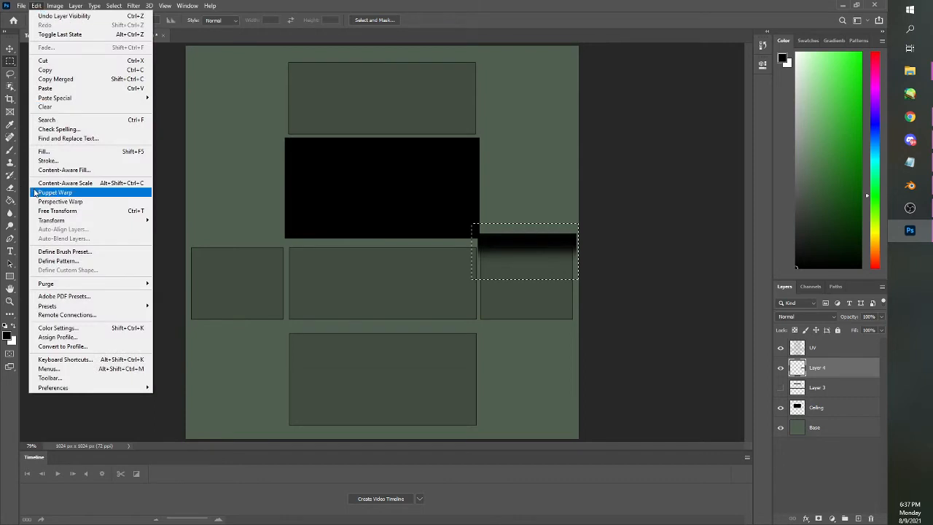
mouse_move(73, 222)
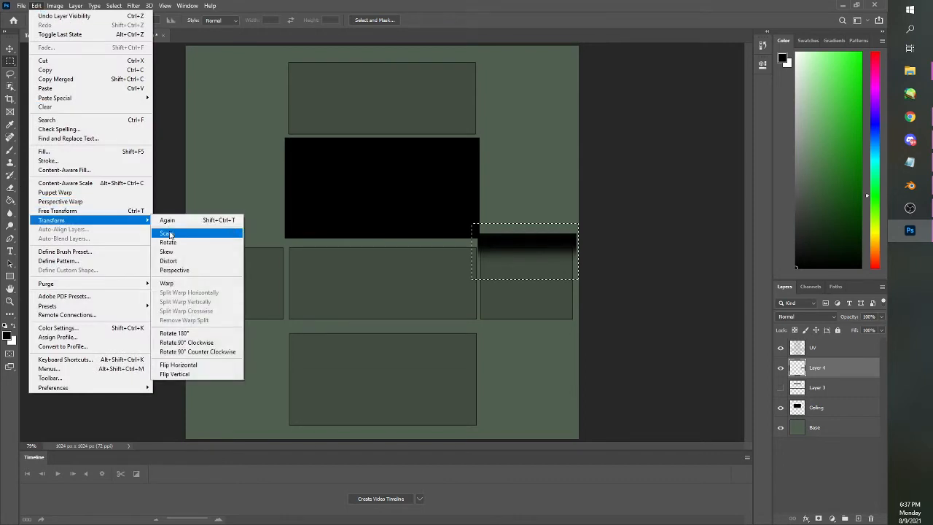
click(204, 352)
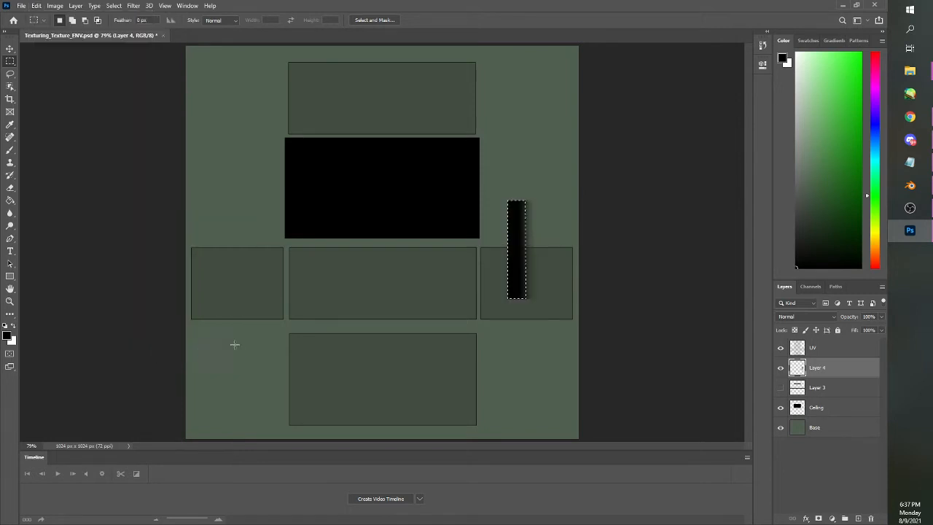
Move Layer 4's vertical shading strip onto the right wall rectangle's left edge and deselect it
key(ctrl+d)
drag(503, 189, 546, 306)
drag(527, 271, 497, 297)
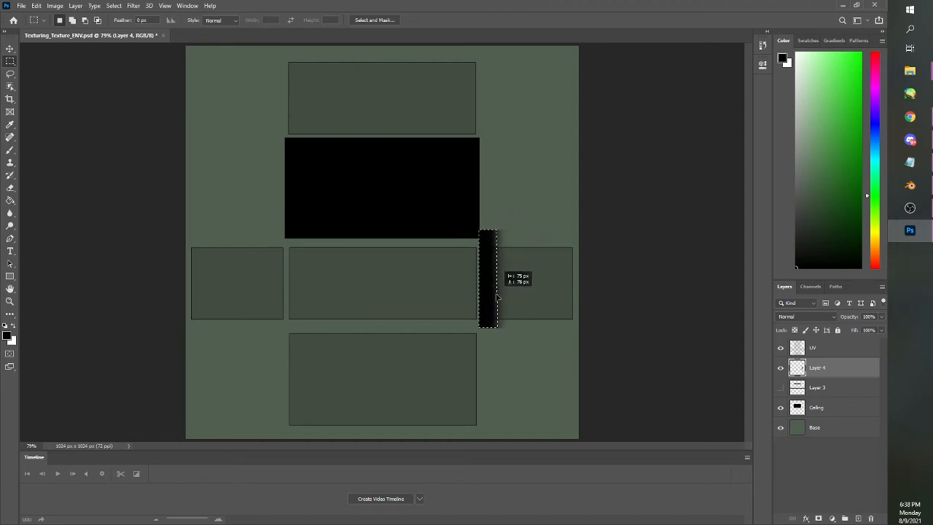
drag(497, 298, 496, 298)
key(ctrl+d)
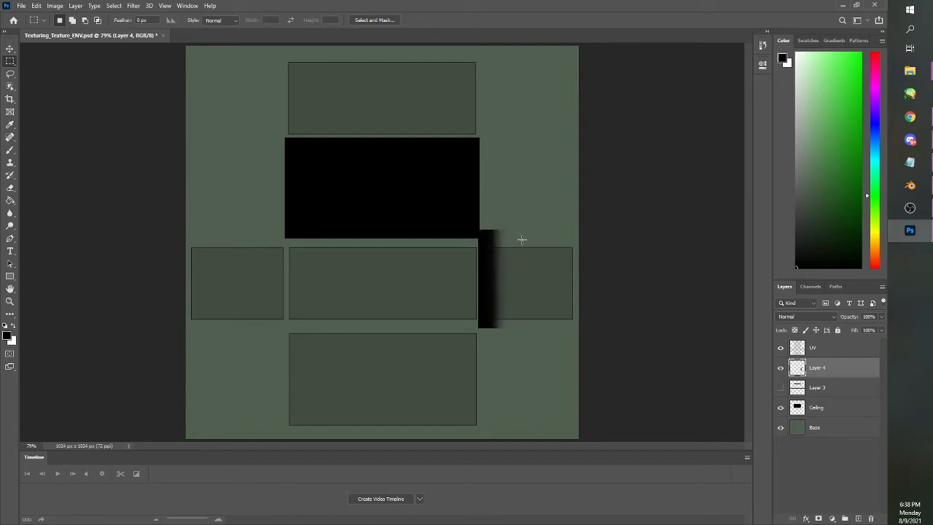
Erase the ends of the vertical shading strip that extend above and below the right wall rectangle
drag(466, 212, 508, 243)
drag(520, 347, 469, 322)
click(11, 188)
mouse_move(441, 267)
mouse_down()
mouse_move(483, 245)
mouse_move(471, 243)
mouse_up()
mouse_move(489, 323)
mouse_down()
mouse_move(512, 325)
mouse_move(468, 333)
mouse_up()
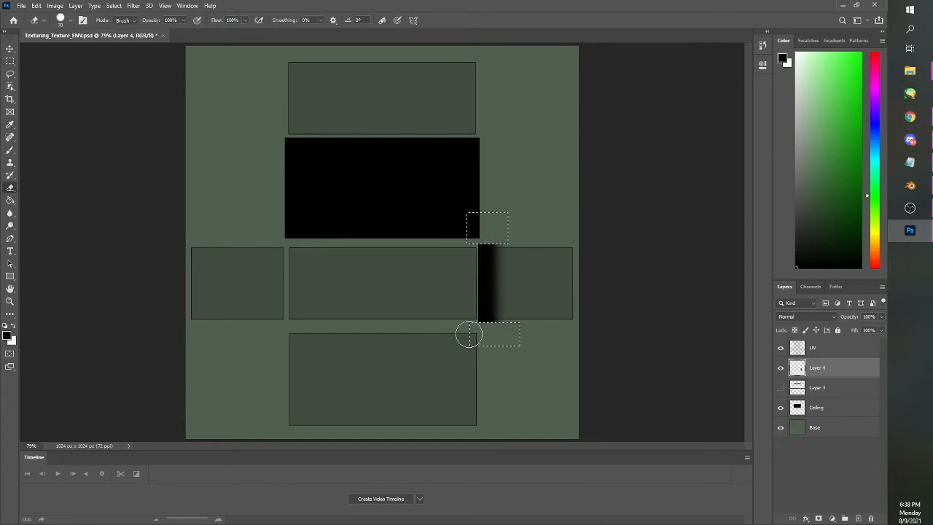
key(ctrl+d)
click(10, 61)
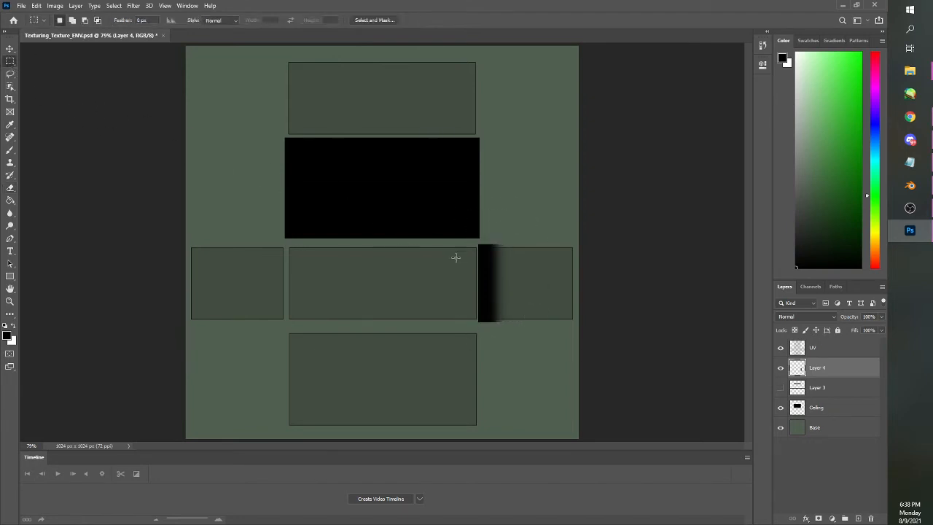
Duplicate the trimmed vertical strip onto a new layer, shift the copy to the right, and flip it horizontally
drag(474, 240, 531, 334)
key(ctrl+j)
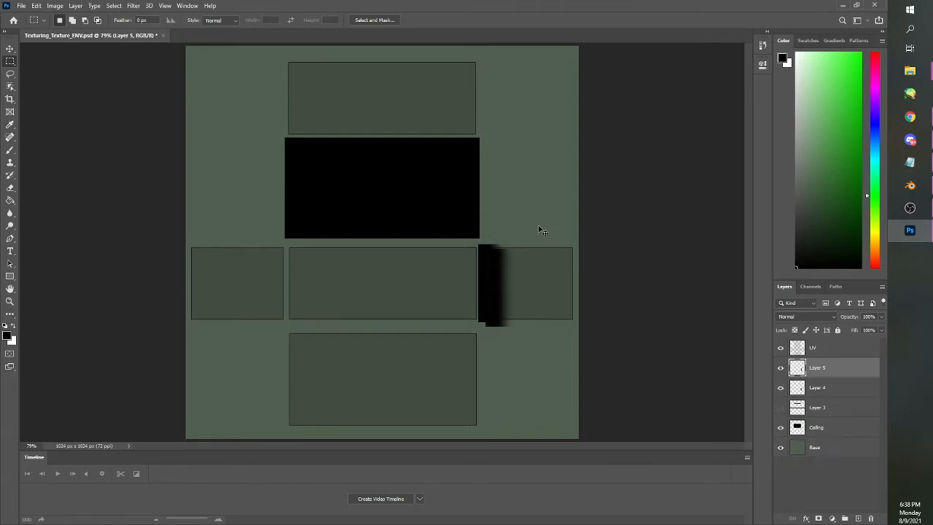
drag(548, 358, 452, 220)
drag(498, 261, 544, 264)
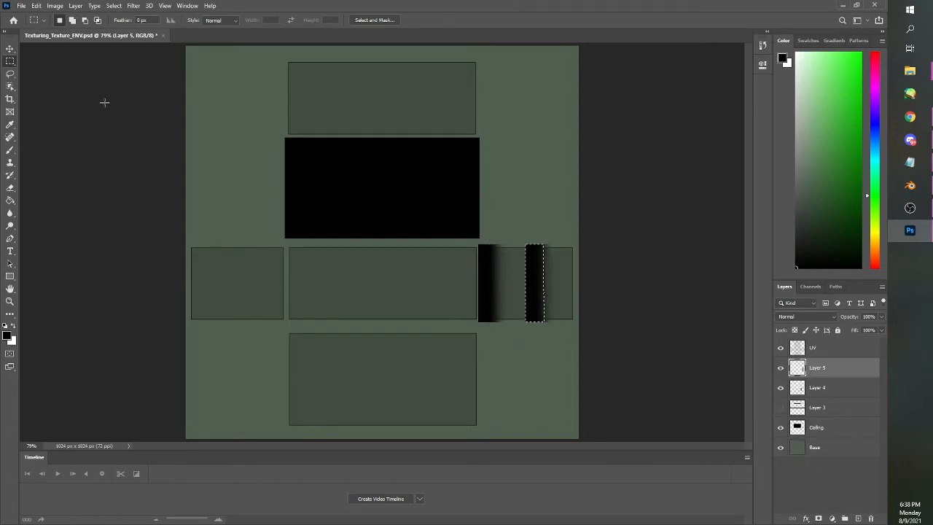
click(38, 6)
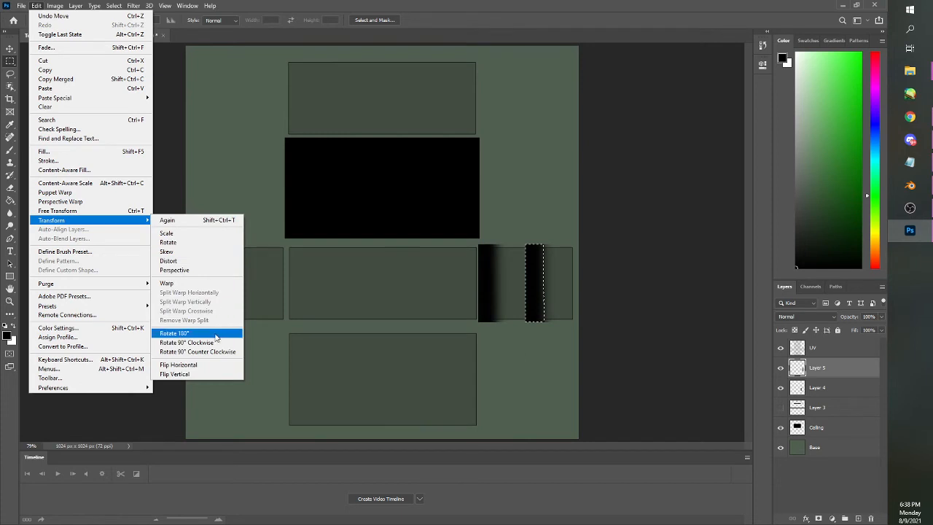
click(194, 364)
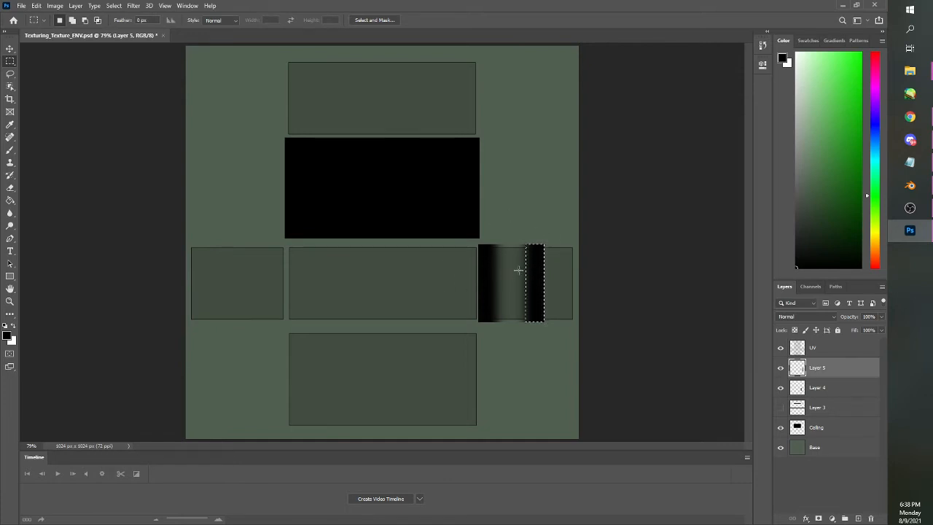
Move the flipped strip onto the right wall rectangle's right edge, level with the first vertical strip, and deselect
drag(536, 271, 547, 280)
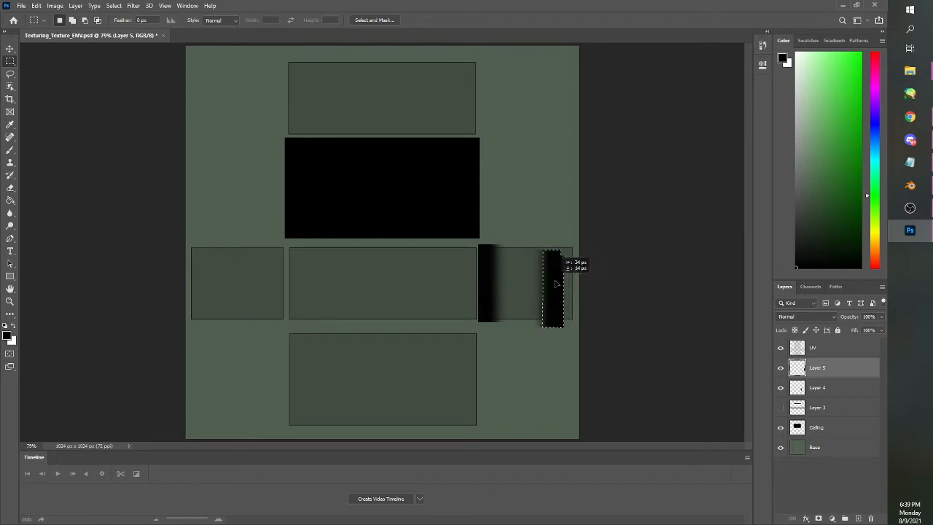
drag(555, 284, 551, 276)
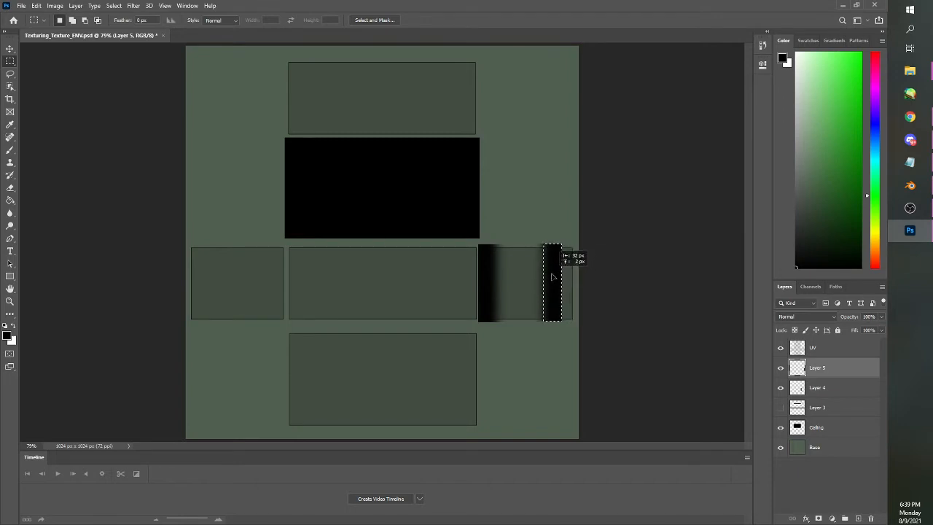
drag(559, 279, 563, 278)
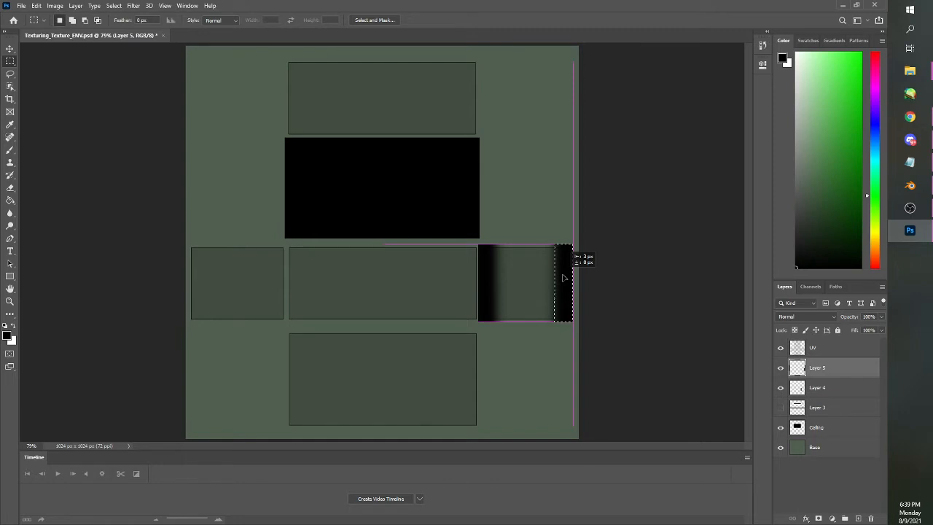
drag(563, 278, 563, 277)
key(ctrl+d)
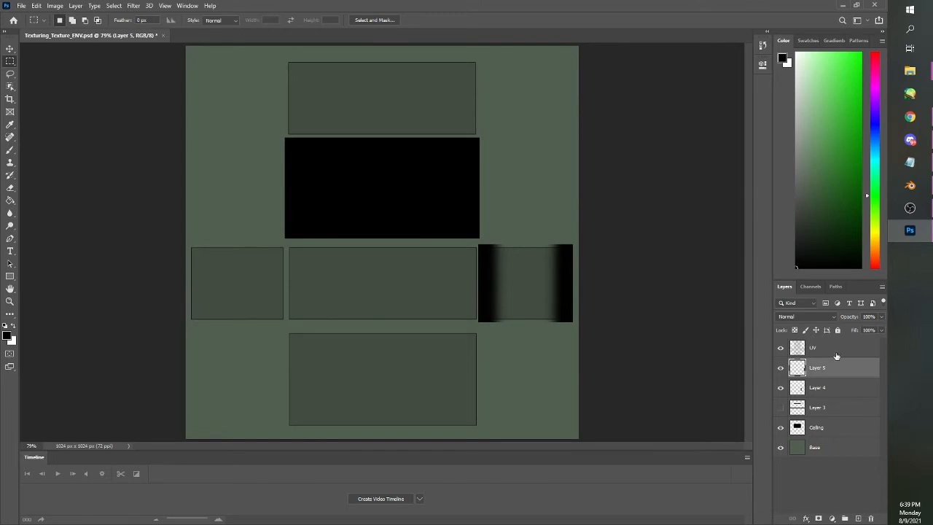
Merge Layer 5 and Layer 4, the right wall's two vertical strips, into one layer
shift+click(815, 390)
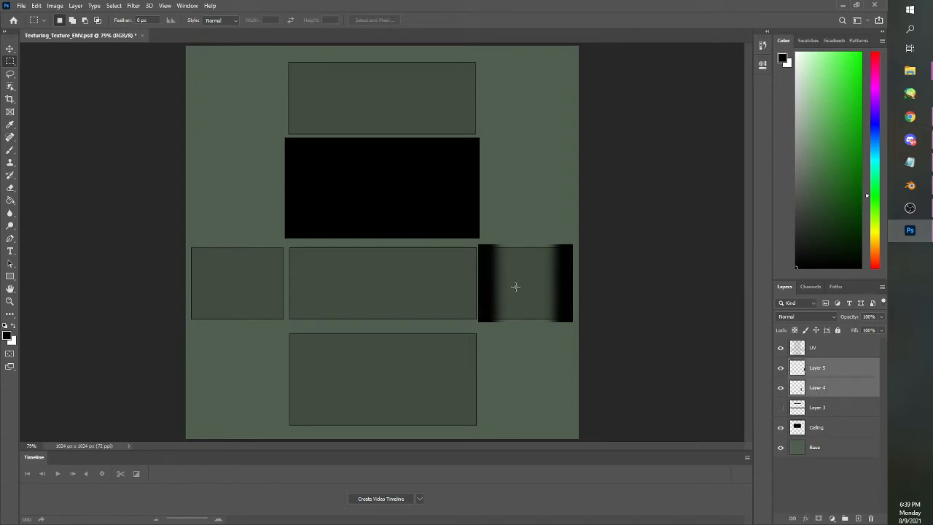
click(76, 6)
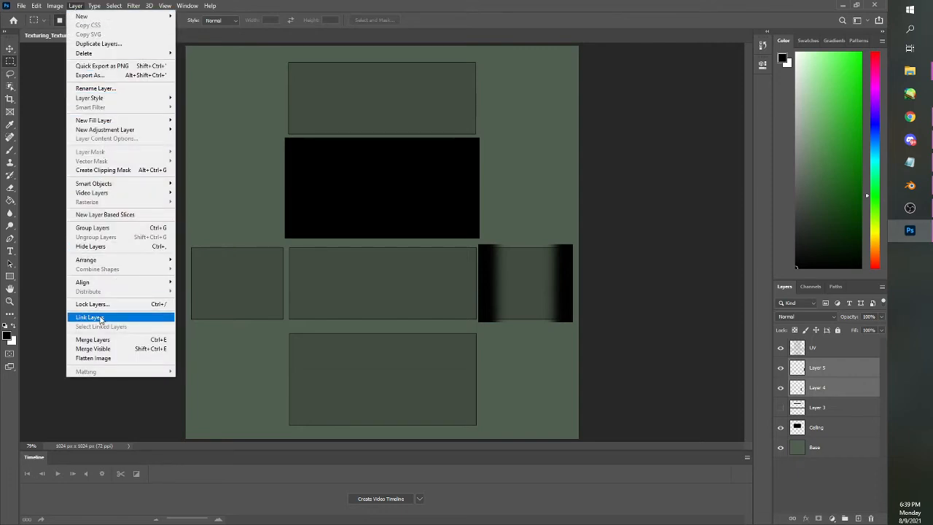
click(93, 340)
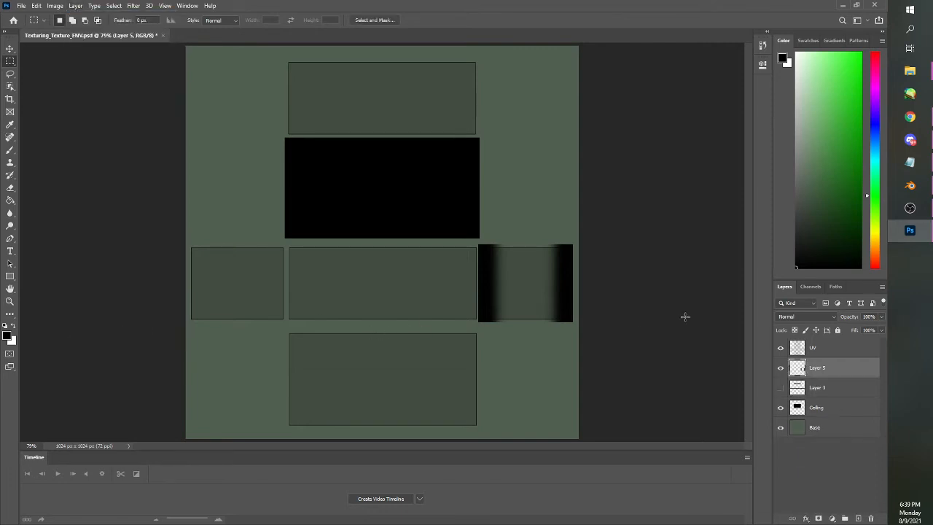
Copy the right wall's pair of vertical strips onto a new layer and move the copy over the left wall rectangle
drag(472, 240, 581, 327)
key(ctrl+c)
key(ctrl+v)
drag(446, 294, 314, 175)
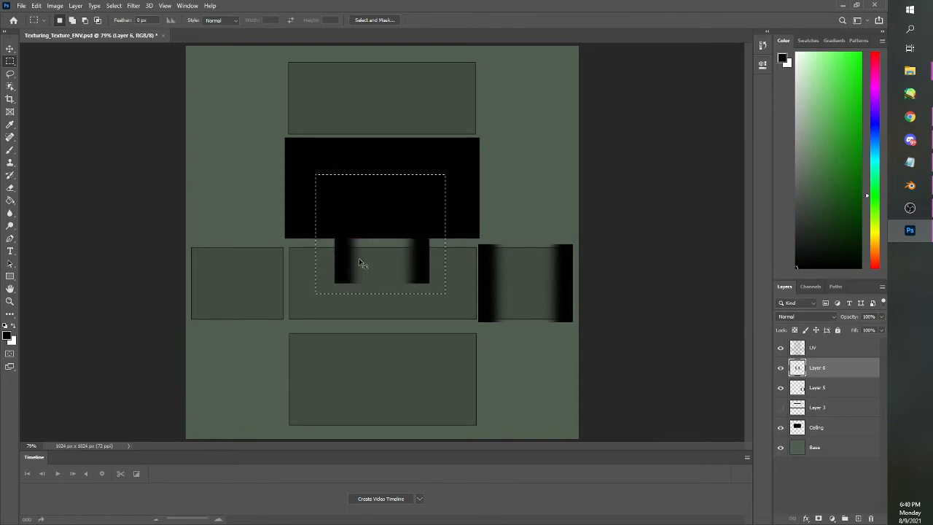
drag(358, 262, 210, 306)
key(ctrl+d)
Align Layer 6's vertical strips with the left wall rectangle's side edges, and show Layer 3 again
drag(301, 333, 186, 231)
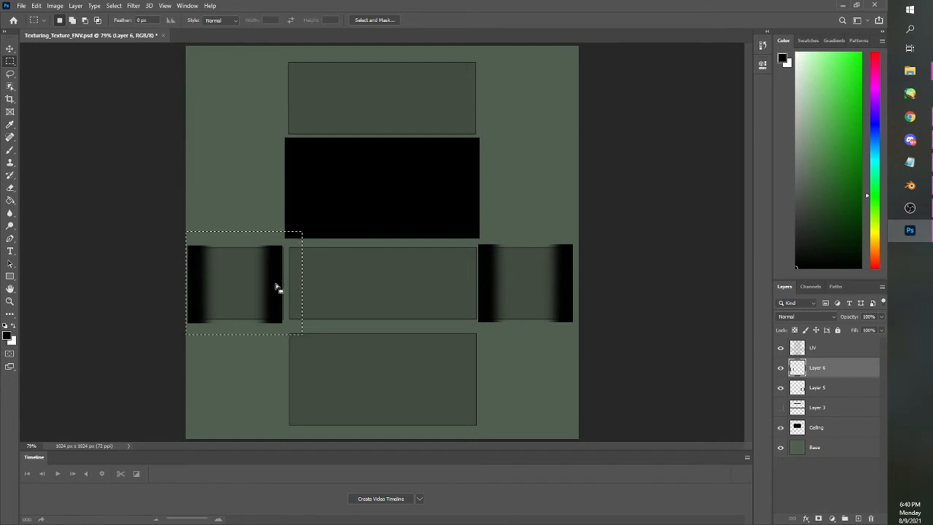
drag(277, 288, 276, 288)
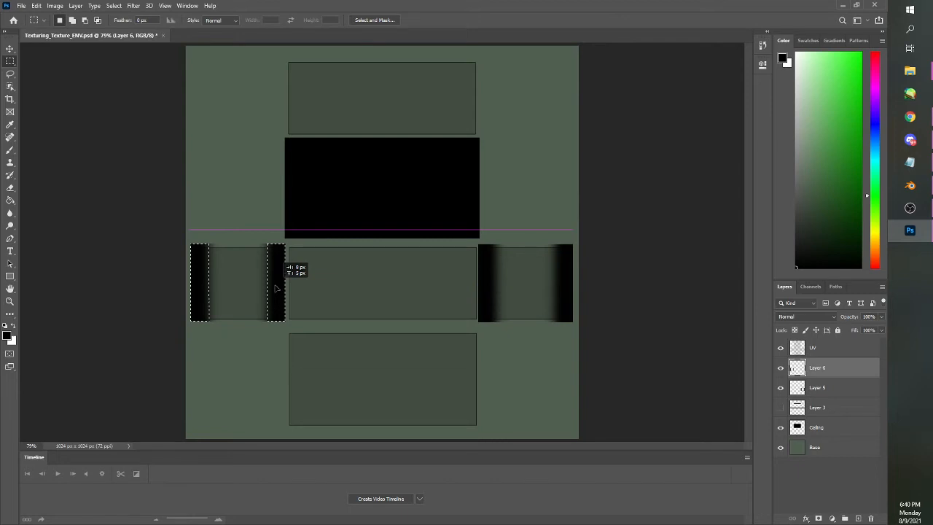
drag(275, 289, 277, 288)
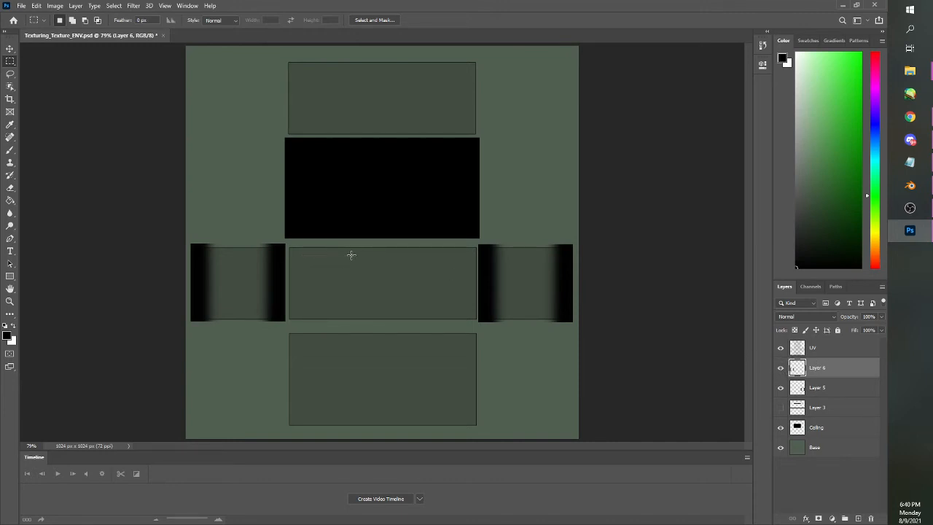
click(780, 408)
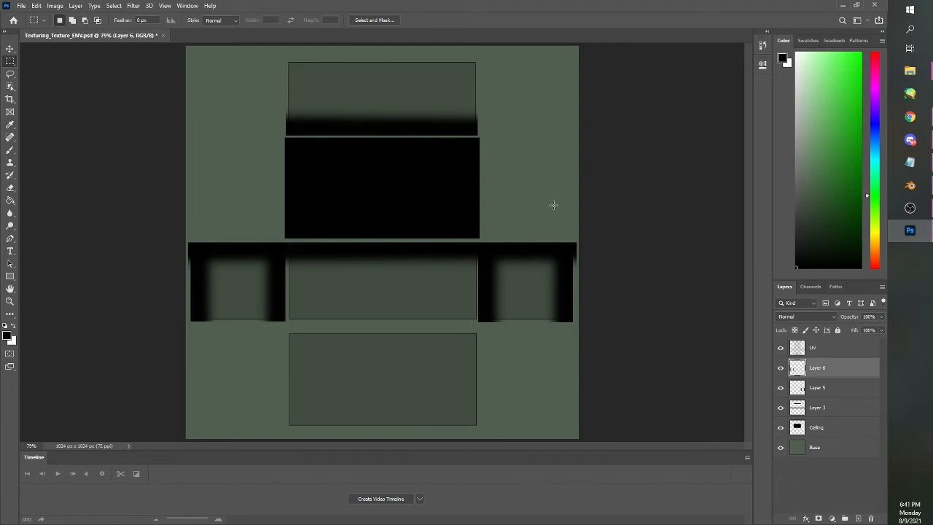
Hide the UV layer and quick-export the texture as a PNG, replacing the existing Texturing_Texture_ENV.png
click(780, 348)
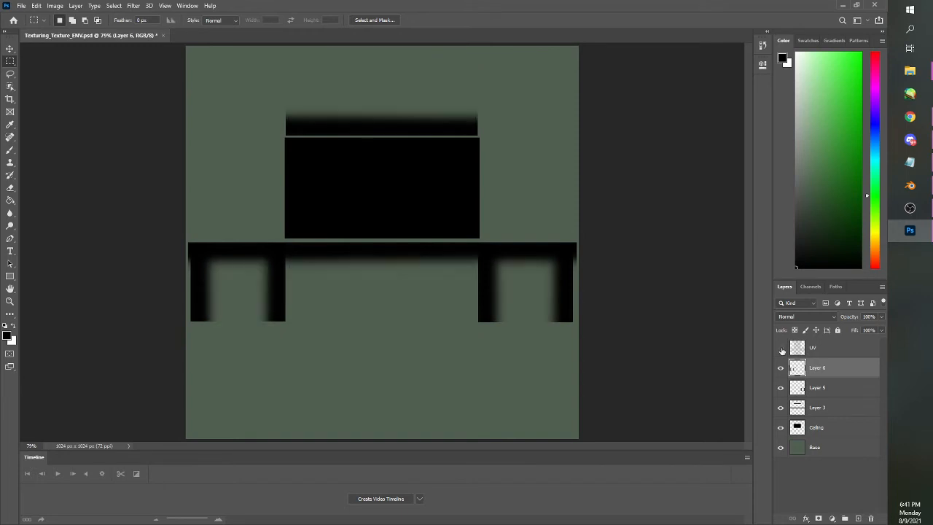
click(22, 7)
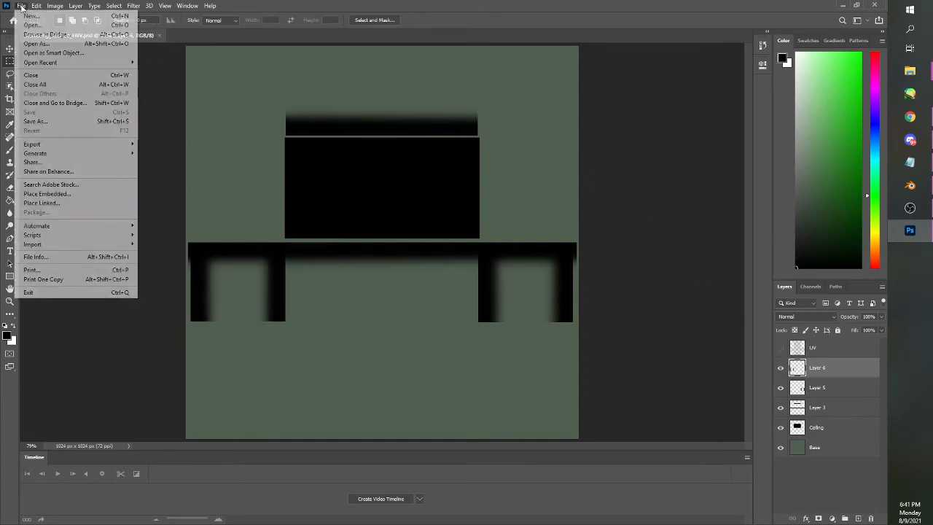
mouse_move(104, 145)
click(153, 144)
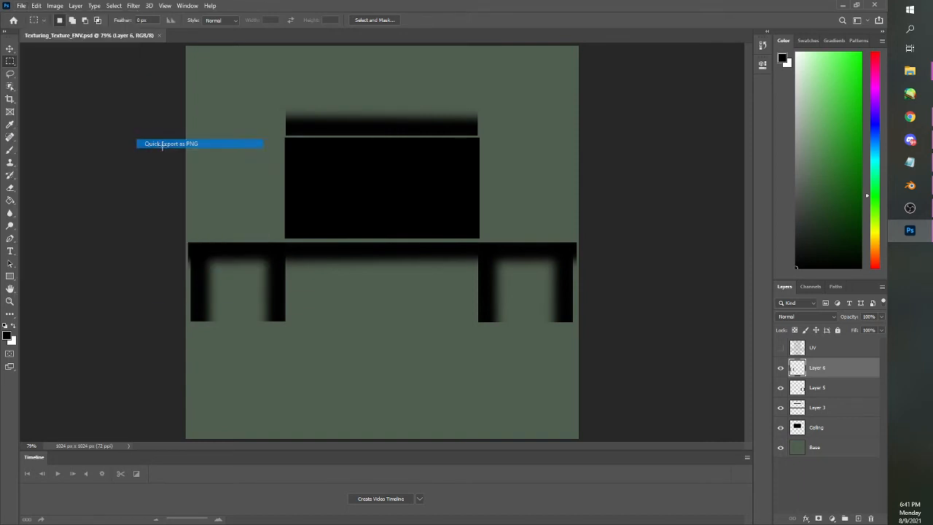
click(91, 128)
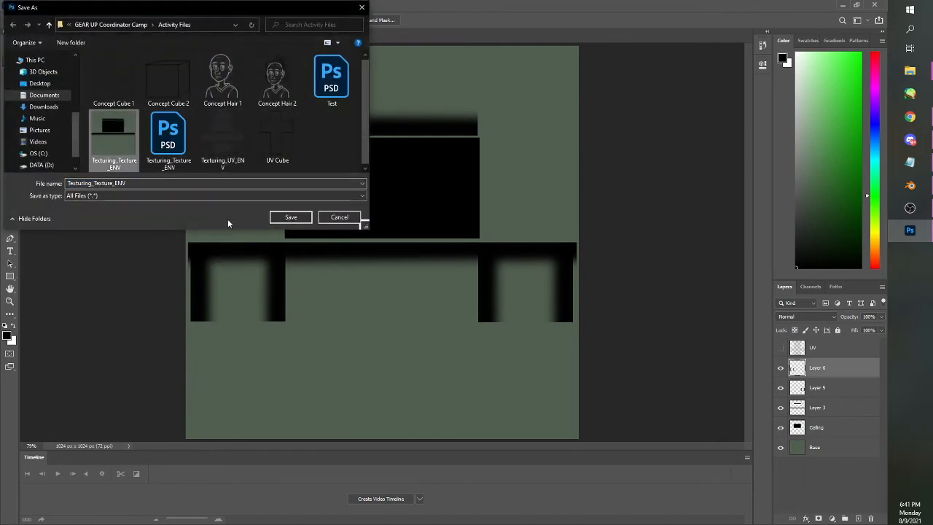
click(294, 217)
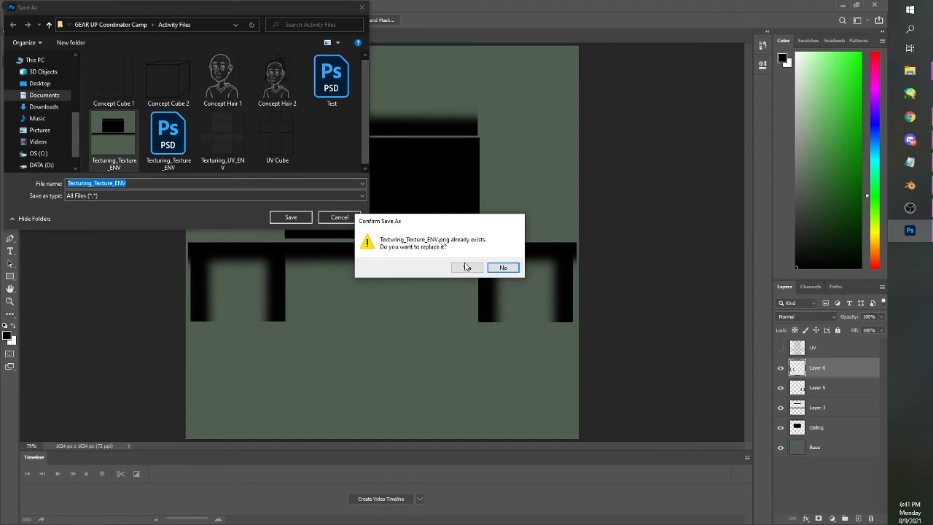
click(463, 267)
Switch to Blender, load Texturing_Texture_ENV.png into the image texture node again, and inspect the building's walls
click(910, 185)
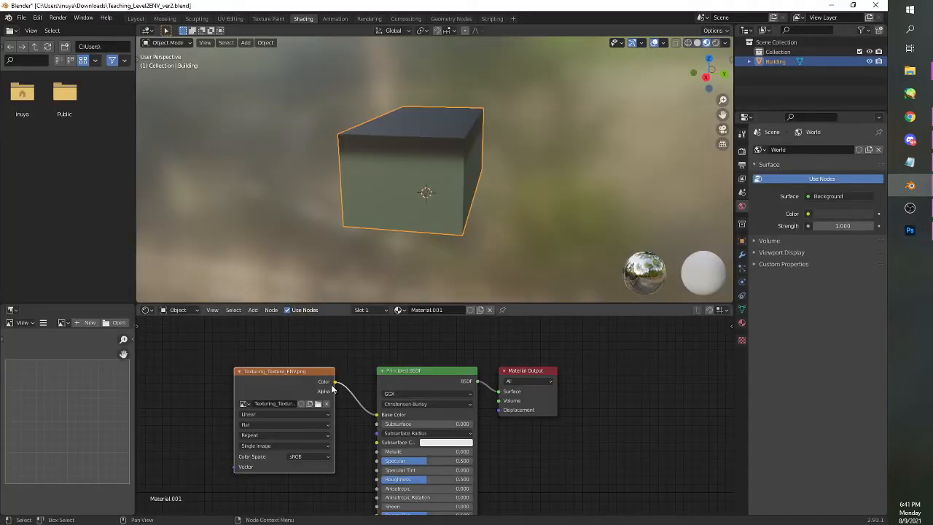
click(318, 403)
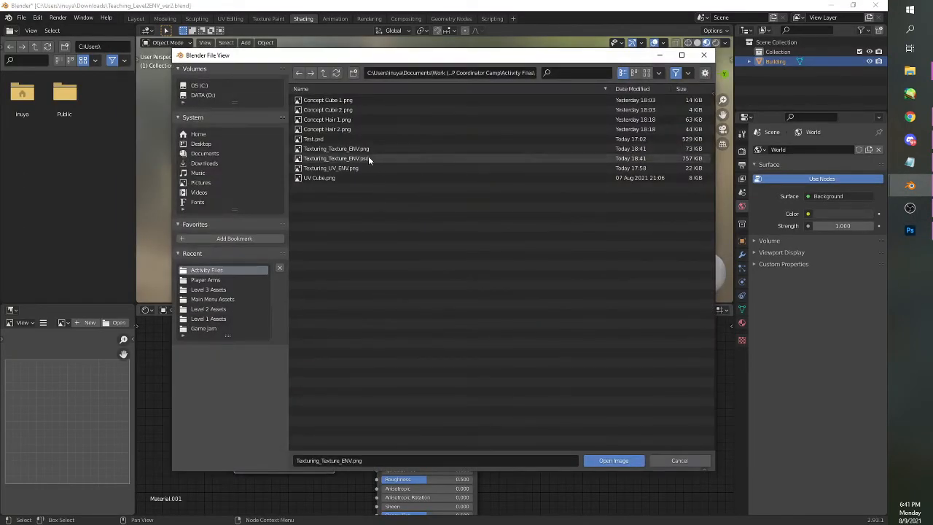
click(610, 460)
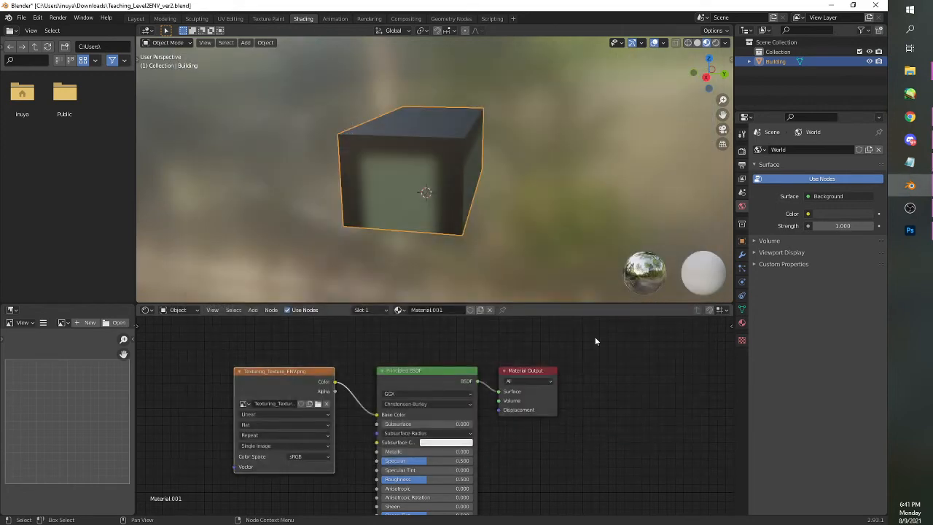
drag(452, 278, 647, 238)
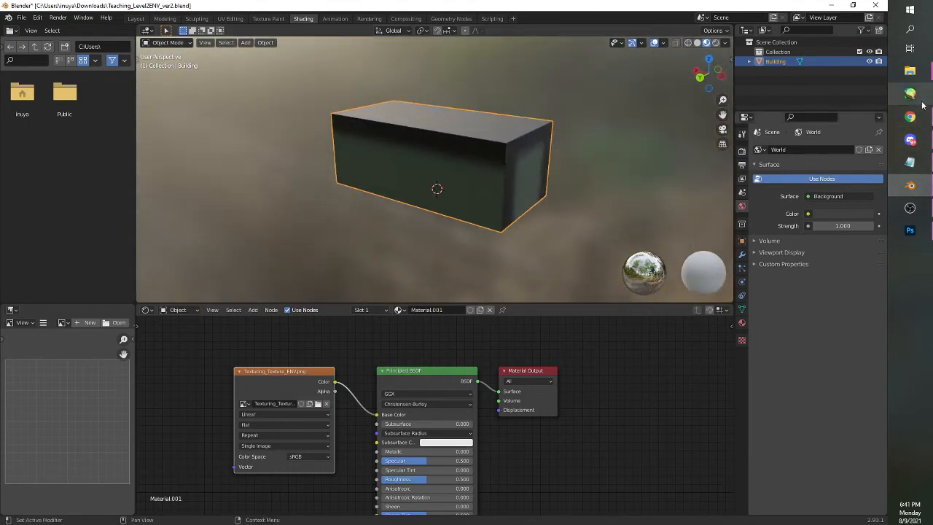
Switch to Photoshop, show the UV layer, and copy the left wall's inner vertical strip onto a new layer
click(910, 230)
click(780, 349)
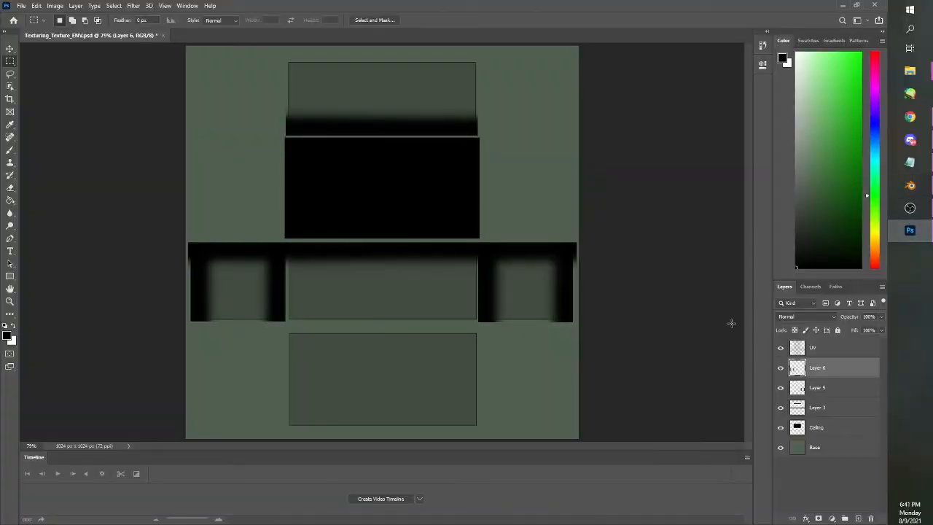
drag(243, 217, 304, 327)
key(ctrl+v)
ctrl+drag(392, 279, 404, 304)
key(ctrl+z)
drag(322, 159, 423, 314)
ctrl+drag(389, 273, 398, 289)
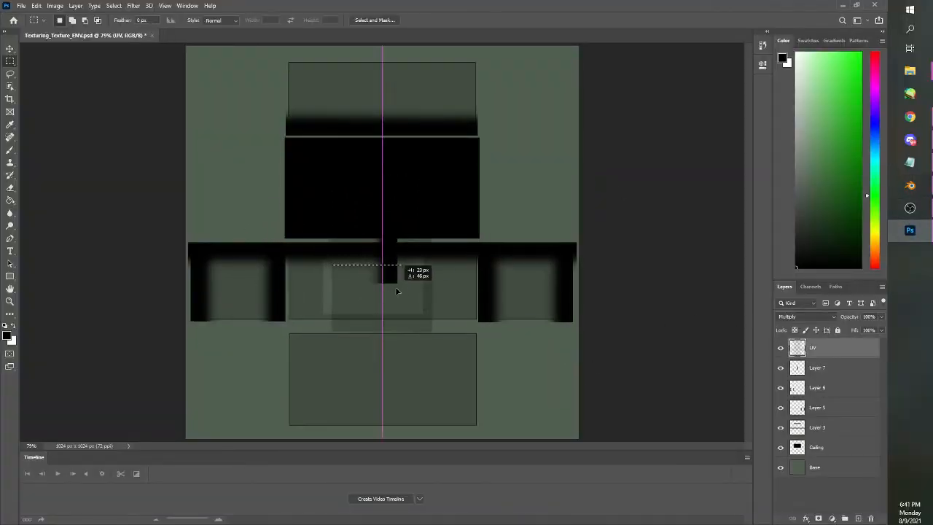
key(ctrl+z)
Move Layer 7's vertical strip onto the middle wall rectangle's right edge, level with the neighbouring strips, and deselect
click(838, 372)
ctrl+drag(397, 241, 477, 281)
drag(498, 333, 425, 221)
key(ctrl+space)
ctrl+click(490, 286)
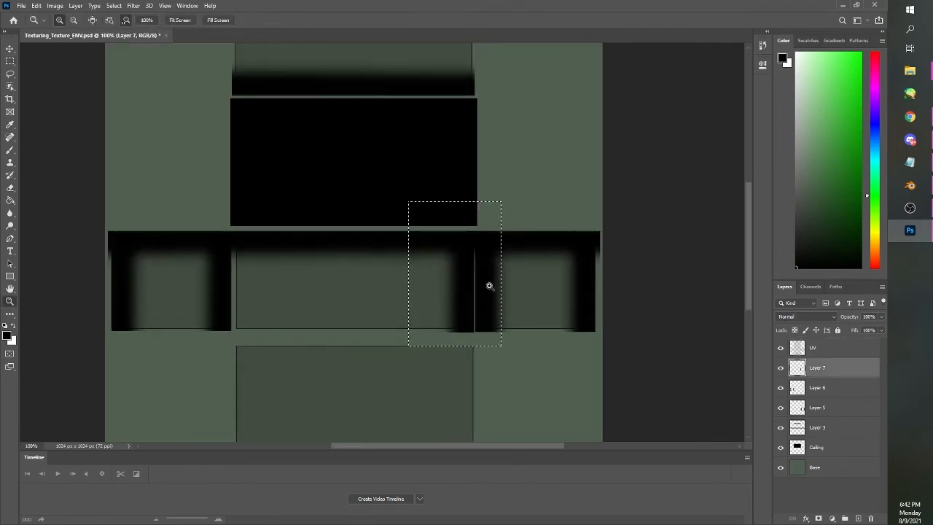
ctrl+click(488, 285)
ctrl+drag(453, 293, 453, 293)
key(ctrl+d)
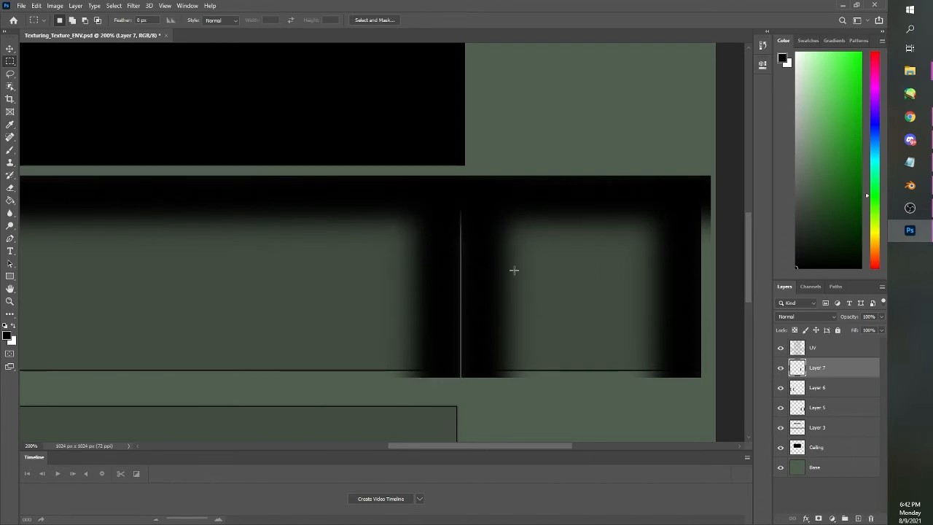
Paste another copy of the vertical strip onto a new layer over the middle wall and flip it horizontally
scroll(201, 205, down, 4)
drag(426, 445, 350, 446)
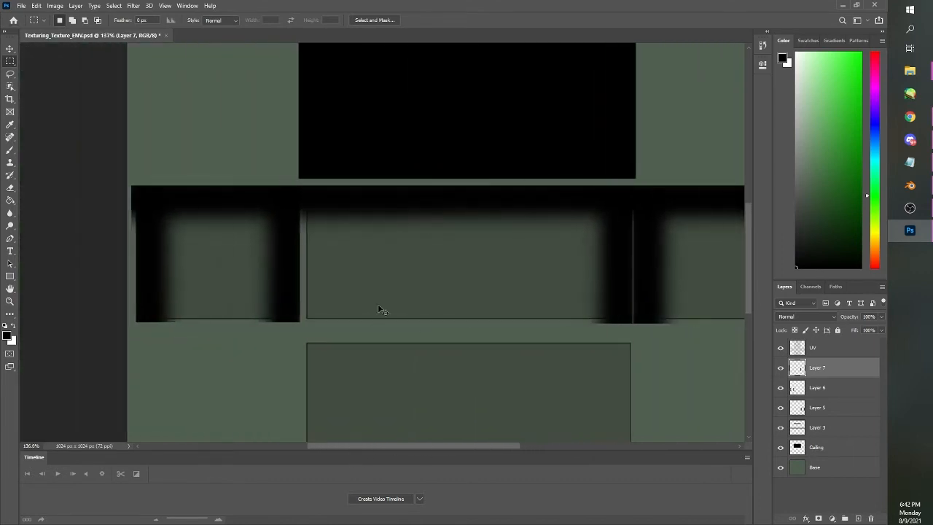
key(ctrl+v)
mouse_move(492, 326)
mouse_down()
mouse_move(428, 170)
mouse_move(379, 94)
mouse_up()
ctrl+drag(460, 275, 397, 324)
click(36, 6)
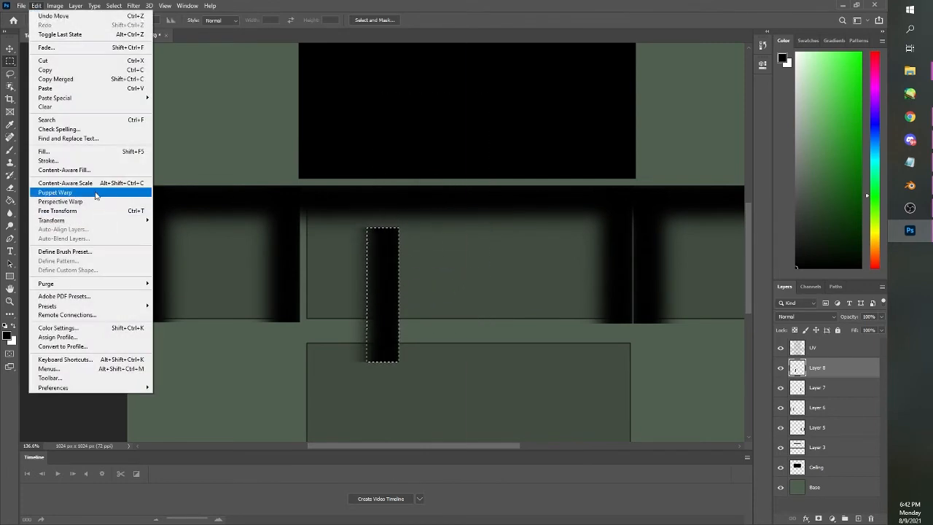
mouse_move(146, 218)
click(211, 366)
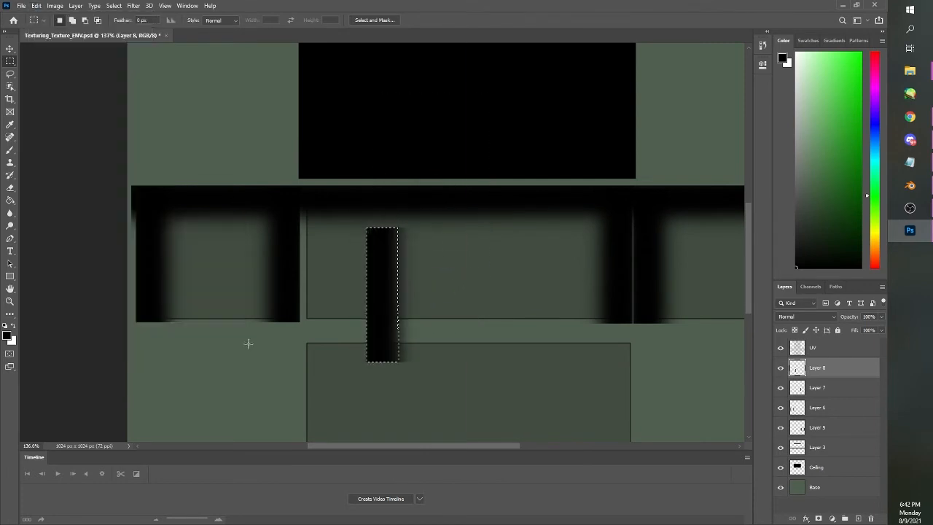
Align the flipped strip on Layer 8 with the middle wall rectangle's left edge and deselect it
ctrl+drag(377, 305, 317, 266)
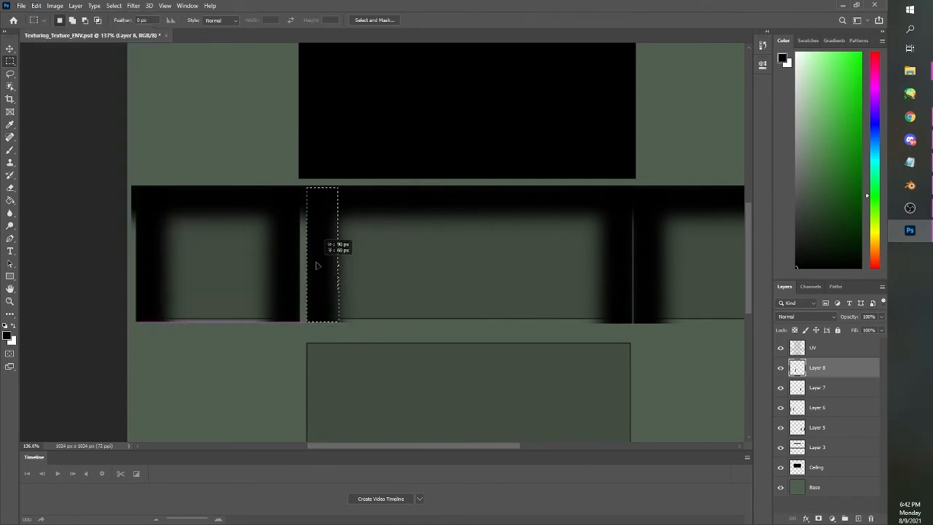
click(382, 296)
drag(374, 333, 281, 165)
ctrl+drag(322, 279, 319, 277)
click(385, 279)
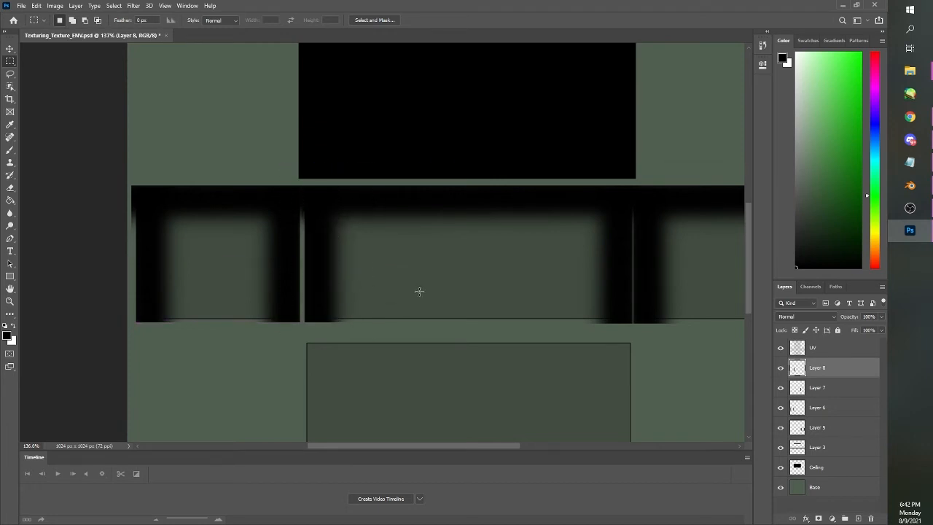
Merge Layer 8 and Layer 7, the middle wall's two vertical strips, into one layer
shift+click(816, 392)
click(76, 5)
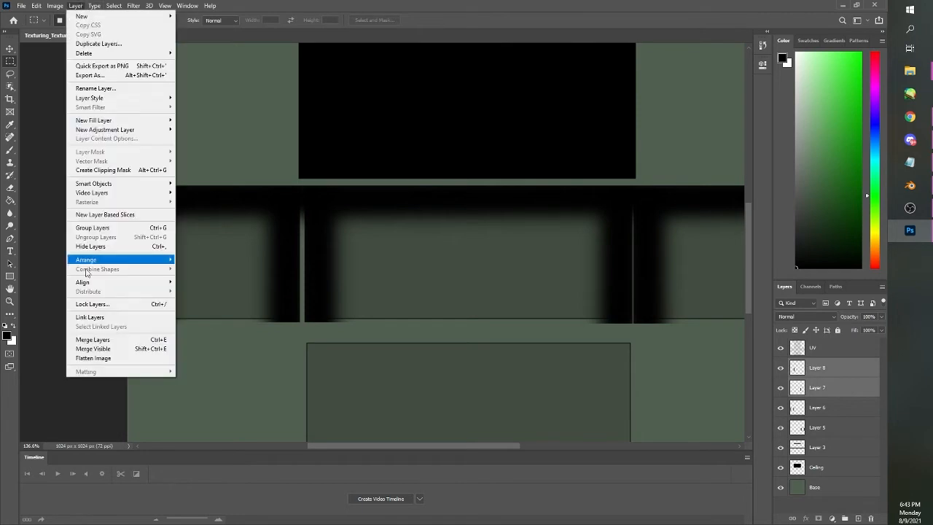
click(94, 339)
Copy the middle wall's pair of vertical strips onto a new layer and select the copied pair
drag(256, 139, 652, 327)
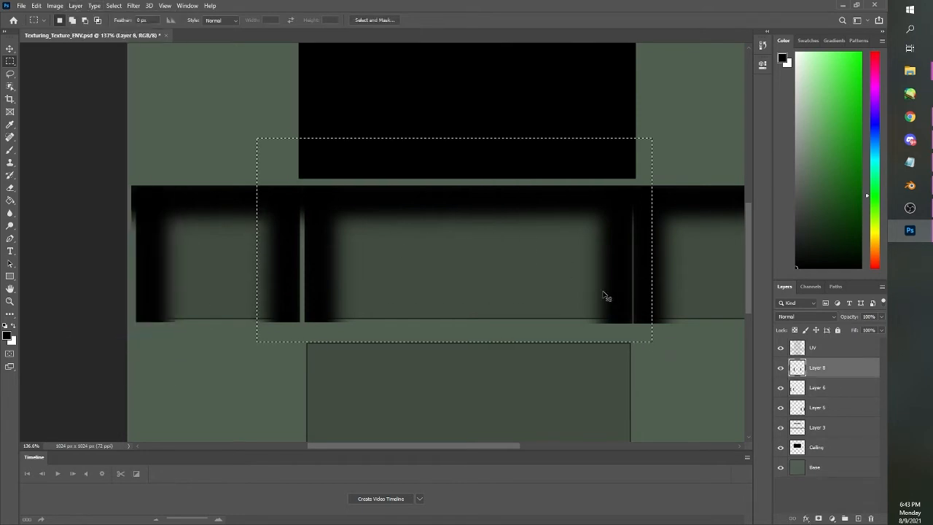
ctrl+drag(575, 285, 570, 271)
drag(225, 94, 693, 350)
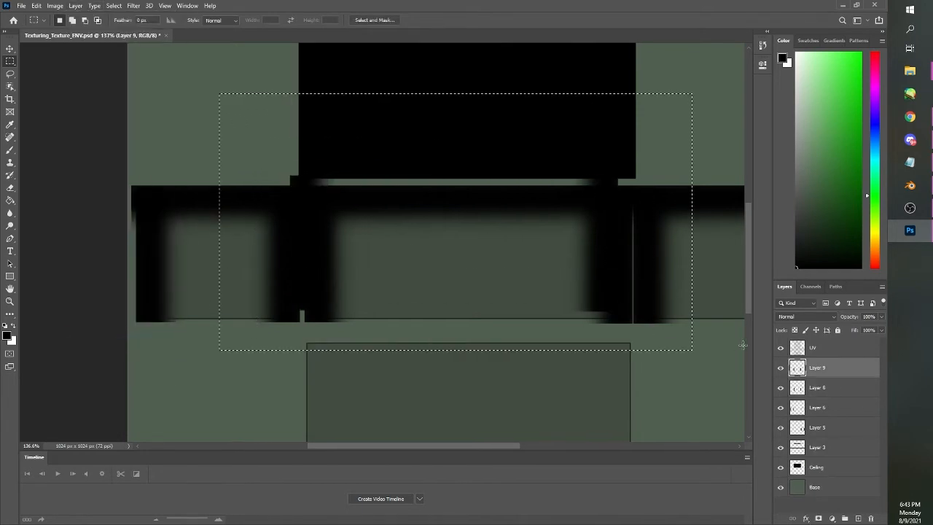
Move Layer 9's vertical strips onto the wall rectangle above the ceiling, aligned with its side edges, and deselect
scroll(749, 277, up, 3)
drag(603, 426, 601, 205)
key(ctrl+z)
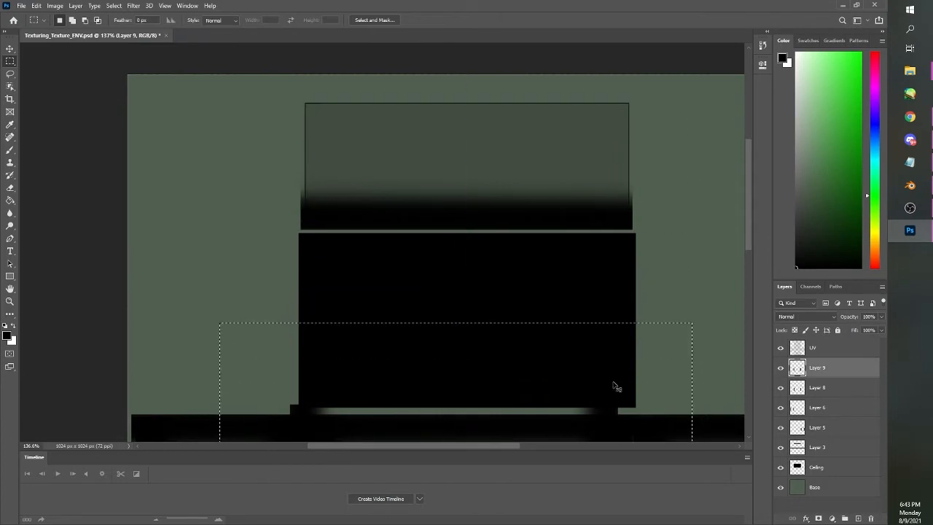
ctrl+drag(615, 384, 610, 108)
ctrl+drag(611, 211, 627, 175)
mouse_move(749, 184)
mouse_down()
mouse_move(756, 223)
mouse_move(743, 173)
mouse_move(738, 215)
mouse_move(741, 182)
mouse_up()
click(672, 210)
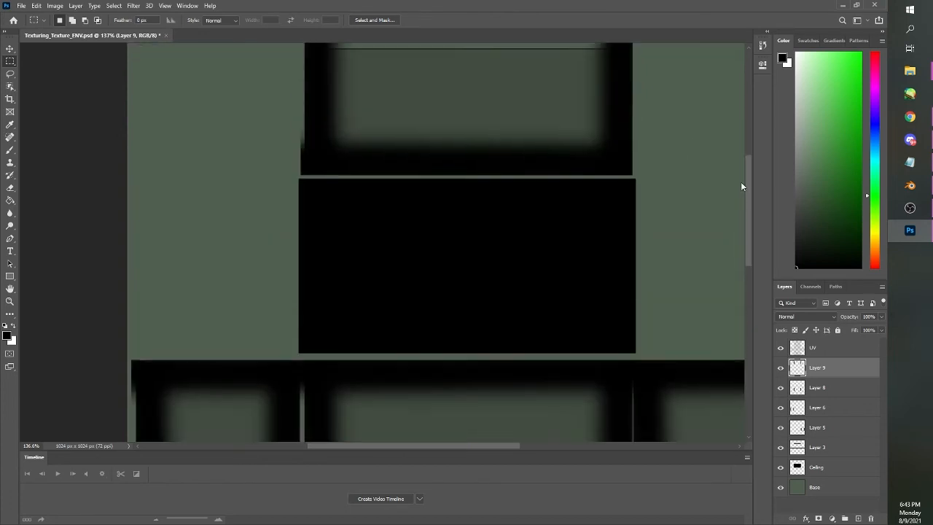
Hide the UV layer and quick-export the updated texture over Texturing_Texture_ENV.png
key(ctrl+0)
click(781, 350)
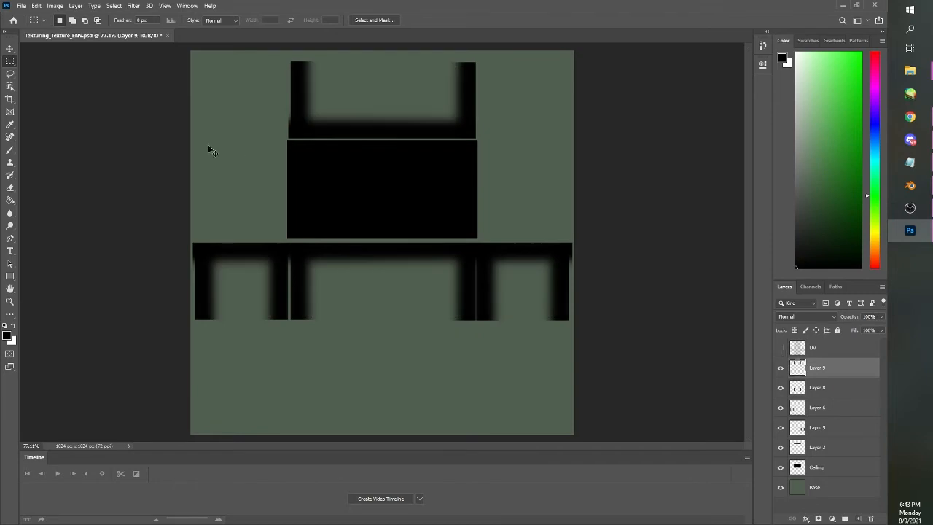
click(21, 5)
mouse_move(109, 144)
click(163, 143)
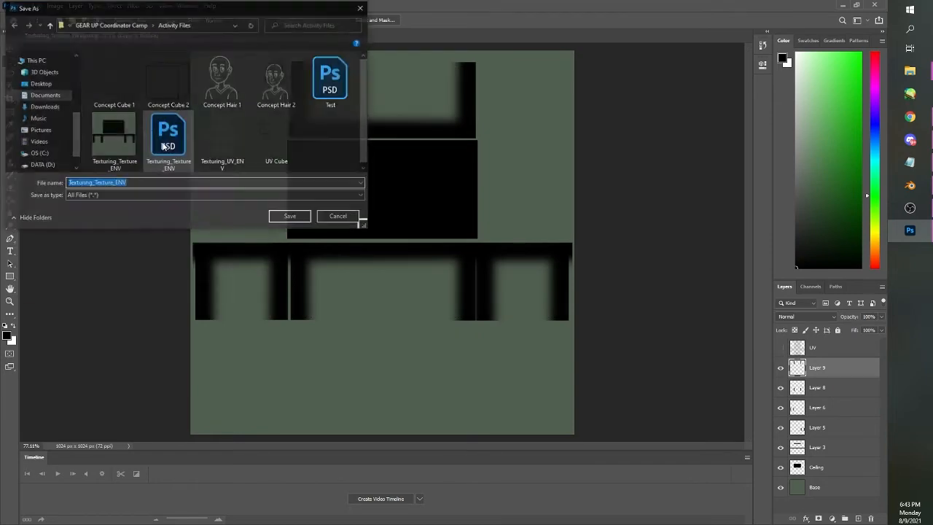
click(120, 144)
click(290, 215)
click(468, 267)
Switch to Blender, reopen Texturing_Texture_ENV.png in the image texture node, and check the corner shading on all sides of the building
click(909, 186)
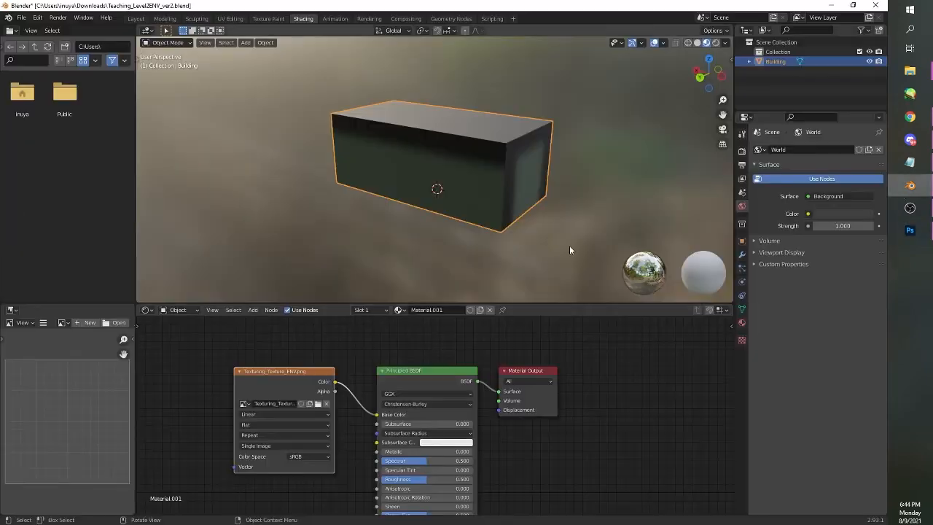
click(327, 402)
click(350, 147)
click(602, 463)
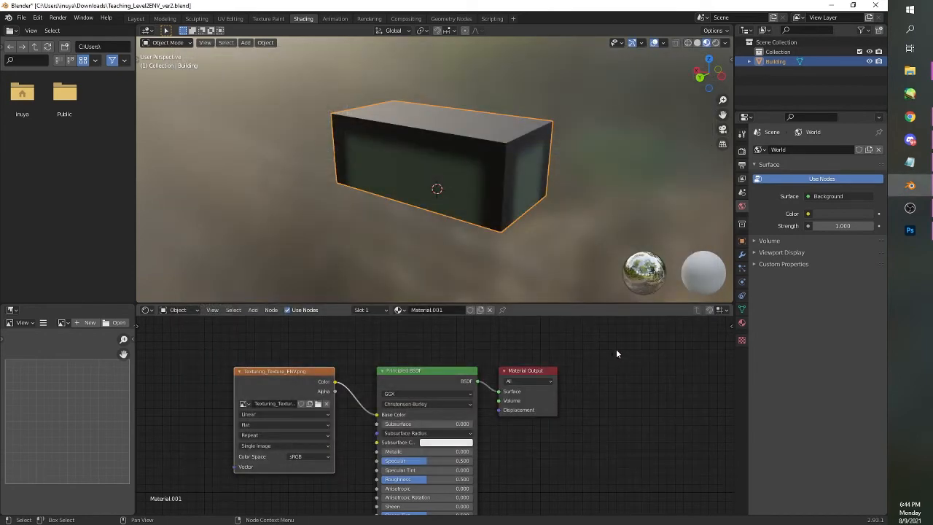
drag(573, 248, 408, 246)
drag(588, 214, 562, 200)
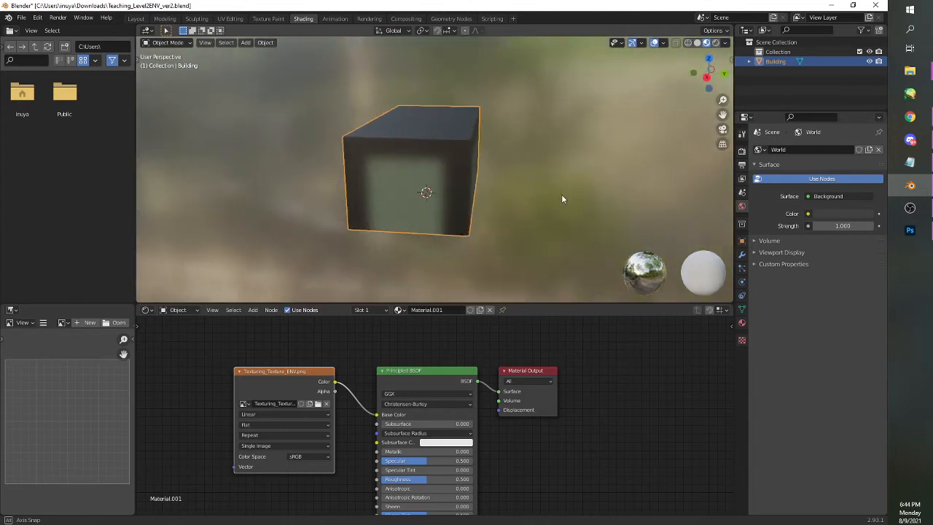
drag(504, 188, 435, 199)
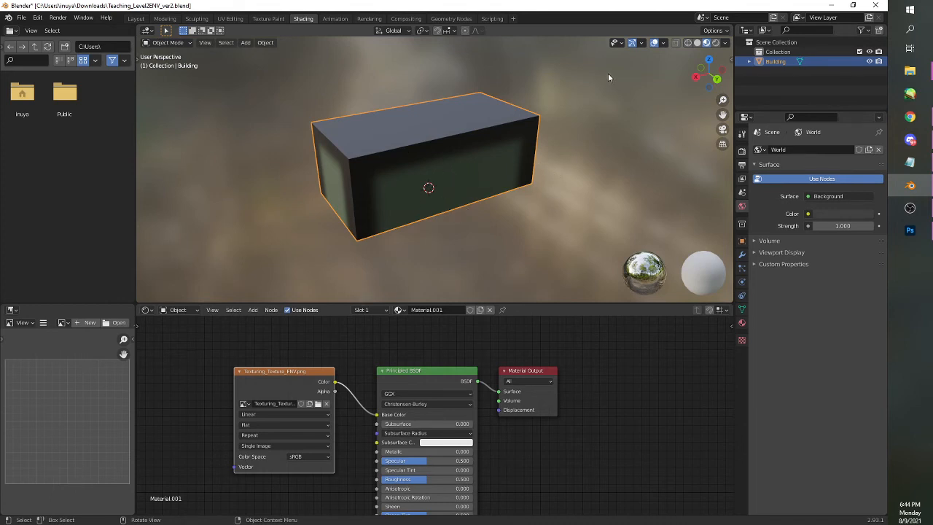
Open the UV Editing workspace, select all of the building's faces, and pick the lowest UV rectangle for inspection
click(228, 18)
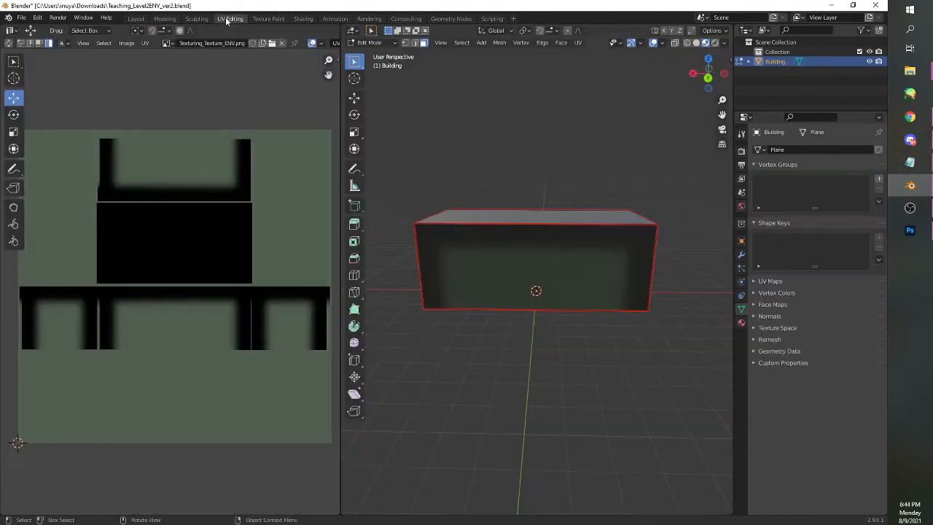
key(a)
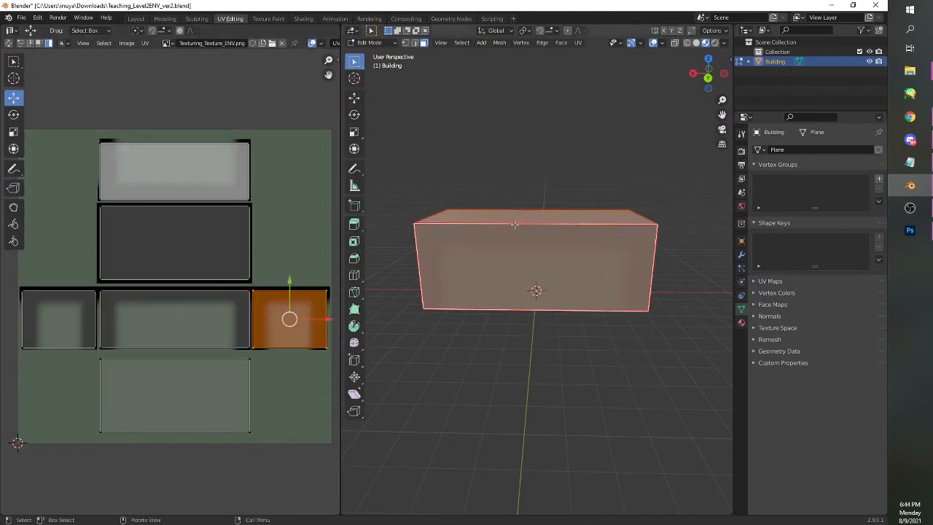
click(194, 381)
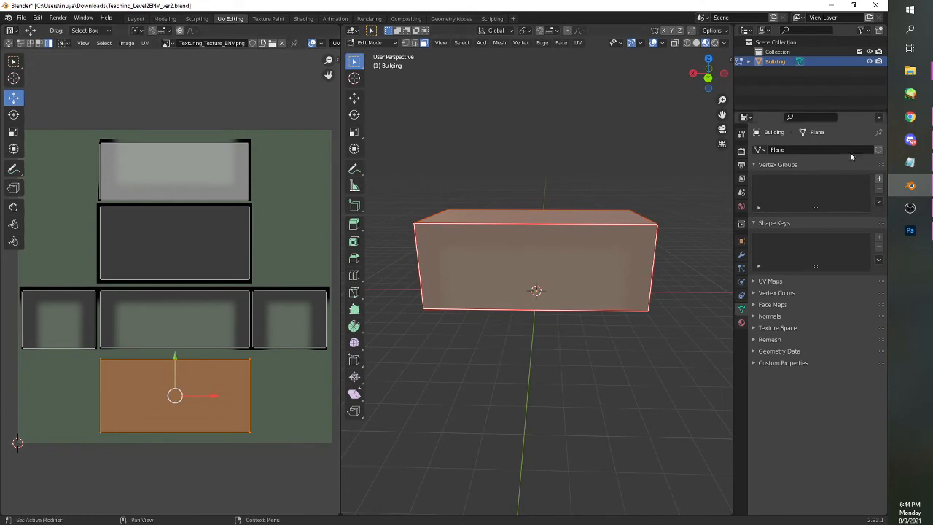
Switch to Photoshop, show the UV layer, and merge Layer 3 through Layer 9 into one layer named WallShading
click(910, 231)
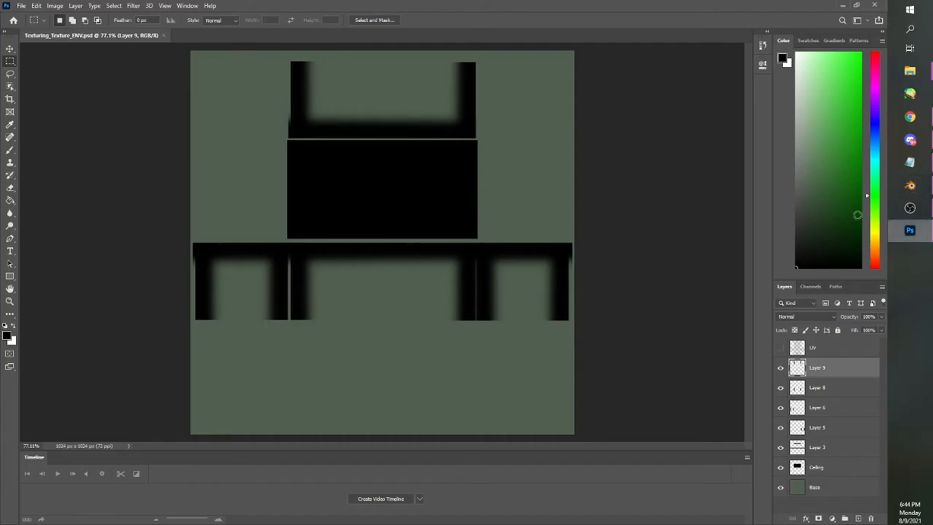
click(780, 349)
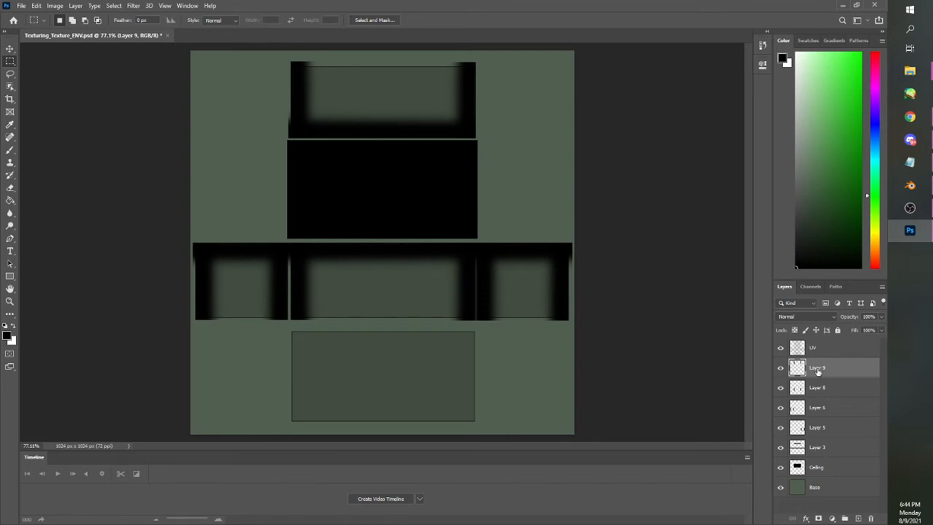
shift+click(814, 448)
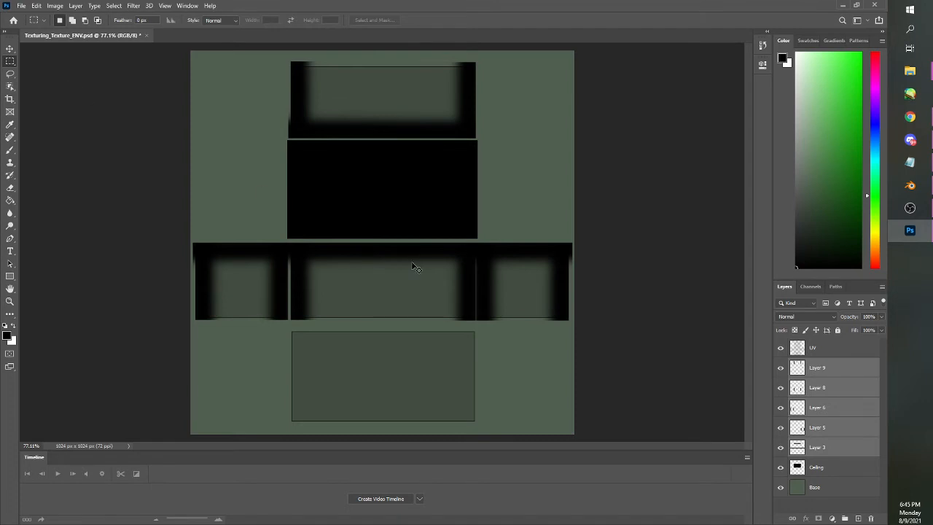
key(ctrl+e)
double_click(829, 370)
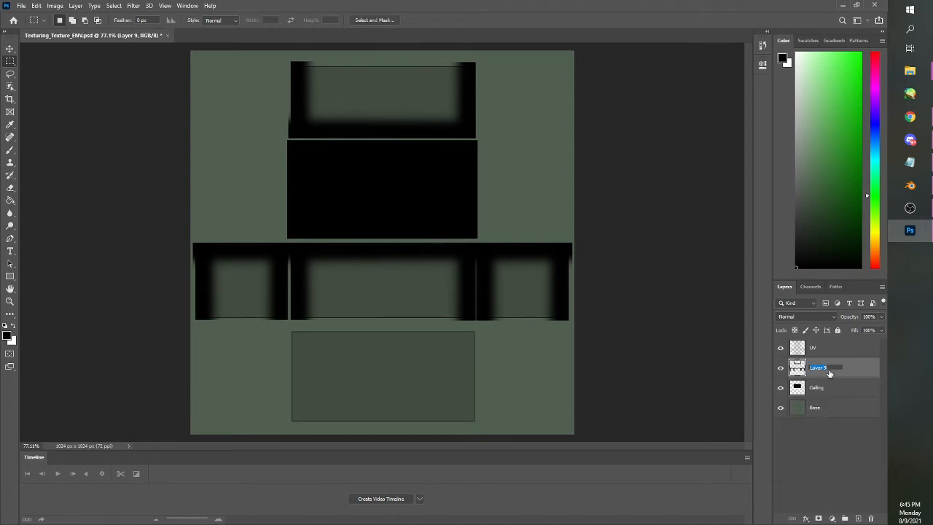
text(WallShading)
key(Return)
Add a layer named Floor above WallShading and make a rectangular selection slightly larger than the lowest UV rectangle
click(857, 518)
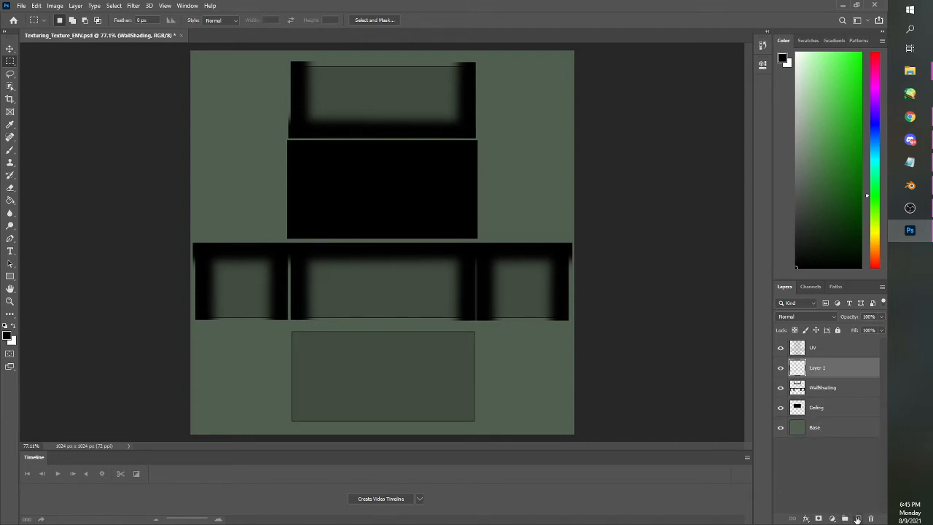
double_click(815, 369)
text(Floor)
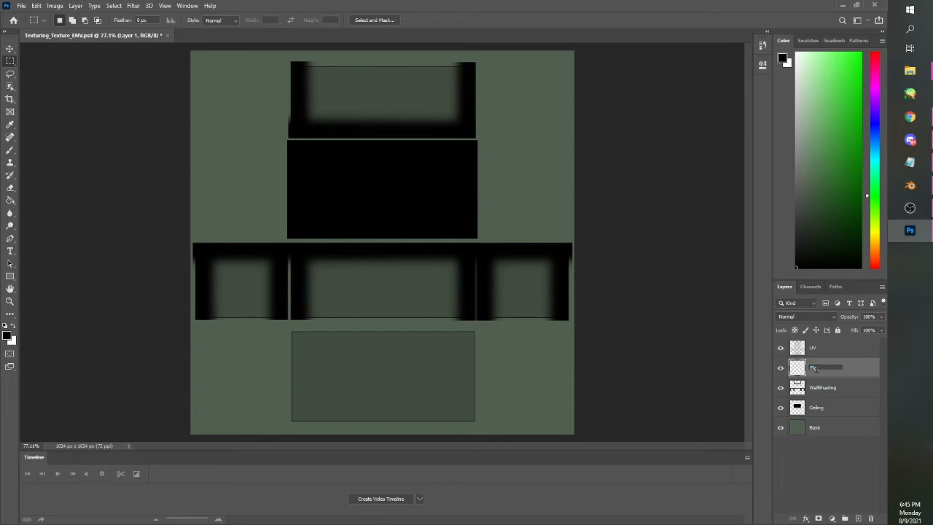
key(Return)
drag(289, 328, 476, 423)
right_click(538, 361)
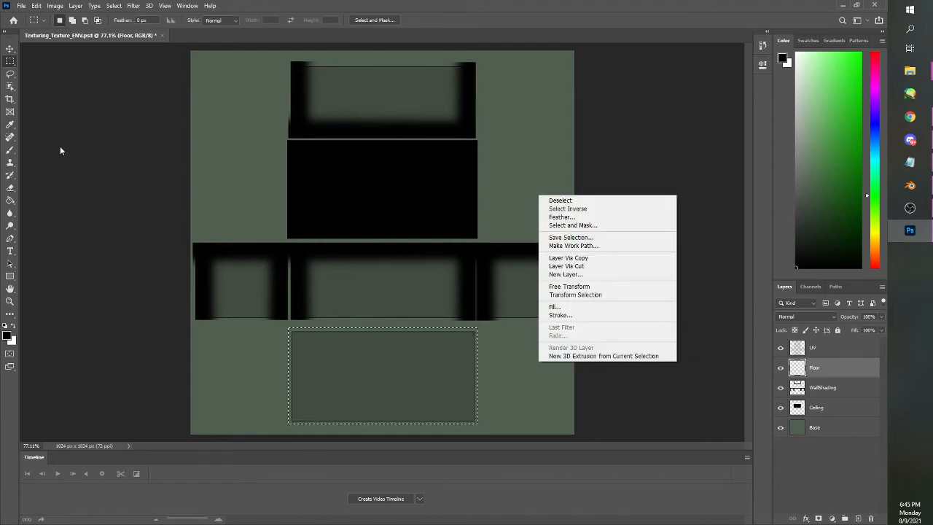
Choose a medium gray foreground color and fill the floor selection with it on the Floor layer
click(10, 125)
click(10, 125)
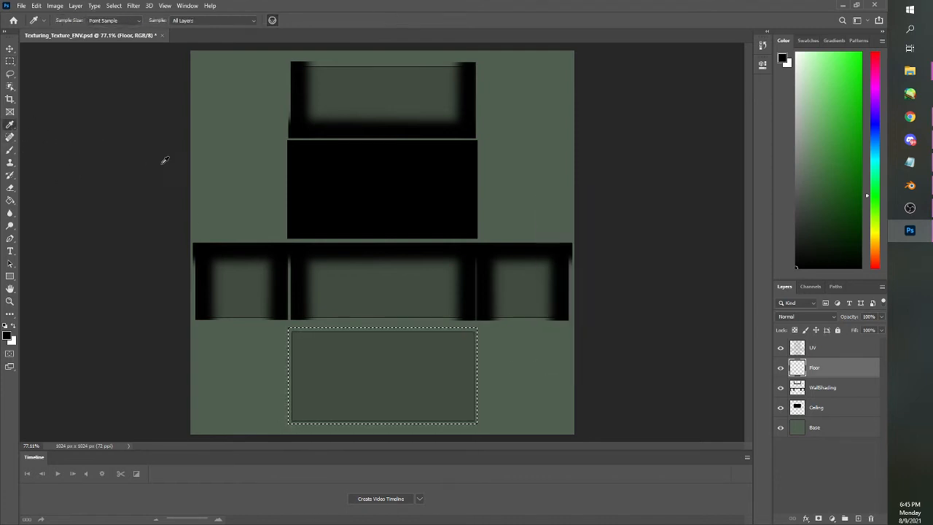
click(228, 158)
click(9, 62)
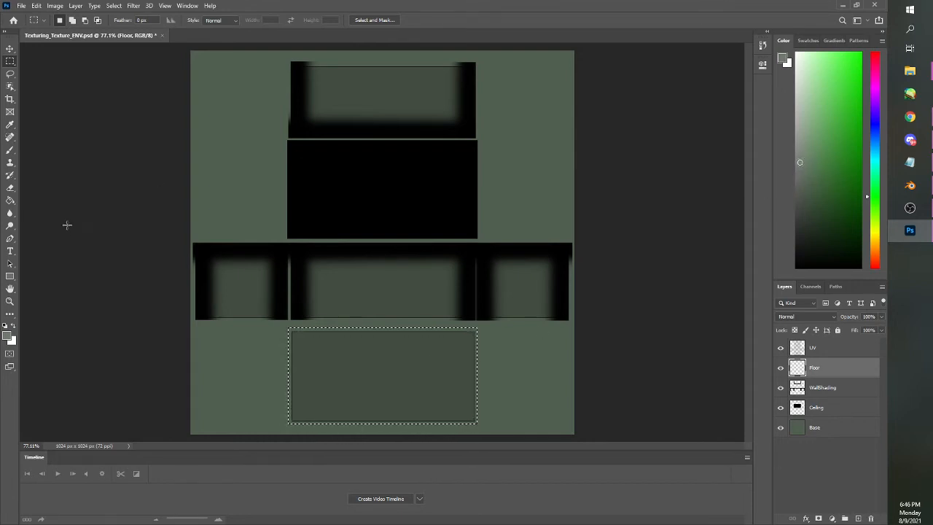
key(g)
click(370, 355)
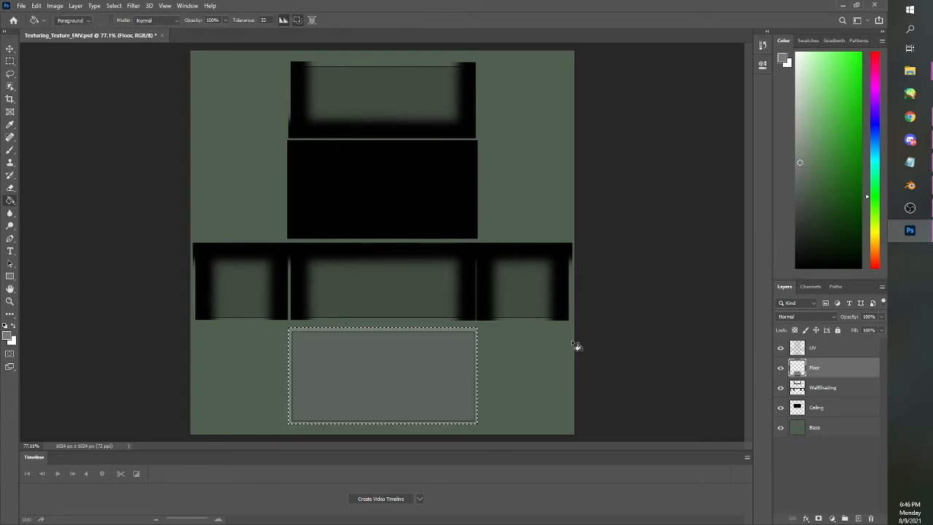
Deselect and preview the gray floor with the UV layer hidden, and undo back to the unfilled floor selection
key(ctrl+d)
click(781, 351)
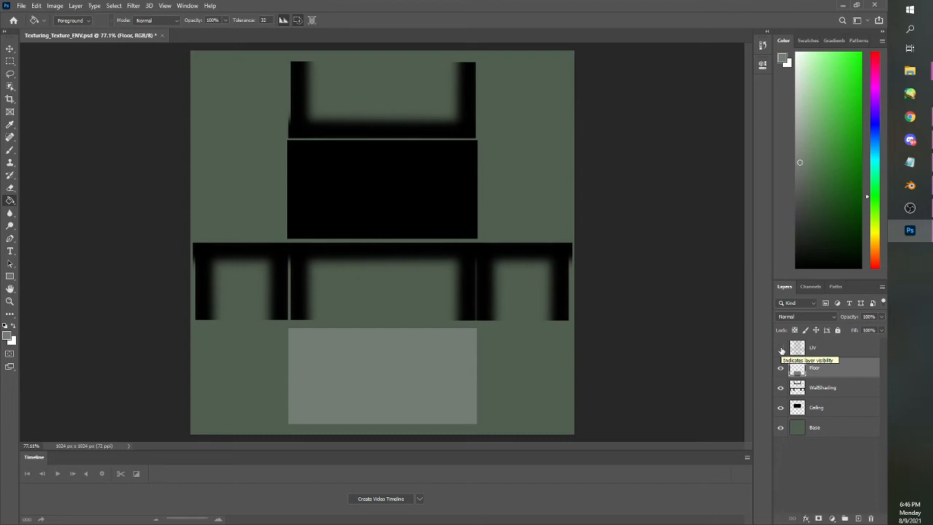
click(781, 351)
key(ctrl+z)
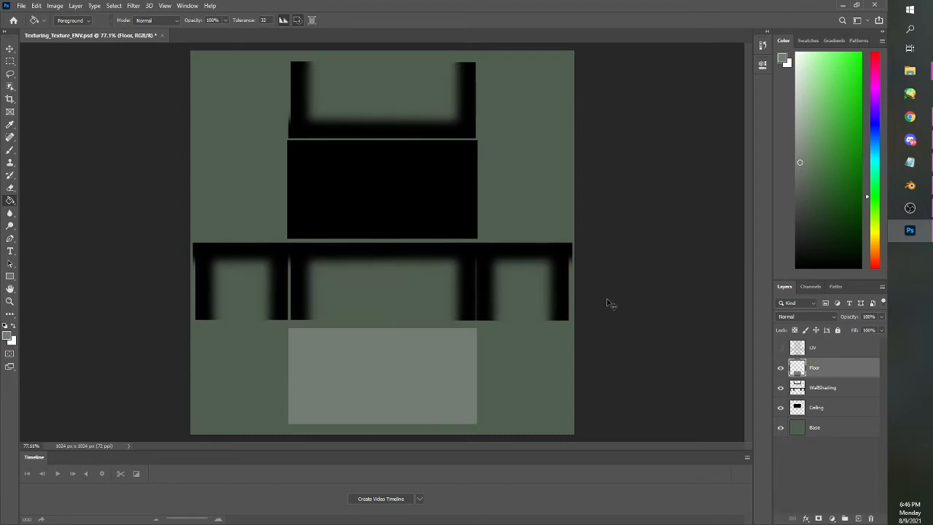
key(ctrl+shift+z)
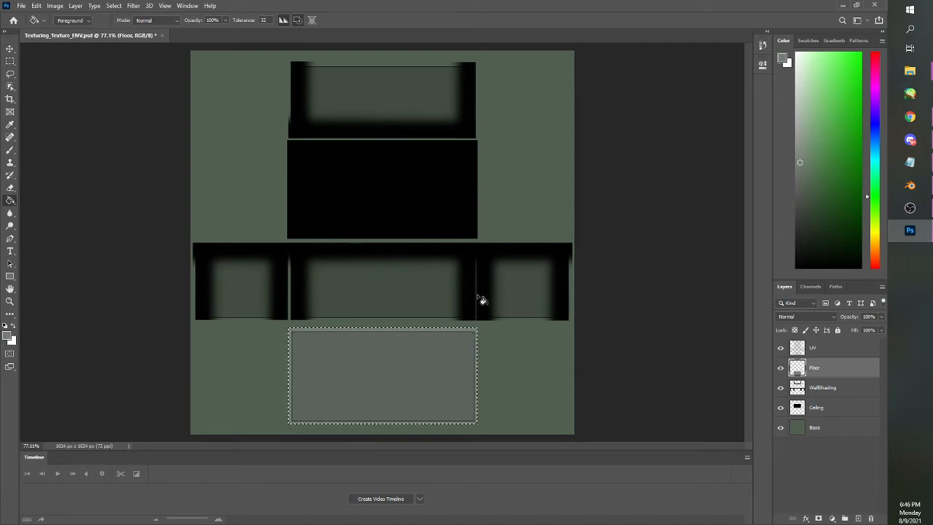
key(alt+BackSpace)
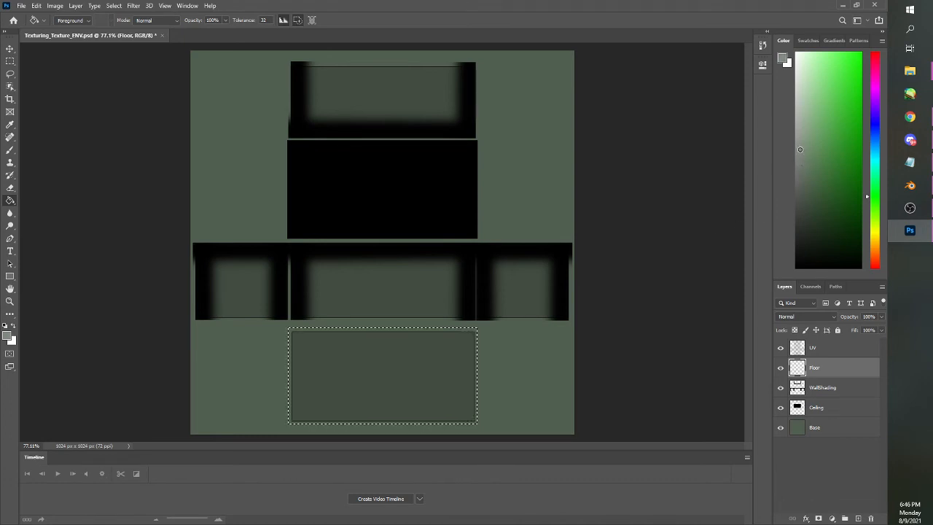
Fill the floor selection with a lighter gray, deselect, and preview it with the UV layer temporarily hidden
click(441, 374)
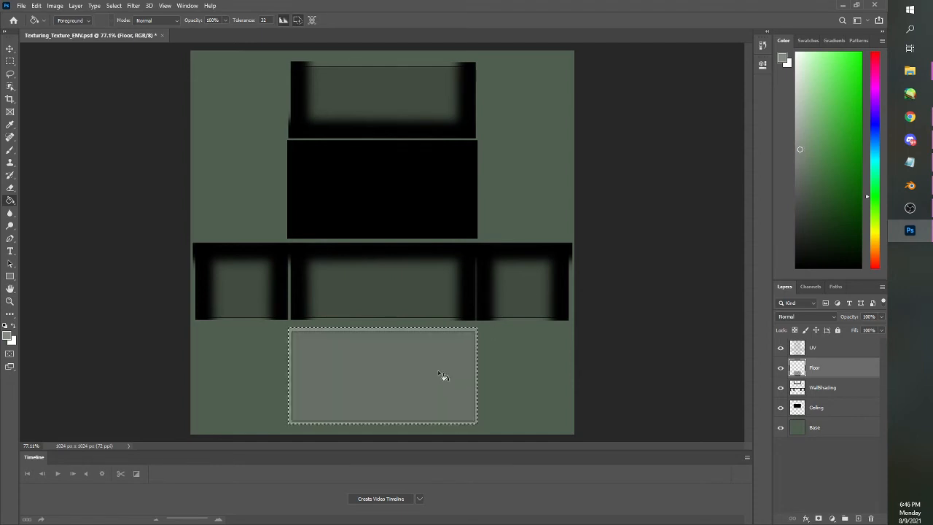
key(ctrl+d)
click(780, 349)
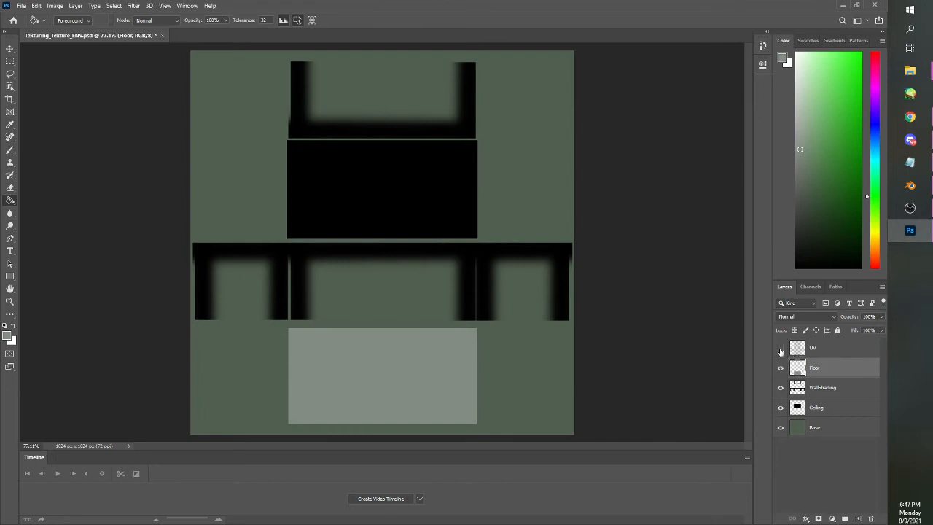
click(780, 349)
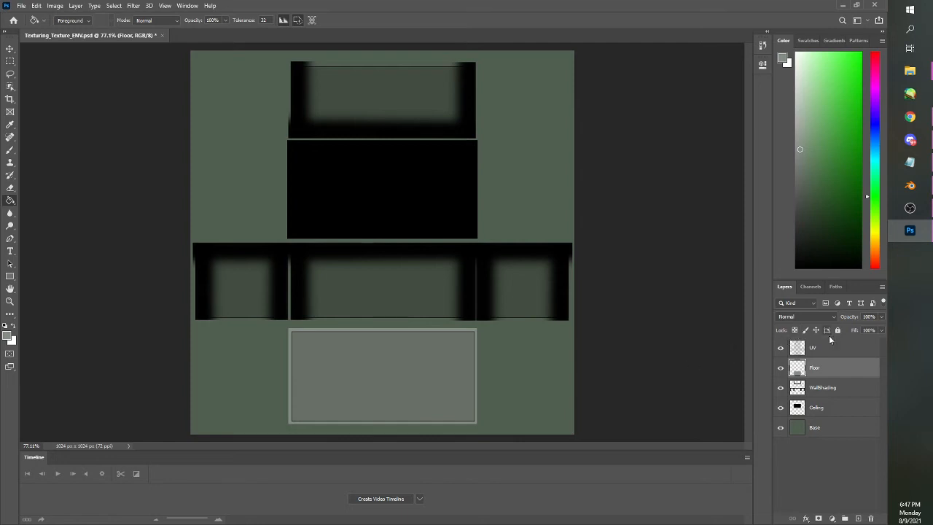
Add a new layer above Floor and set up the soft Brush with a darker gray than the floor
click(859, 520)
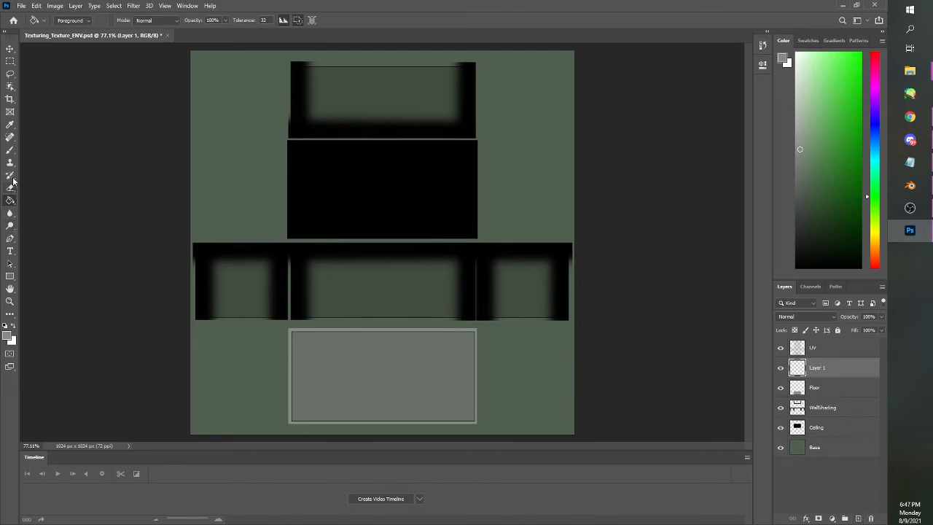
click(10, 150)
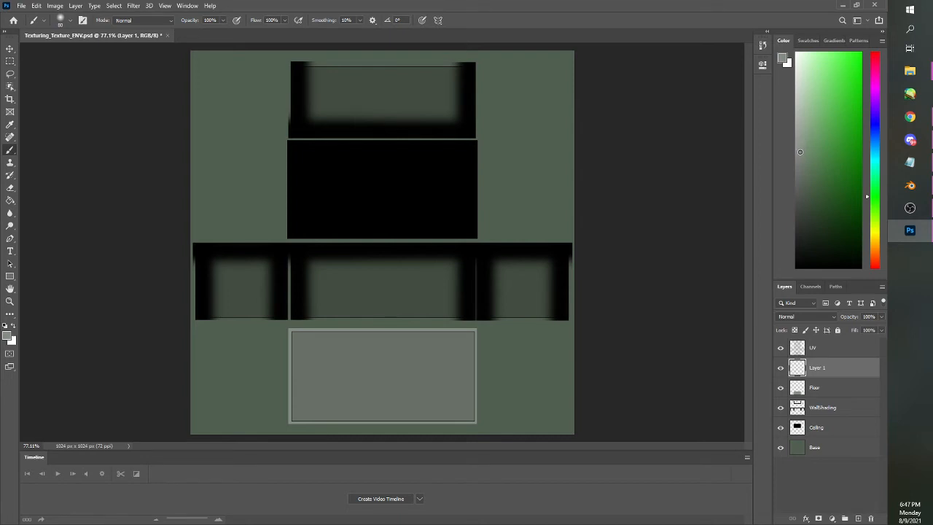
drag(799, 157, 800, 173)
Try a straight soft gray brush stroke along the floor rectangle's upper edge on Layer 1, and undo it
key(z)
click(268, 357)
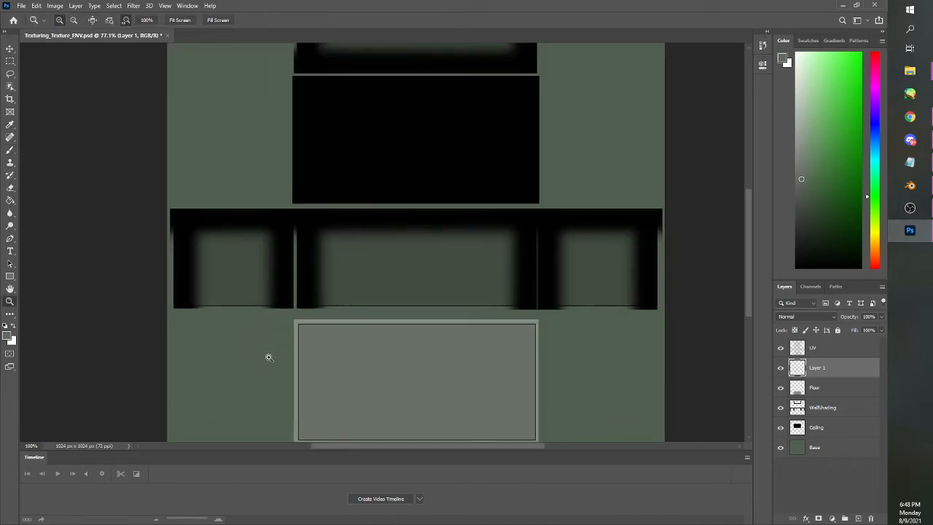
click(268, 357)
key(b)
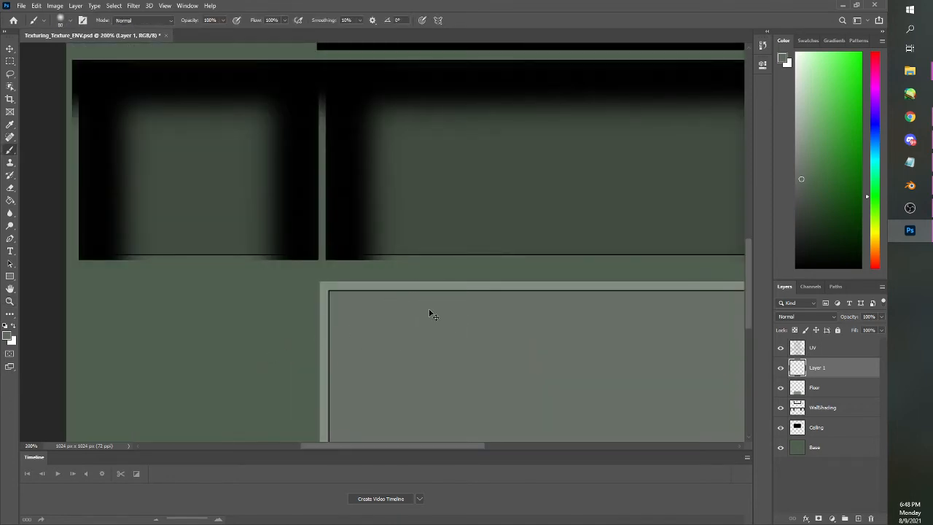
scroll(429, 312, down, 1)
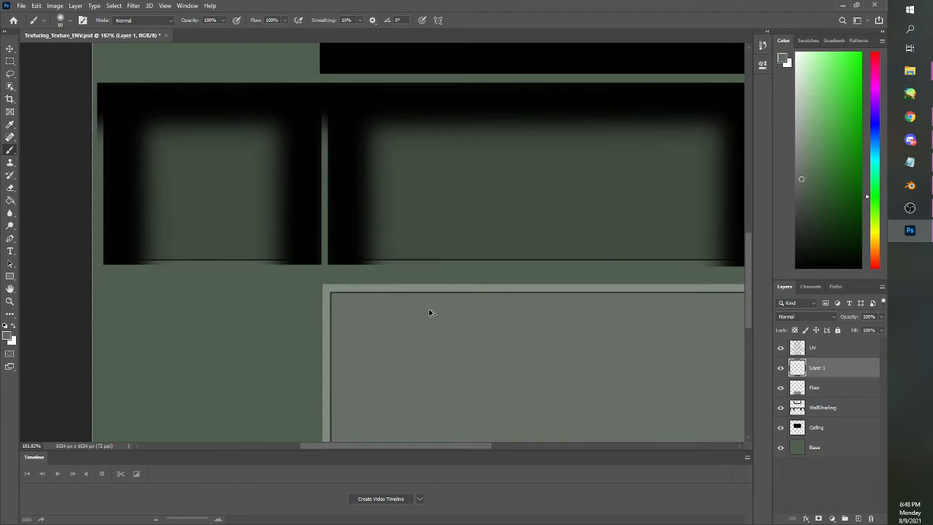
scroll(429, 312, down, 1)
drag(416, 446, 443, 446)
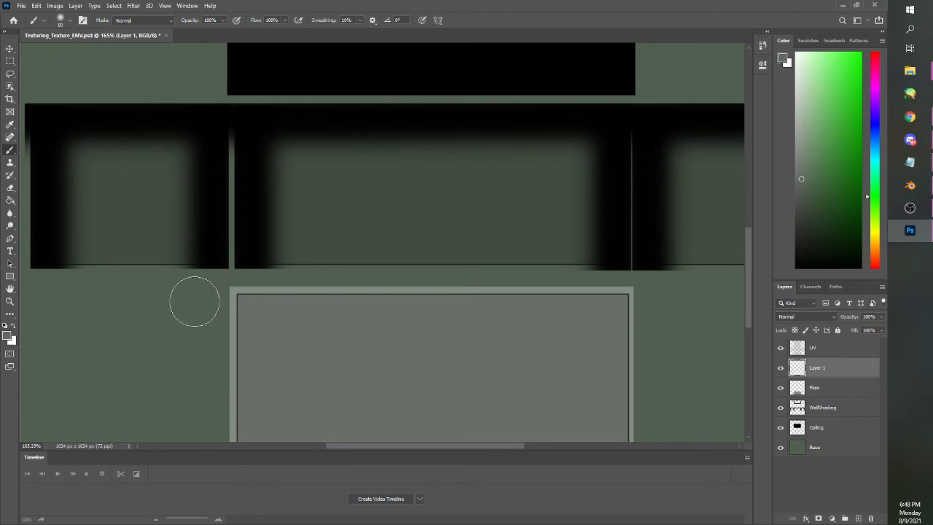
click(193, 301)
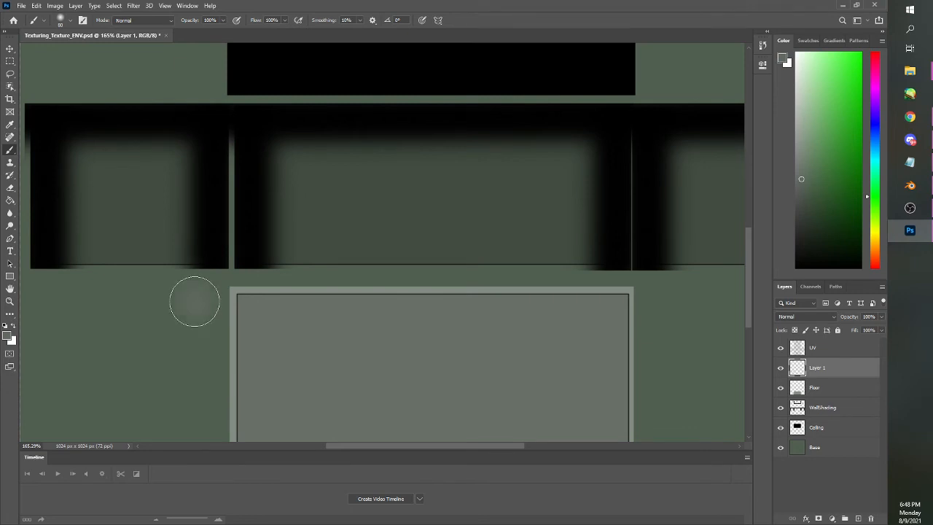
shift+click(675, 298)
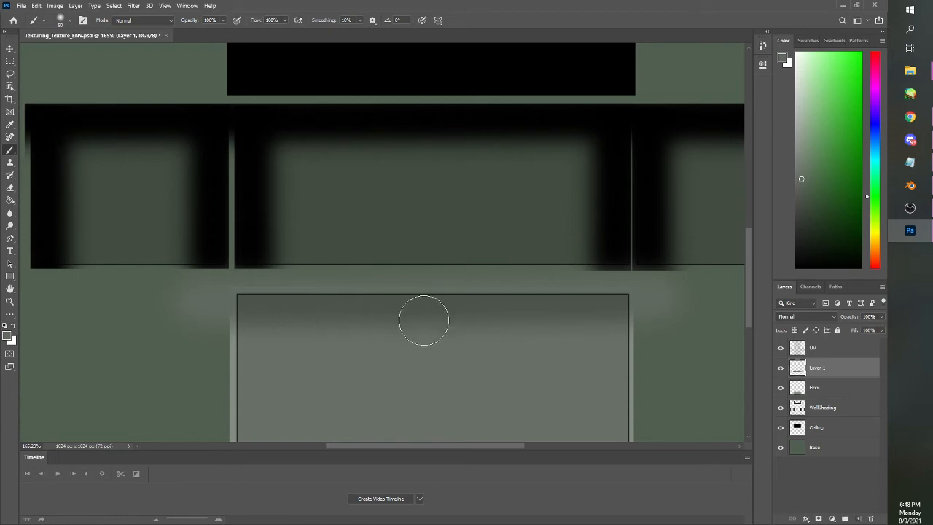
drag(747, 296, 749, 320)
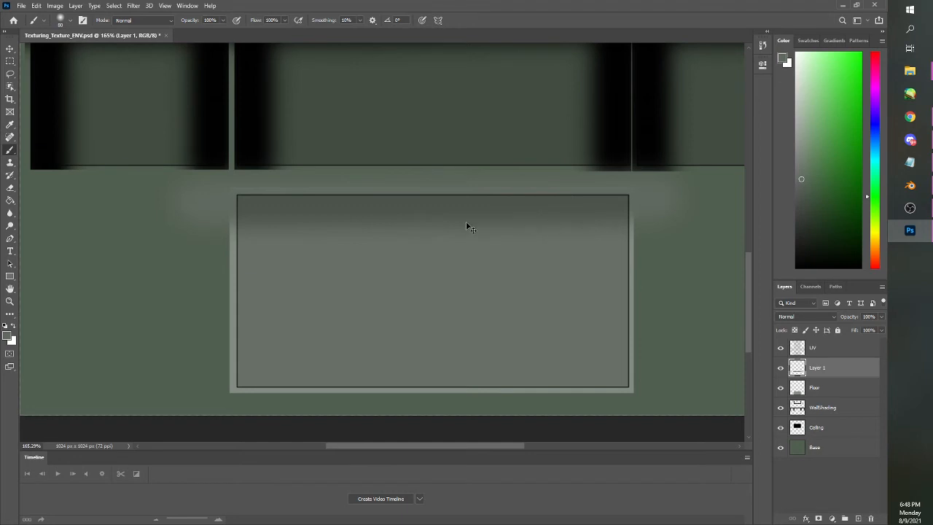
key(ctrl+z)
key(ctrl+z)
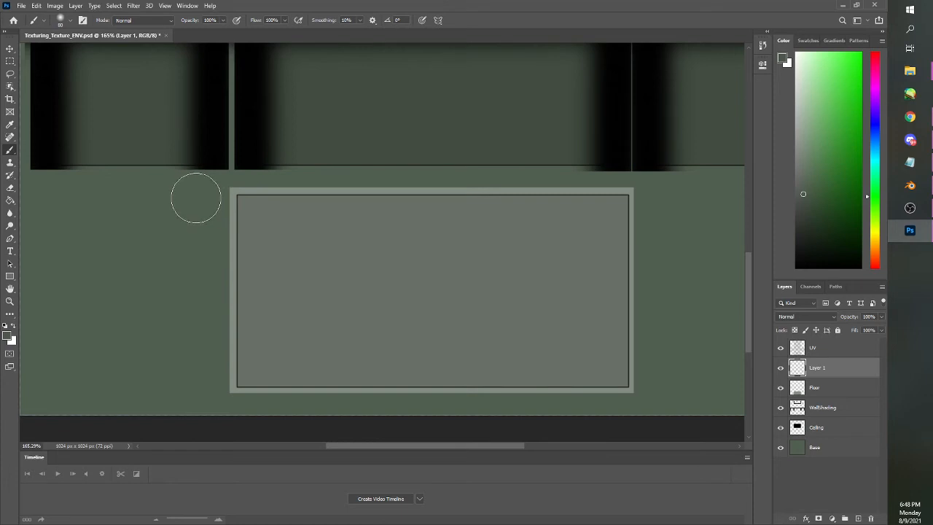
Paint straight soft strokes in a darker gray along the floor rectangle's upper, lower and right edges on Layer 1
shift+click(672, 199)
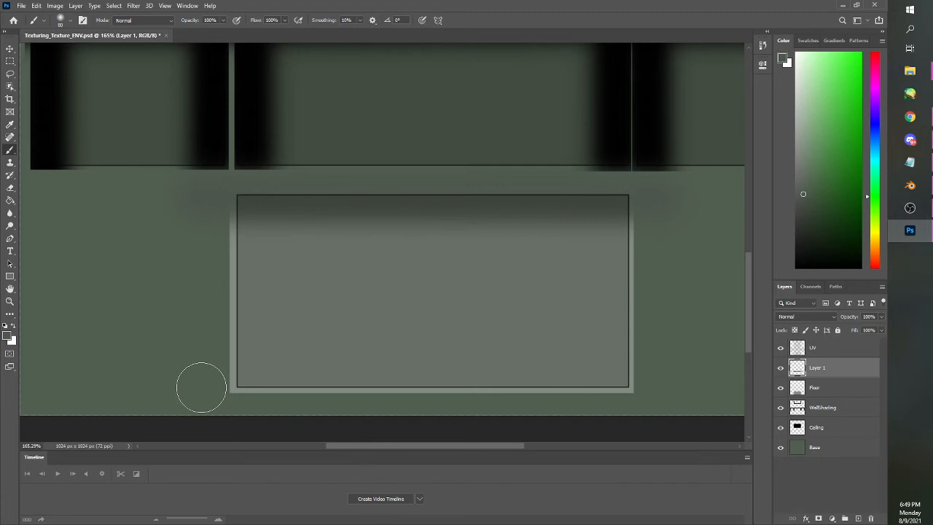
shift+click(672, 384)
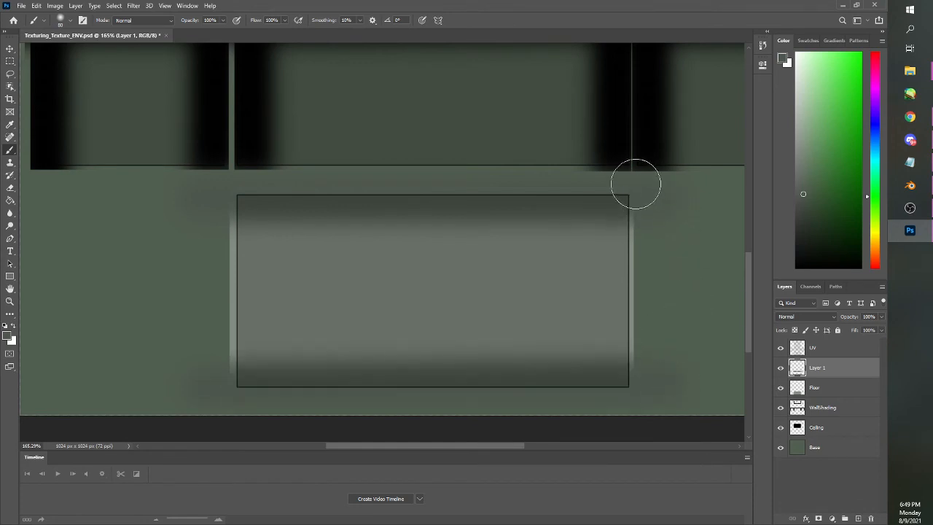
click(631, 153)
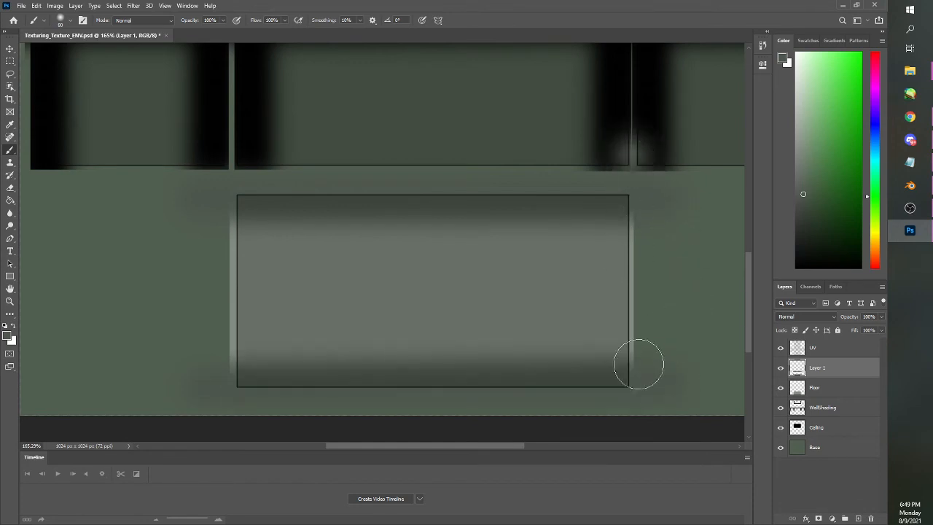
shift+click(631, 423)
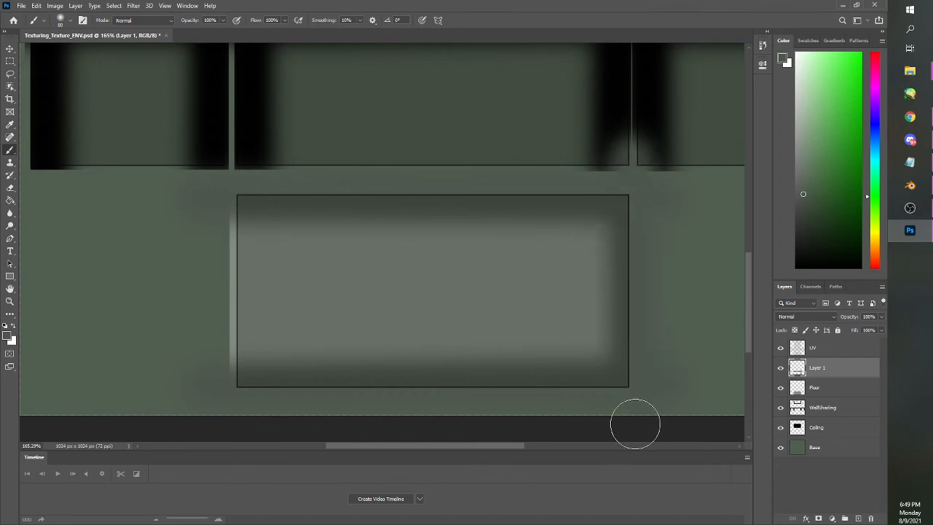
Try a straight soft dark-gray stroke along the floor rectangle's left edge, and undo it
click(233, 145)
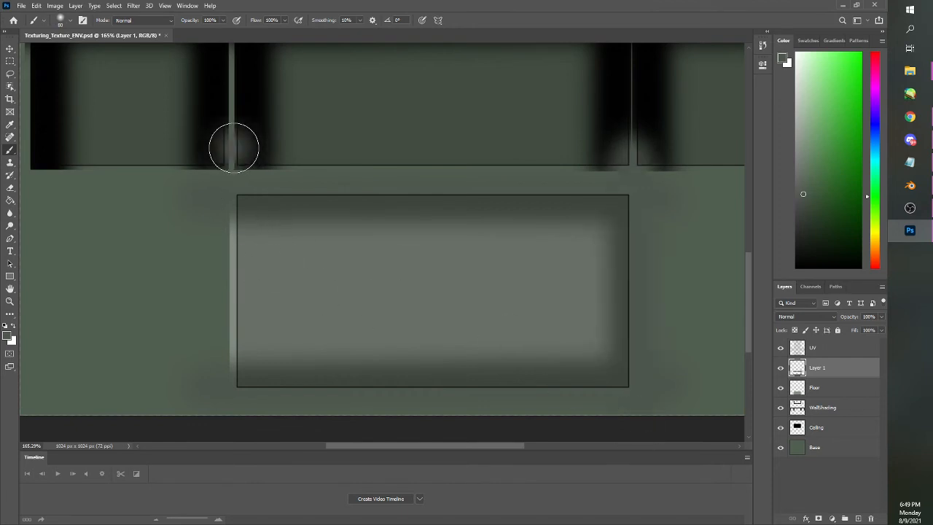
shift+click(229, 435)
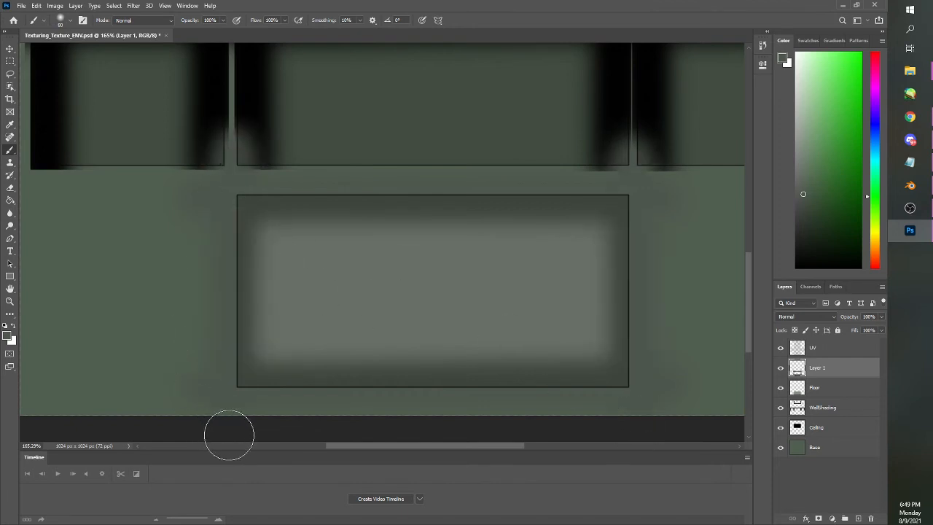
key(ctrl+z)
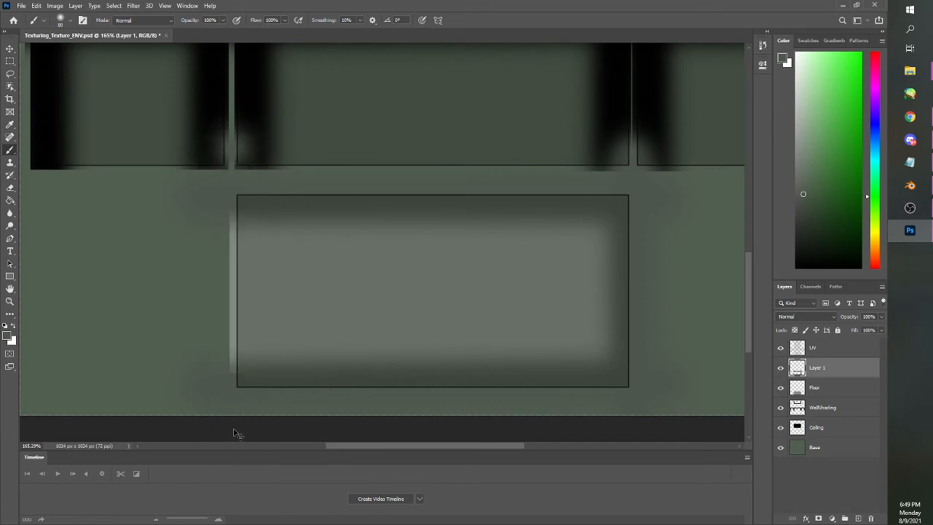
key(ctrl+z)
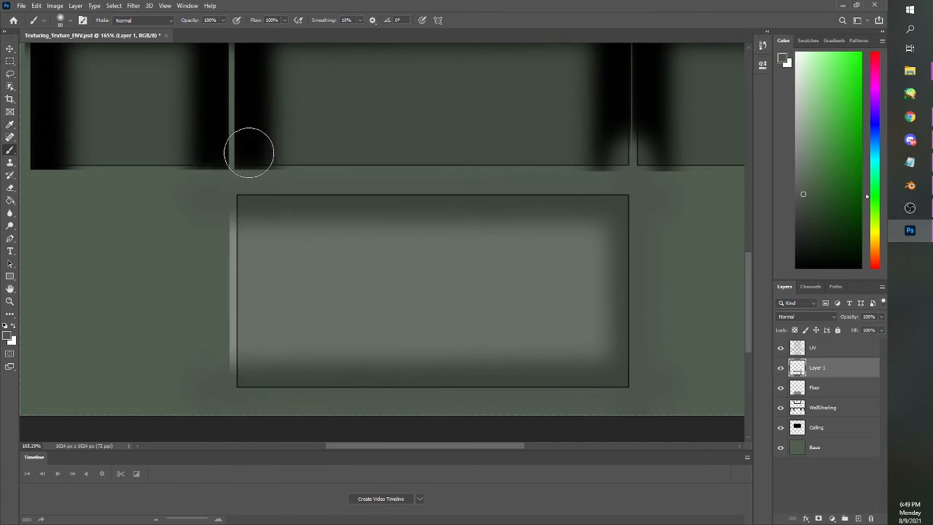
Paint a straight soft dark-gray stroke down the floor rectangle's left edge on Layer 1
click(238, 150)
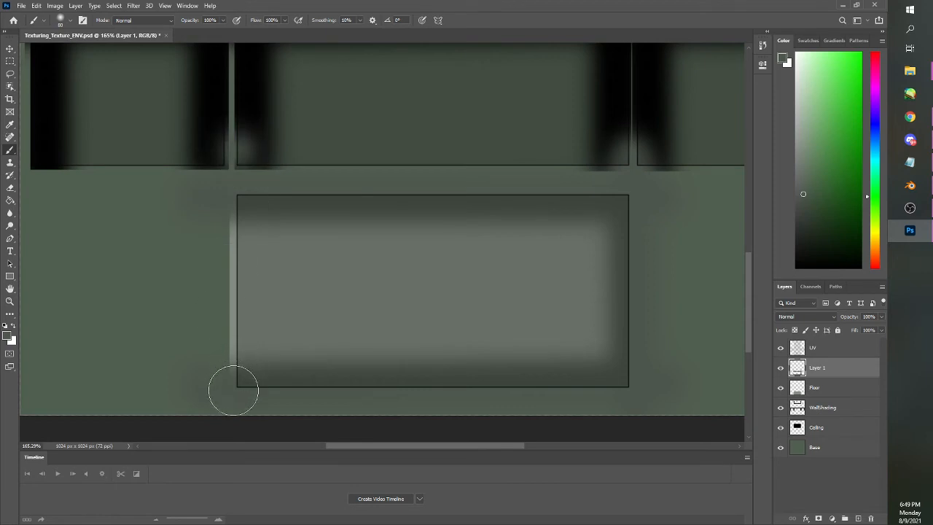
key(ctrl+z)
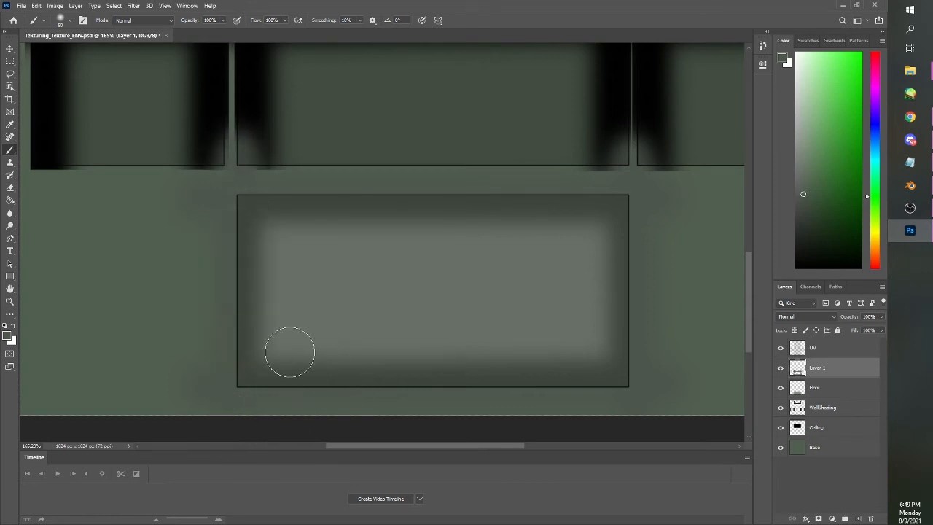
Select the areas surrounding the floor rectangle on all four sides with combined rectangular marquees, leaving the floor itself unselected
click(11, 61)
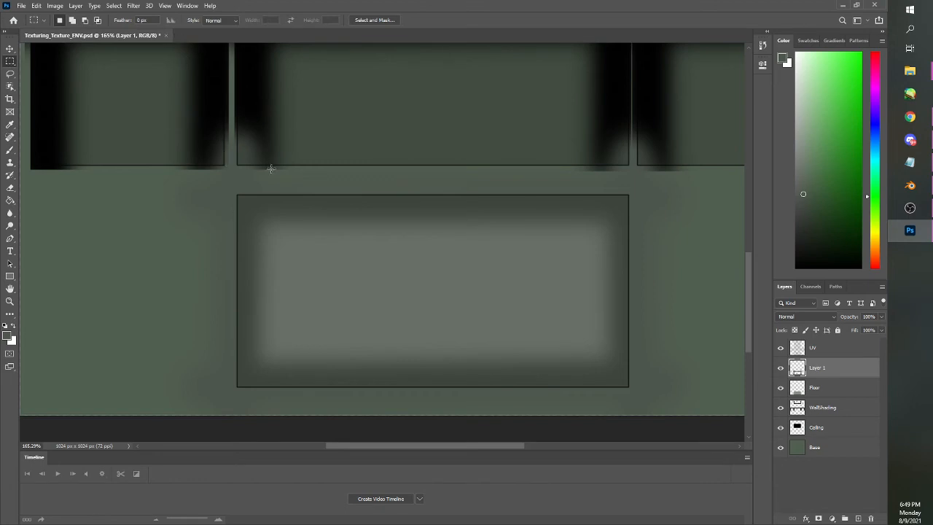
scroll(277, 179, down, 2)
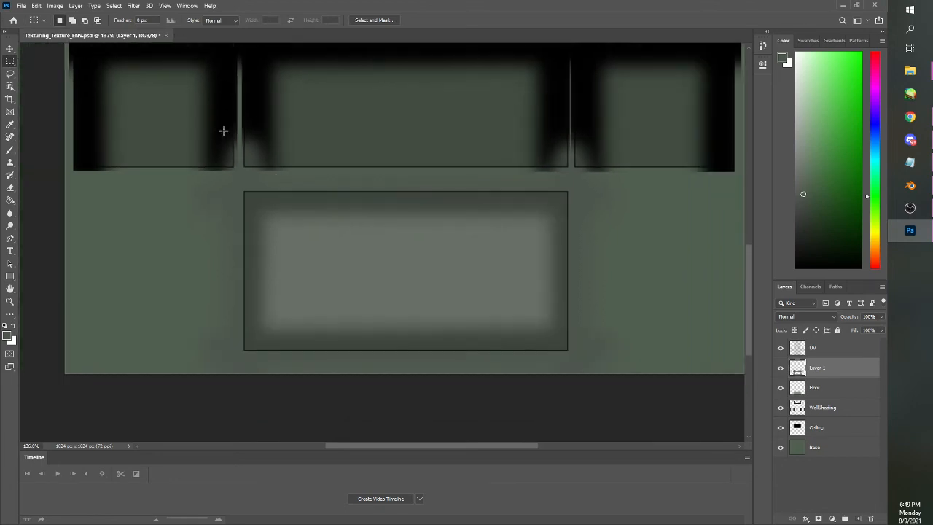
drag(161, 95, 617, 187)
drag(709, 387, 575, 132)
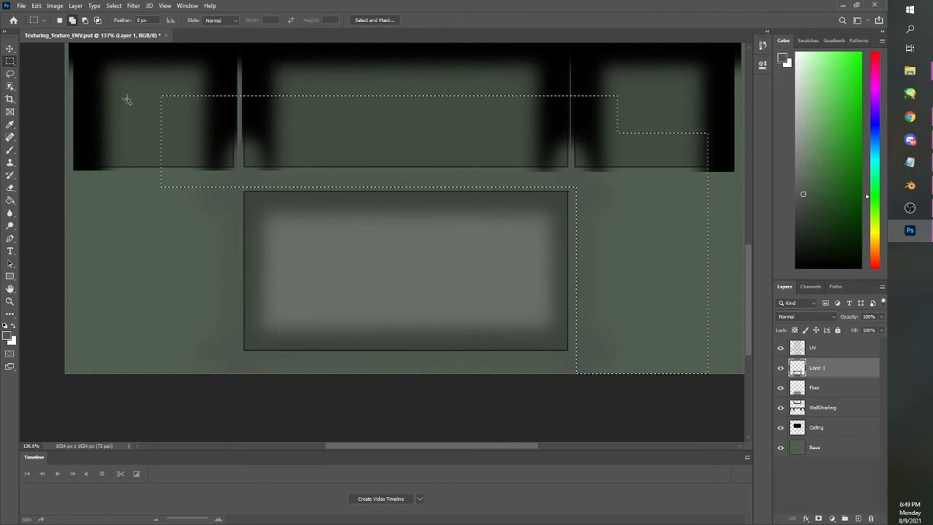
drag(107, 95, 238, 387)
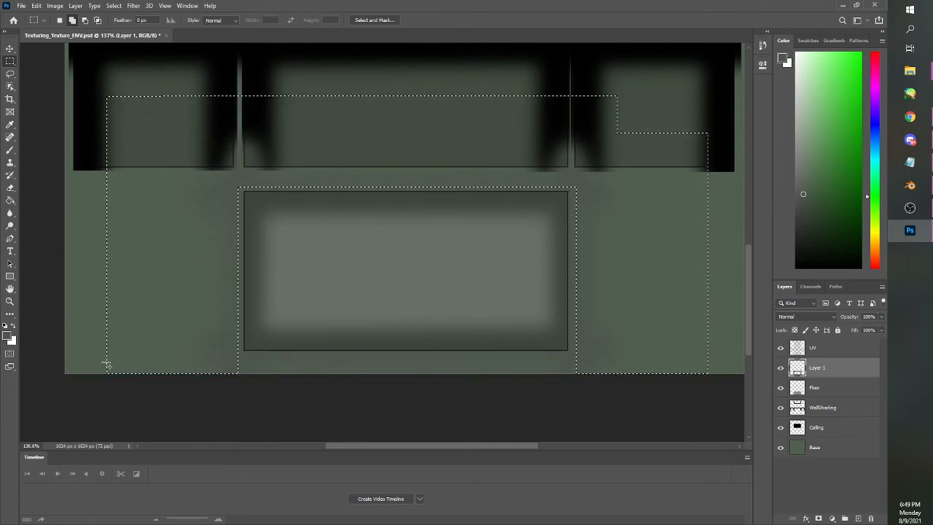
drag(558, 401, 583, 420)
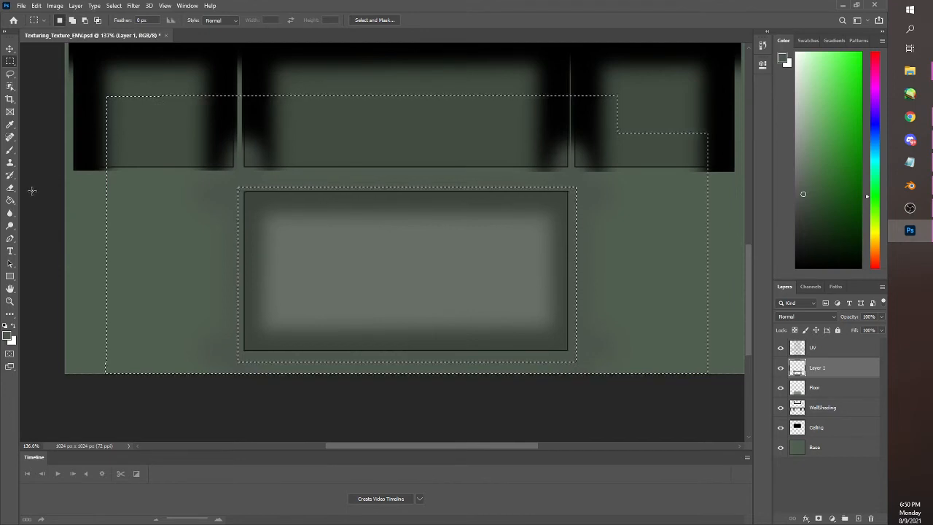
Erase the gray shading overspill inside the selection on Layer 1 with the Eraser at size 150, and deselect
click(10, 187)
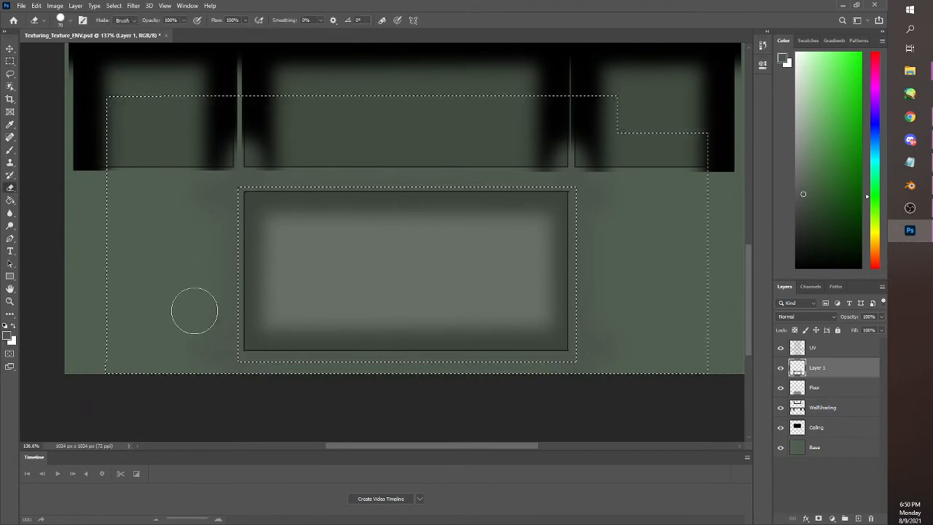
key(bracketright)
key(bracketright)
key(bracketright)
key(bracketright)
key(bracketright)
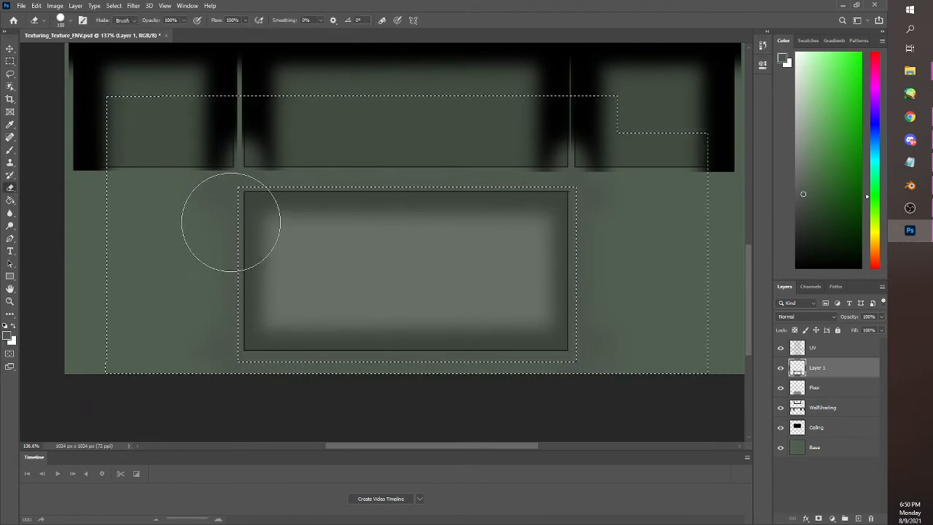
mouse_move(279, 149)
mouse_down()
mouse_move(302, 142)
mouse_move(493, 163)
mouse_move(420, 182)
mouse_move(481, 182)
mouse_move(579, 211)
mouse_move(612, 268)
mouse_move(610, 341)
mouse_move(679, 359)
mouse_up()
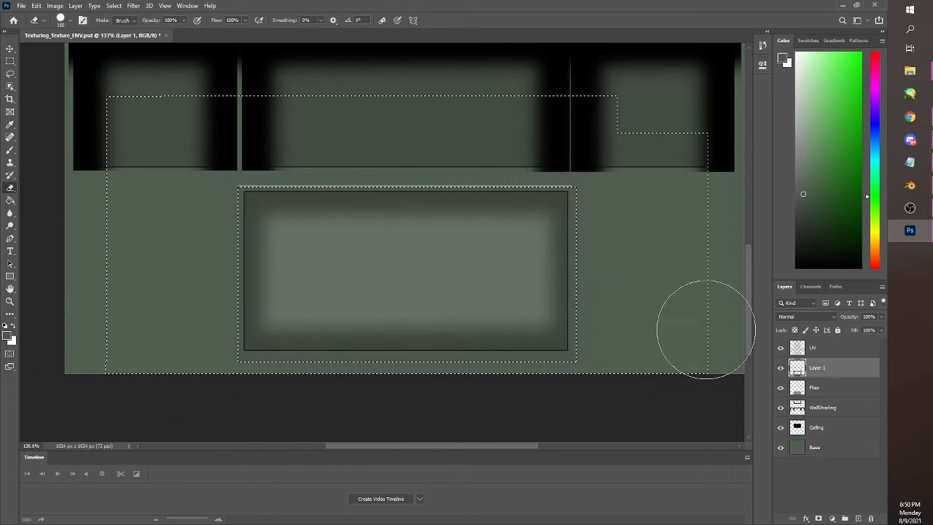
key(ctrl+d)
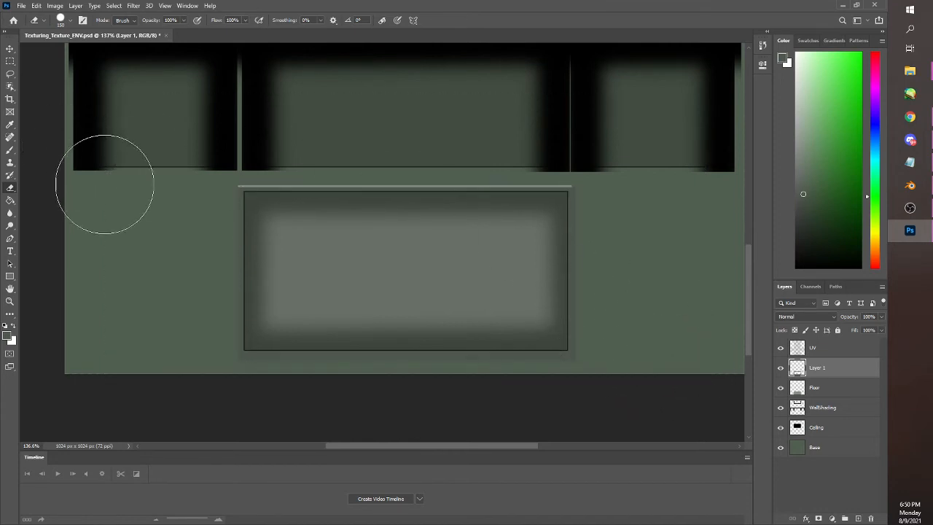
Hide the UV layer and save the Photoshop document
click(9, 61)
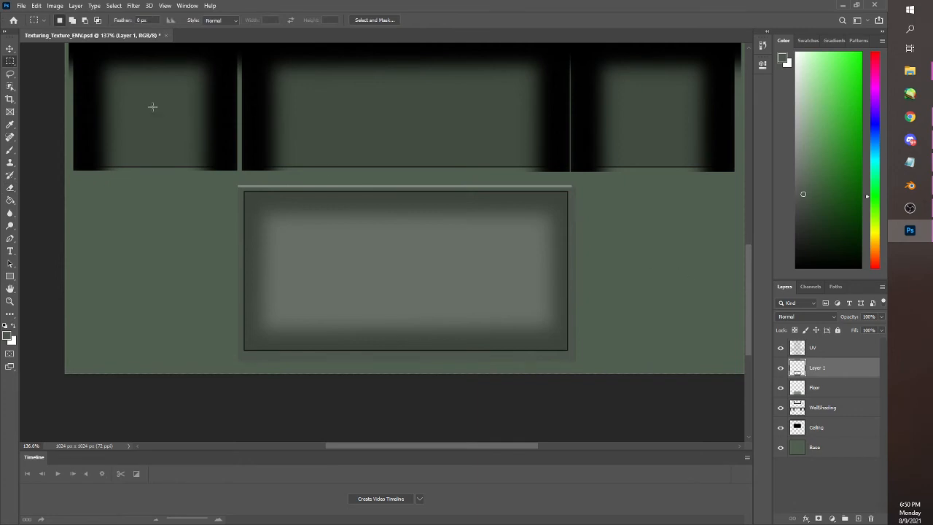
click(781, 347)
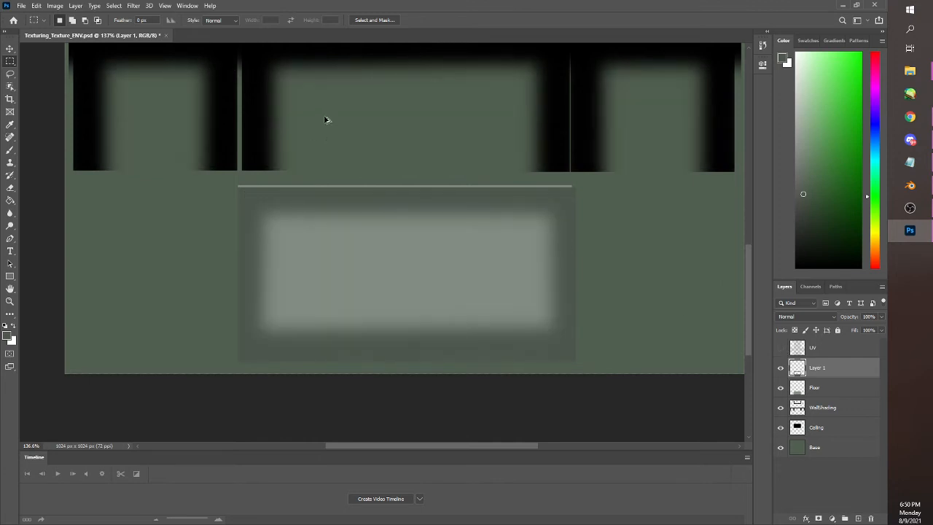
scroll(326, 120, down, 5)
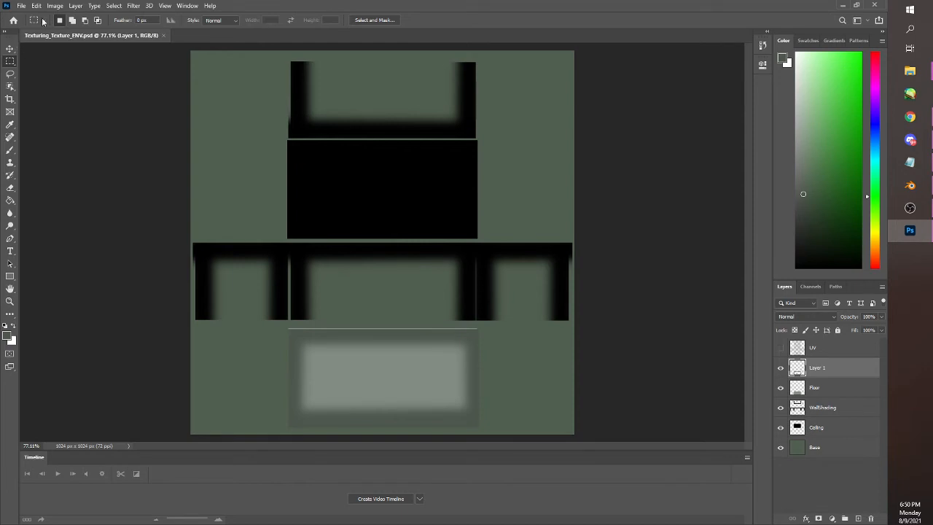
Export the texture as a PNG to the Activity Files folder, replacing the existing Texturing_Texture_ENV.png
click(24, 7)
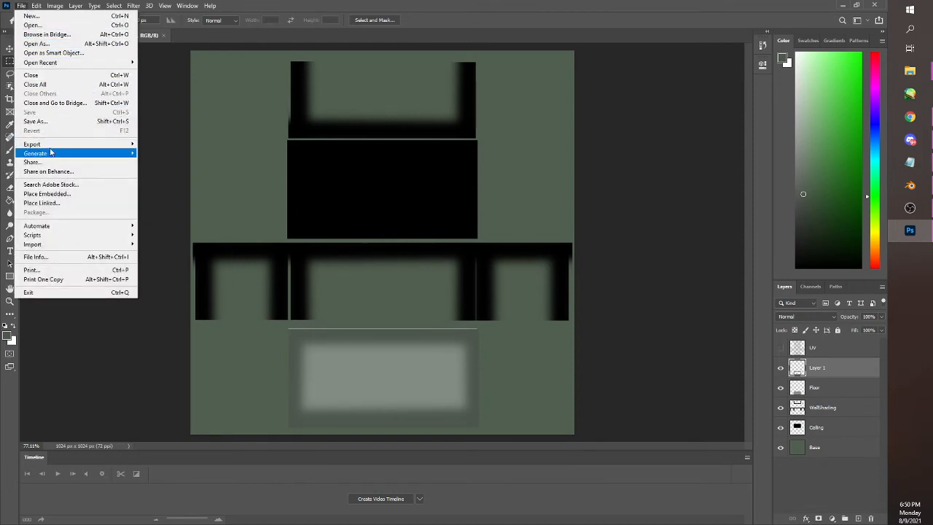
mouse_move(104, 143)
click(150, 144)
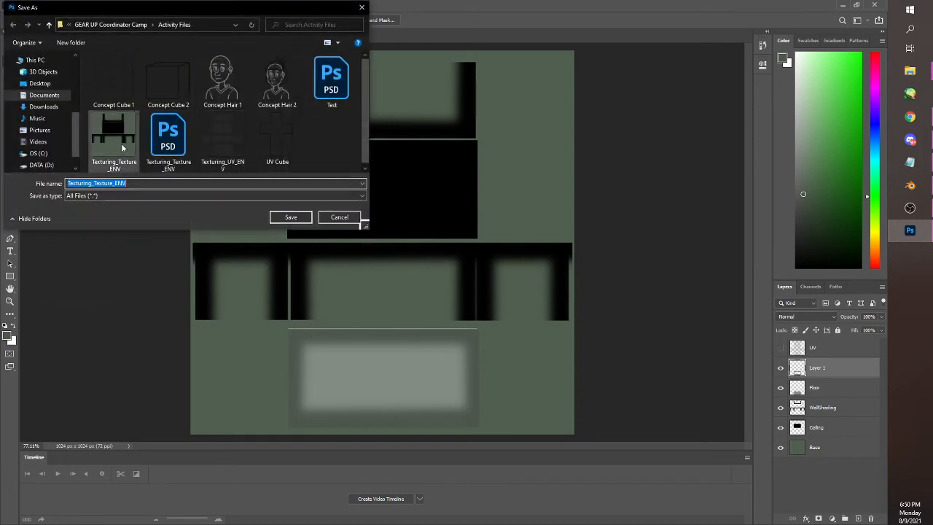
click(303, 216)
click(467, 267)
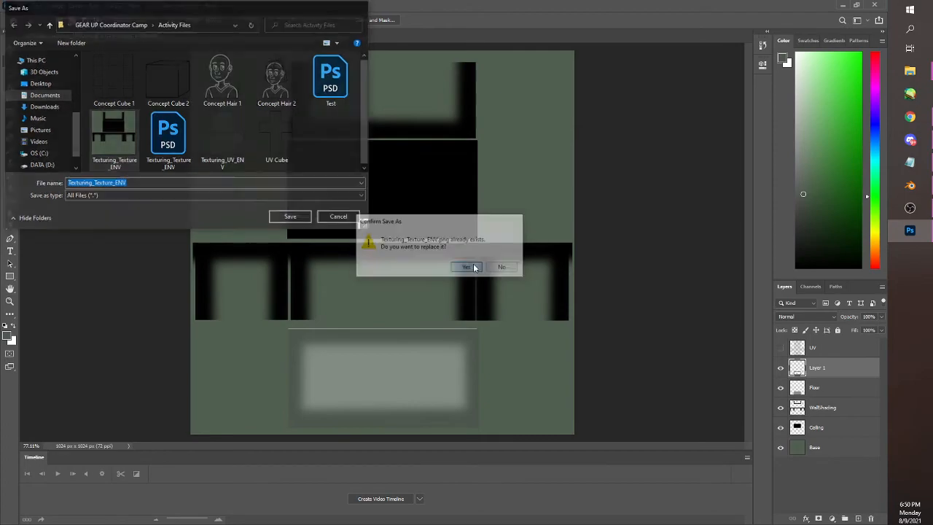
Switch to Blender's Shading workspace and load the updated Texturing_Texture_ENV.png into the building material's image texture node
click(910, 185)
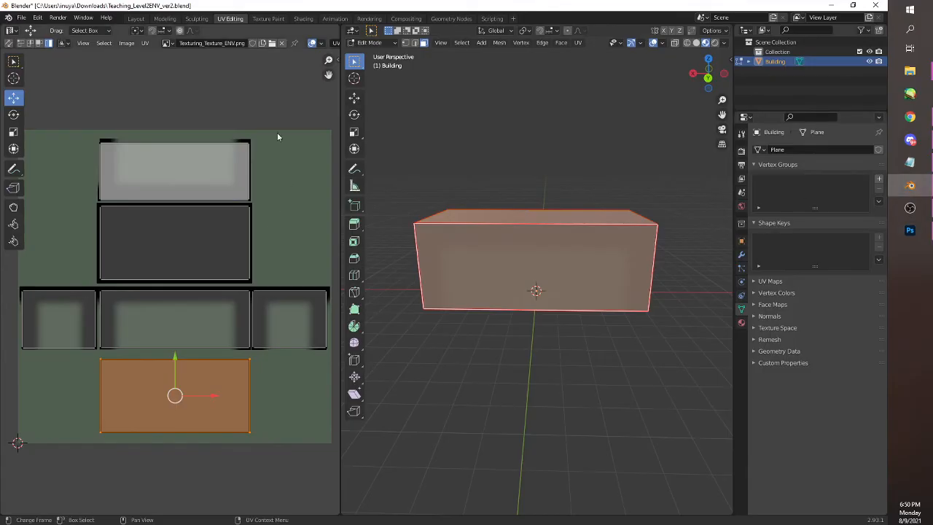
click(303, 18)
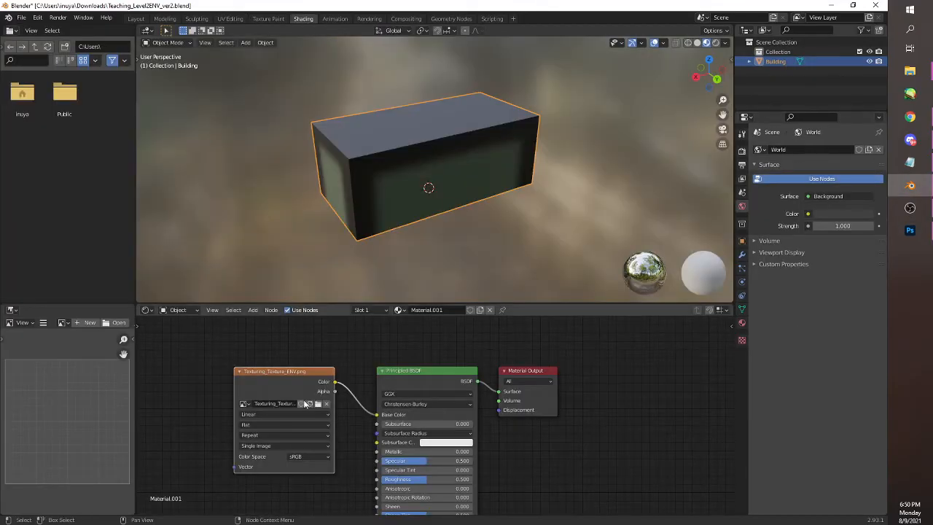
click(316, 404)
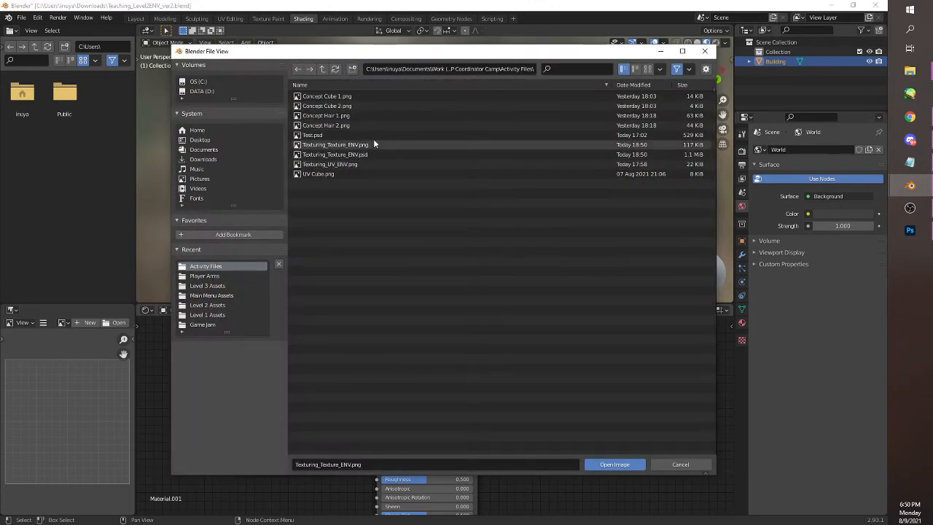
click(376, 144)
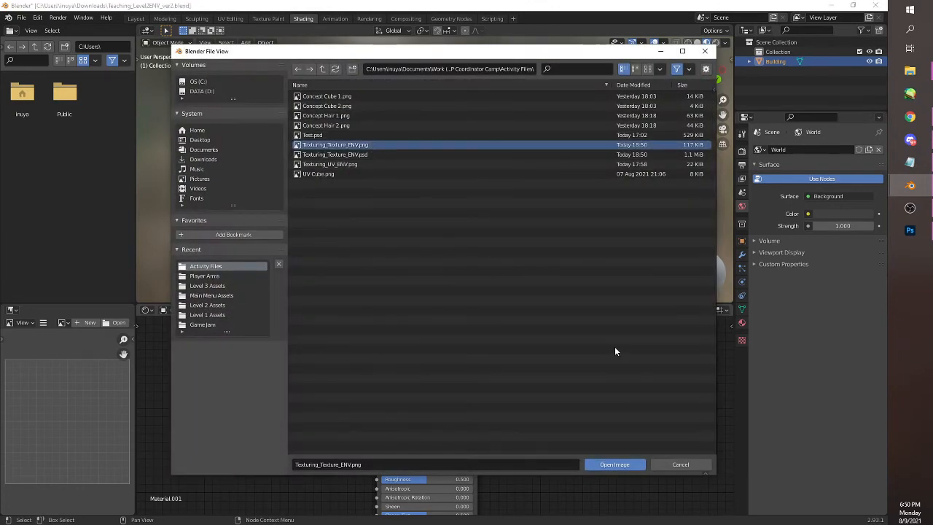
click(616, 464)
drag(412, 246, 468, 252)
scroll(492, 222, up, 8)
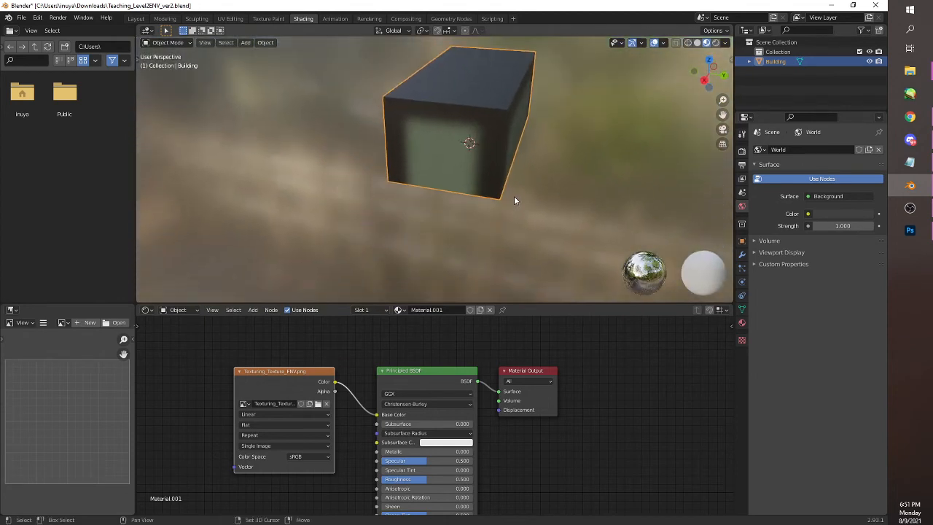
scroll(493, 220, up, 1)
mouse_move(492, 221)
mouse_down()
mouse_move(513, 159)
mouse_move(453, 271)
mouse_move(464, 120)
mouse_move(506, 113)
mouse_move(483, 161)
mouse_move(545, 166)
mouse_move(524, 177)
mouse_move(372, 200)
mouse_move(270, 175)
mouse_move(374, 171)
mouse_move(411, 222)
mouse_move(430, 195)
mouse_move(469, 202)
mouse_move(554, 248)
mouse_move(352, 190)
mouse_move(281, 214)
mouse_move(281, 200)
mouse_move(446, 223)
mouse_move(522, 217)
mouse_move(473, 215)
mouse_move(446, 227)
mouse_move(487, 226)
mouse_up()
scroll(474, 215, down, 7)
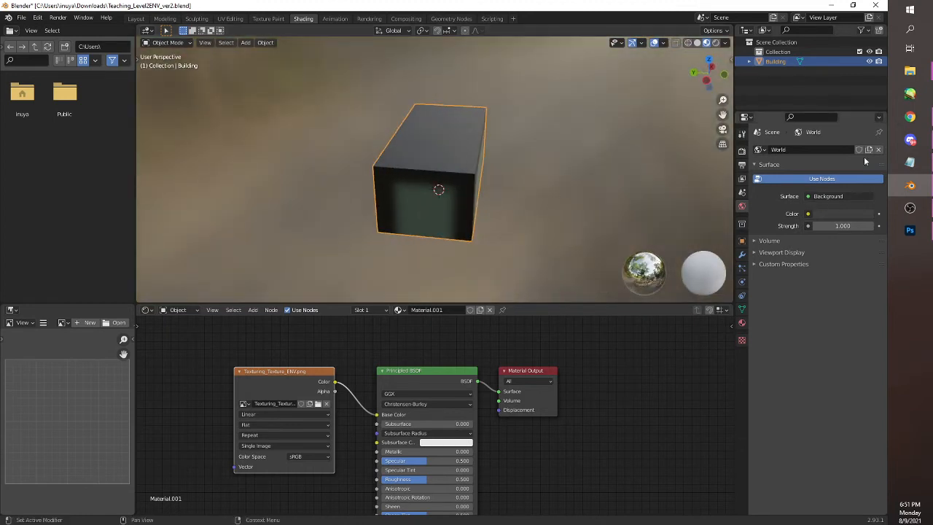
Switch to Chrome and search Google Images for "tile texture"
click(910, 230)
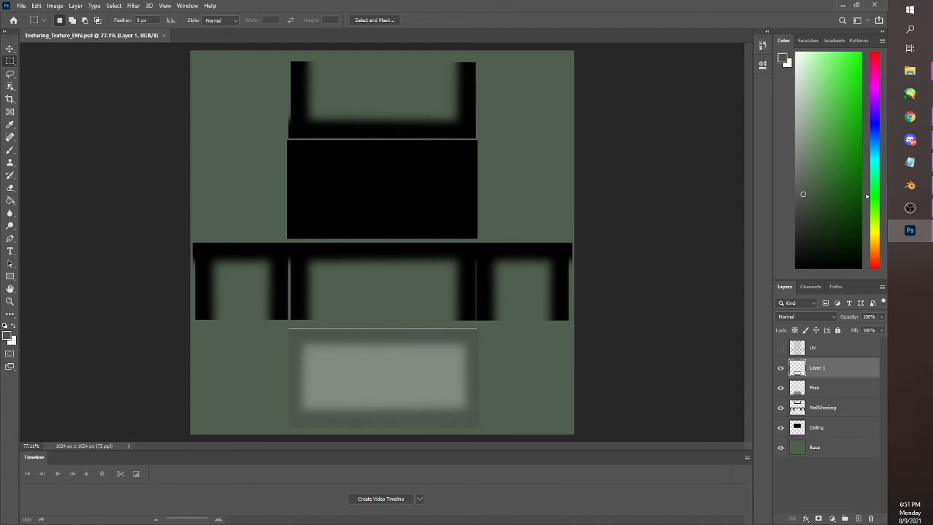
key(alt+Tab)
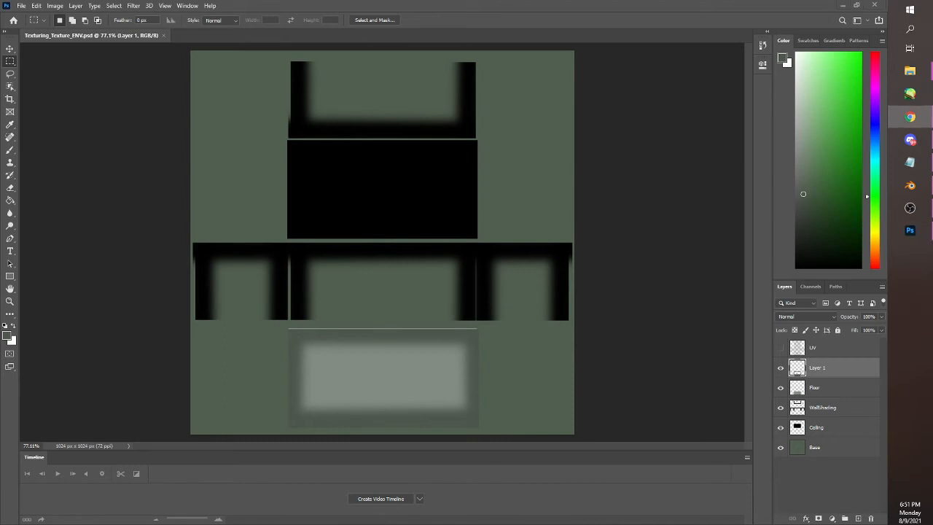
drag(0, 80, 407, 3)
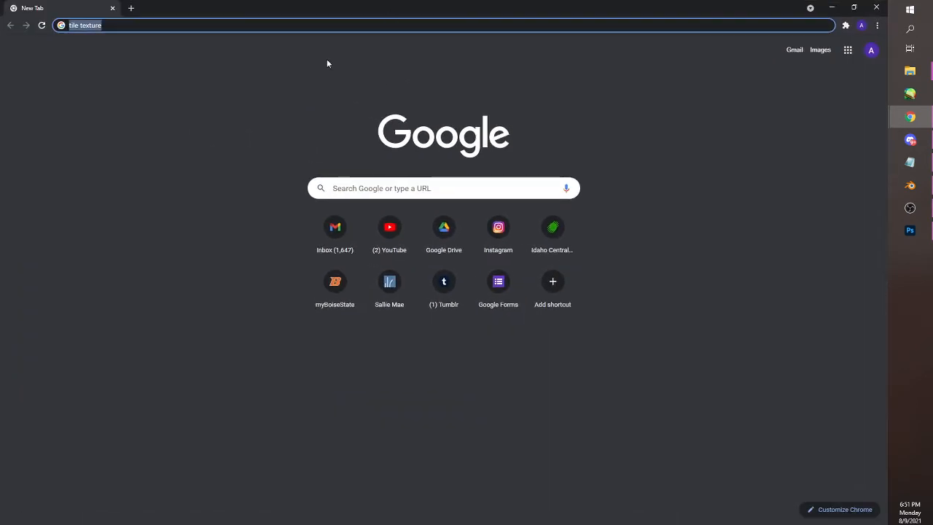
key(Return)
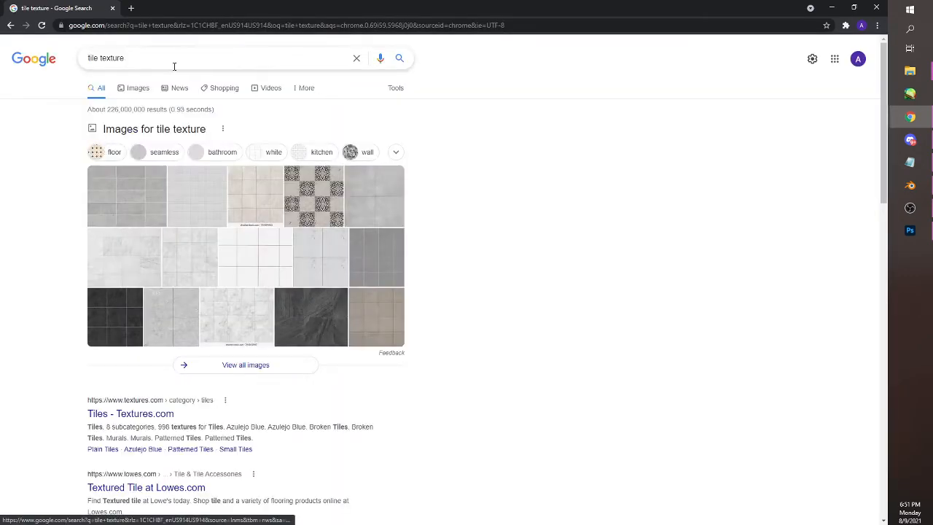
click(138, 88)
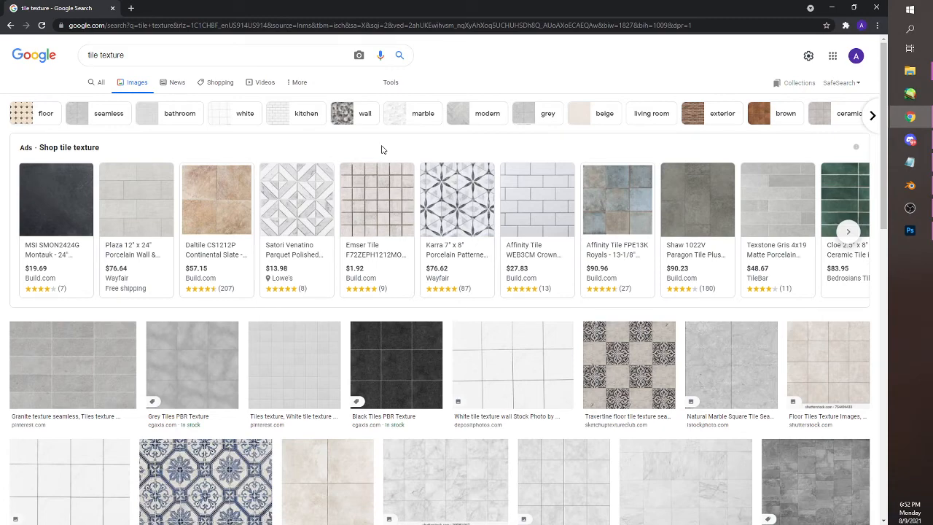
scroll(381, 150, down, 2)
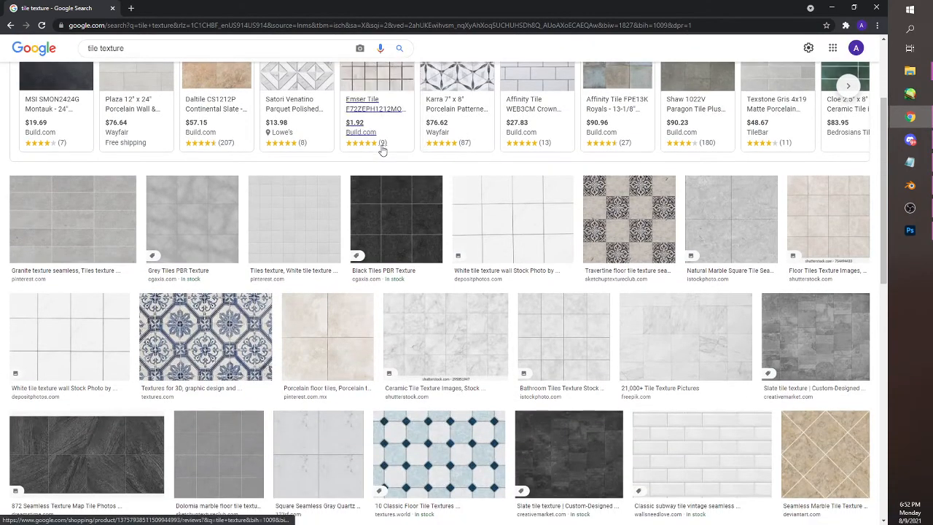
Open the iStock "White Tile Texture Seamless" image in its own tab and copy the image
click(109, 340)
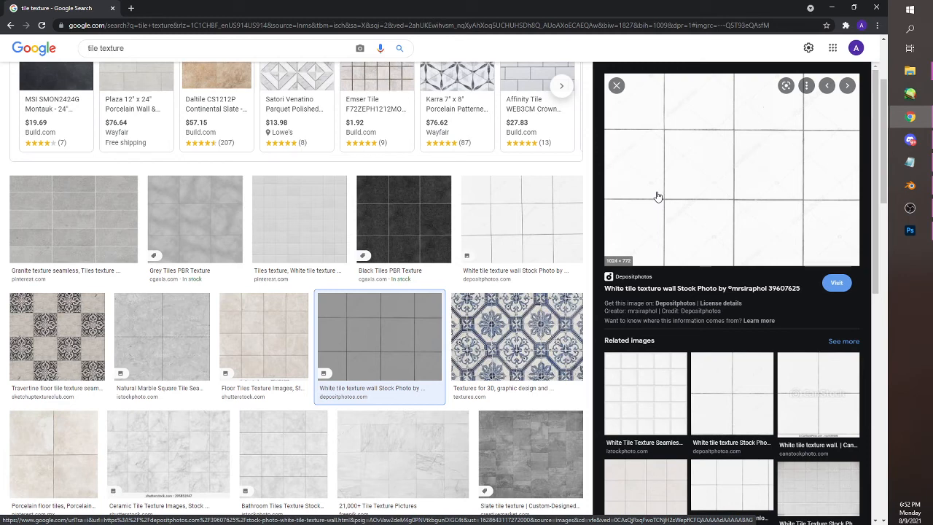
click(645, 394)
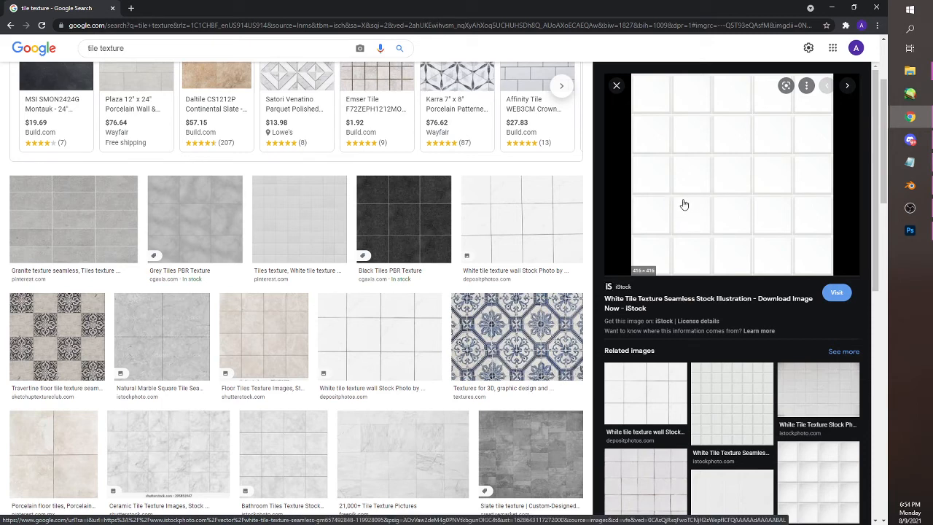
right_click(684, 202)
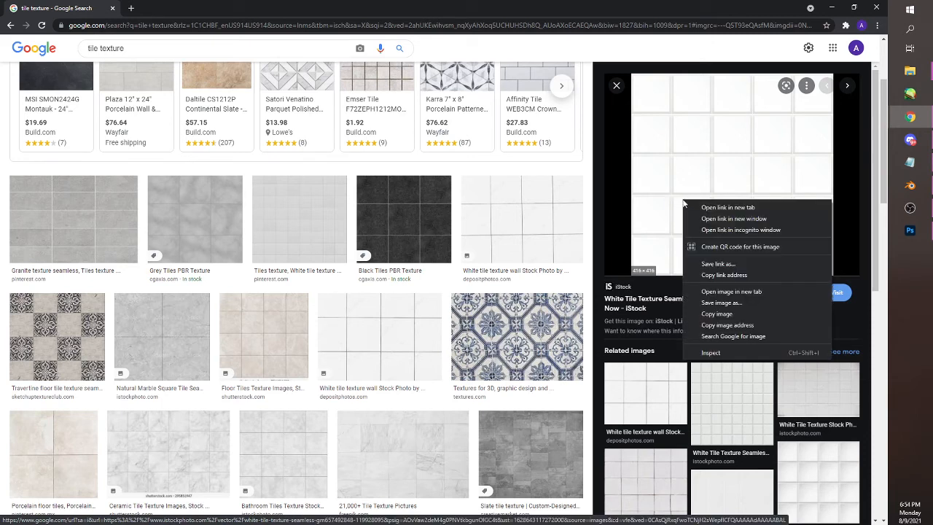
click(707, 292)
click(178, 9)
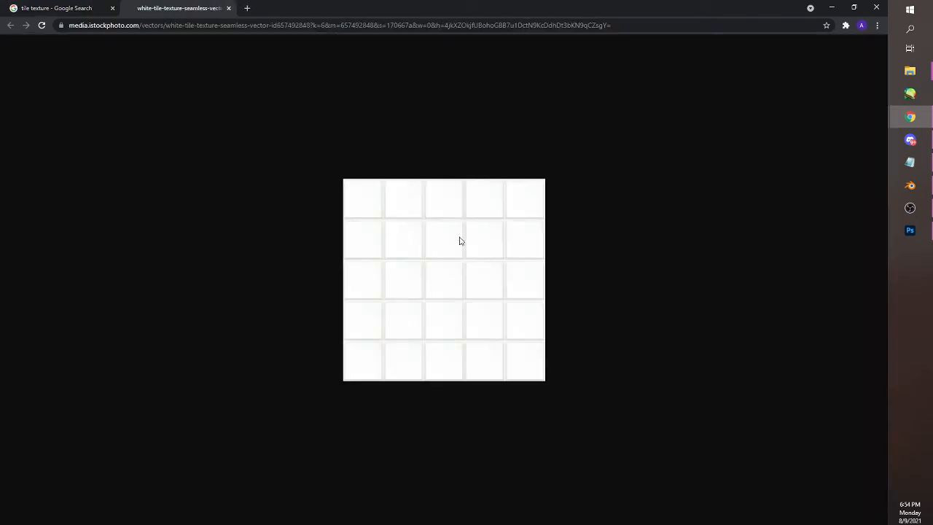
right_click(441, 256)
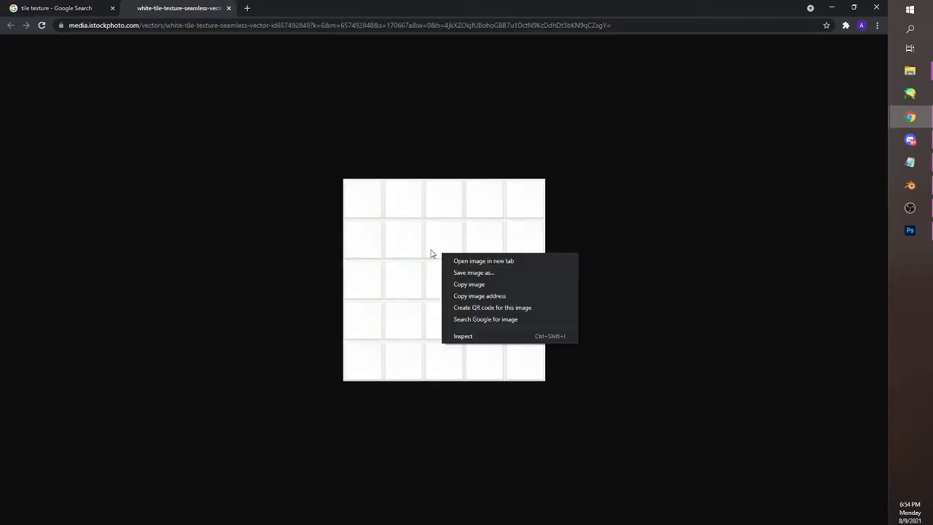
click(465, 286)
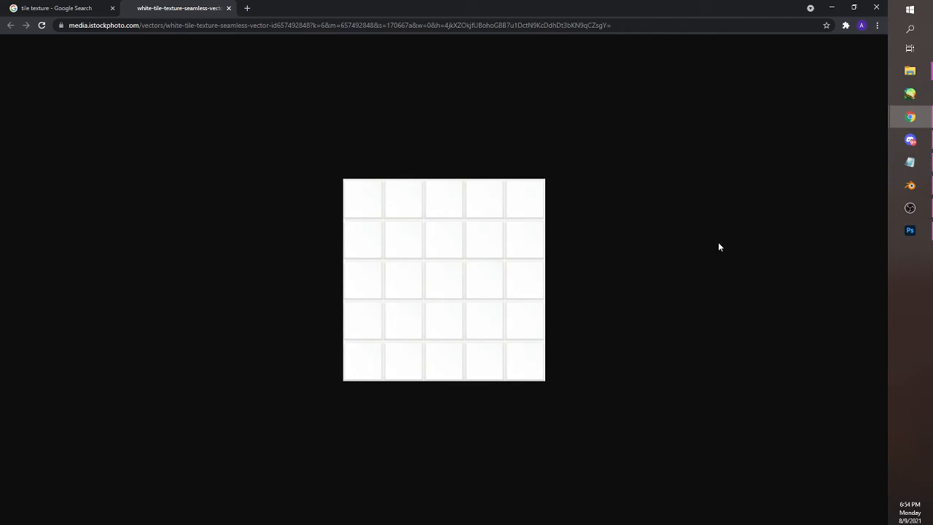
Switch to Photoshop, paste the copied tile image as a new layer, and move it down over the floor area
click(909, 230)
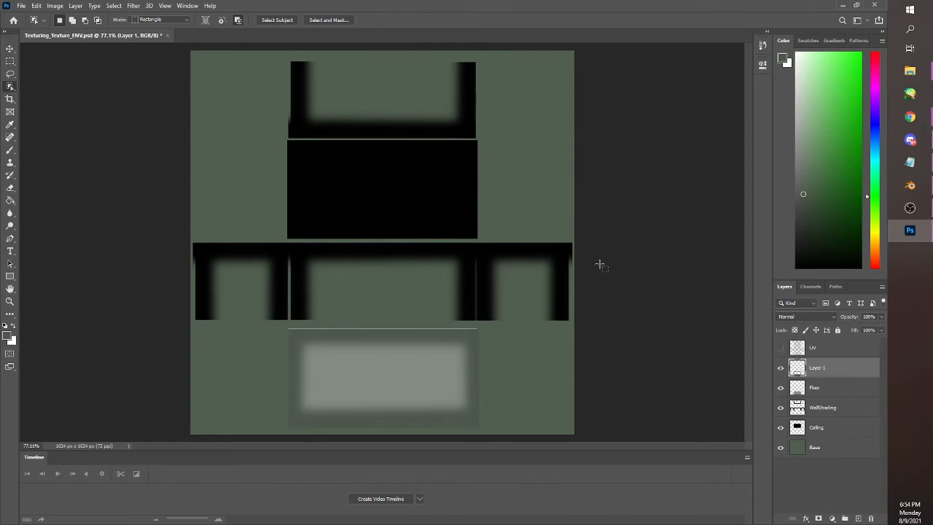
key(ctrl+v)
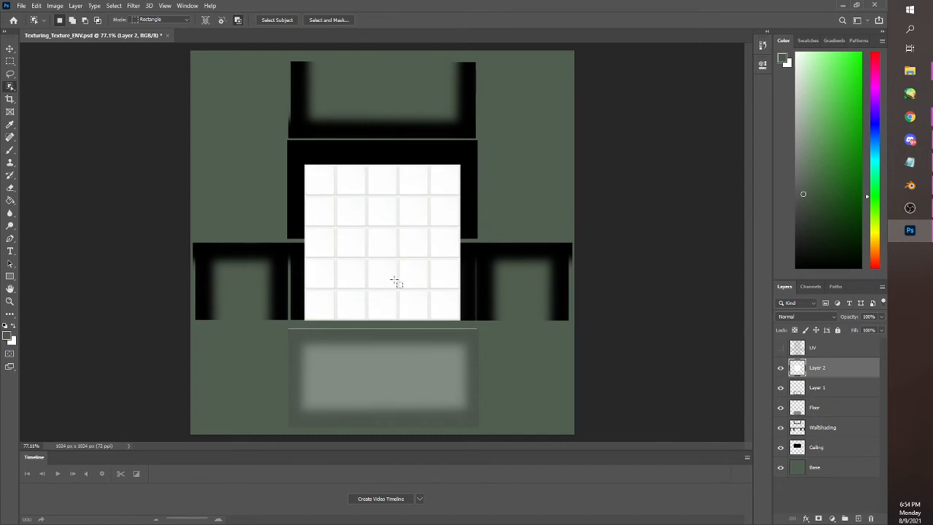
drag(387, 260, 378, 346)
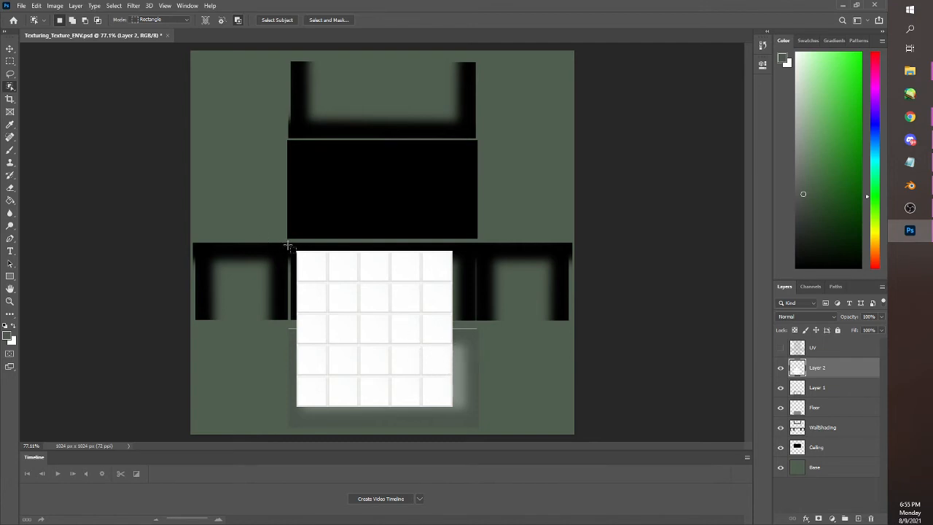
Scale the pasted tile image down to about 29% in the lower corner of the floor area
drag(288, 246, 467, 416)
key(ctrl+1)
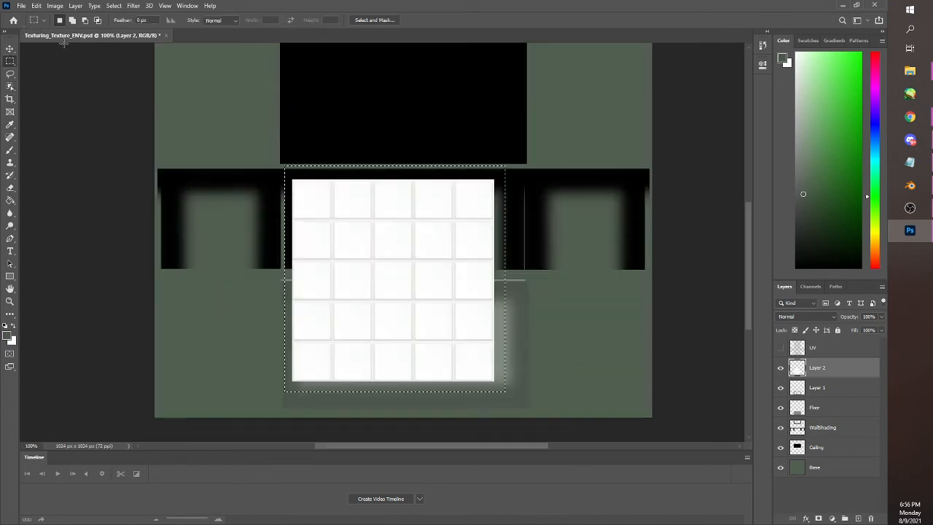
click(36, 6)
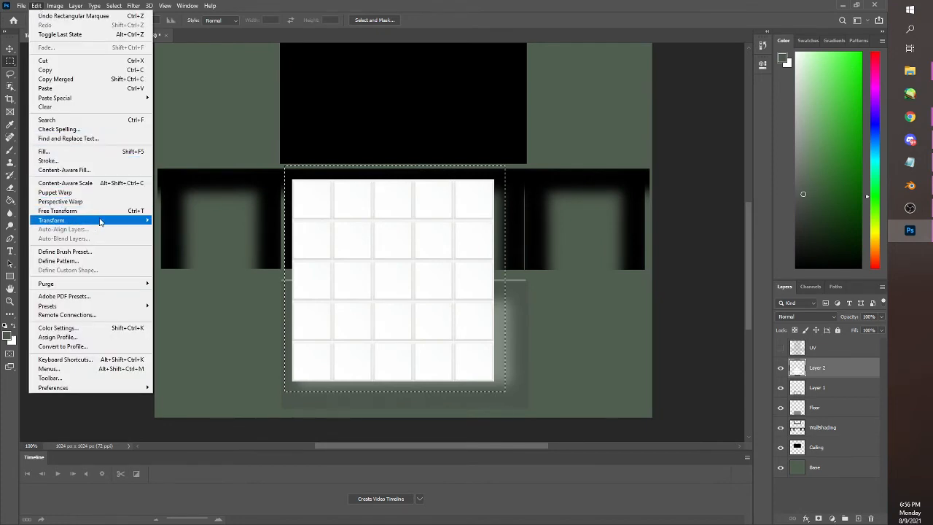
mouse_move(81, 220)
click(175, 235)
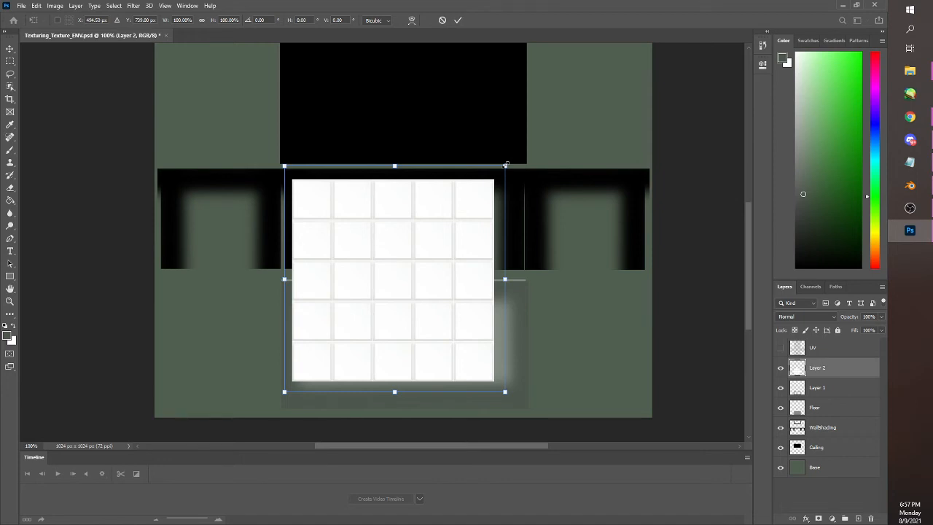
drag(505, 165, 349, 328)
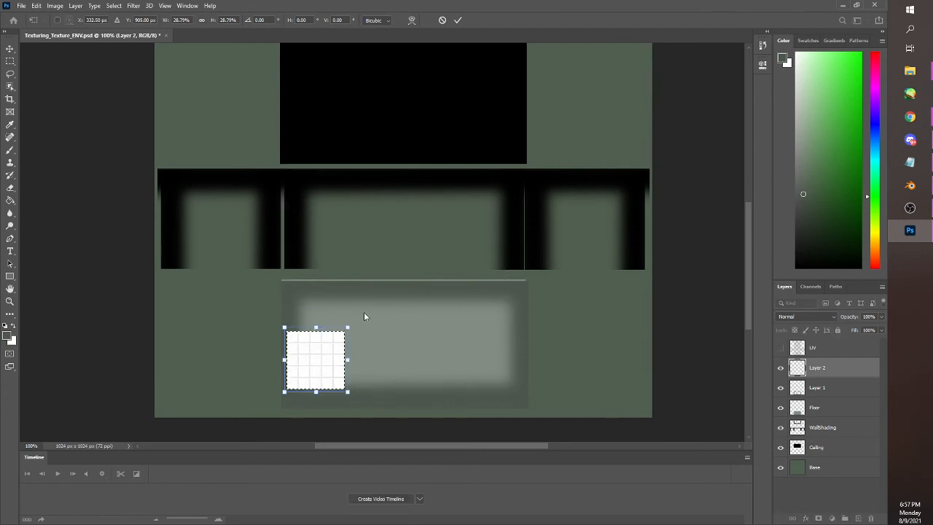
key(Return)
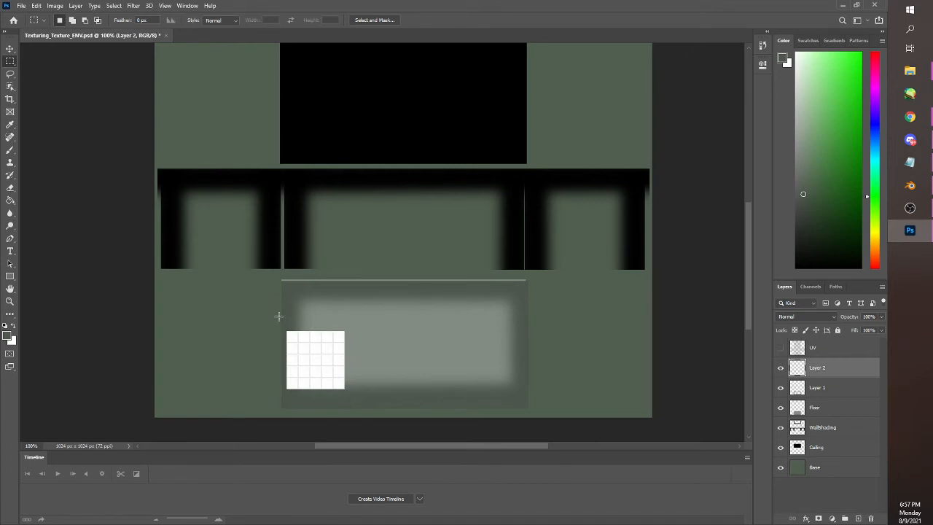
Duplicate the small tile image, place the copy beside it with the grid lines aligned, and merge the two tile layers
drag(278, 316, 352, 397)
key(z)
click(316, 370)
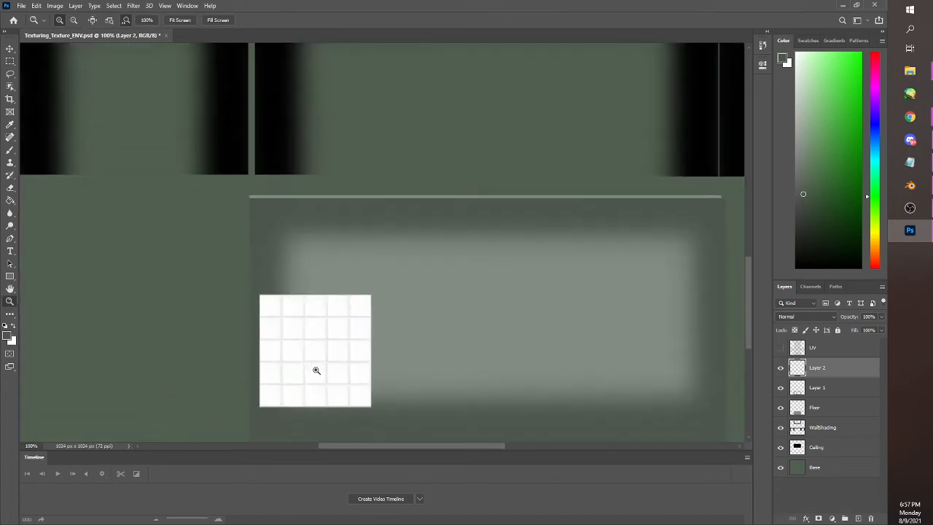
key(m)
drag(747, 301, 747, 311)
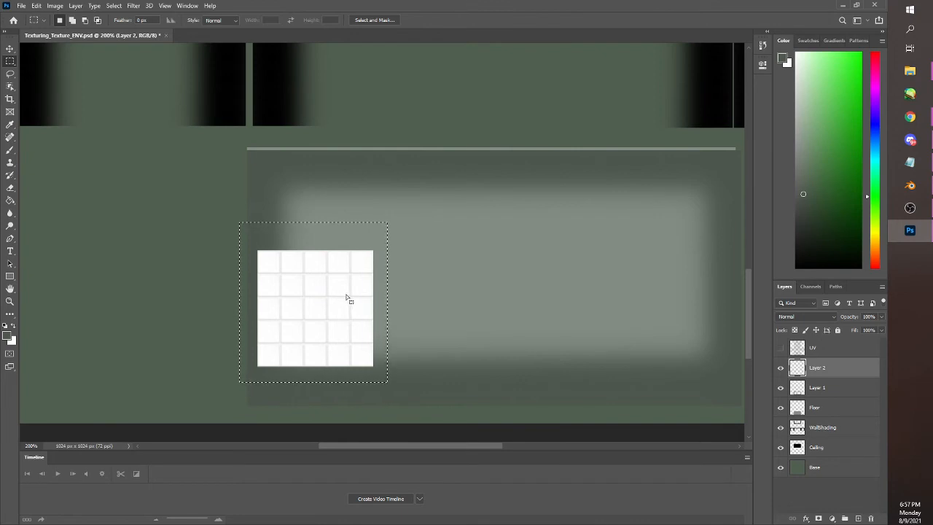
key(ctrl+j)
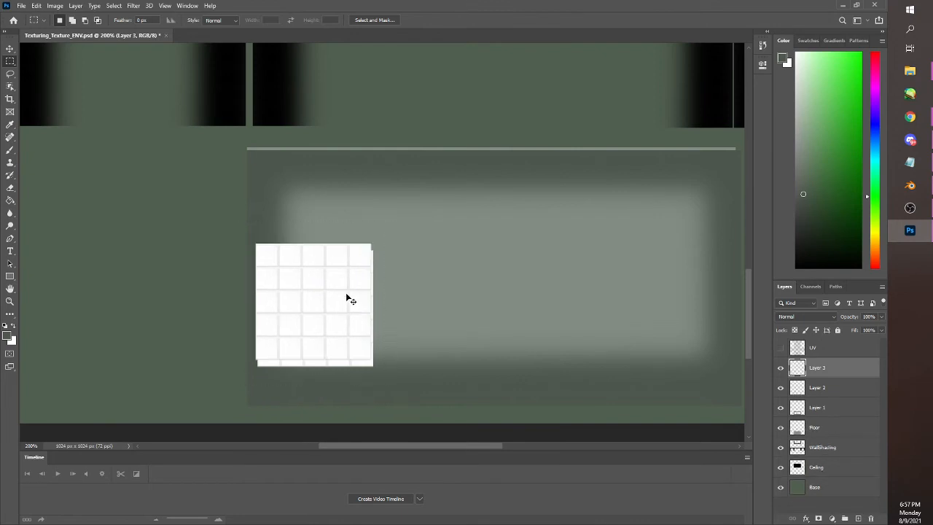
drag(324, 303, 427, 315)
drag(427, 314, 427, 317)
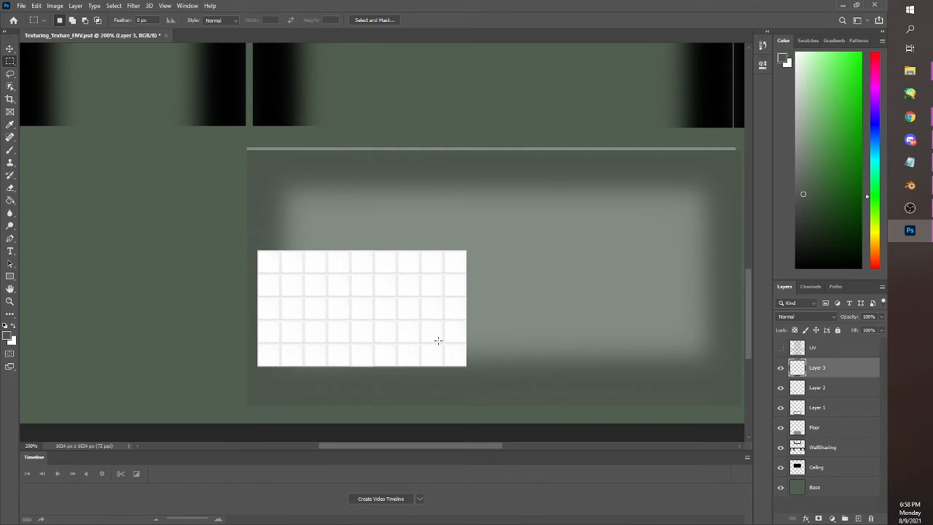
shift+click(810, 389)
key(ctrl+e)
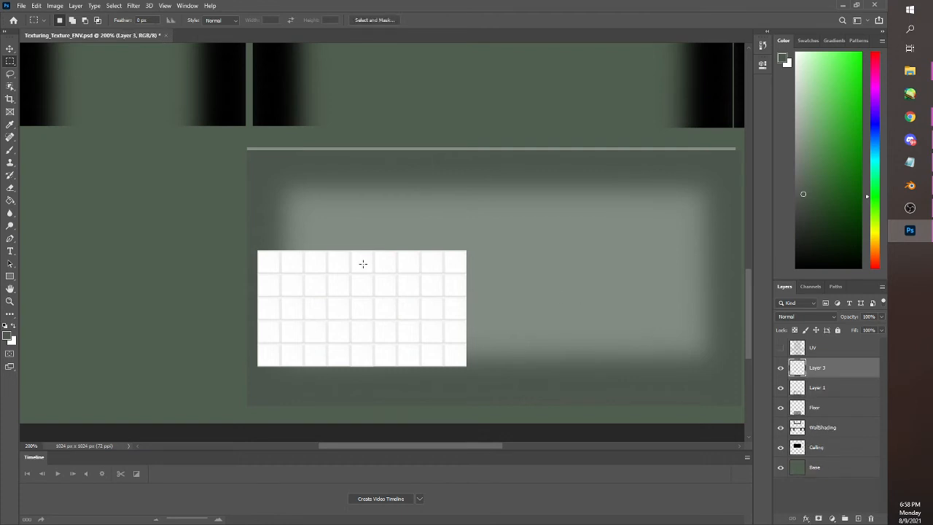
Show the UV layer and align the merged tile strip with the lower-left corner of the floor's UV outline
drag(249, 238, 500, 379)
drag(402, 314, 380, 355)
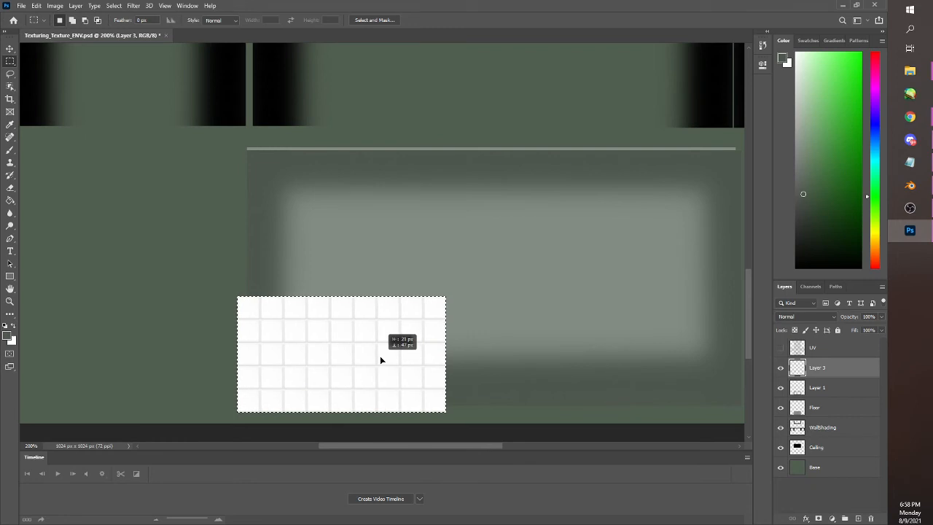
click(781, 348)
drag(355, 367, 365, 334)
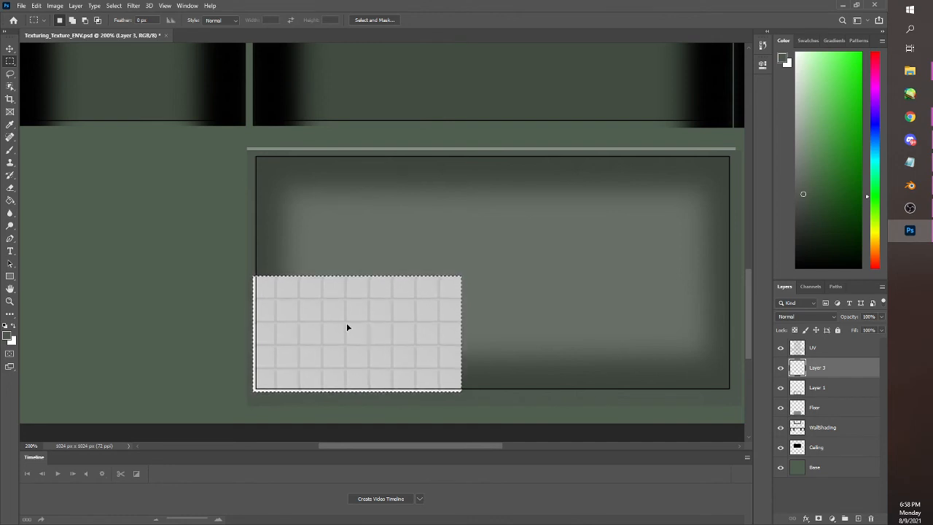
Copy the tile strip to a new layer and stack the copy directly above the original strip
mouse_move(231, 250)
mouse_down()
mouse_move(408, 384)
mouse_move(469, 398)
mouse_up()
key(ctrl+c)
key(ctrl+v)
drag(409, 340, 432, 277)
key(ctrl+z)
drag(231, 241, 480, 395)
drag(371, 363, 381, 291)
key(ctrl+z)
click(828, 370)
drag(348, 338, 355, 254)
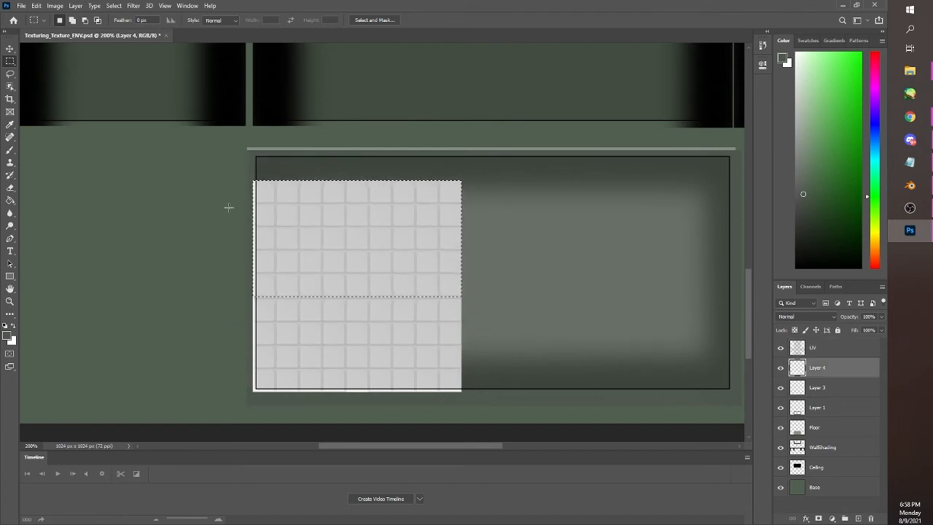
Nudge the upper strip so its grid lines match the lower strip, and merge both tile layers
key(ctrl+d)
drag(221, 163, 507, 339)
drag(449, 263, 449, 264)
key(ctrl+d)
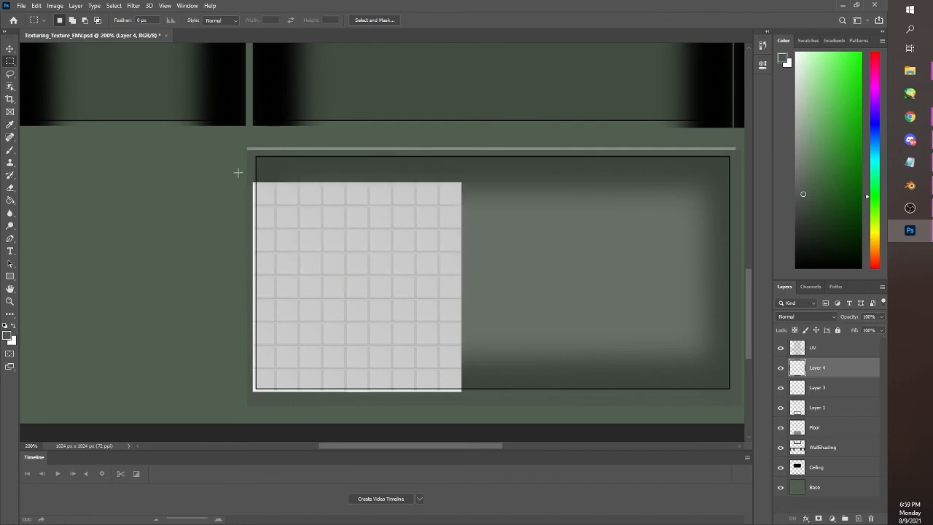
shift+click(819, 390)
key(ctrl+e)
Duplicate the tile block, place the copy against its right side with the grid lines aligned, and merge the two layers
mouse_move(230, 161)
mouse_down()
mouse_move(343, 237)
mouse_move(489, 405)
mouse_up()
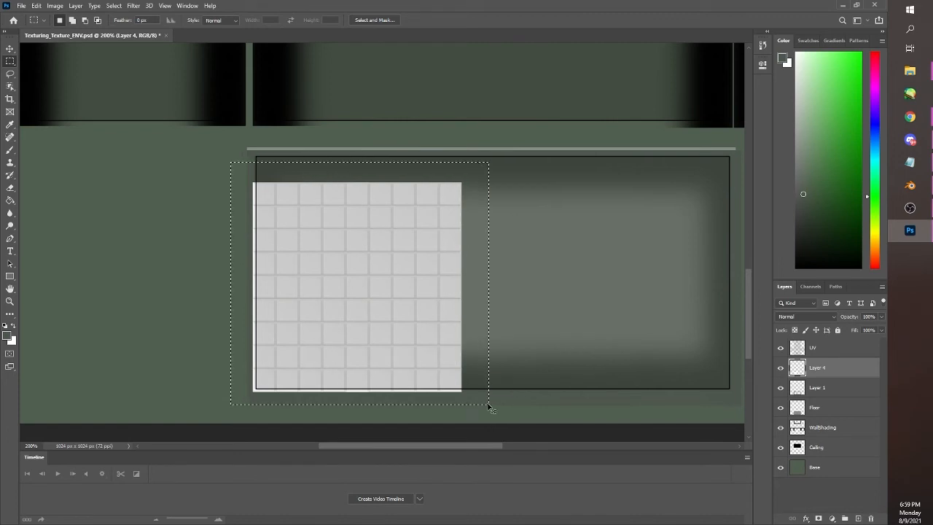
key(ctrl+c)
key(ctrl+v)
drag(246, 153, 510, 406)
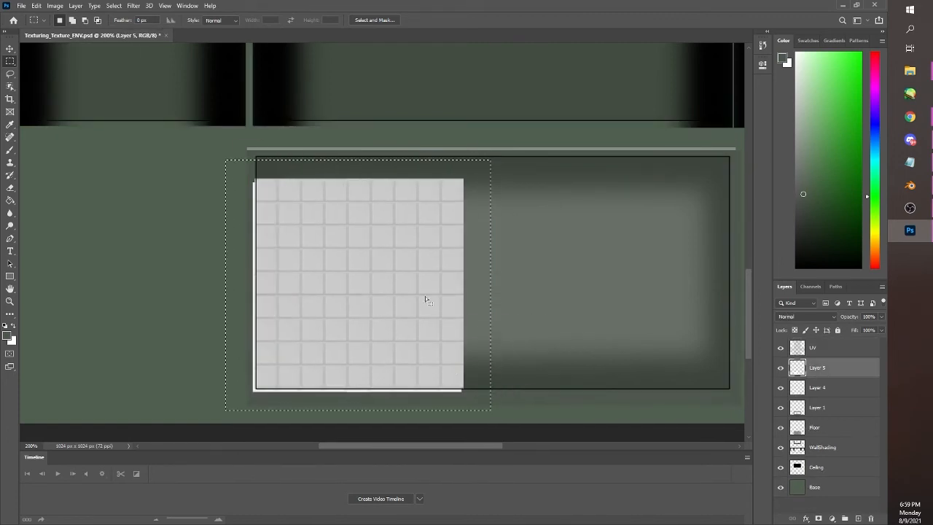
mouse_move(427, 299)
mouse_down()
mouse_move(601, 295)
mouse_move(576, 292)
mouse_up()
key(ctrl+d)
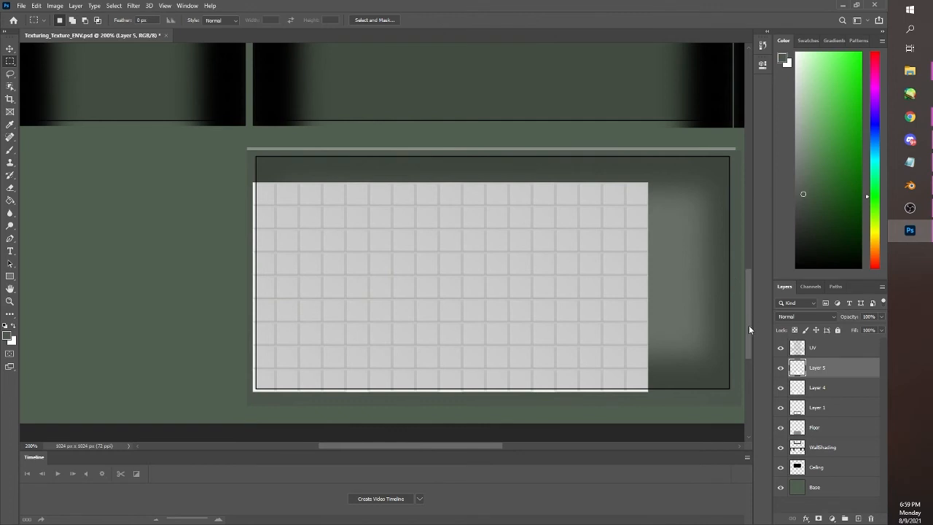
shift+click(809, 390)
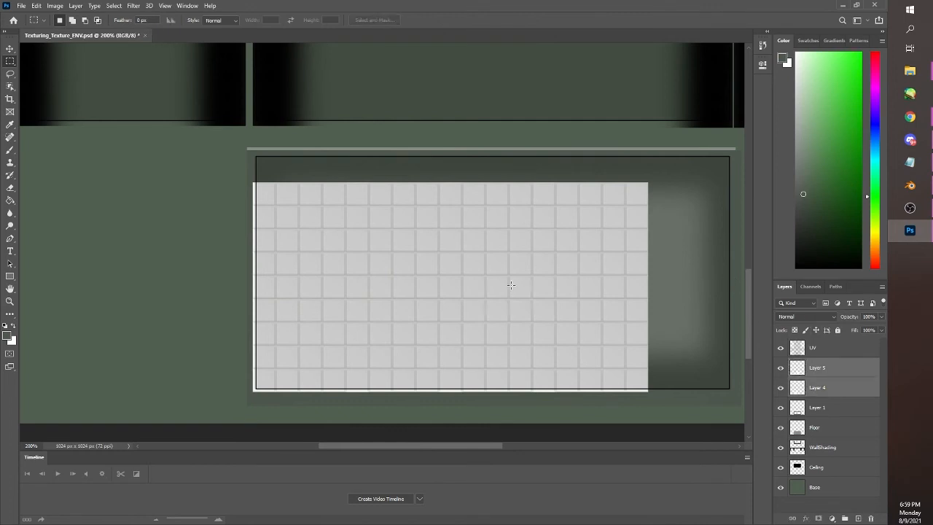
key(ctrl+e)
Scale the tile grid to about 122% and position it so it covers the whole floor UV outline
drag(230, 166, 662, 400)
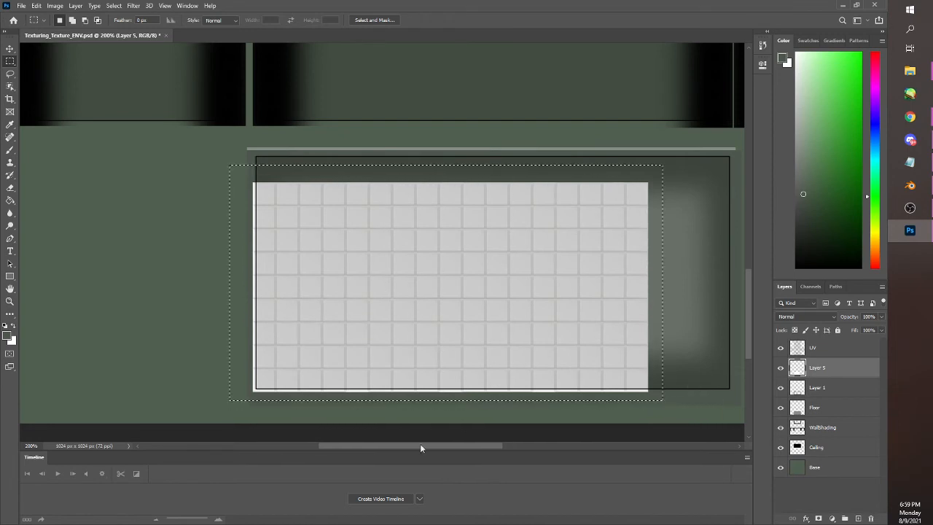
drag(392, 446, 413, 445)
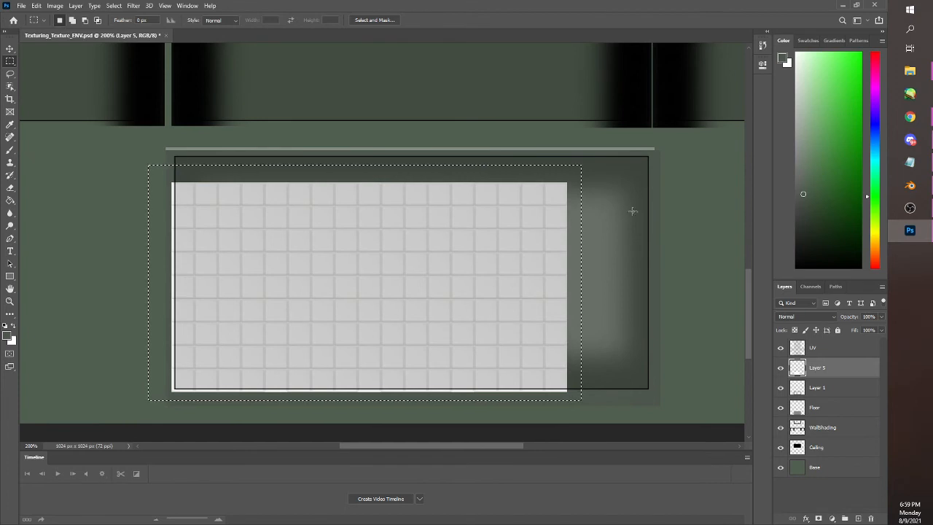
click(36, 6)
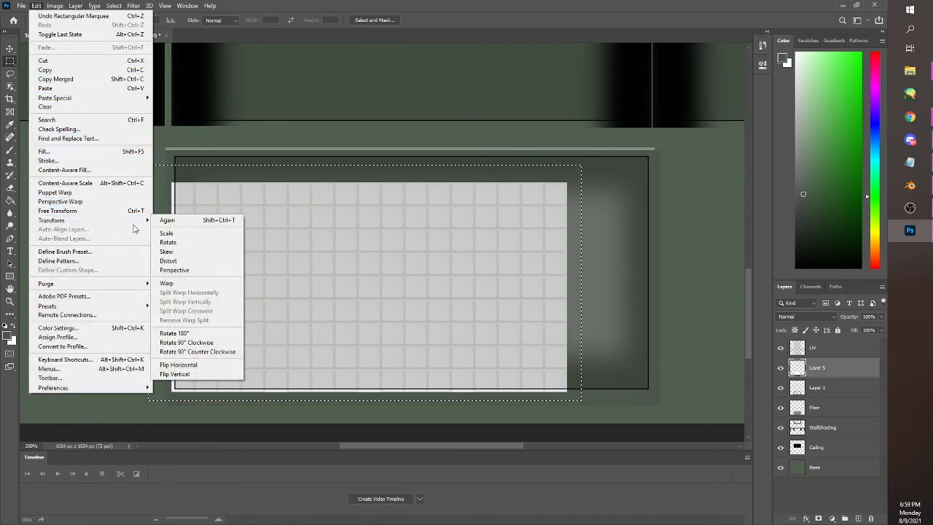
mouse_move(134, 221)
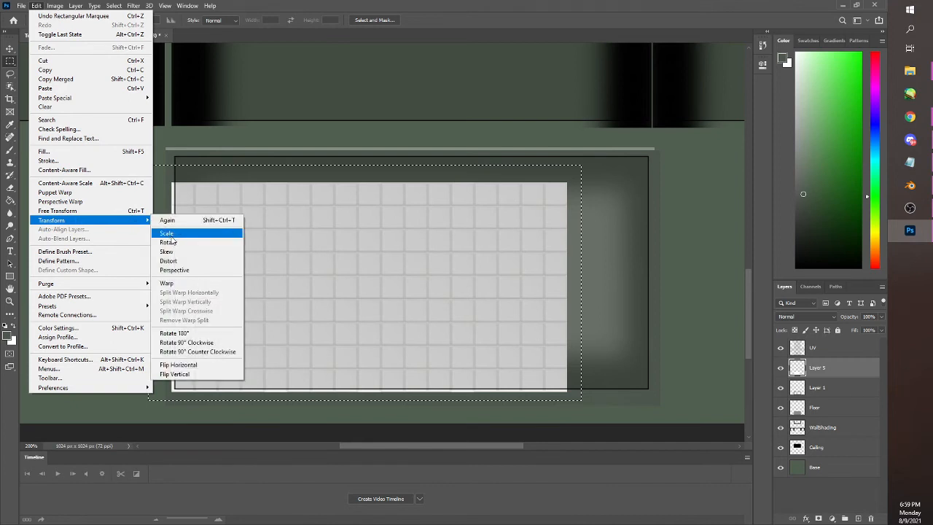
click(172, 233)
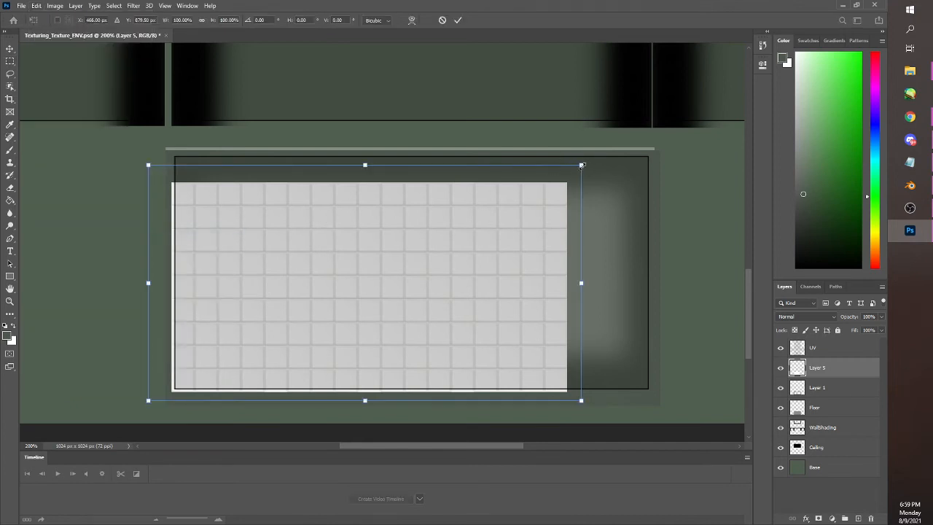
drag(582, 164, 639, 132)
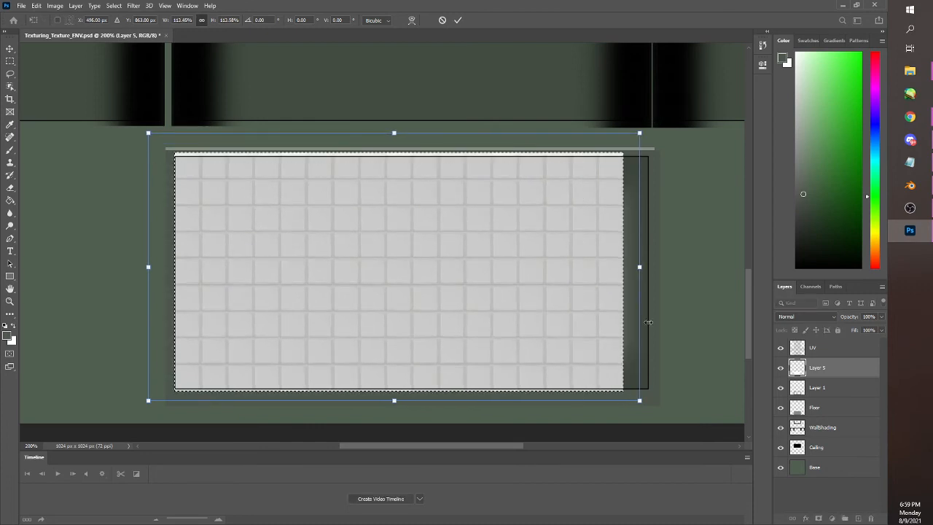
drag(639, 400, 668, 416)
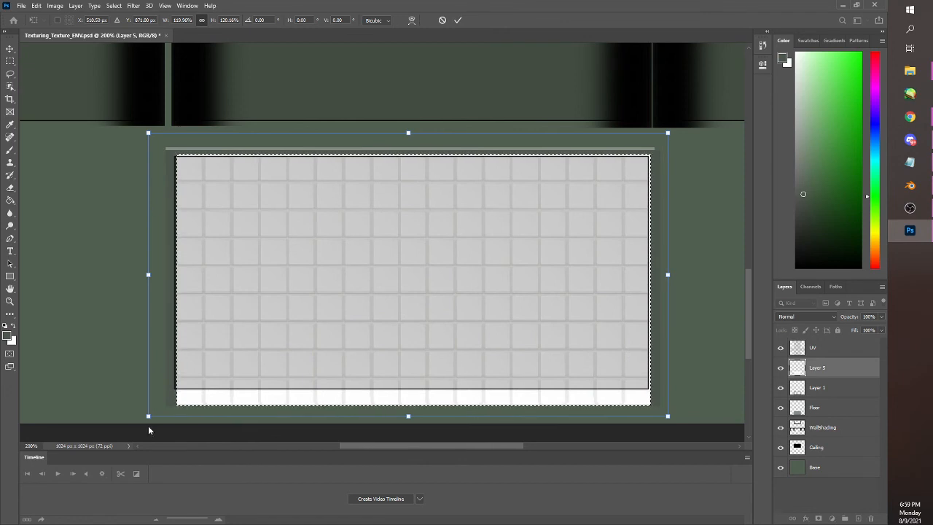
drag(148, 416, 142, 418)
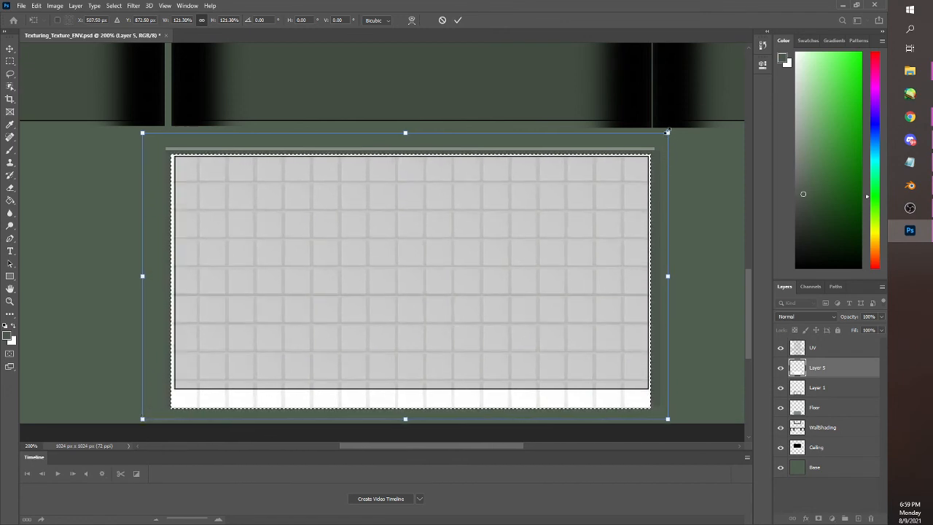
drag(668, 133, 671, 129)
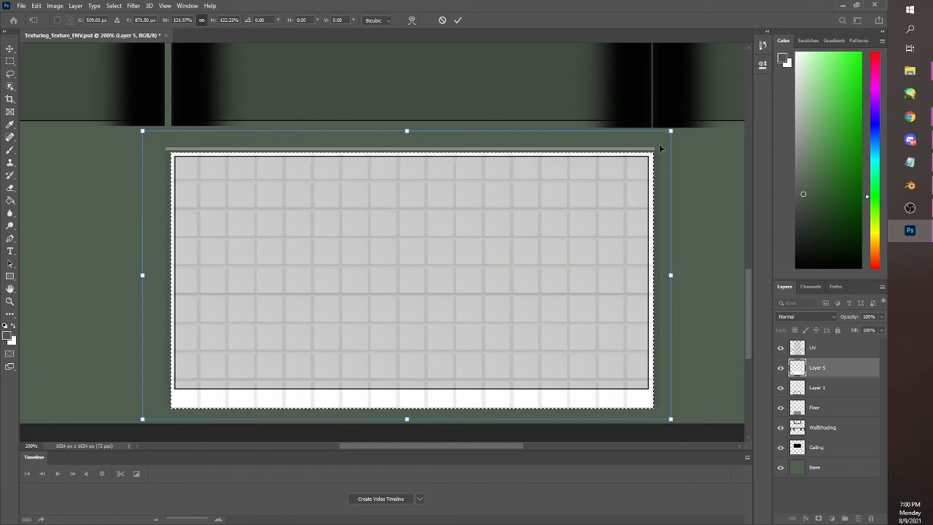
mouse_move(653, 236)
mouse_down()
mouse_move(651, 225)
mouse_move(651, 233)
mouse_up()
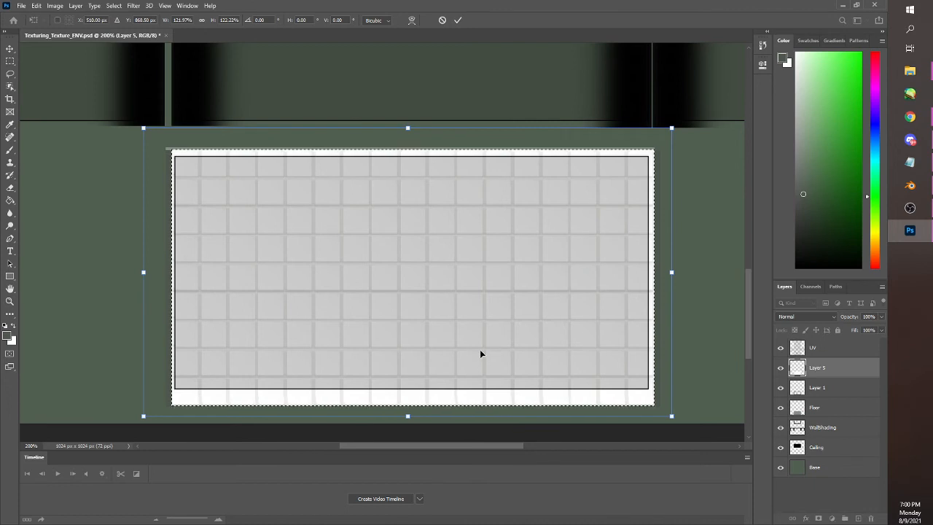
key(Return)
key(ctrl+d)
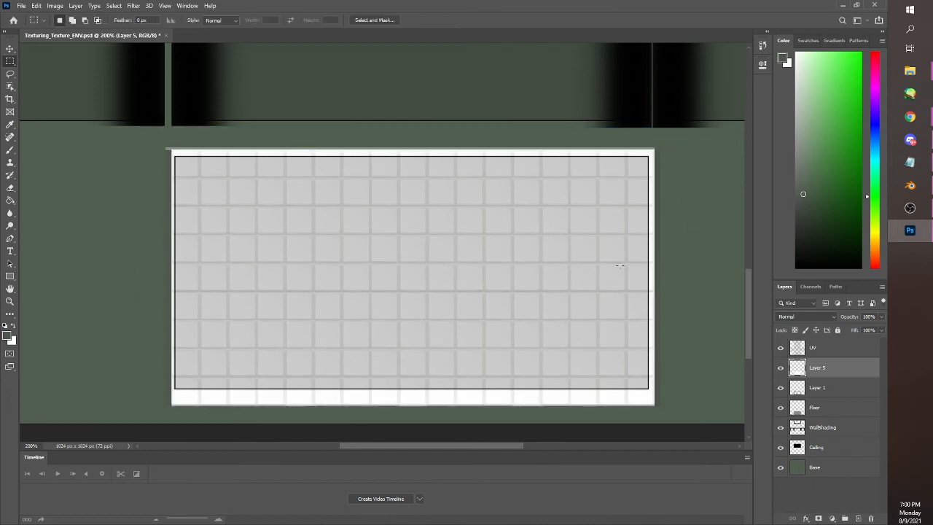
Set the tile layer's blend mode to Multiply so the floor color and shading show through
click(833, 318)
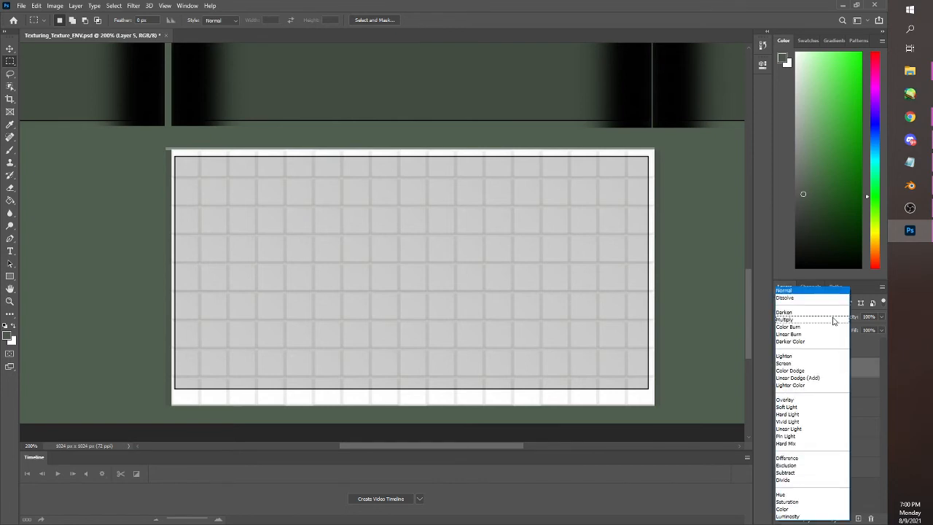
click(811, 319)
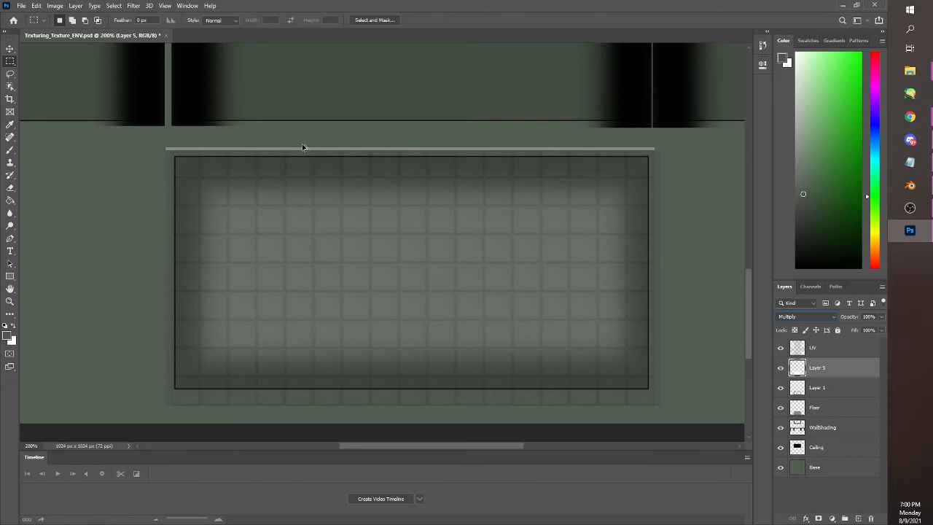
scroll(131, 217, down, 6)
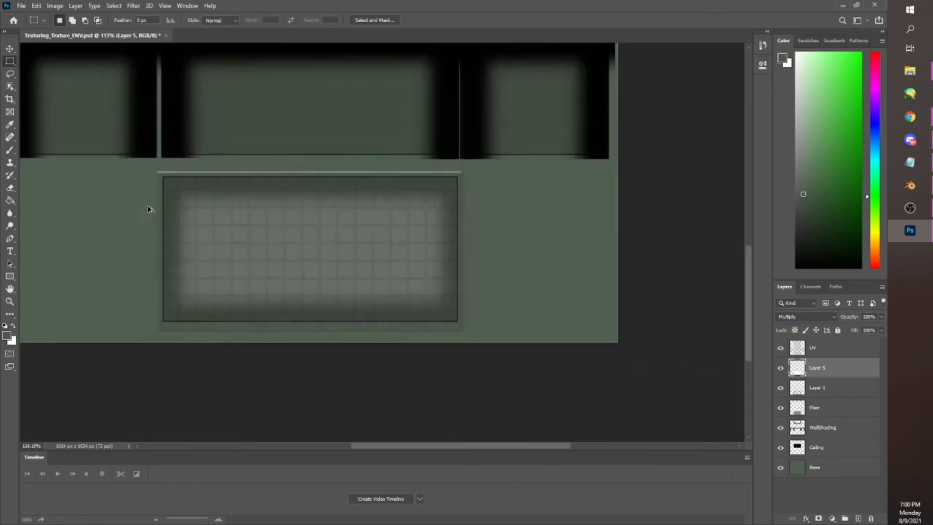
Export the texture as a PNG, replacing the existing Texturing_Texture_ENV.png in the Activity Files folder
scroll(153, 201, down, 1)
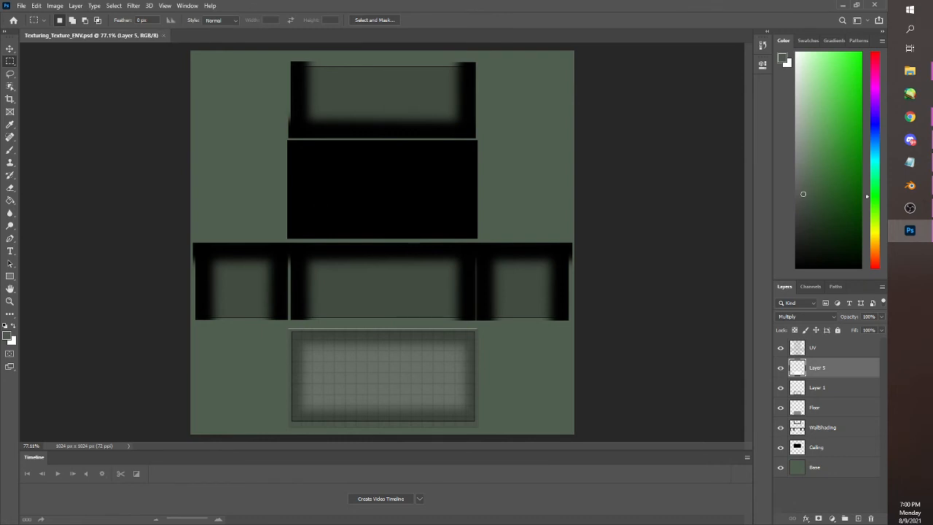
click(23, 6)
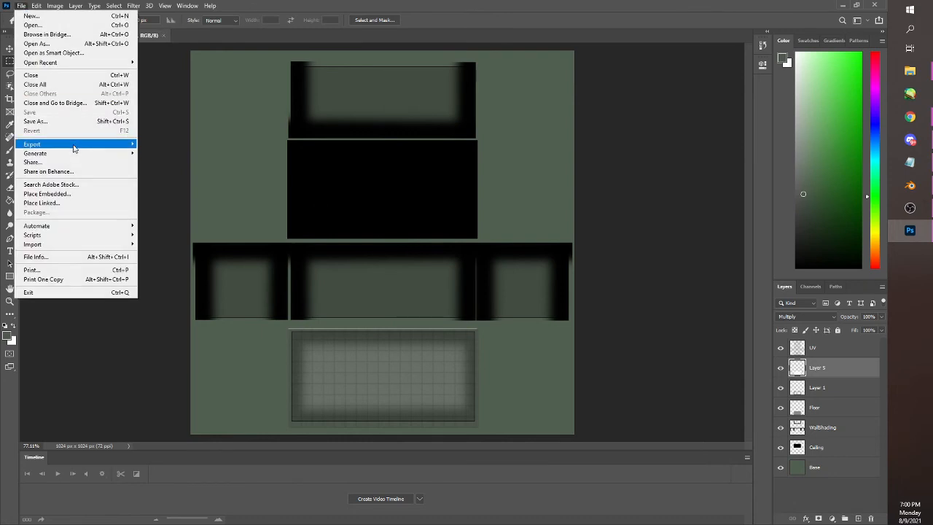
mouse_move(90, 145)
click(169, 143)
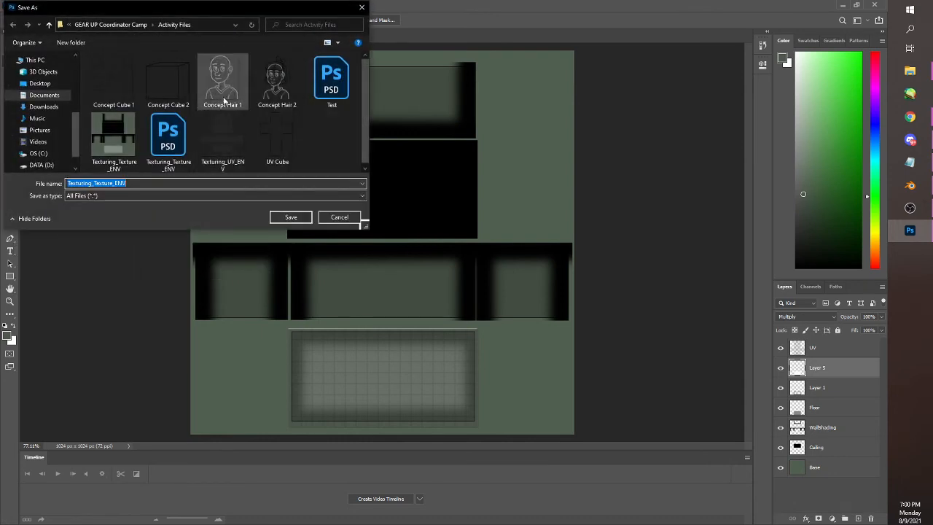
click(104, 126)
click(291, 217)
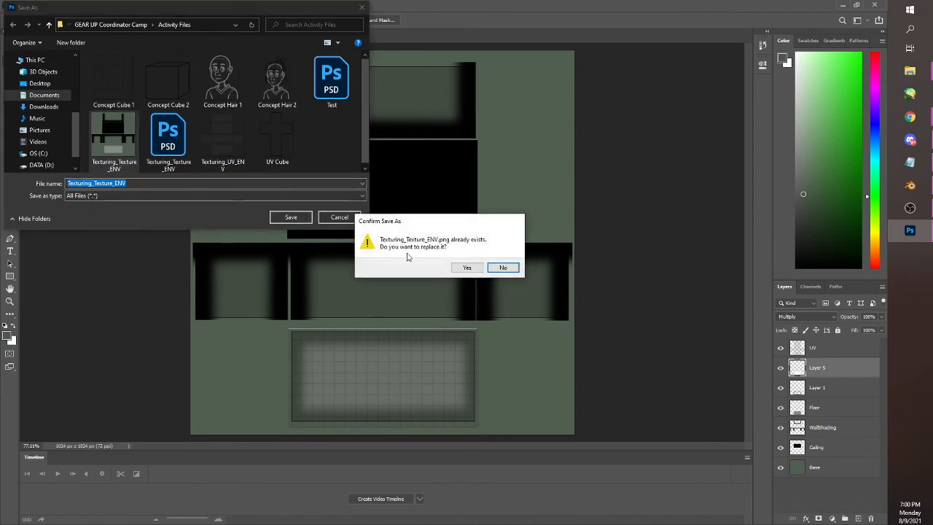
click(475, 267)
Switch to Blender, load Texturing_Texture_ENV.png again in the image texture node, and inspect the tiled floor inside the building
click(914, 191)
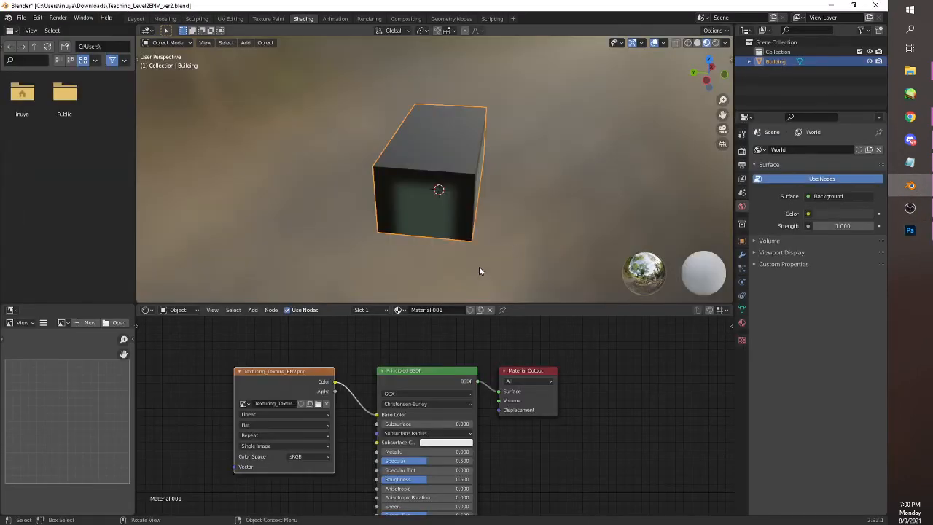
click(318, 403)
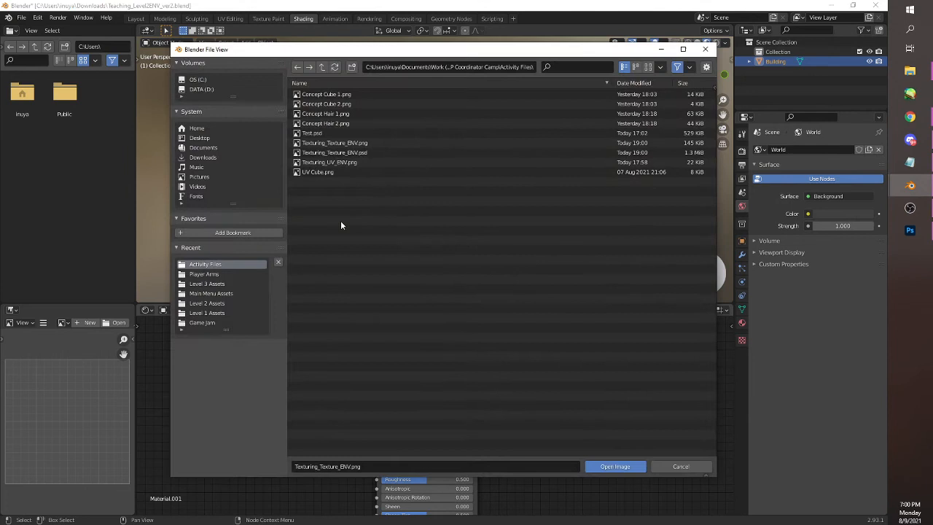
click(376, 143)
click(615, 467)
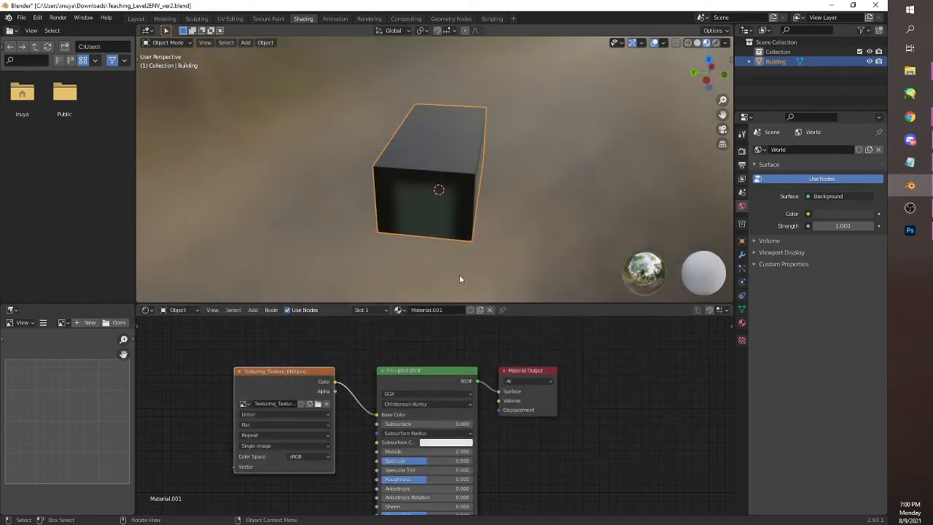
scroll(470, 237, up, 9)
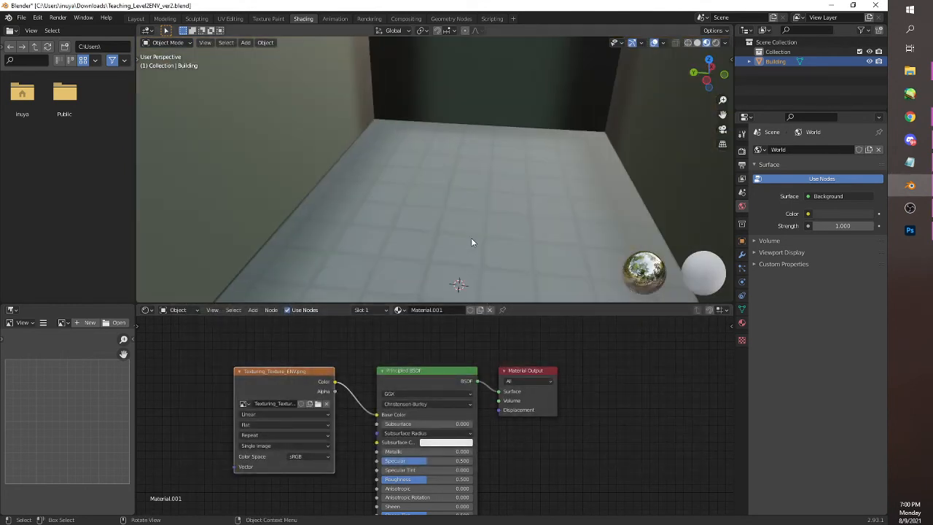
drag(490, 224, 544, 199)
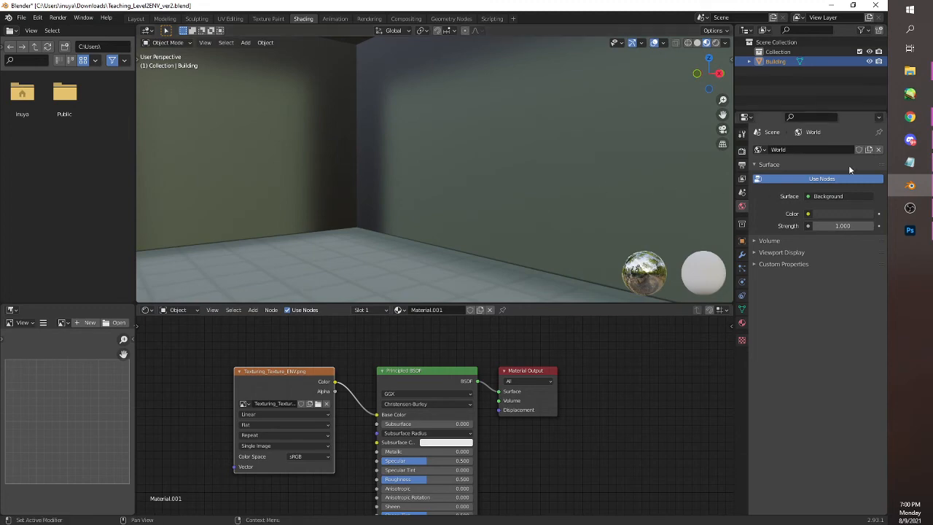
Switch to Chrome and close the white tile image page and its preview in the tile texture search results
mouse_move(908, 117)
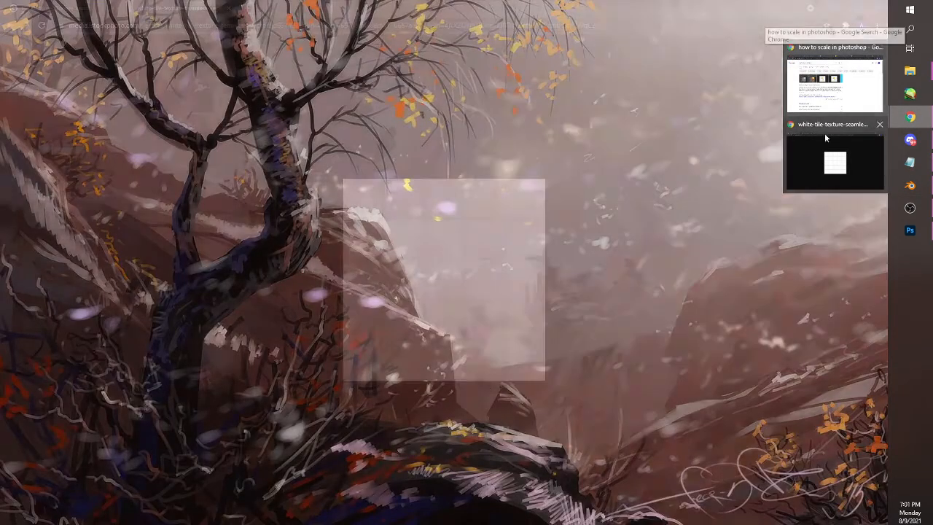
click(827, 146)
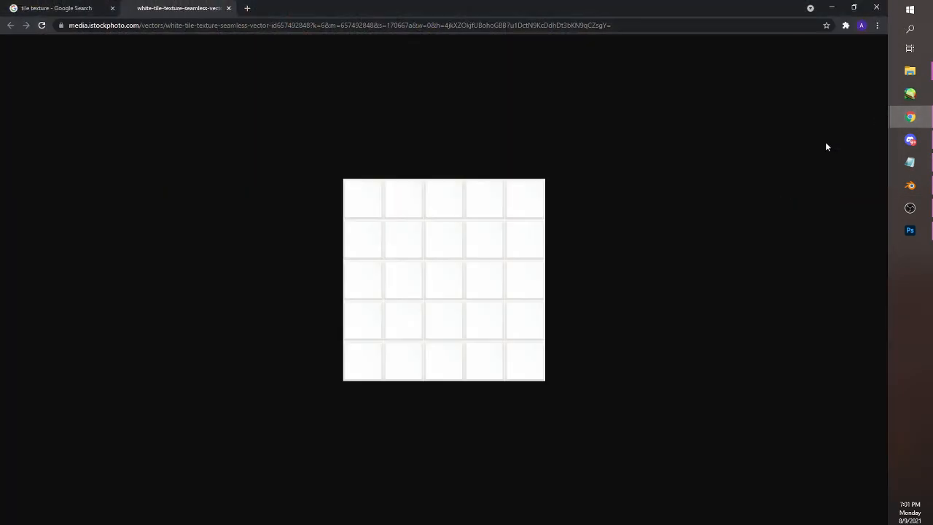
click(229, 8)
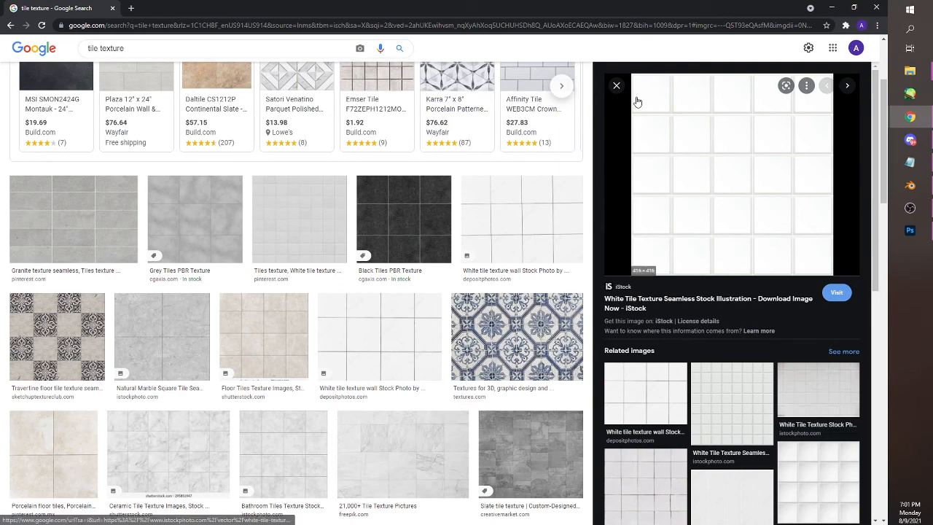
click(617, 86)
Compare white tile images in the tile texture results, previewing Smooth white tile and related textures such as White tiles png 4
scroll(338, 252, down, 3)
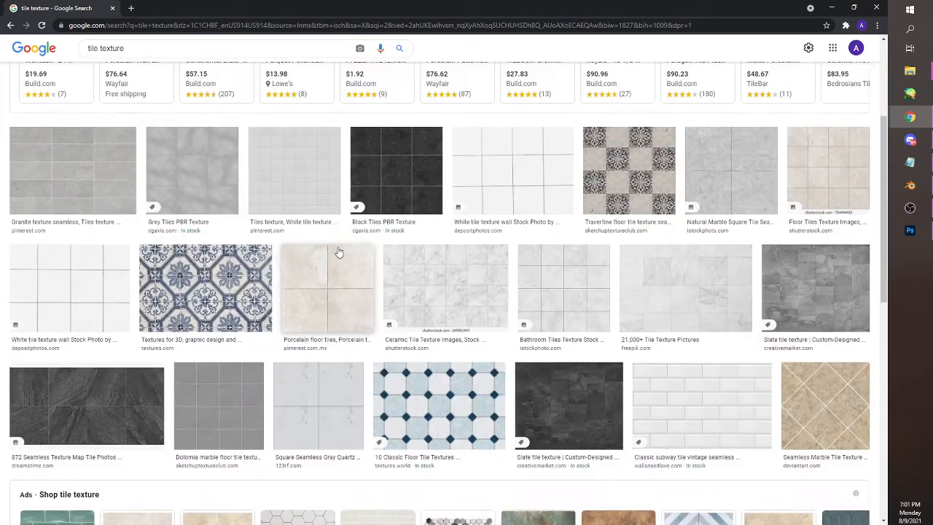
scroll(338, 252, down, 3)
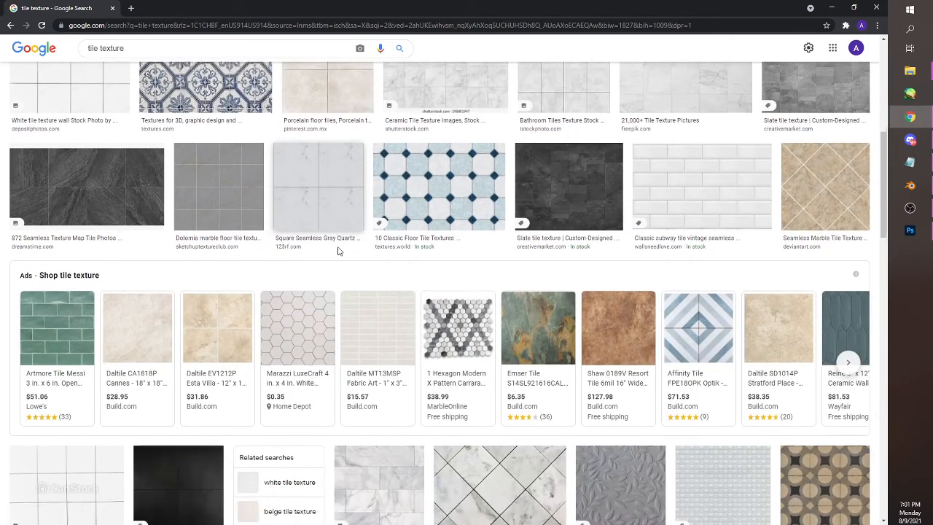
scroll(338, 252, down, 2)
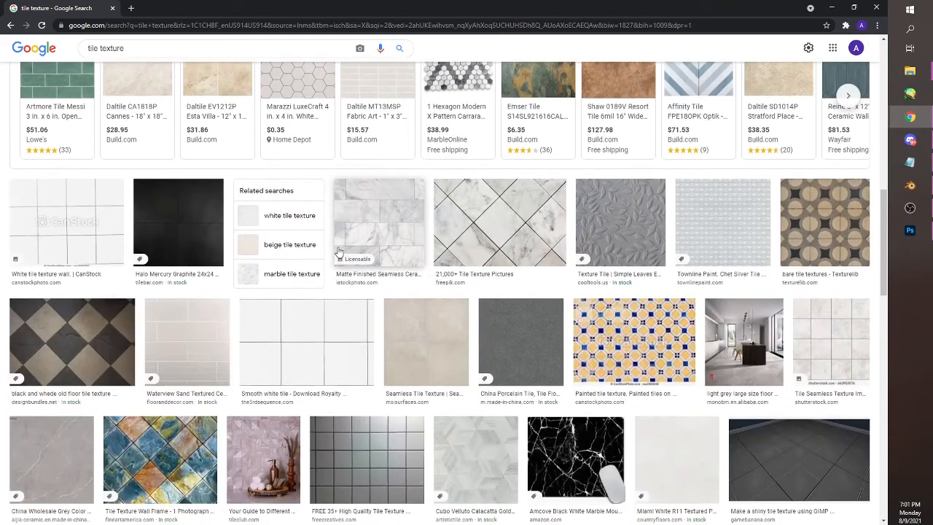
click(323, 336)
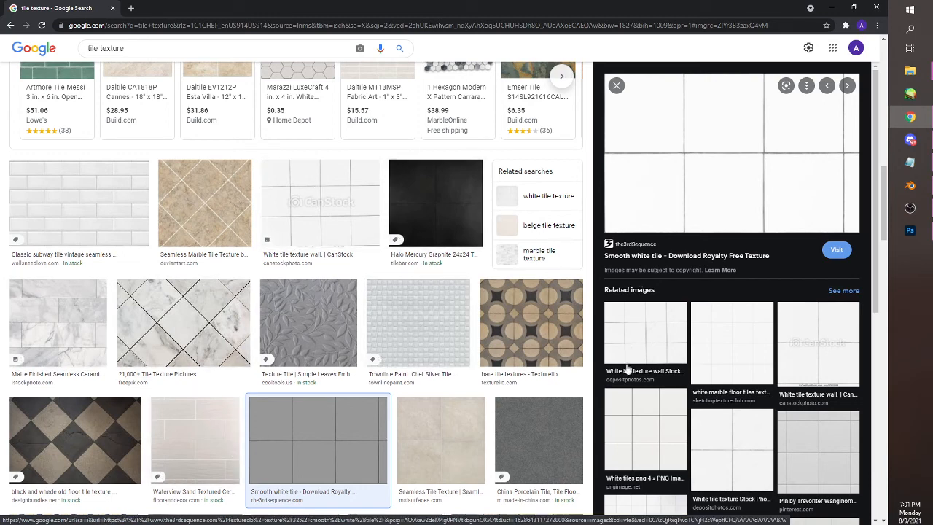
click(812, 447)
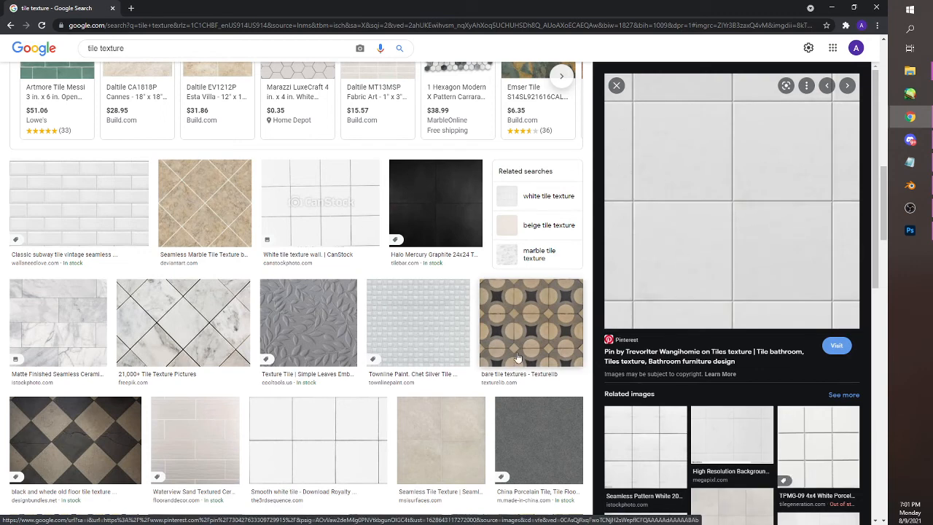
click(301, 441)
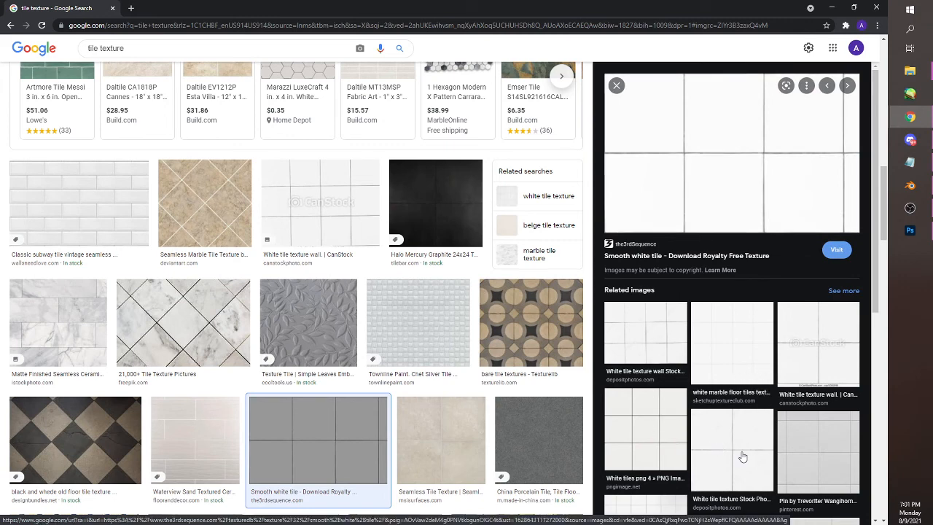
click(641, 419)
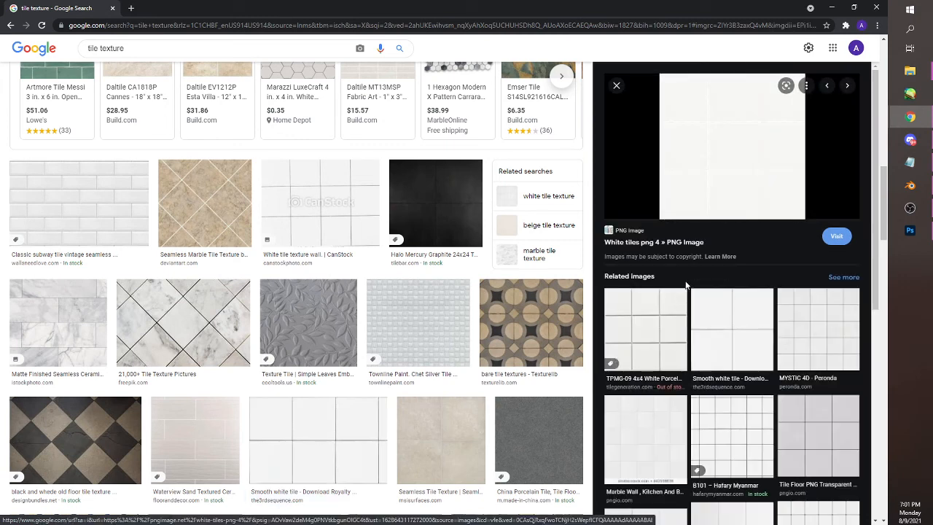
click(665, 336)
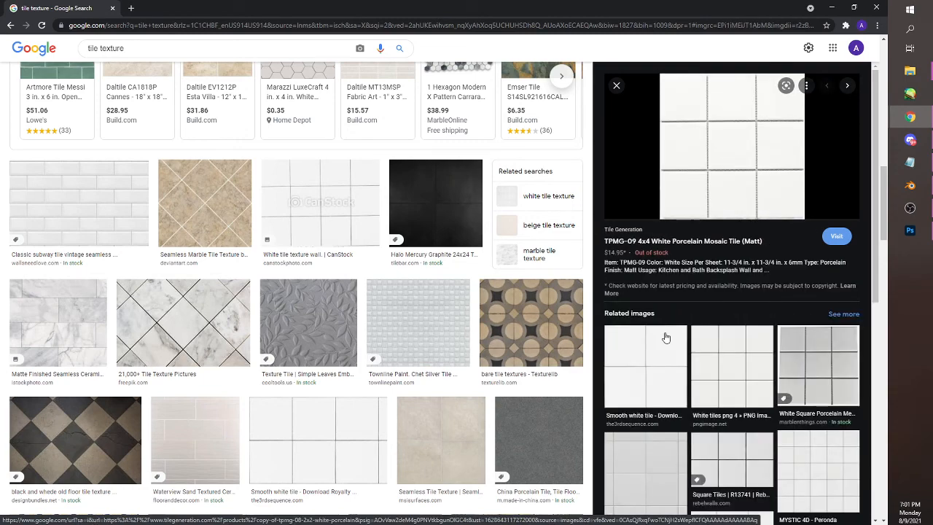
click(732, 382)
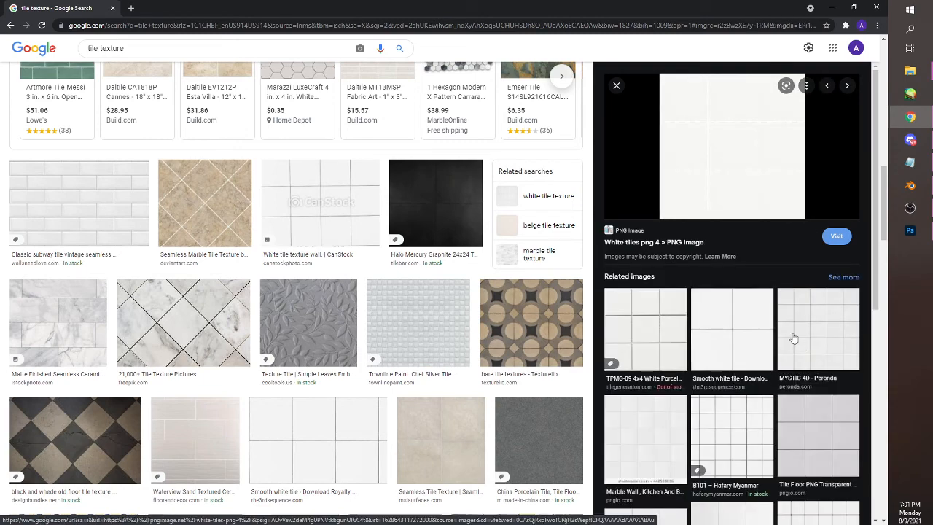
click(615, 86)
Browse further through the tile texture results for a plain white tile pattern with thin grout lines
scroll(518, 288, down, 5)
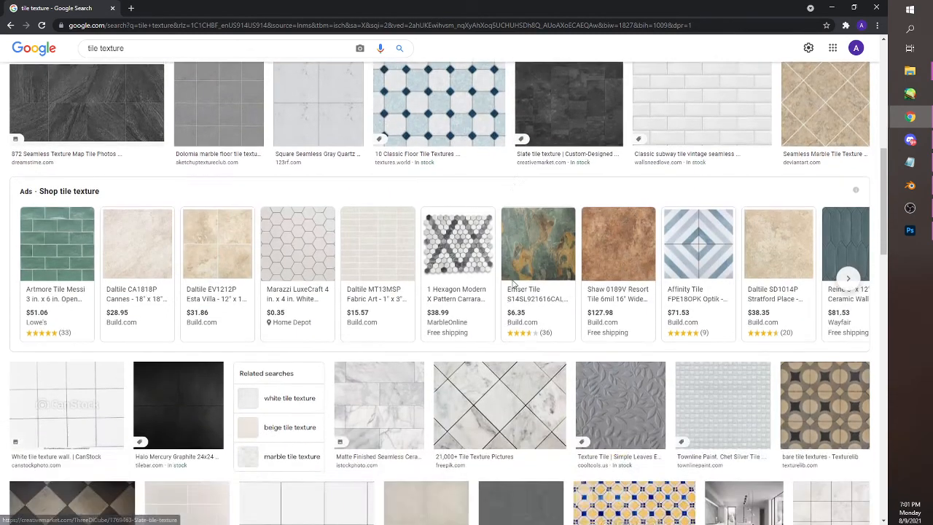
scroll(519, 287, down, 6)
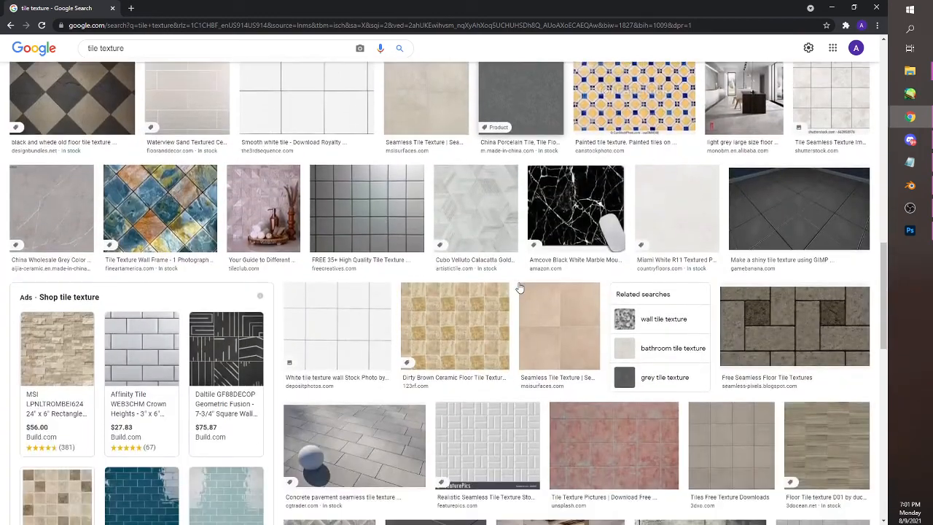
scroll(518, 287, down, 10)
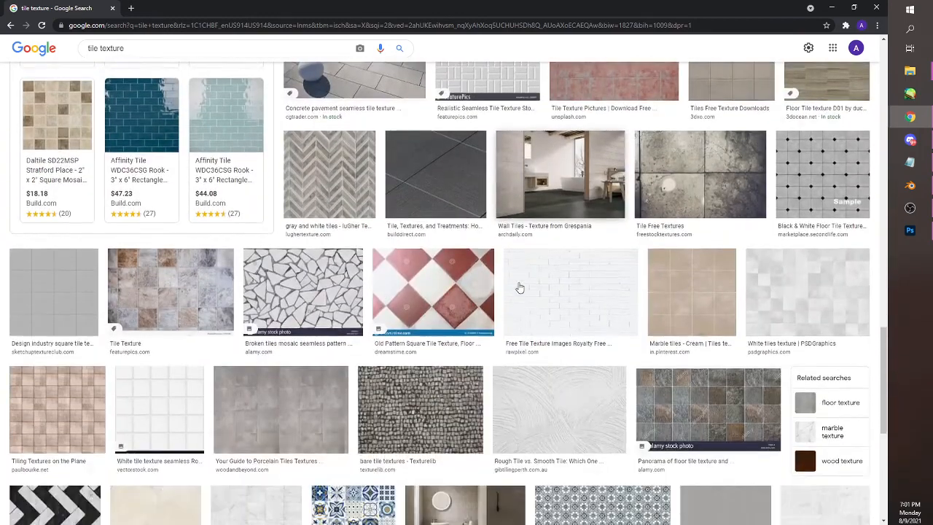
scroll(519, 288, down, 2)
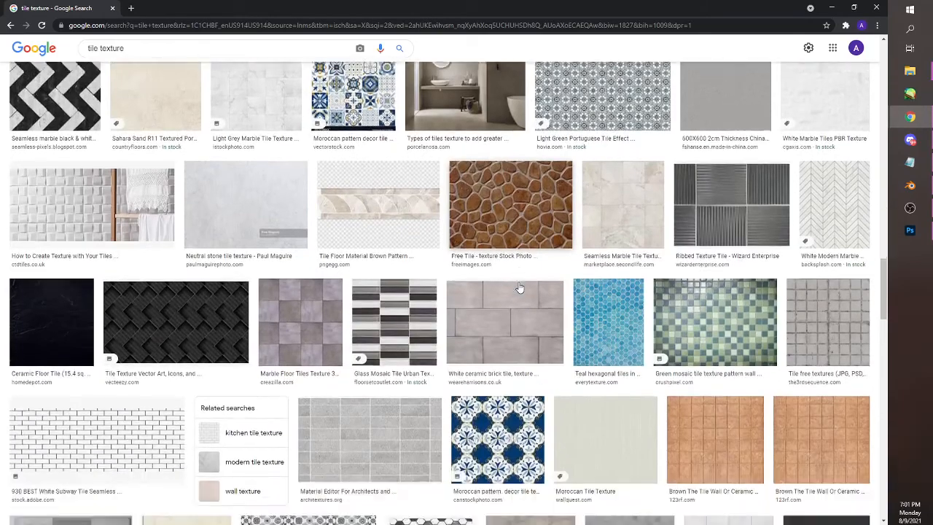
scroll(298, 285, up, 5)
scroll(269, 282, up, 6)
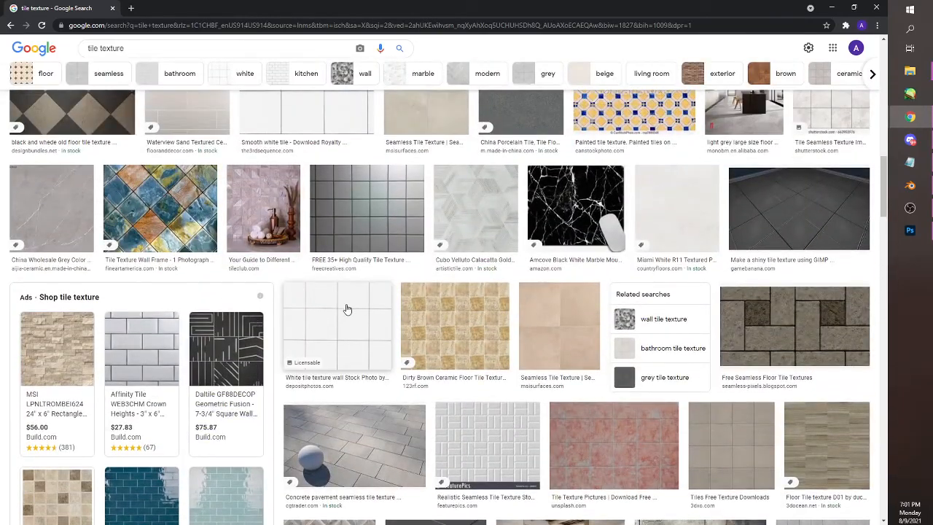
scroll(347, 309, up, 1)
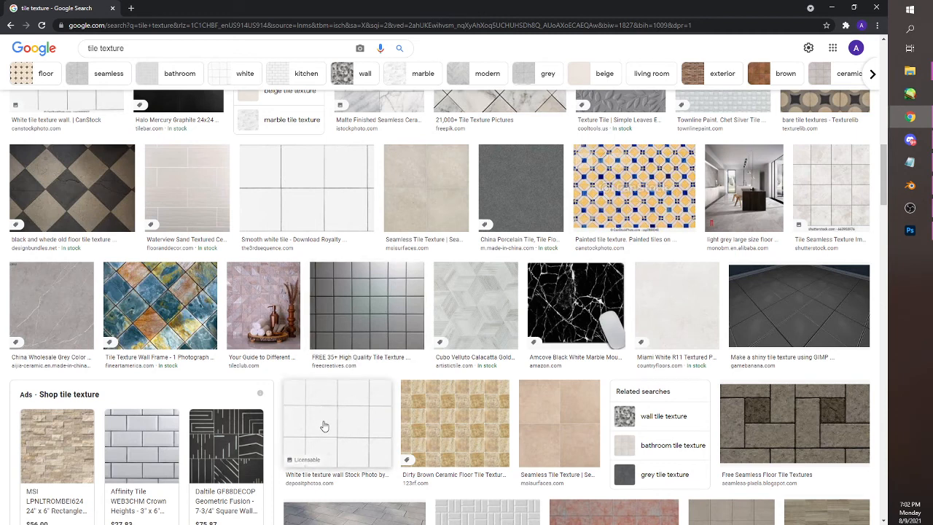
scroll(332, 379, down, 5)
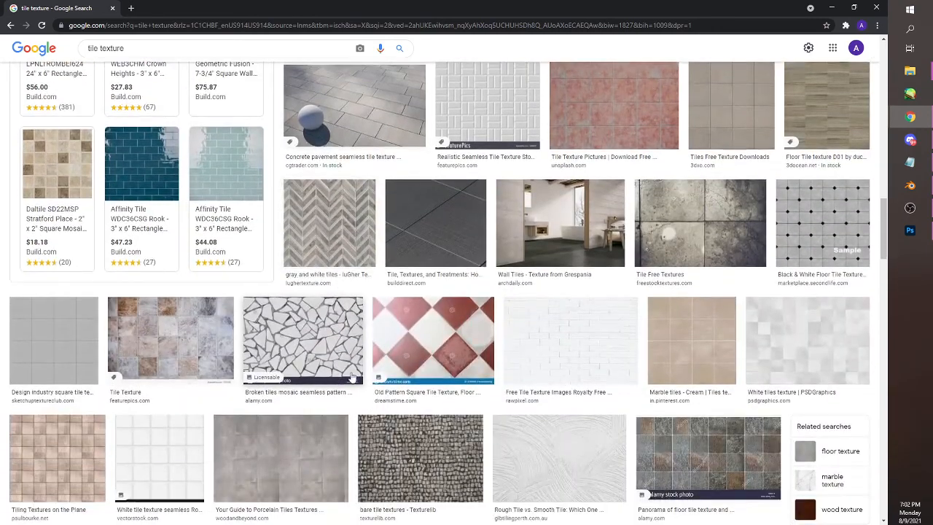
scroll(340, 371, up, 3)
scroll(340, 370, up, 3)
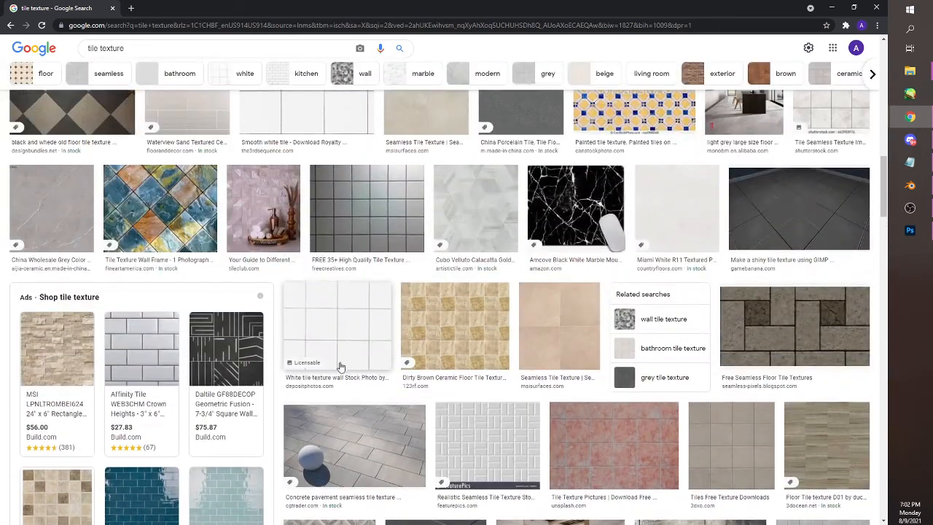
Preview the Depositphotos white tile wall texture and open the related four-tile subway tile image
click(347, 326)
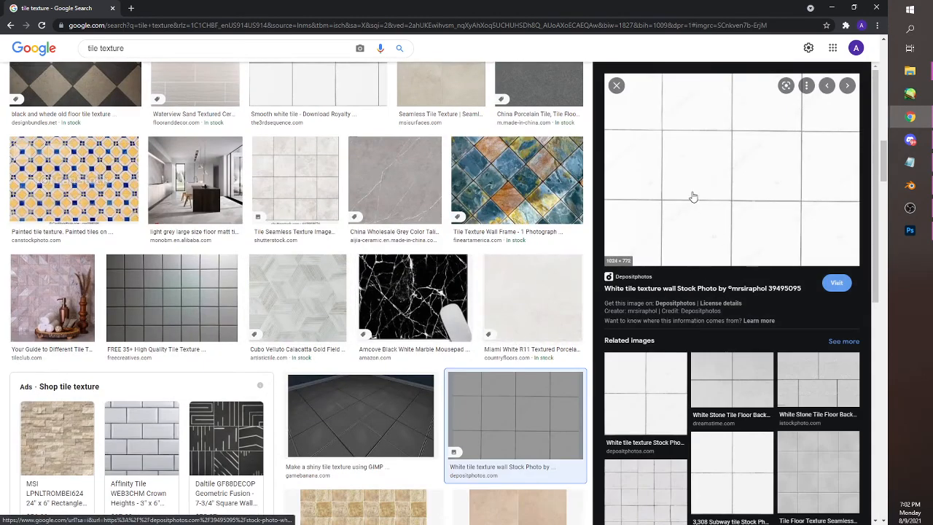
scroll(754, 409, down, 2)
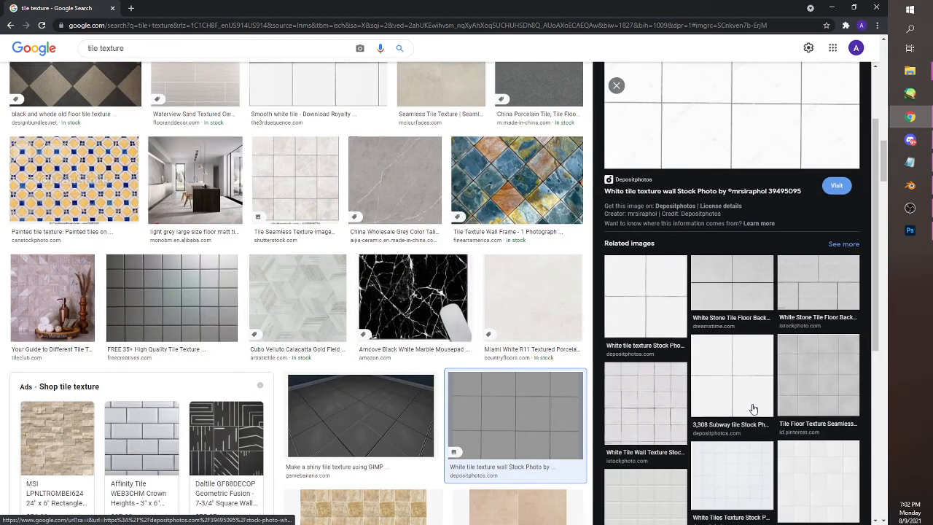
scroll(757, 400, down, 1)
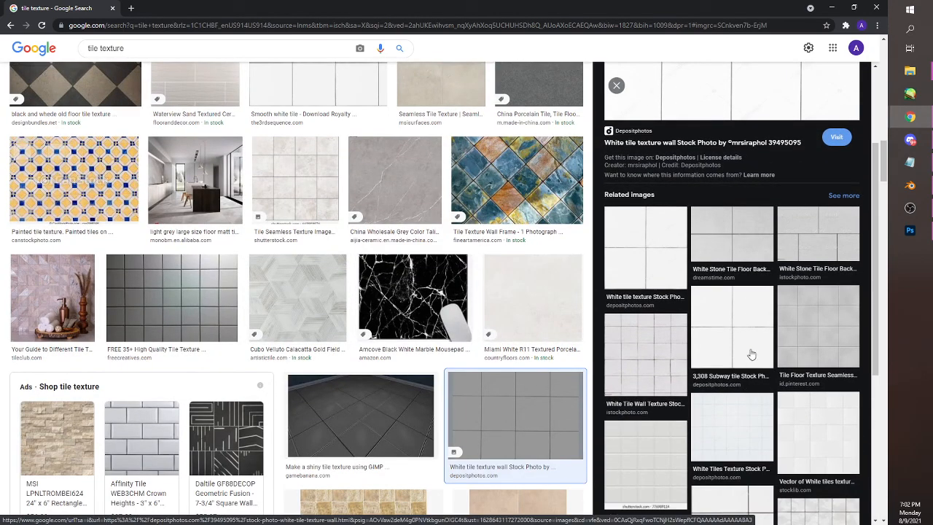
scroll(706, 342, down, 3)
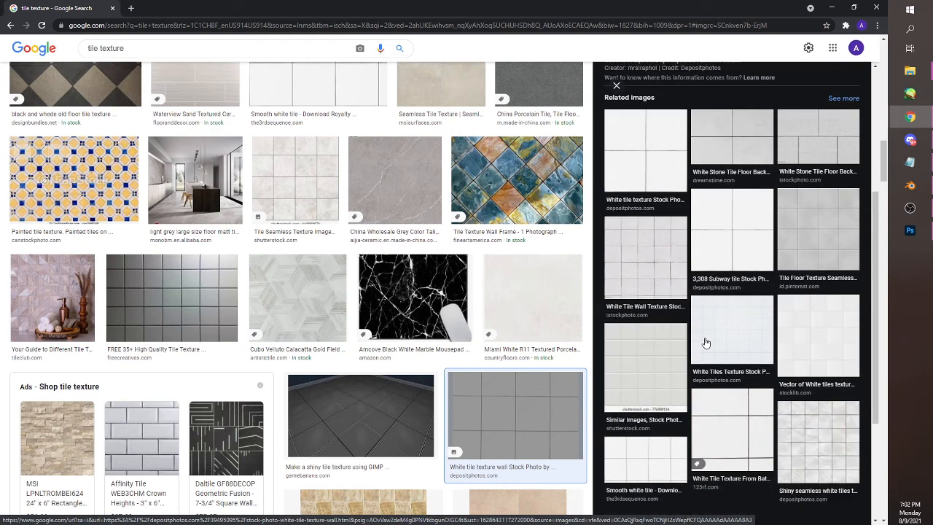
scroll(725, 364, up, 2)
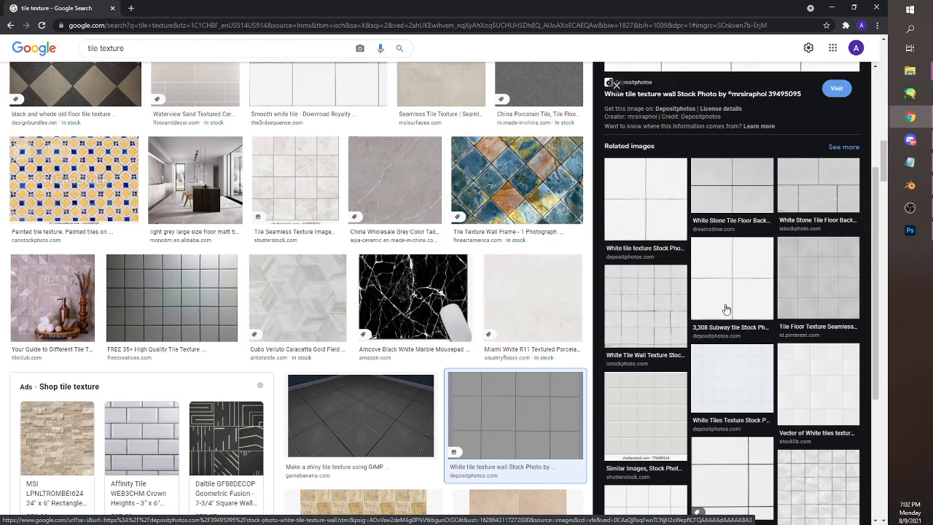
click(736, 291)
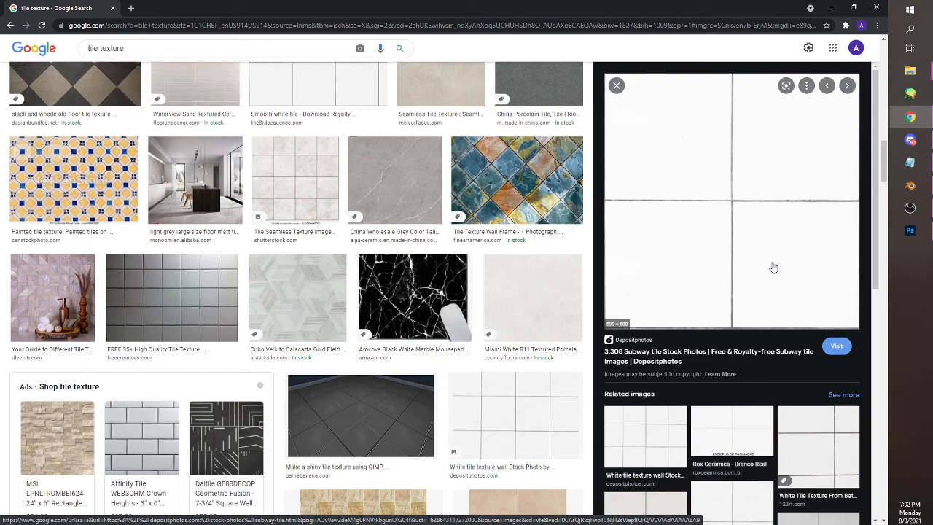
Look through the images related to the subway tile result and preview the 123RF white tile texture from bathroom
scroll(767, 275, down, 5)
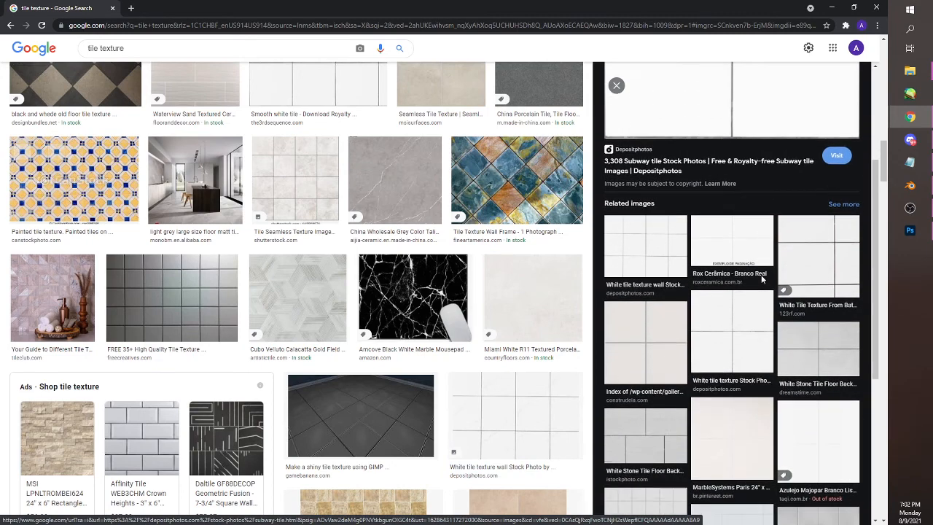
scroll(762, 279, down, 2)
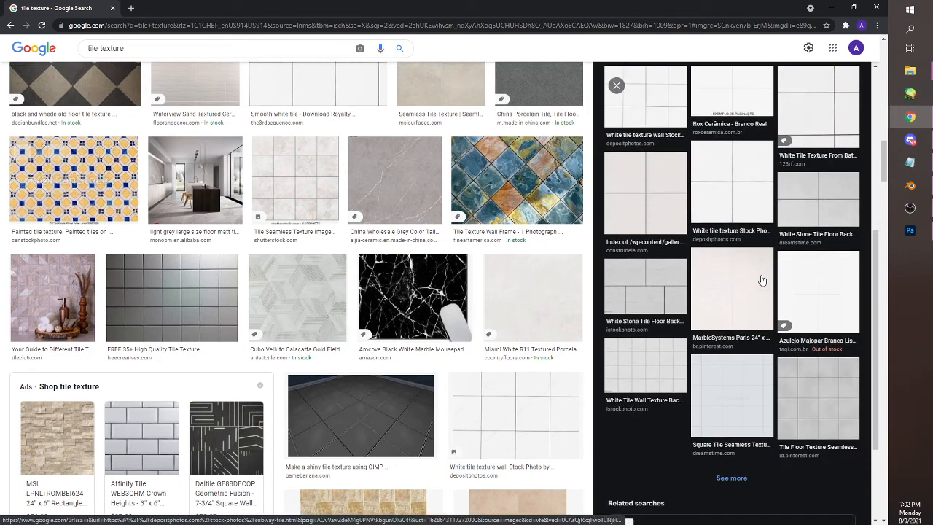
scroll(762, 280, up, 2)
scroll(762, 281, up, 1)
click(818, 214)
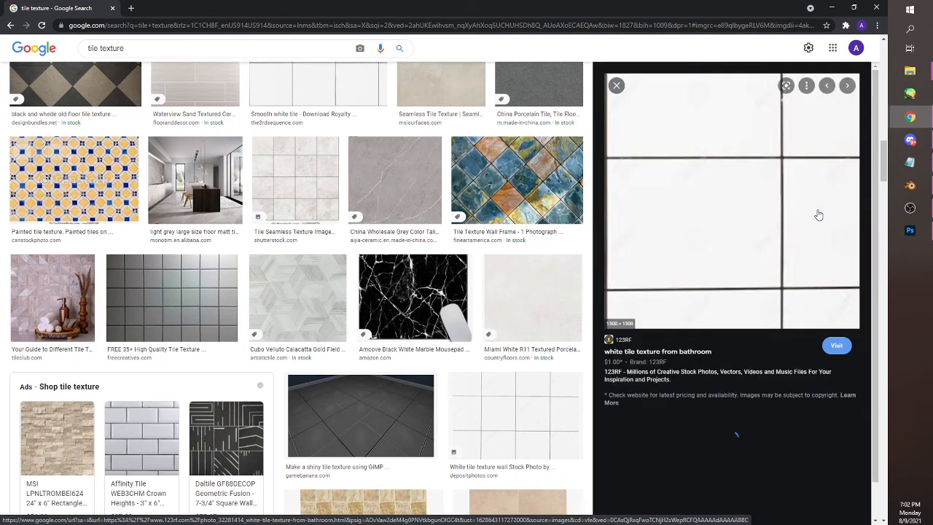
scroll(755, 255, down, 4)
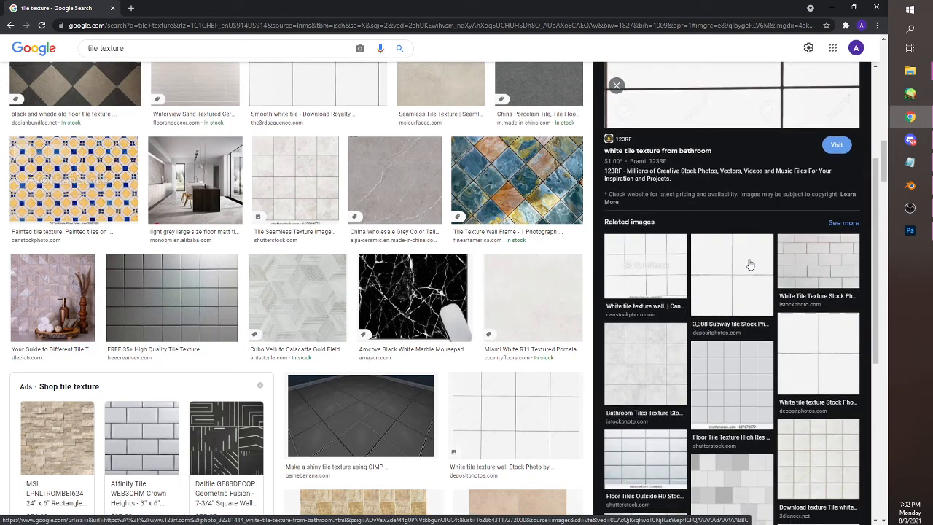
scroll(751, 274, down, 1)
scroll(751, 274, up, 5)
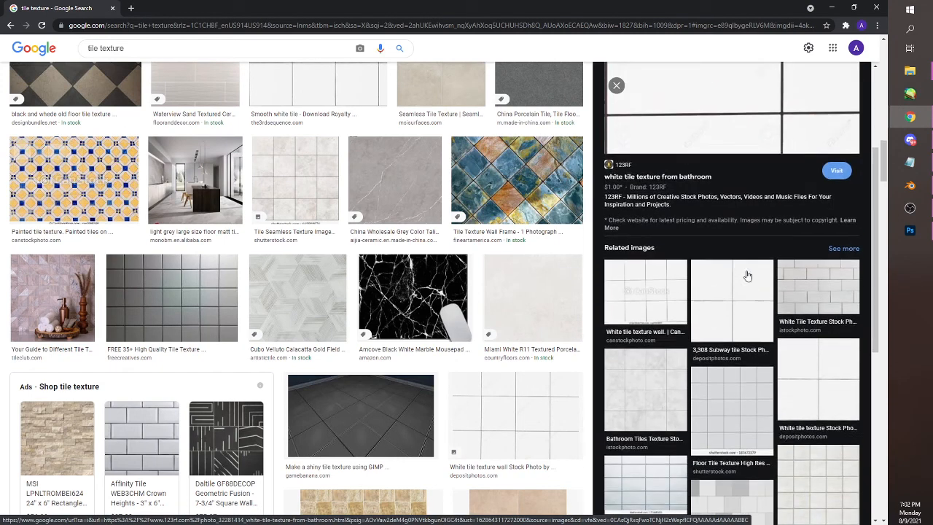
Return to the Smooth white tile result and find its square four-tile version through the related White tiles png 4 image
click(617, 86)
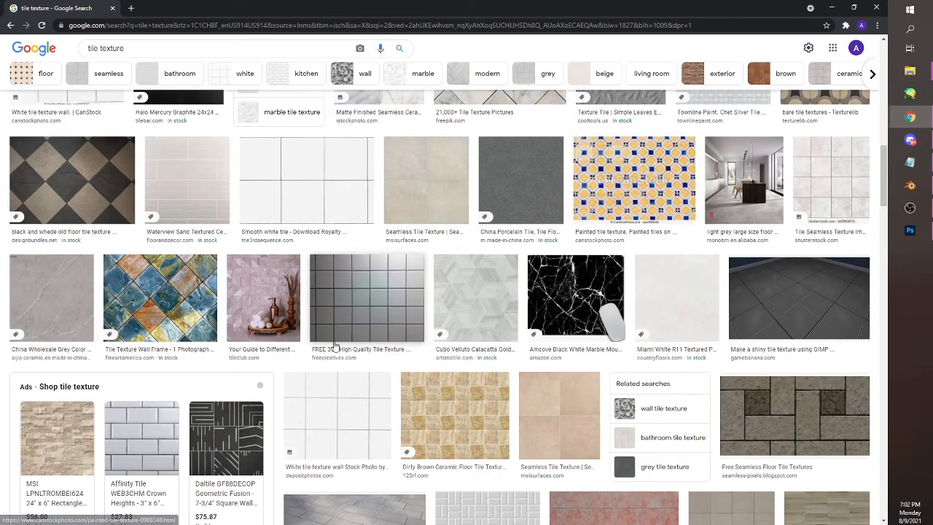
click(313, 193)
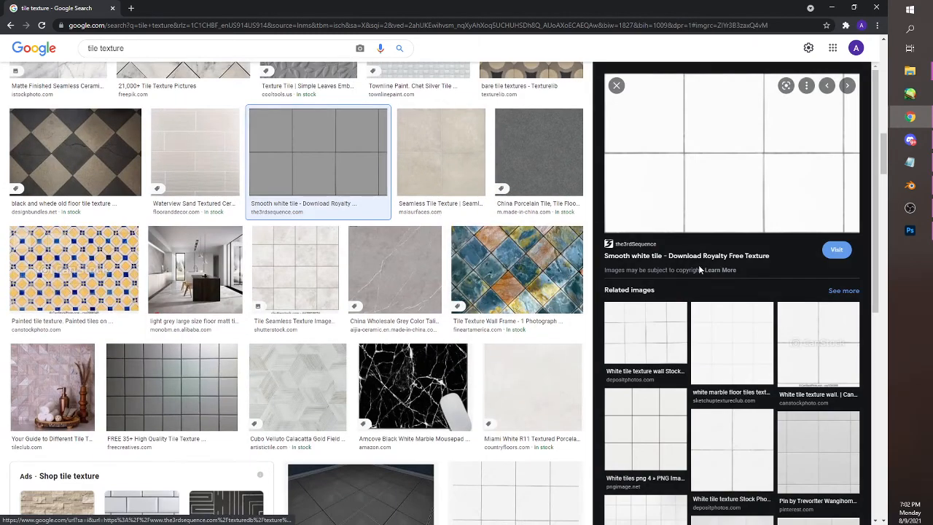
scroll(699, 264, down, 2)
click(660, 331)
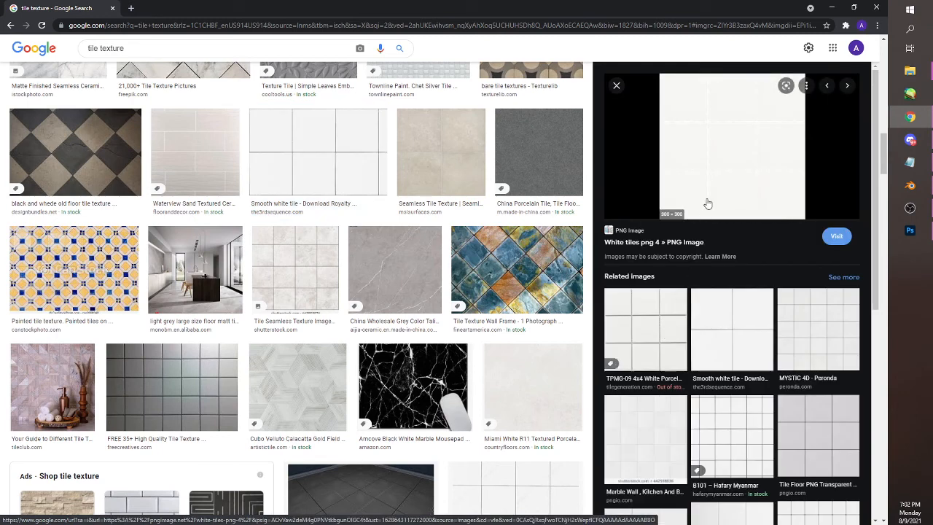
click(729, 338)
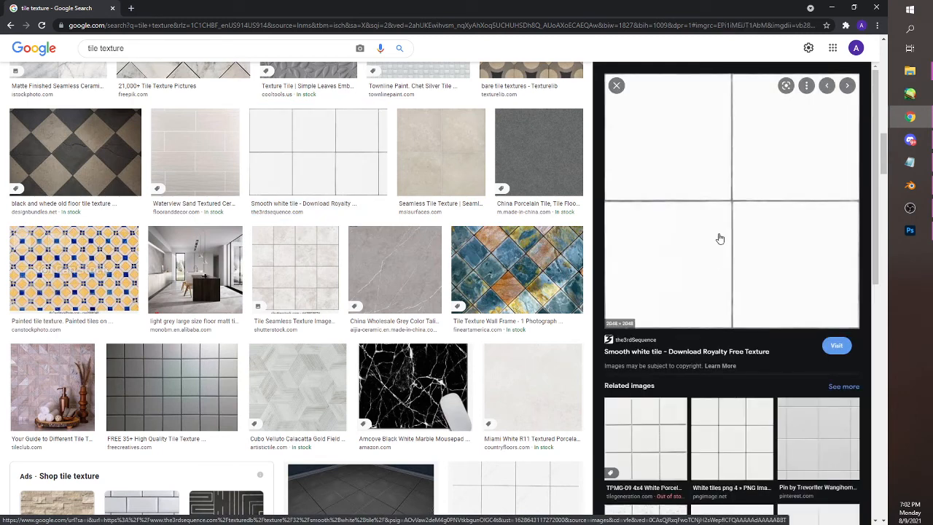
Open the four-tile Smooth white tile image in its own tab and copy the full-size image
right_click(677, 212)
click(704, 300)
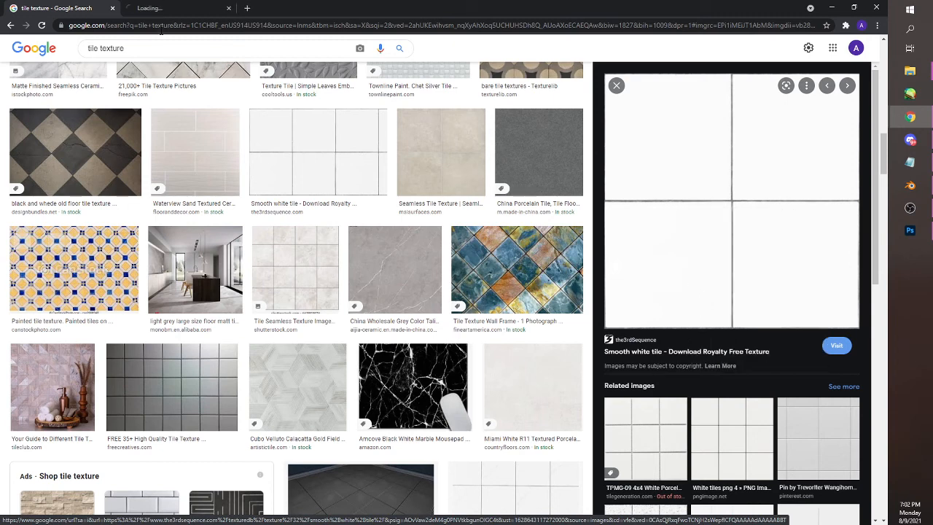
click(166, 6)
right_click(392, 196)
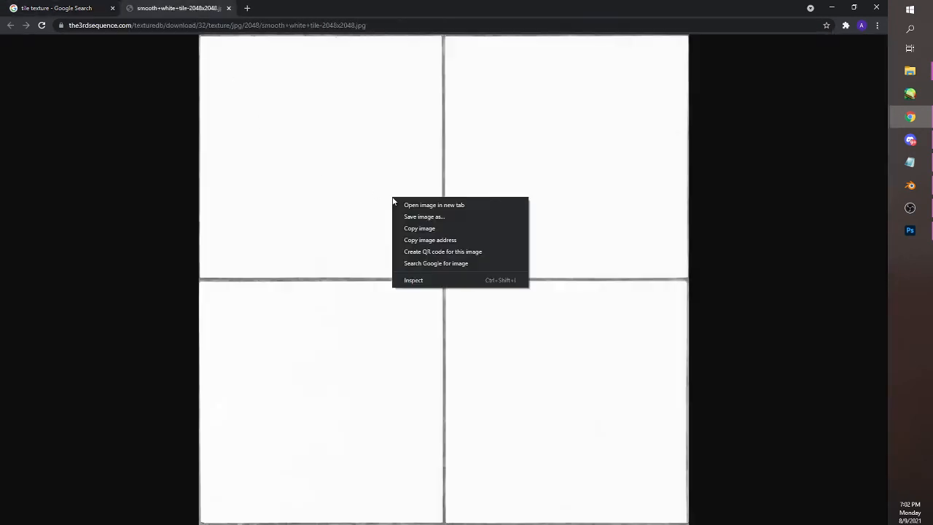
click(414, 229)
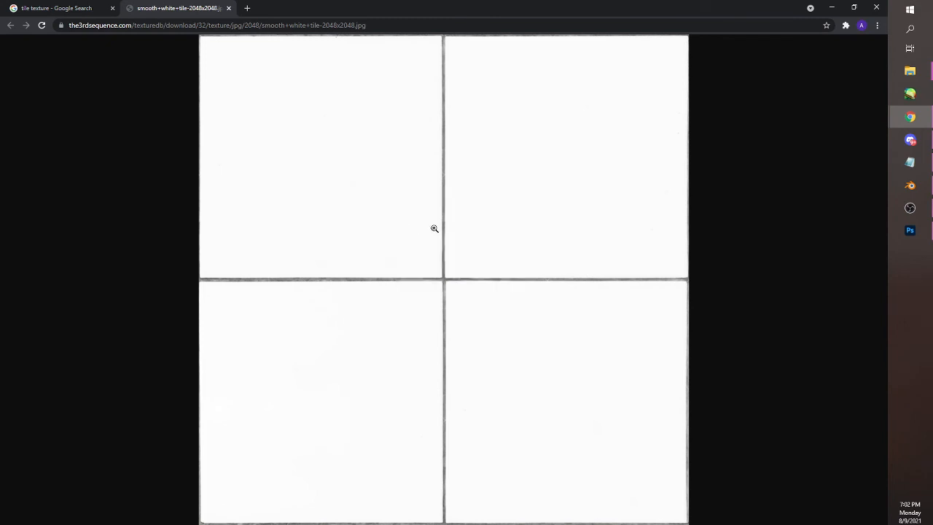
Switch to Photoshop and paste the copied four-tile image as a new layer above the existing tile layers
click(909, 230)
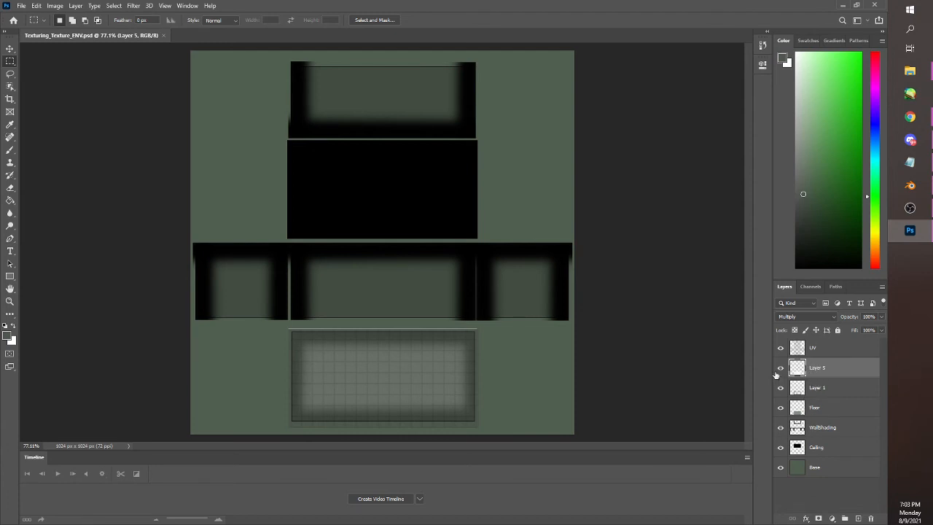
key(ctrl+shift+alt+n)
key(alt+BackSpace)
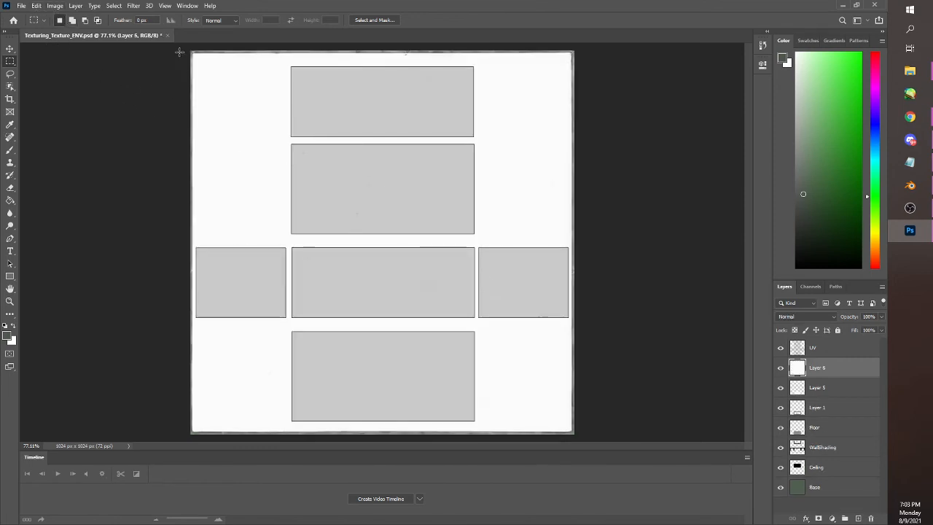
Scale the pasted tile image down to about 33% and move it to the middle of the canvas
click(35, 6)
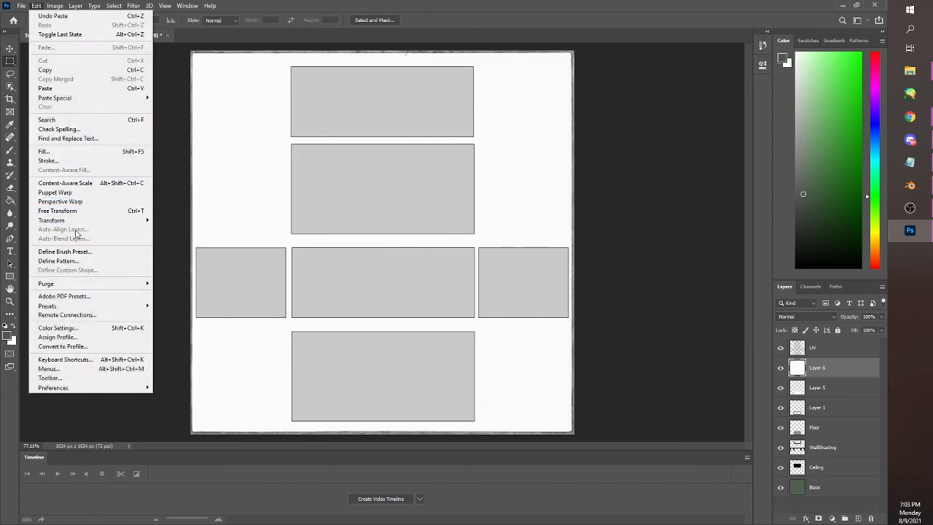
mouse_move(130, 221)
click(176, 233)
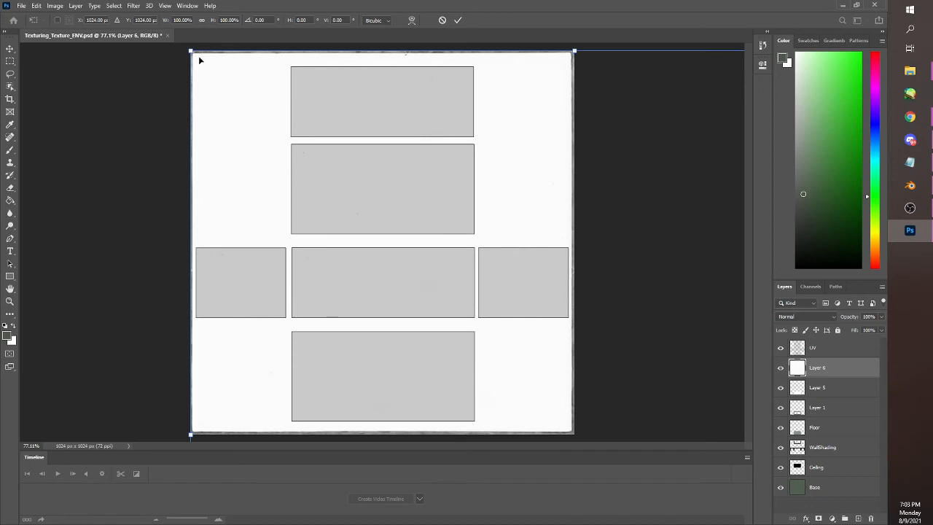
drag(189, 50, 475, 335)
drag(524, 377, 336, 186)
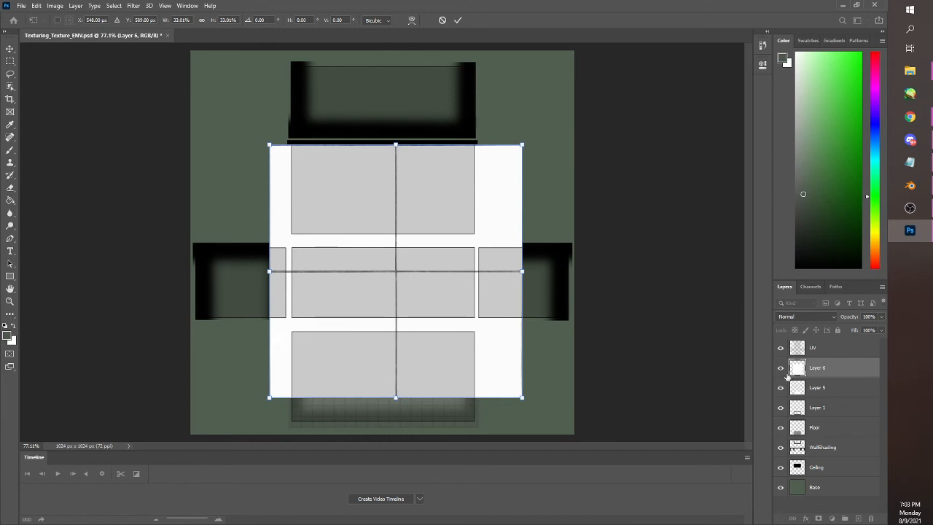
key(Return)
Hide the UV layer and stretch the tile image vertically to about 134% so its tiles become tall rectangles
click(780, 348)
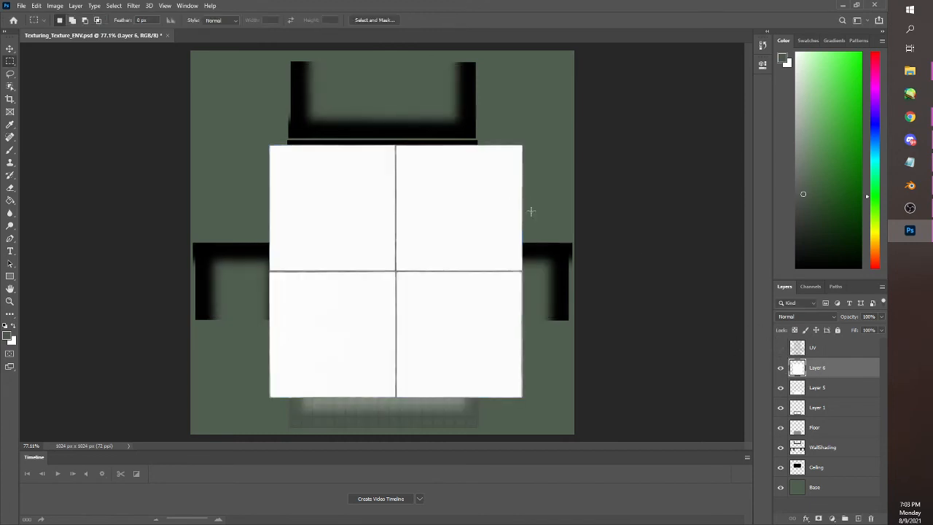
drag(254, 127, 537, 411)
click(36, 6)
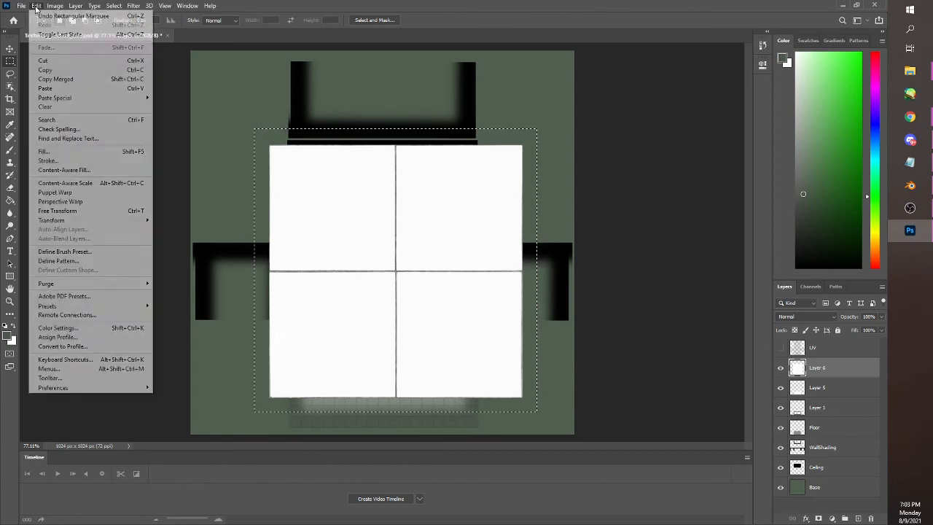
mouse_move(117, 228)
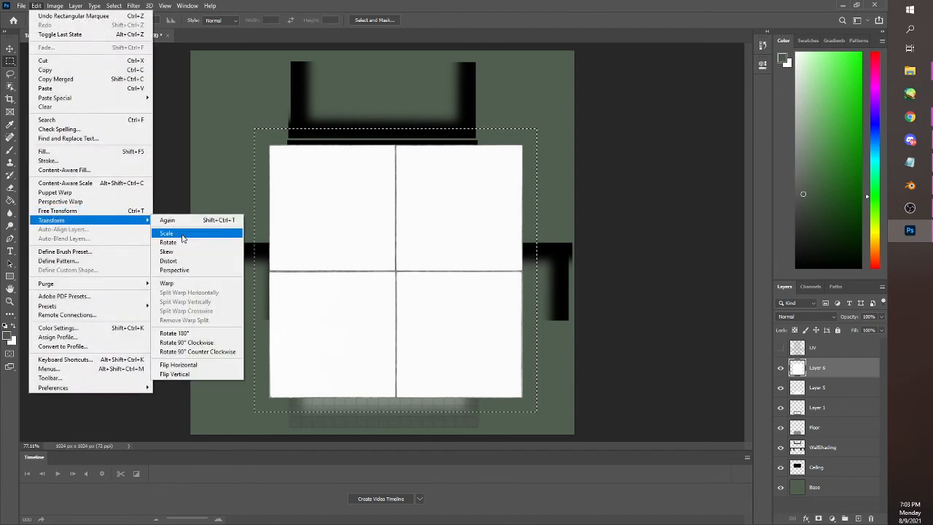
click(163, 229)
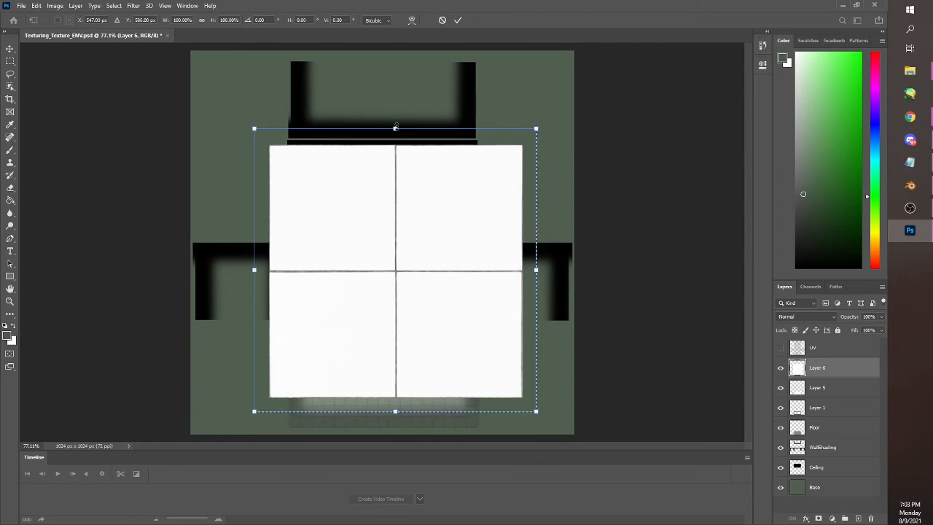
drag(395, 128, 396, 31)
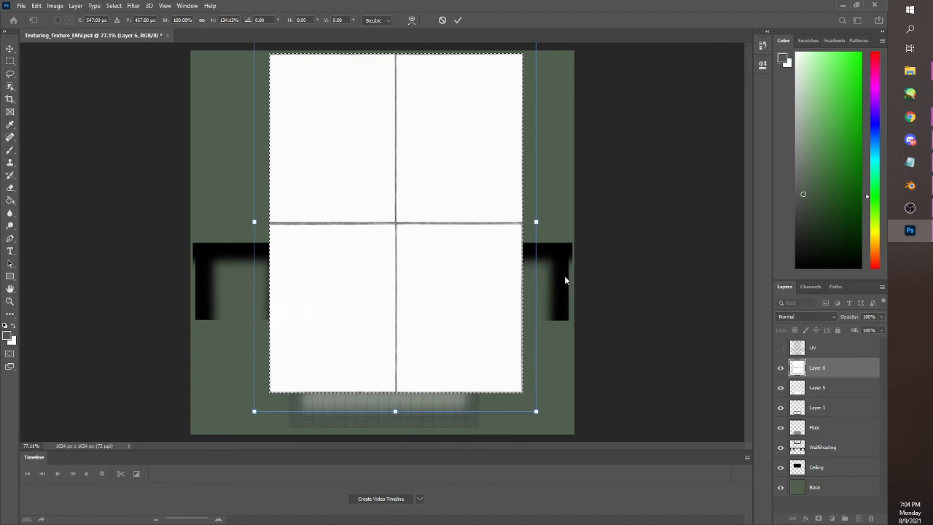
key(Return)
Scale the stretched tile image down to about 18% and move it onto the upper-left corner of the middle wall
drag(251, 50, 543, 403)
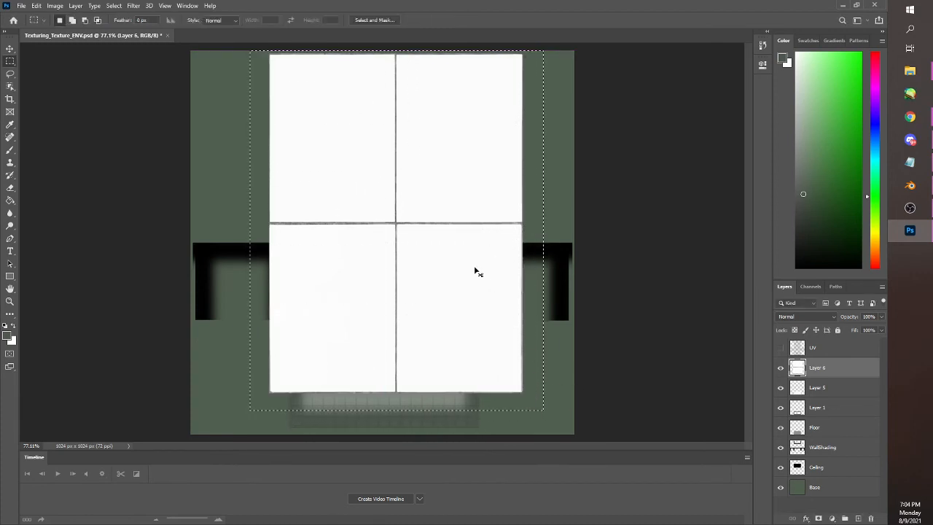
drag(476, 271, 471, 302)
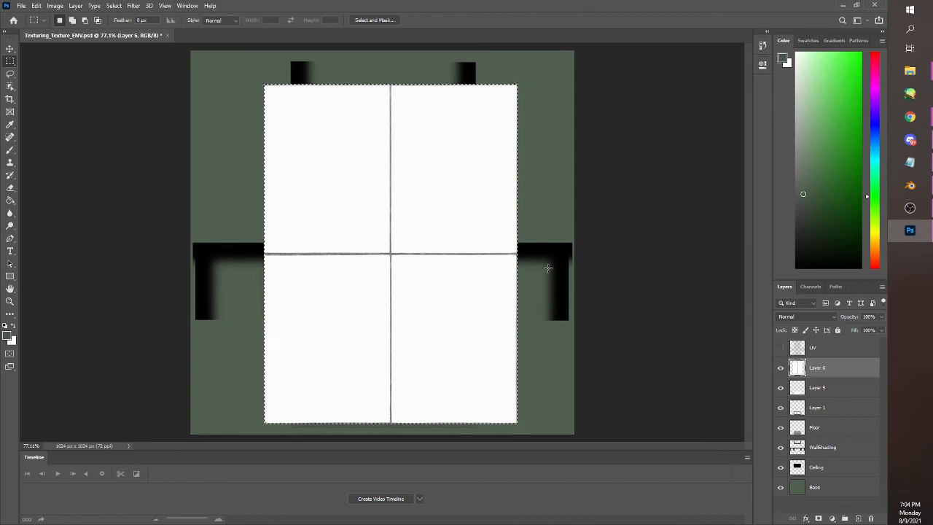
click(53, 7)
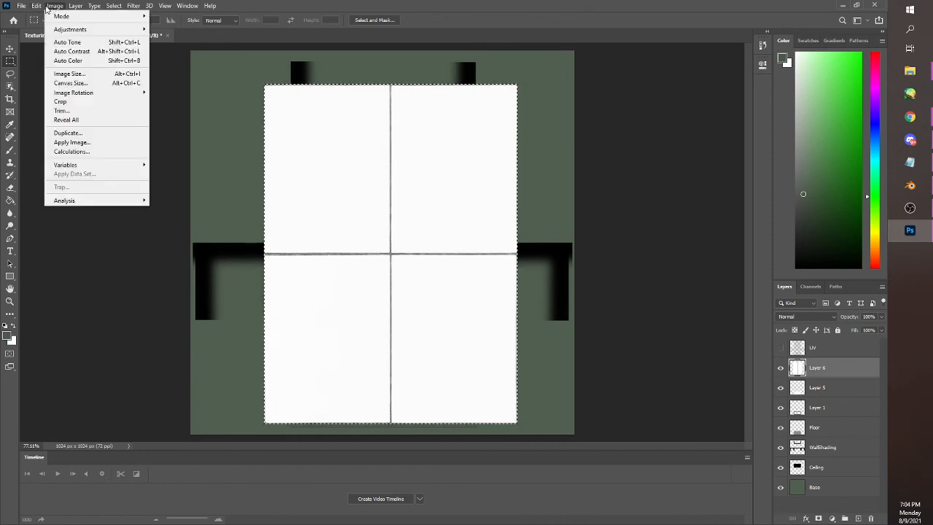
mouse_move(37, 6)
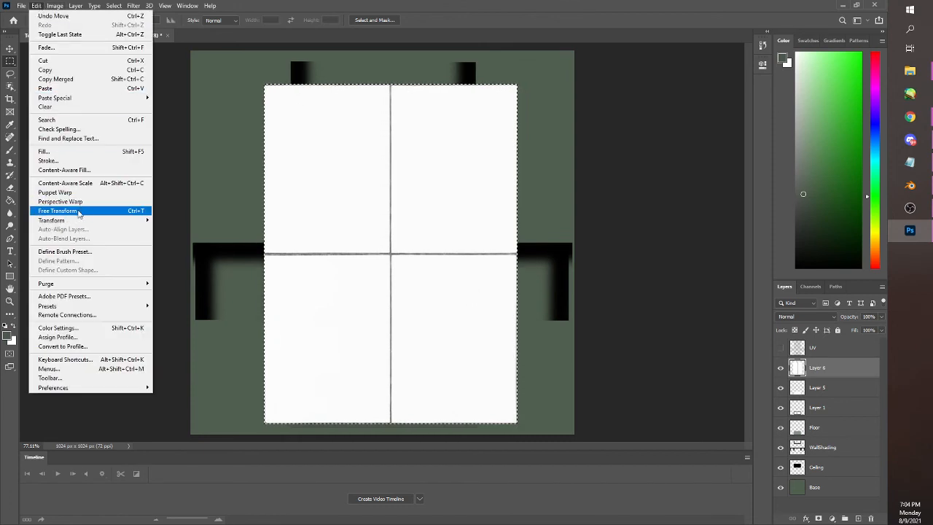
mouse_move(124, 221)
click(191, 233)
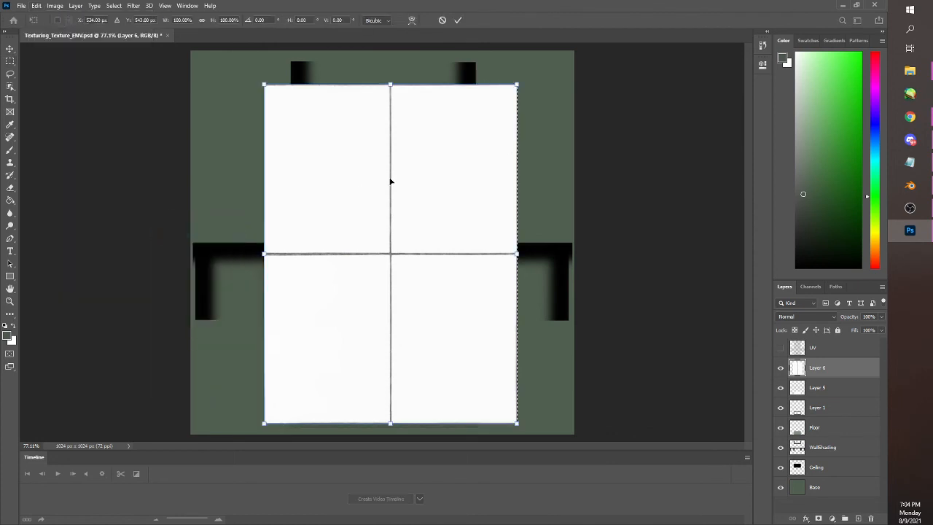
drag(517, 84, 276, 336)
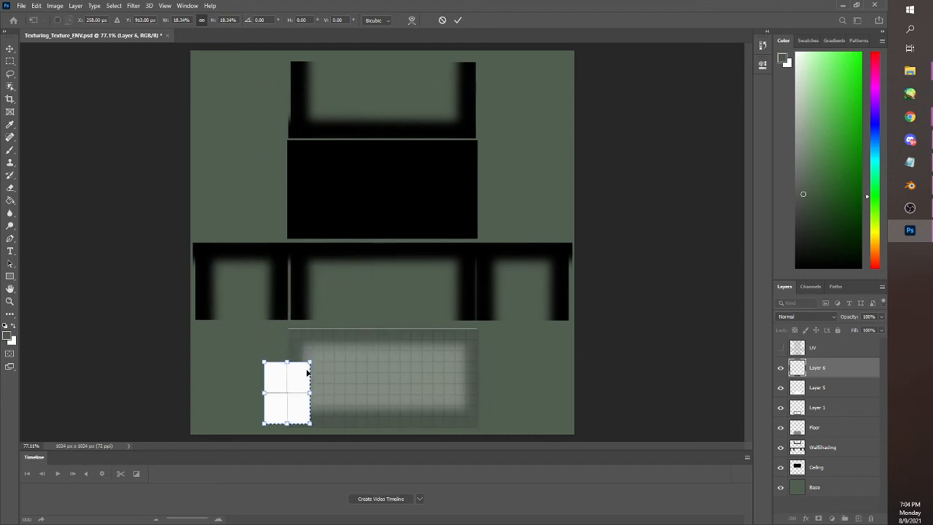
key(Return)
key(m)
drag(256, 354, 304, 280)
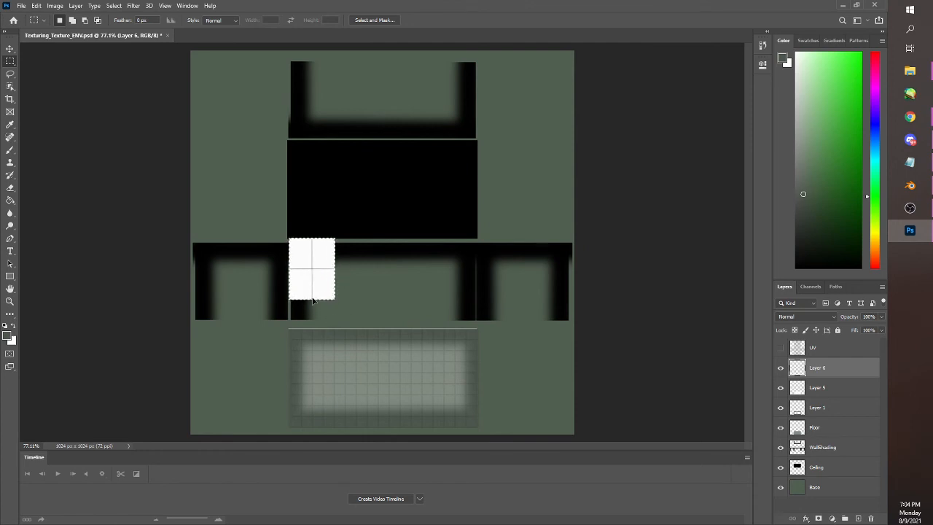
Shrink the small tile block slightly and align it with the upper-left corner of the middle wall's shading
scroll(314, 288, up, 2)
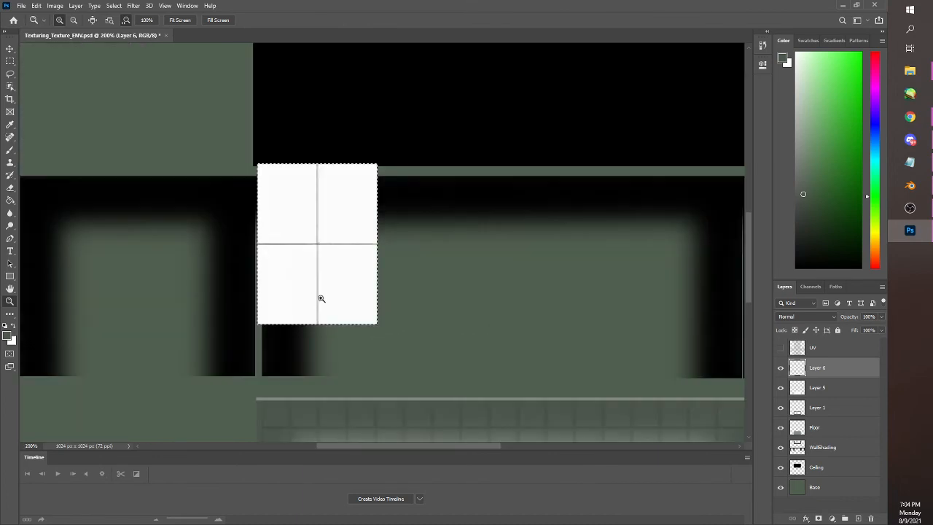
drag(240, 144, 402, 340)
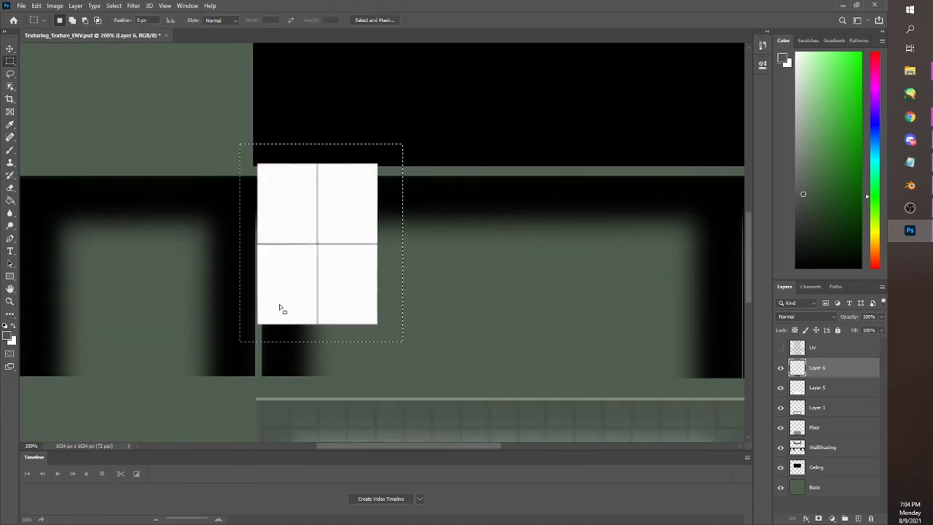
click(36, 5)
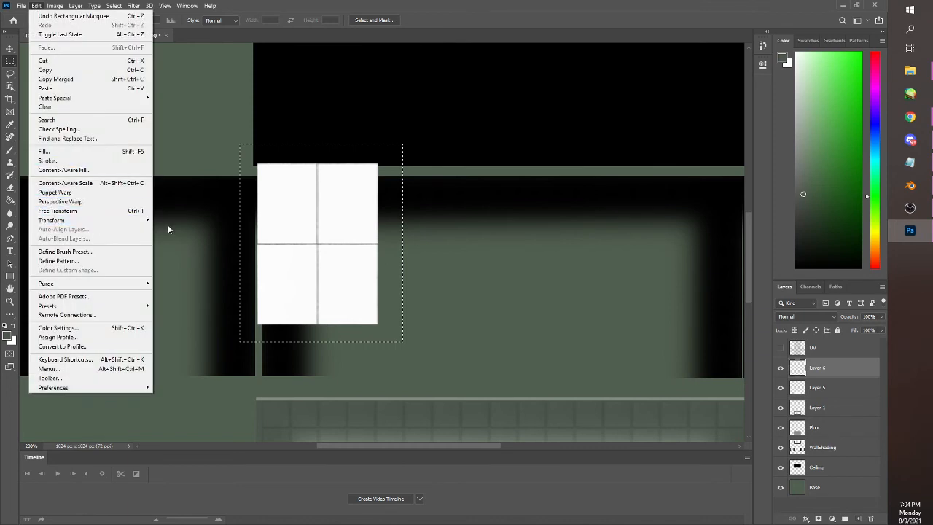
mouse_move(145, 220)
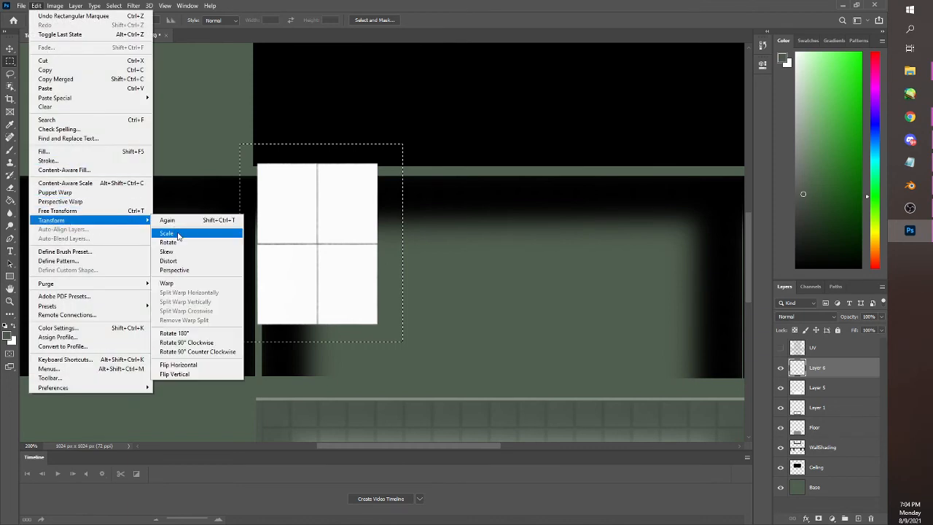
click(258, 231)
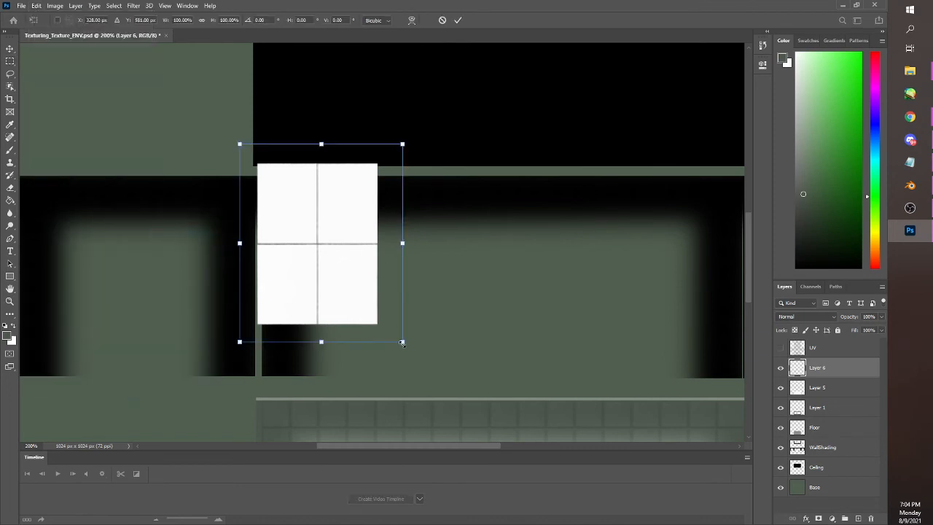
drag(402, 342, 379, 314)
drag(340, 248, 348, 258)
key(Return)
key(m)
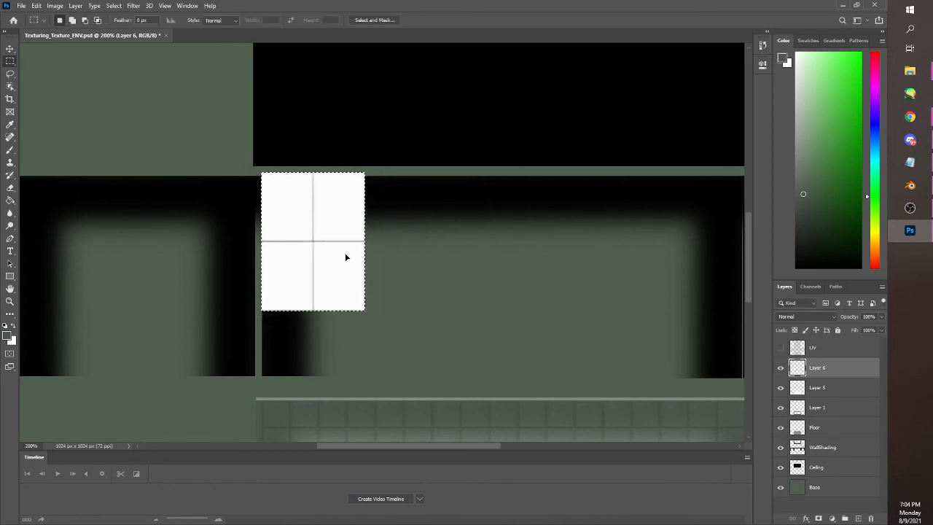
Duplicate the white tile block, align the copy one row lower to make three rows, and merge the two tile layers
key(ctrl+d)
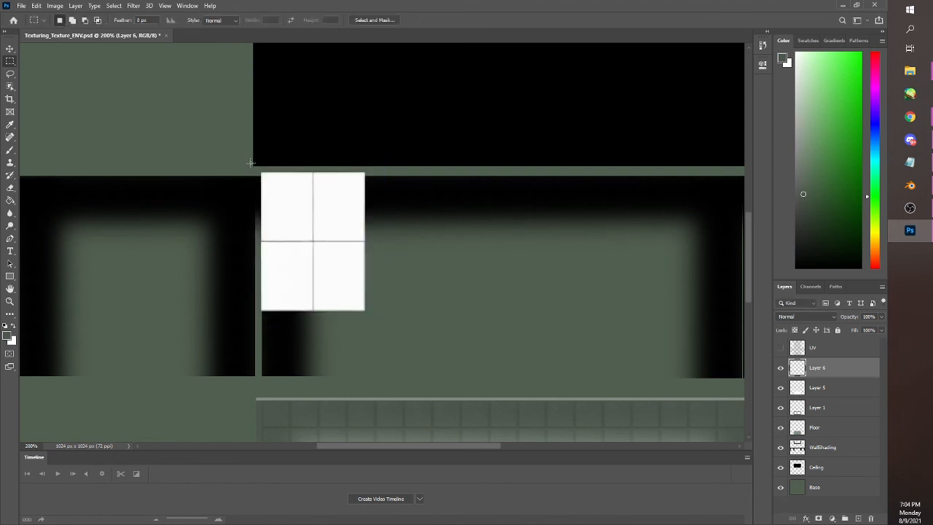
drag(250, 163, 384, 326)
key(ctrl+v)
drag(389, 239, 321, 310)
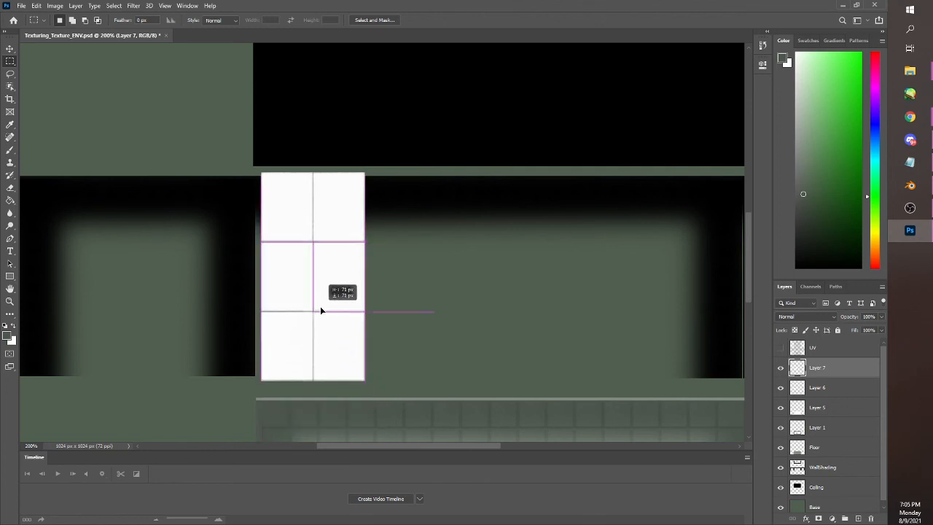
drag(321, 311, 326, 307)
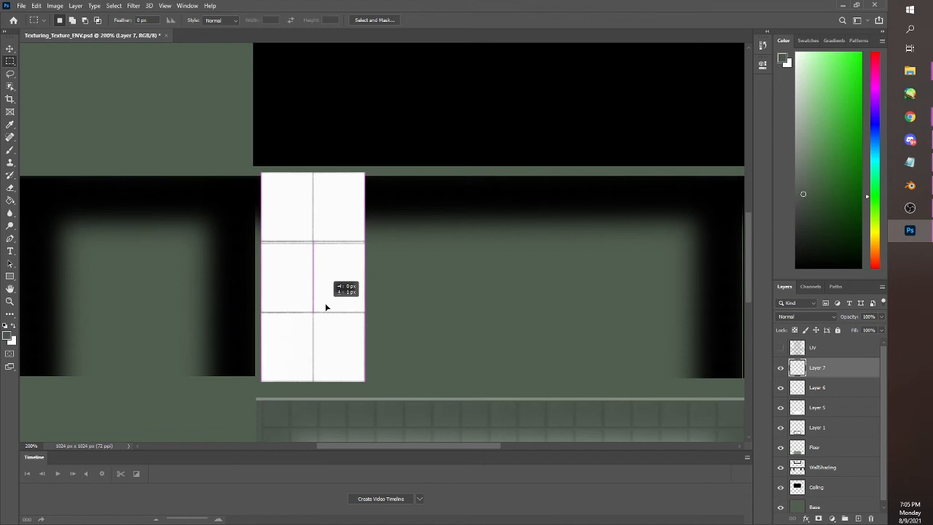
drag(326, 307, 324, 305)
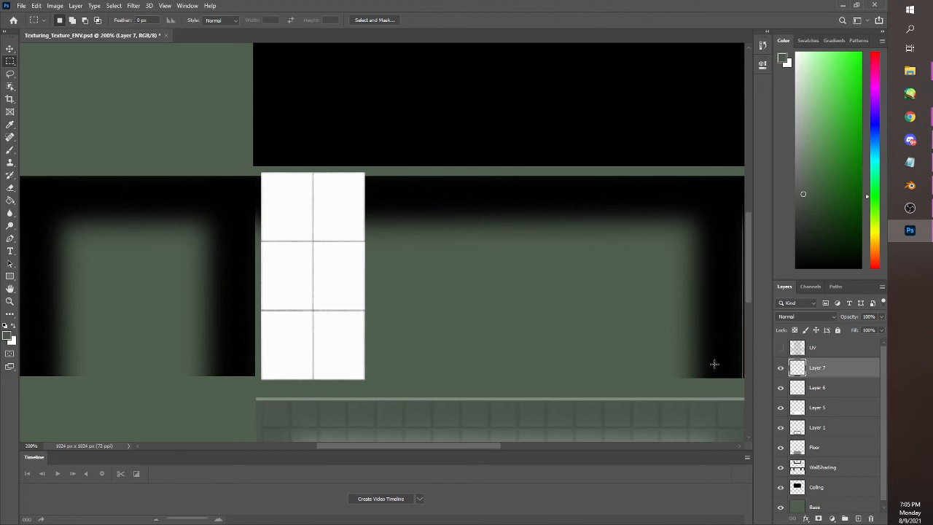
shift+click(818, 387)
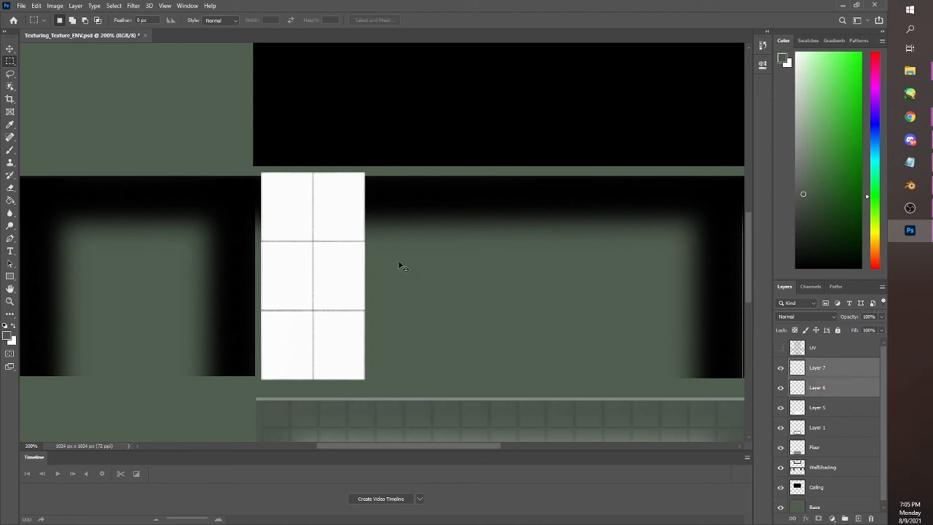
key(ctrl+e)
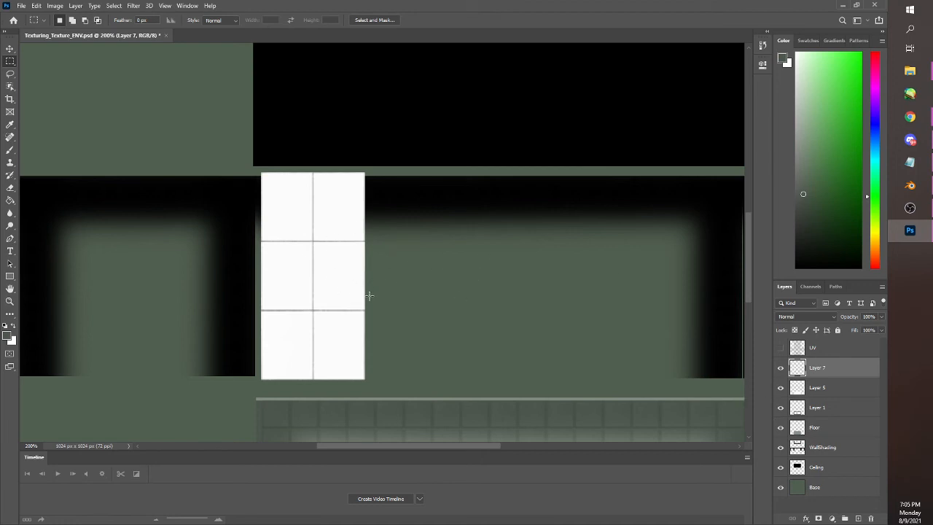
Copy the three-row tile block, align the copy one column further right for three columns, and merge both layers
mouse_move(256, 165)
mouse_down()
mouse_move(377, 296)
mouse_move(372, 387)
mouse_up()
key(ctrl+c)
key(ctrl+v)
mouse_move(390, 276)
mouse_down()
mouse_move(425, 311)
mouse_move(370, 310)
mouse_move(373, 294)
mouse_up()
shift+click(819, 386)
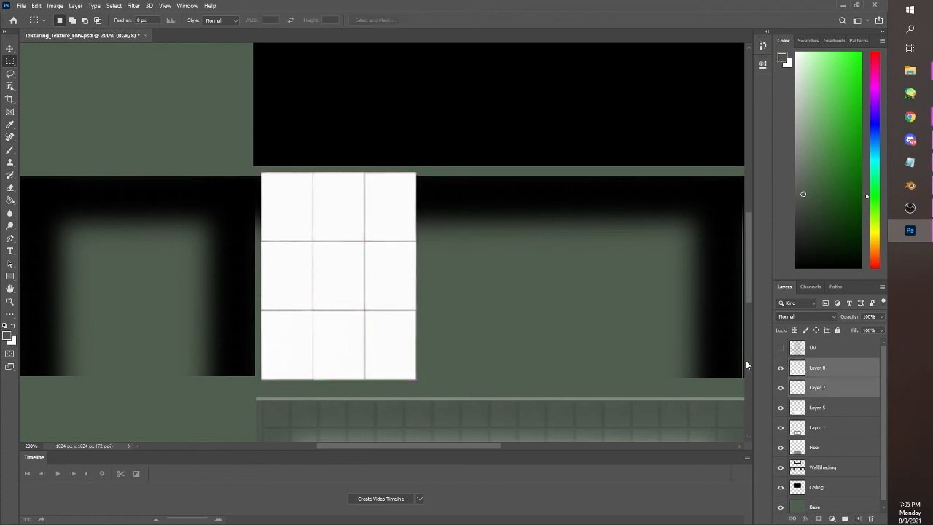
key(ctrl+e)
Copy the three-column tile block, align the copy to widen it to five columns, and merge both layers
drag(217, 135, 460, 387)
key(ctrl+c)
key(ctrl+v)
drag(425, 329, 489, 316)
shift+click(823, 395)
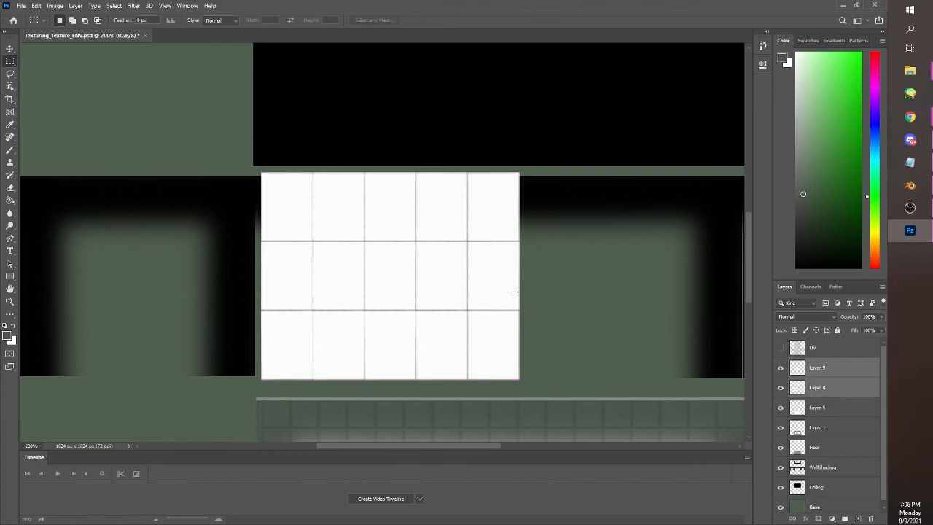
key(ctrl+e)
Copy the five-column tile block and place the copy over the right wall
drag(236, 155, 548, 389)
key(ctrl+c)
key(ctrl+v)
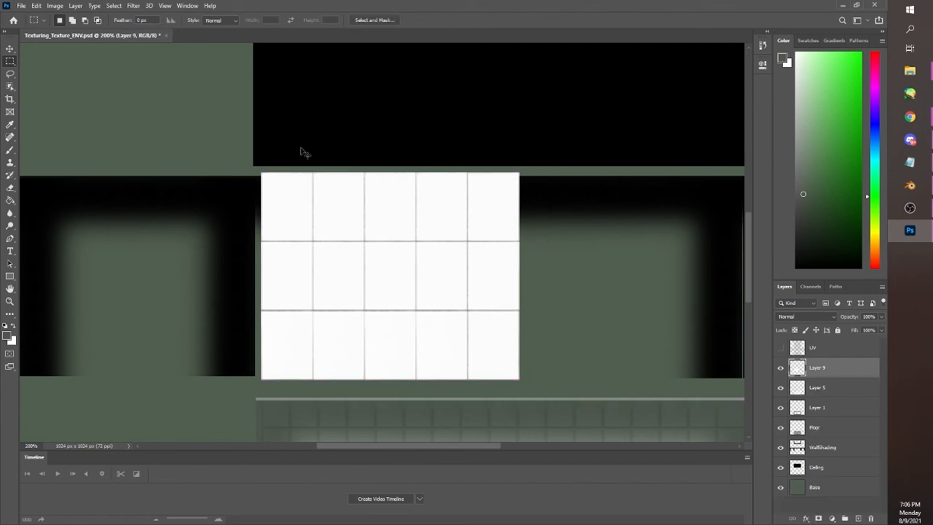
scroll(340, 245, down, 5)
drag(394, 239, 571, 273)
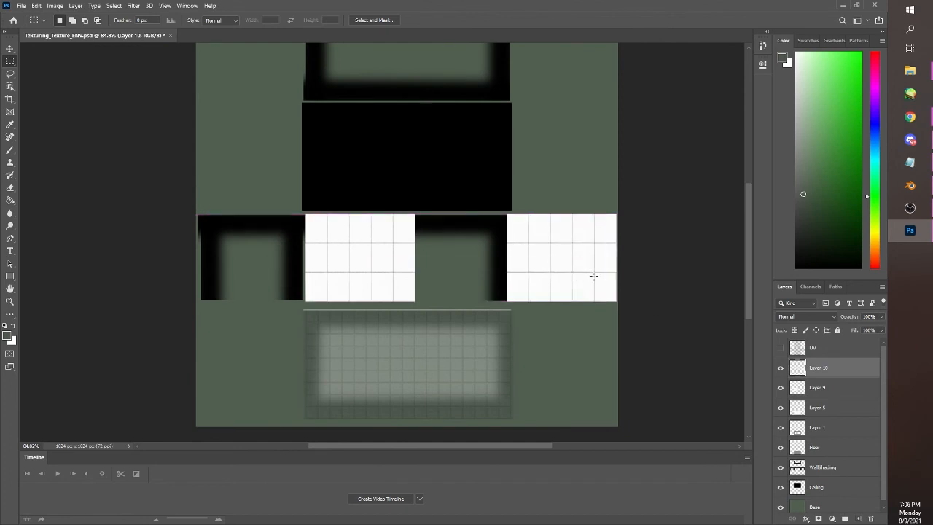
Show the UV layer and erase the strip of the right wall's tiles that overlaps the middle wall's edge
click(781, 348)
key(ctrl+space)
click(552, 258)
click(552, 258)
drag(428, 140, 456, 372)
click(11, 189)
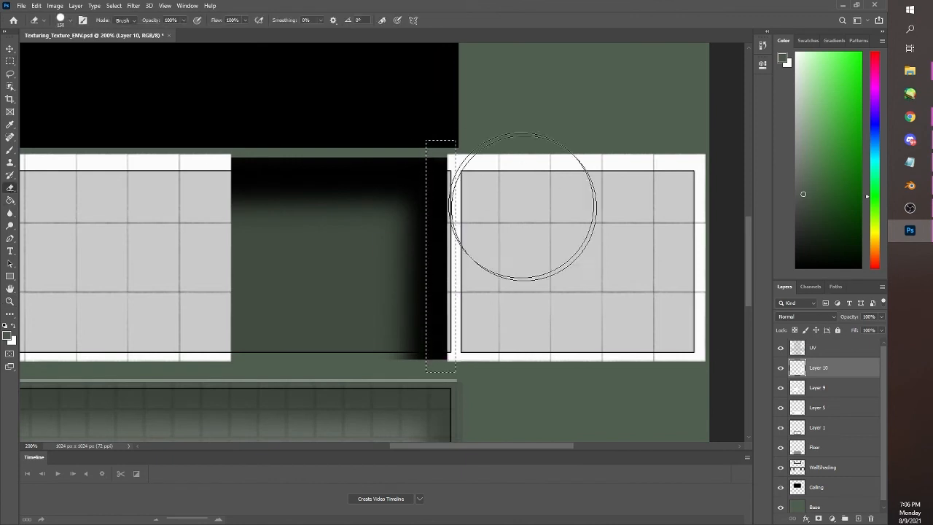
drag(484, 211, 460, 342)
key(ctrl+d)
click(11, 61)
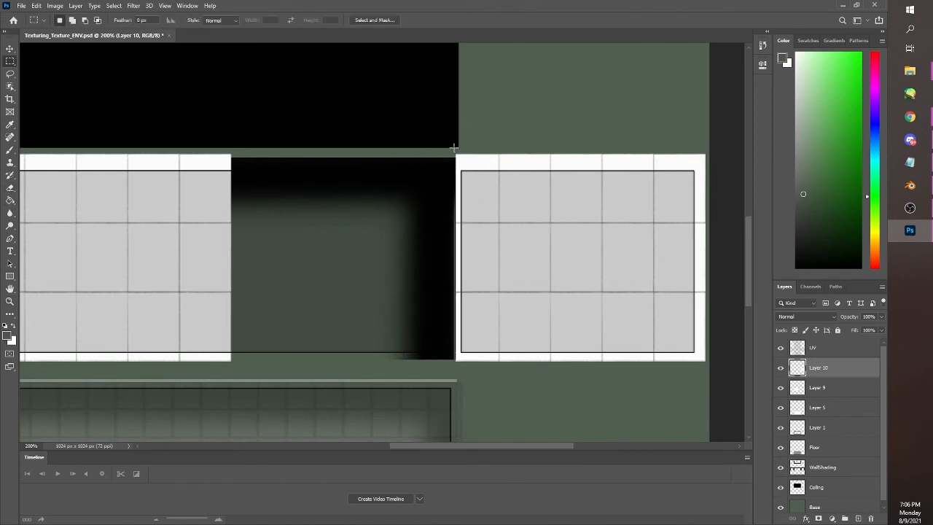
Paste another copy of the five-column tile block and place it over the left wall
scroll(245, 198, down, 5)
drag(402, 444, 314, 450)
key(ctrl+v)
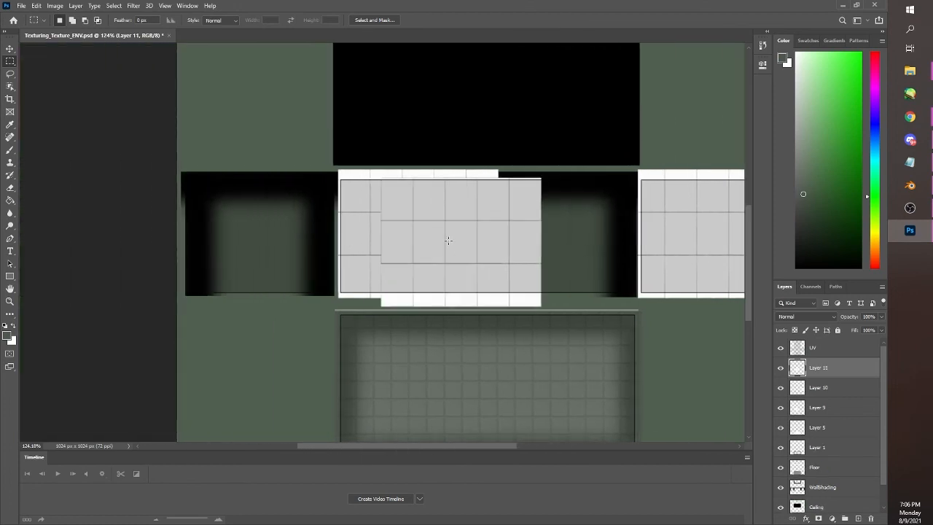
drag(448, 241, 382, 240)
key(ctrl+z)
drag(585, 331, 301, 94)
drag(456, 212, 412, 209)
key(ctrl+z)
click(836, 368)
drag(570, 274, 366, 264)
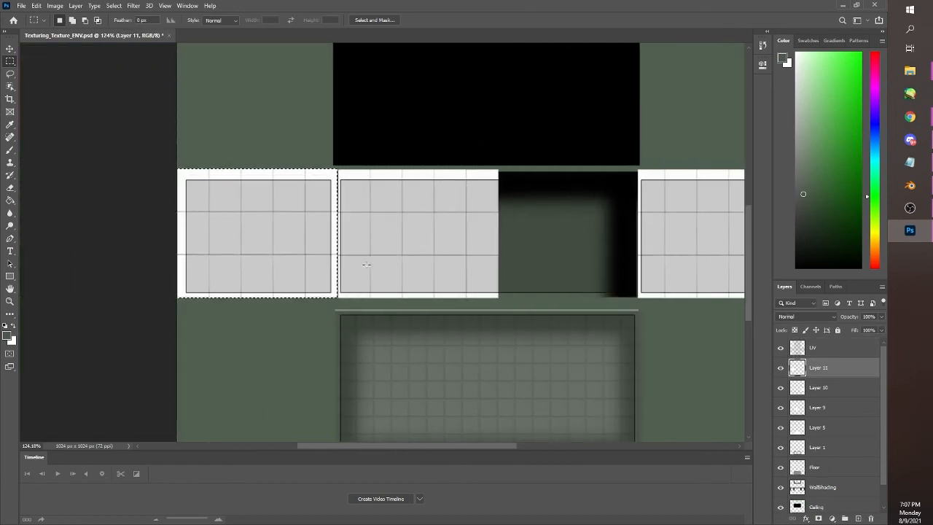
click(366, 264)
Align the left wall's tile block flush with the middle wall's tiles and merge it with the right wall's tile layer
scroll(368, 251, up, 1)
scroll(333, 233, up, 1)
scroll(333, 233, up, 1)
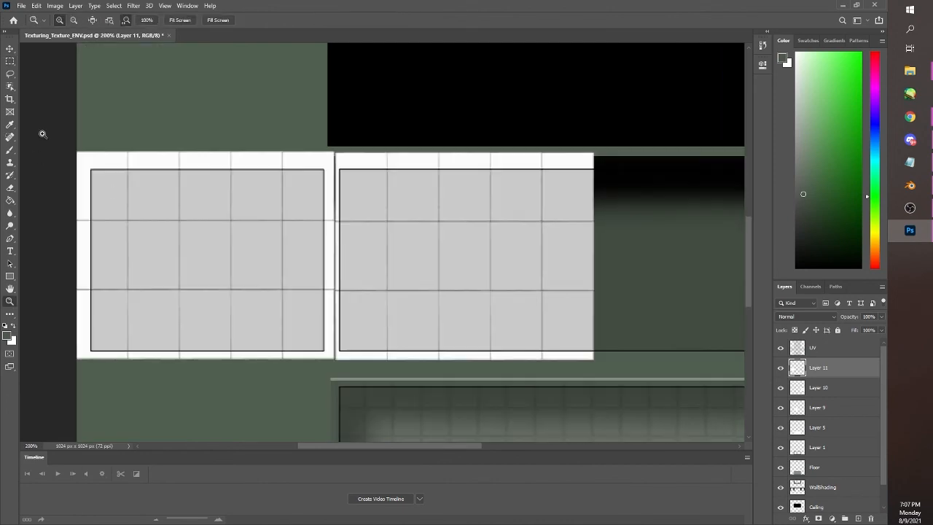
drag(76, 131, 357, 381)
drag(291, 299, 294, 299)
key(ctrl+d)
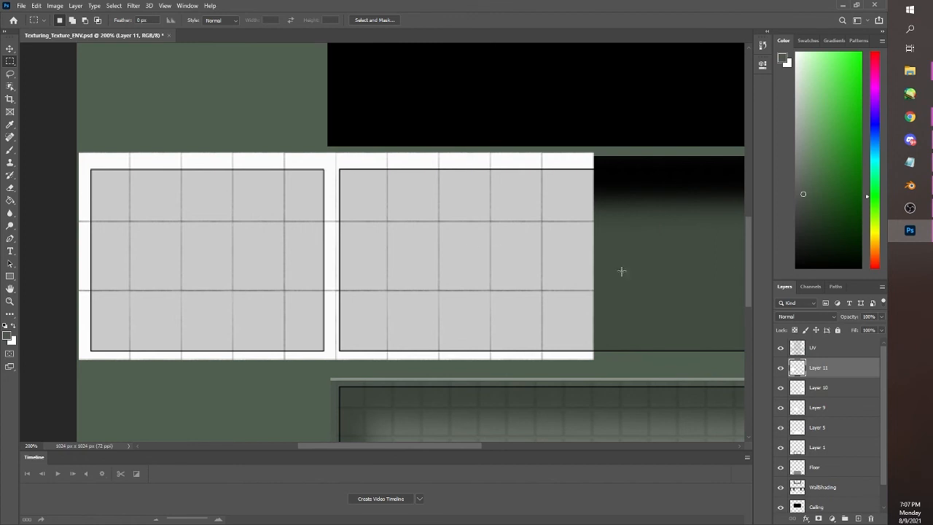
click(824, 387)
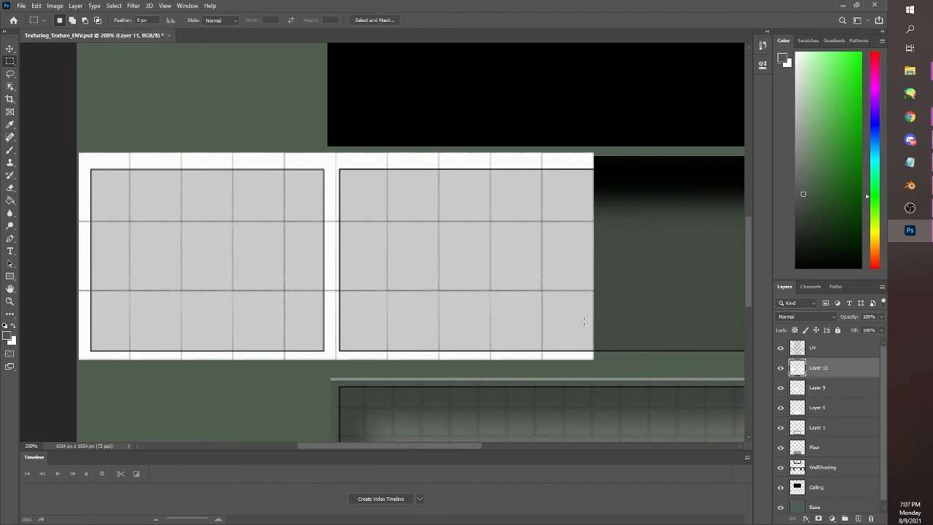
Paste a copy of the tile block above Layer 9 and align it to continue the middle wall's tiles rightwards
key(Delete)
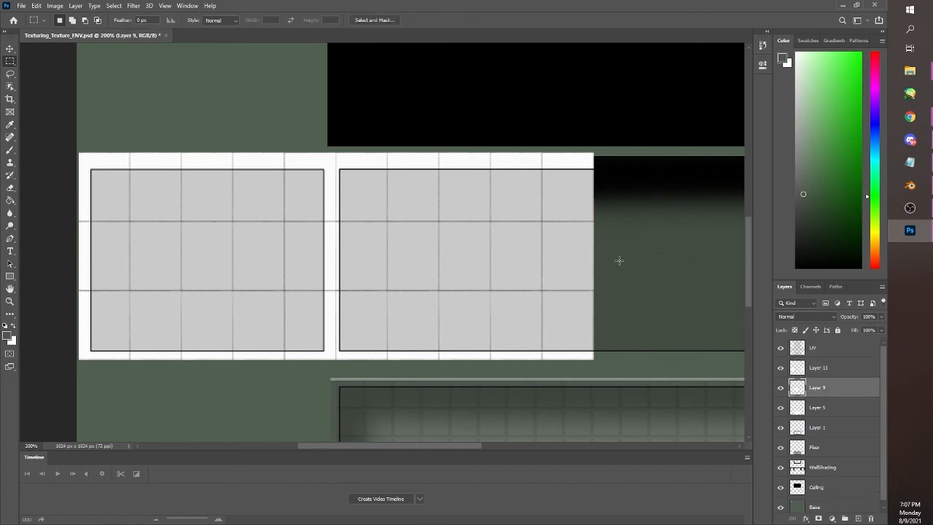
scroll(619, 260, down, 4)
mouse_move(634, 260)
mouse_down()
mouse_move(428, 260)
mouse_move(433, 253)
mouse_up()
key(ctrl+v)
key(ctrl+z)
drag(489, 319, 276, 158)
key(ctrl+z)
ctrl+drag(435, 256, 485, 289)
click(817, 368)
click(817, 388)
key(ctrl+d)
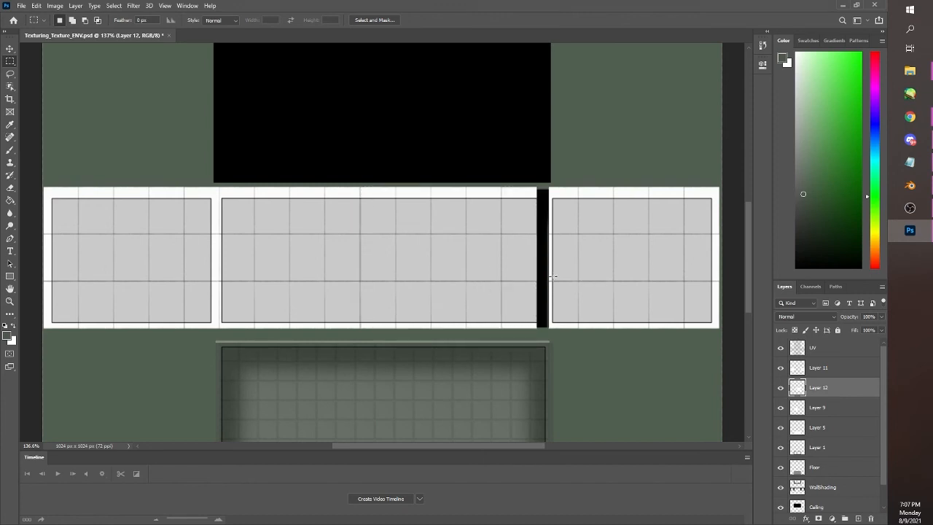
Cover the remaining gap at the middle wall's right end with another tile copy and erase its overlap onto the right wall
key(ctrl+v)
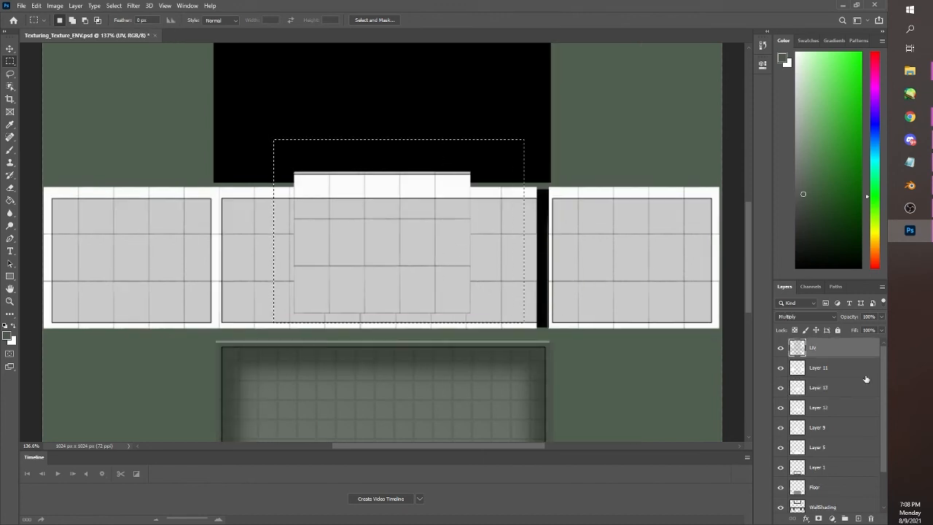
ctrl+drag(435, 242, 633, 263)
key(ctrl+d)
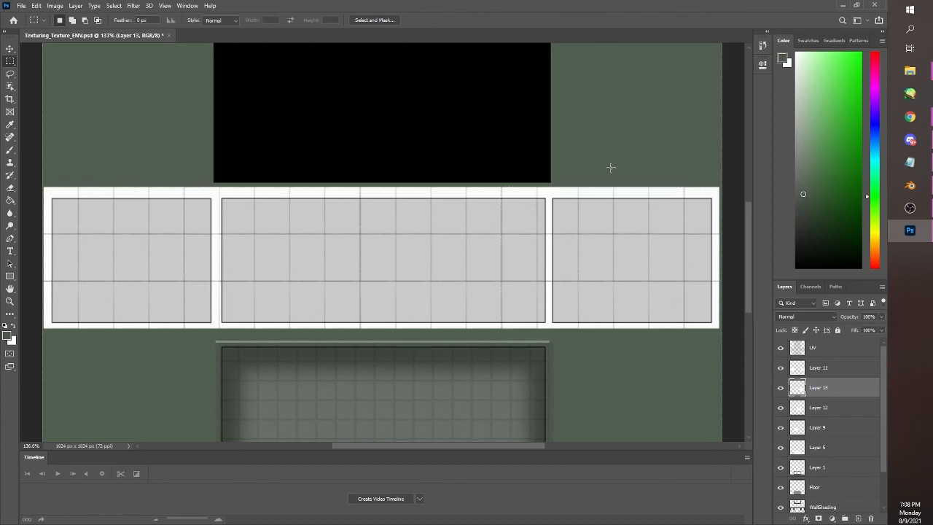
drag(548, 162, 721, 335)
key(ctrl+d)
click(10, 187)
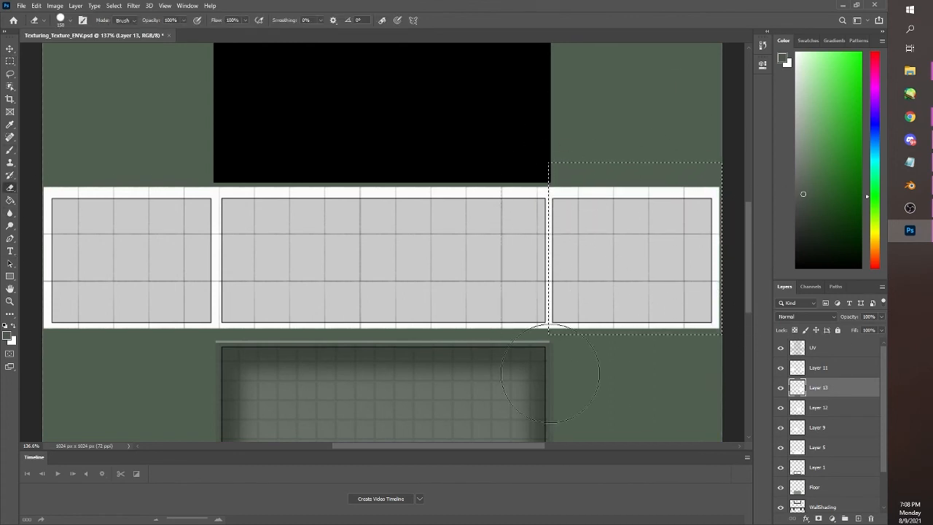
click(9, 61)
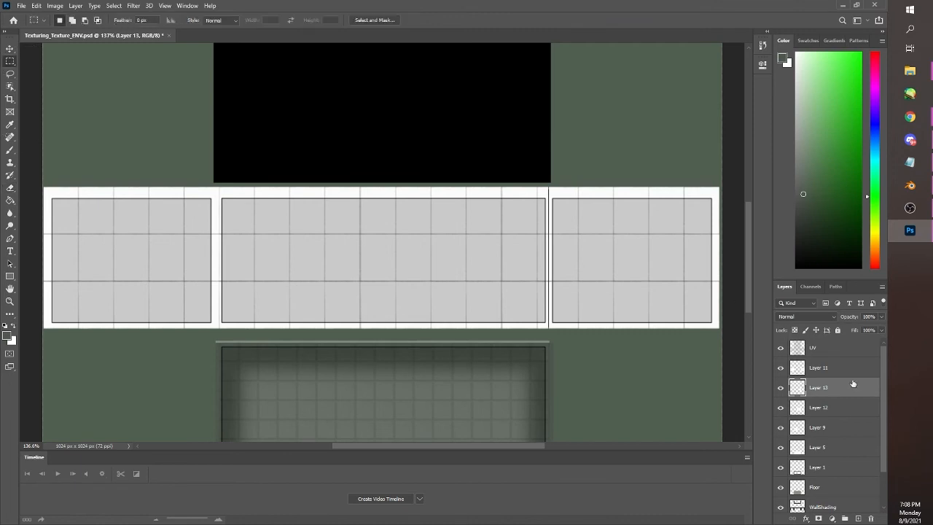
Merge the three middle wall tile layers, Layer 13, Layer 12 and Layer 9, into one
scroll(736, 261, up, 5)
scroll(737, 281, down, 3)
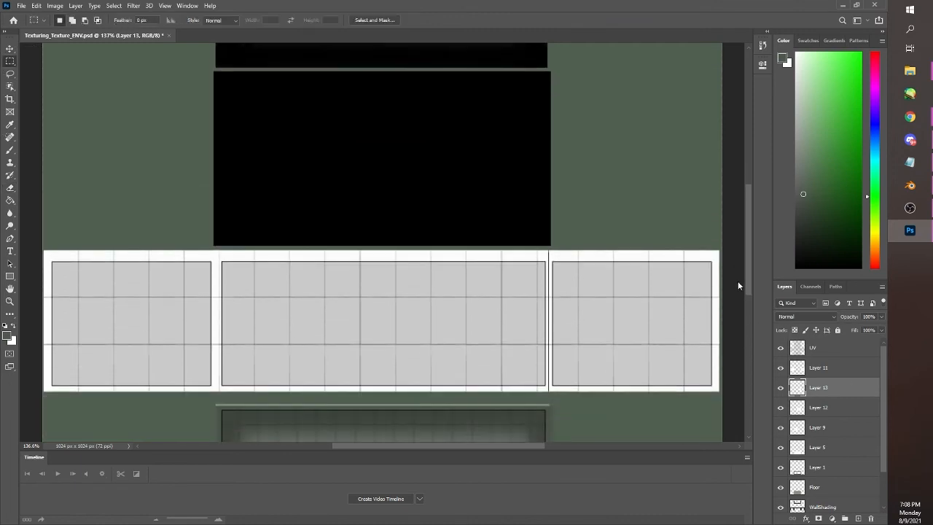
shift+click(827, 430)
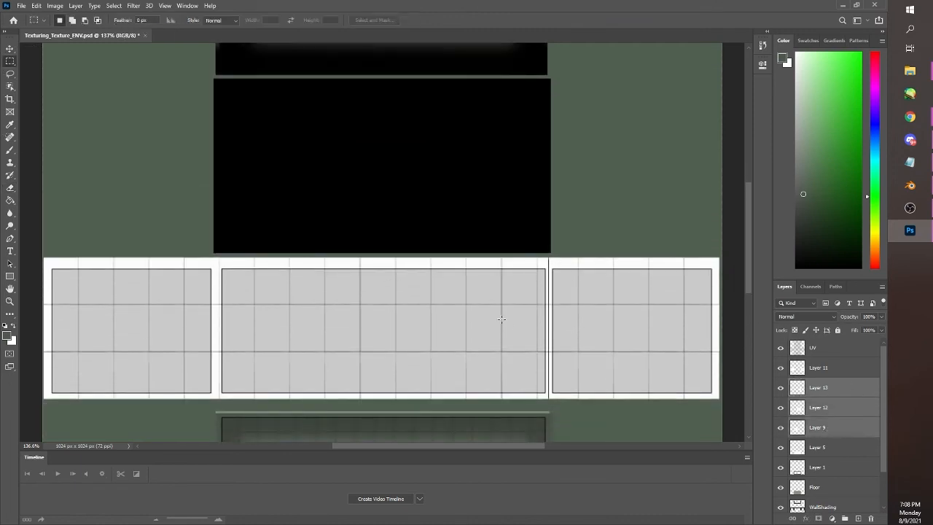
key(ctrl+e)
Copy the middle wall's merged tiles and place the copy over the upper wall above the ceiling
drag(212, 252, 551, 404)
key(ctrl+c)
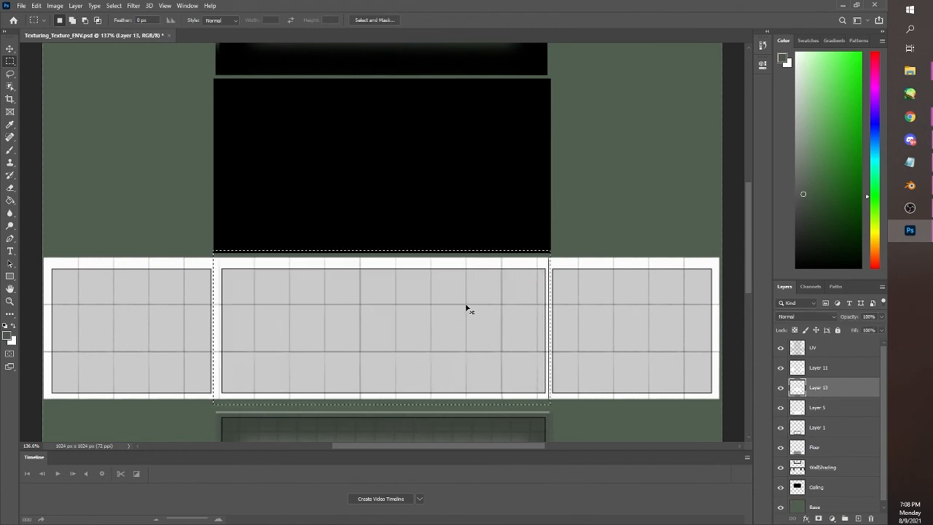
key(ctrl+v)
drag(436, 343, 440, 342)
key(ctrl+z)
mouse_move(162, 199)
mouse_down()
mouse_move(496, 421)
mouse_move(626, 425)
mouse_up()
click(831, 391)
drag(415, 321, 481, 152)
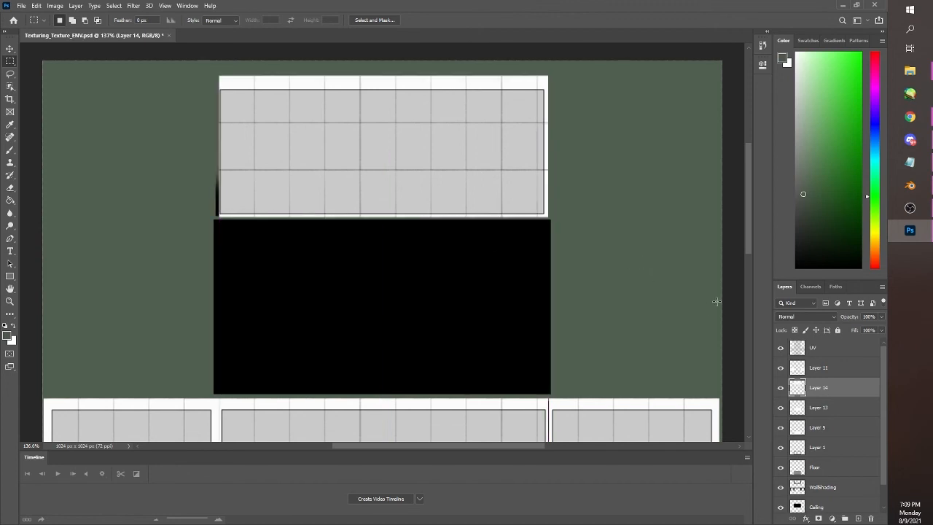
Shift the upper wall's tile block left so it overhangs the left edge of the UV outline
key(ctrl+d)
mouse_move(746, 233)
mouse_down()
mouse_move(741, 262)
mouse_move(744, 229)
mouse_up()
drag(214, 80, 586, 245)
drag(518, 208, 506, 207)
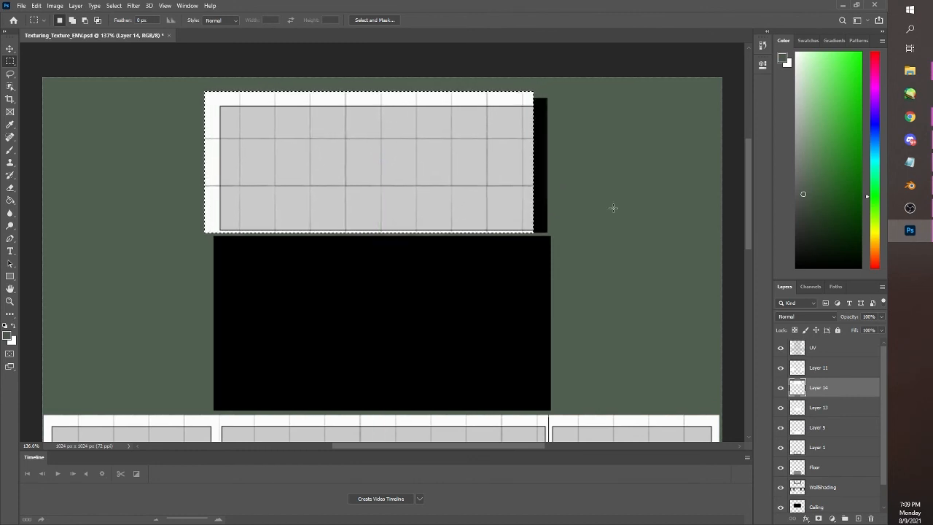
Duplicate the upper wall's rightmost tile columns to extend the tiles past the UV outline's right edge, and merge the layers
key(ctrl+d)
mouse_move(482, 82)
mouse_down()
mouse_move(534, 137)
mouse_move(560, 233)
mouse_up()
key(ctrl+j)
drag(553, 212, 568, 208)
drag(526, 180, 543, 195)
key(ctrl+z)
drag(479, 78, 615, 257)
ctrl+click(530, 96)
drag(541, 165, 568, 171)
key(ctrl+d)
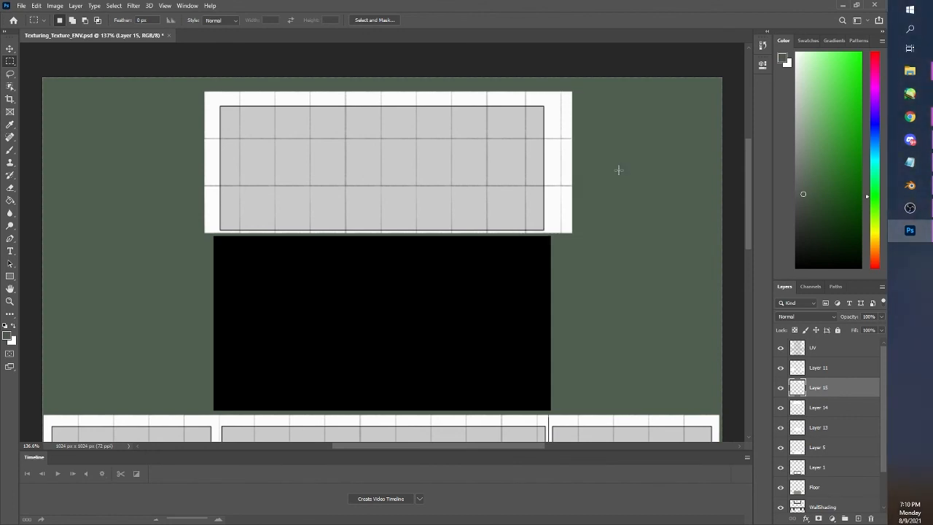
shift+click(818, 403)
key(ctrl+e)
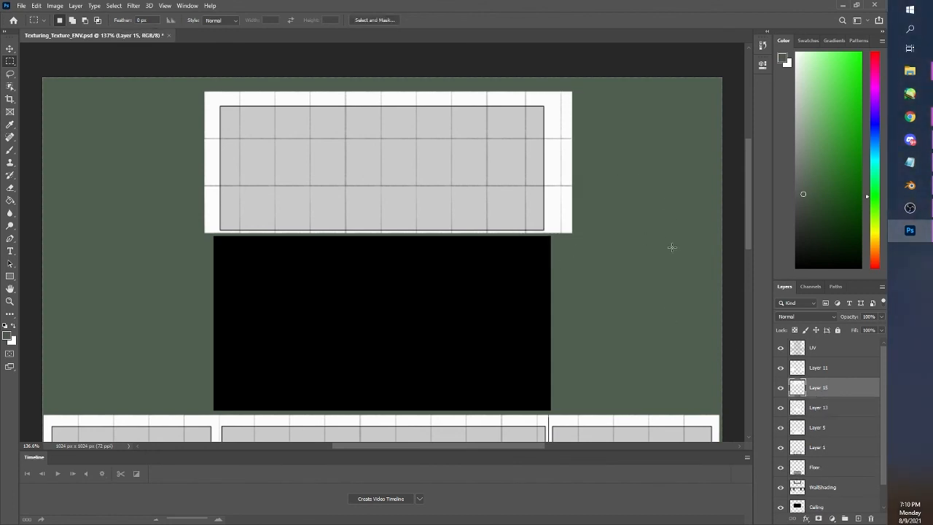
Select the middle wall's area on Layer 13 and erase all the tiles inside it
drag(744, 219, 746, 261)
mouse_move(214, 271)
mouse_down()
mouse_move(327, 381)
mouse_move(549, 410)
mouse_move(549, 419)
mouse_up()
click(826, 407)
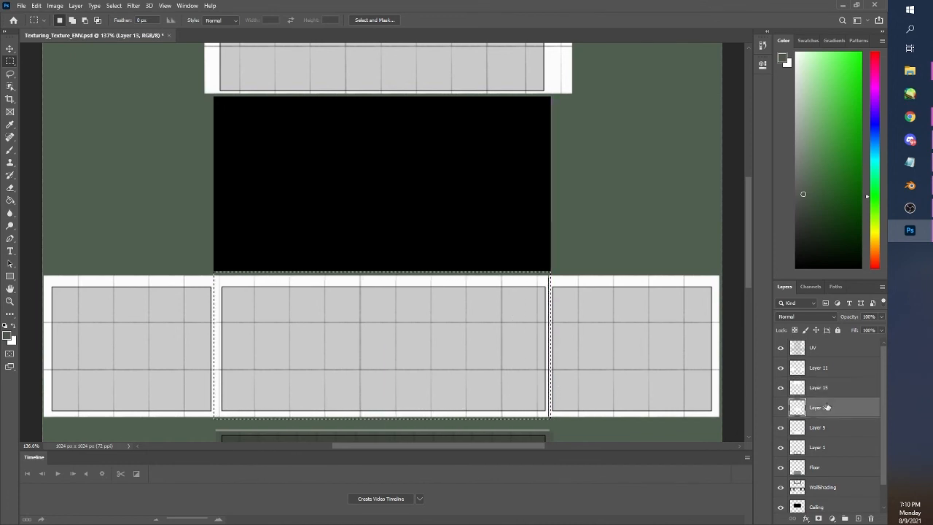
click(10, 188)
mouse_move(211, 273)
mouse_down()
mouse_move(250, 417)
mouse_move(417, 324)
mouse_move(471, 418)
mouse_move(511, 279)
mouse_move(566, 277)
mouse_up()
key(ctrl+d)
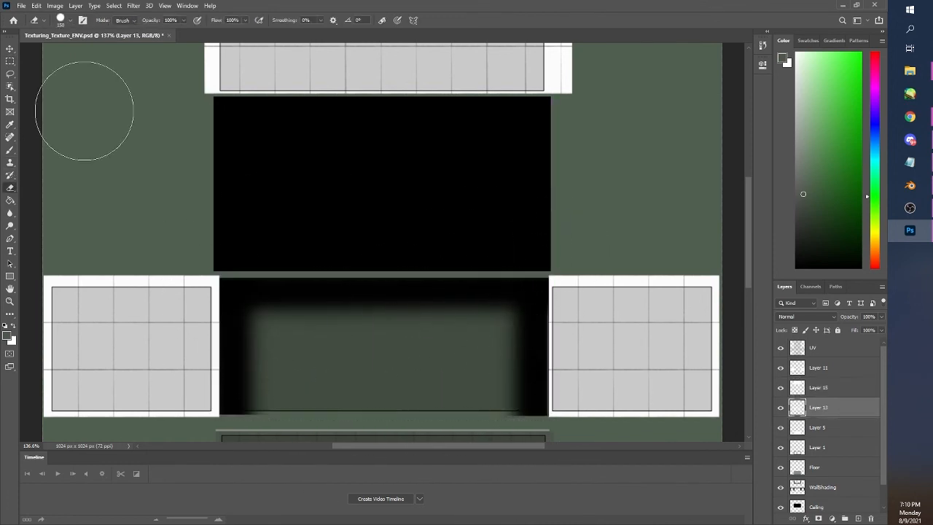
Try to copy the upper wall's tile block using a rectangular selection around it
click(10, 61)
drag(747, 274, 747, 234)
mouse_move(193, 87)
mouse_down()
mouse_move(489, 248)
mouse_move(578, 245)
mouse_up()
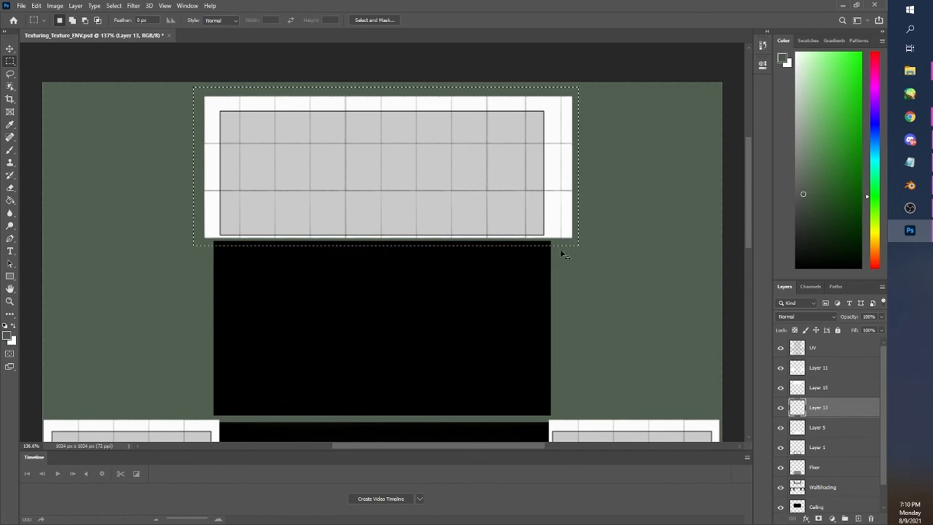
key(ctrl+j)
click(433, 199)
click(809, 380)
key(ctrl+d)
click(815, 408)
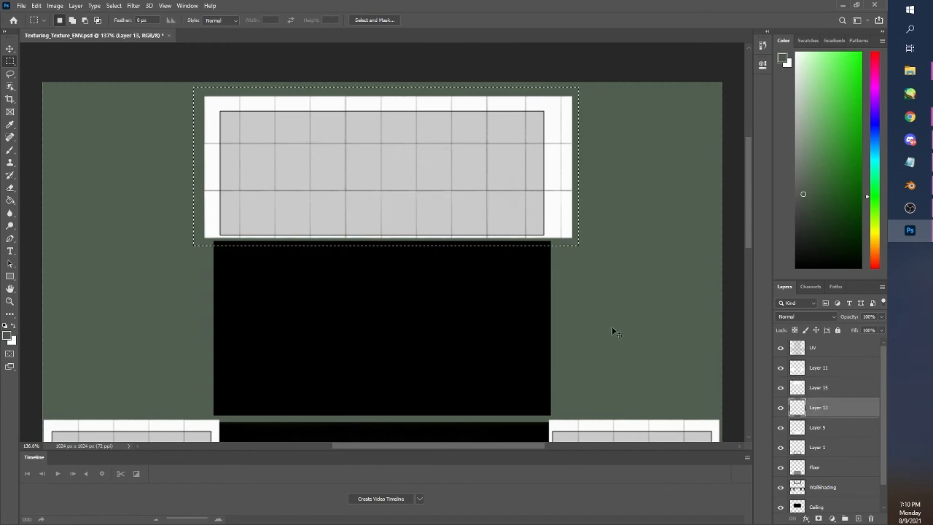
drag(611, 326, 609, 325)
click(813, 348)
drag(499, 204, 493, 297)
key(ctrl+z)
Select the upper wall's tile block on Layer 15, place a copy over the emptied middle wall, and deselect
drag(193, 83, 647, 327)
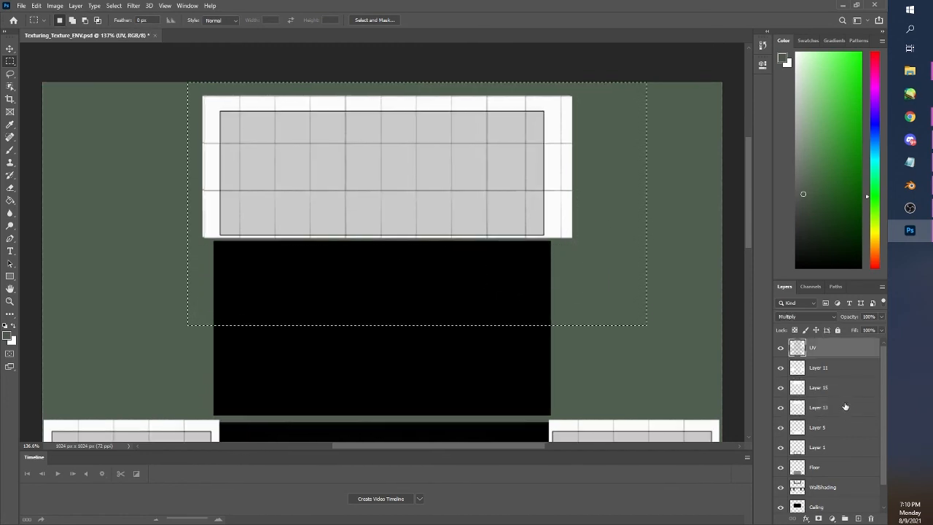
click(838, 388)
drag(628, 242, 544, 333)
mouse_move(557, 244)
mouse_down()
mouse_move(570, 245)
mouse_move(558, 238)
mouse_up()
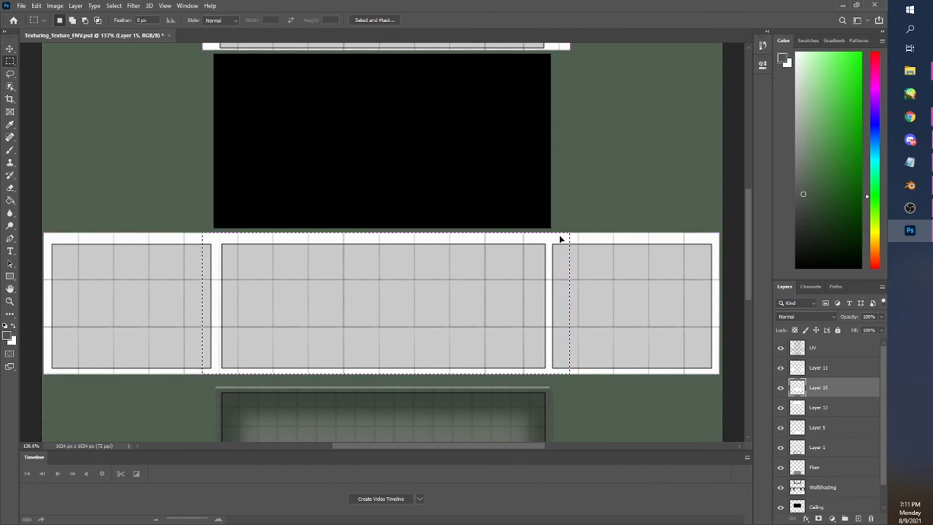
click(600, 211)
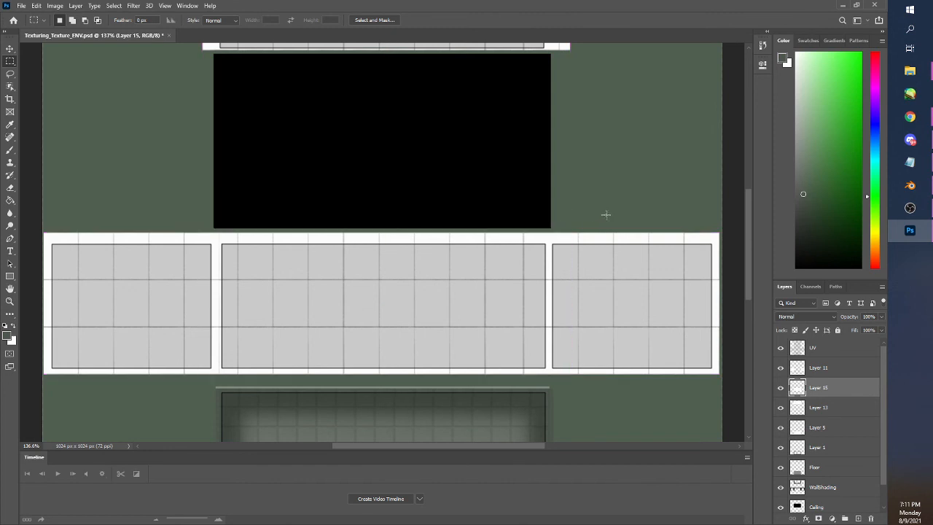
Merge Layer 11, Layer 15 and Layer 13 into one layer, keeping Layer 5 separate
drag(746, 298, 752, 274)
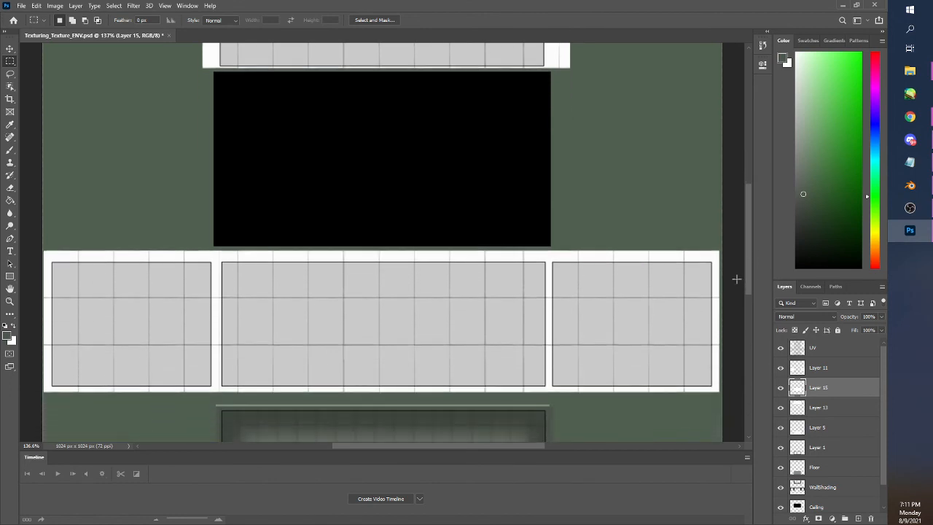
click(816, 368)
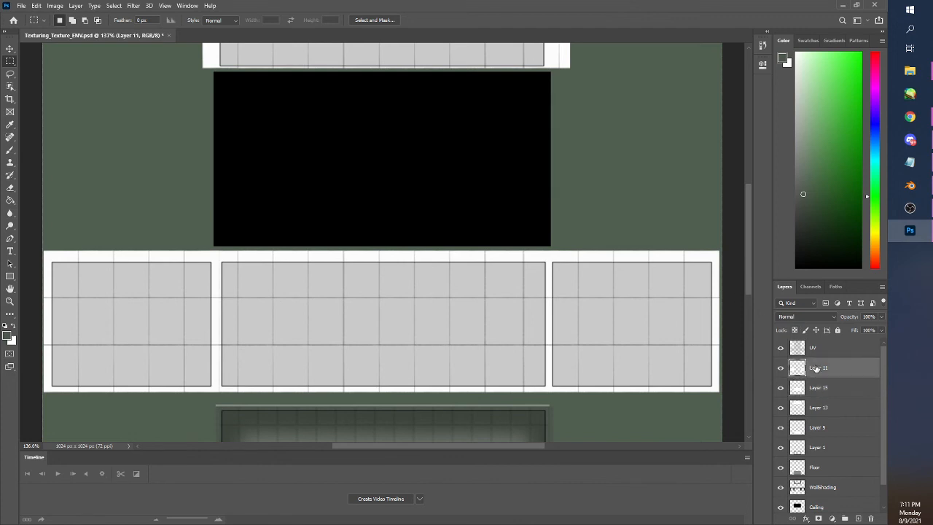
shift+click(821, 428)
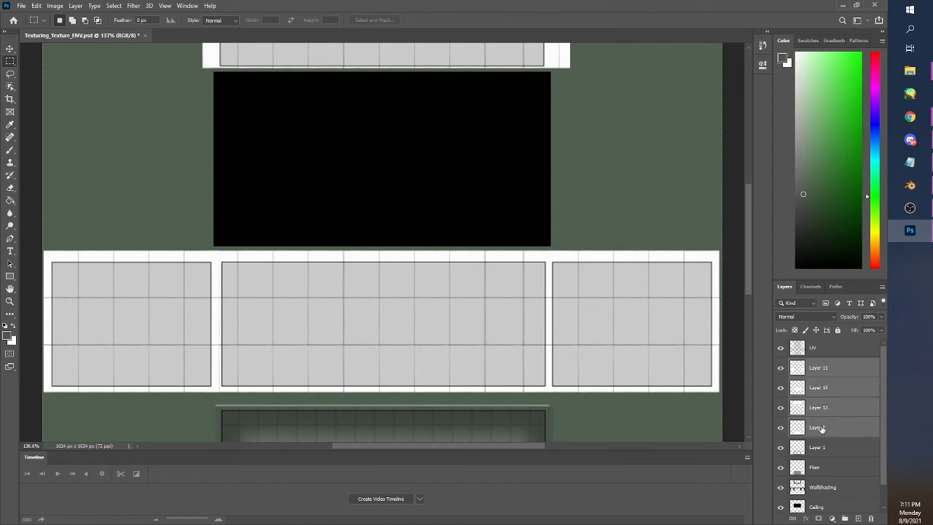
key(ctrl+e)
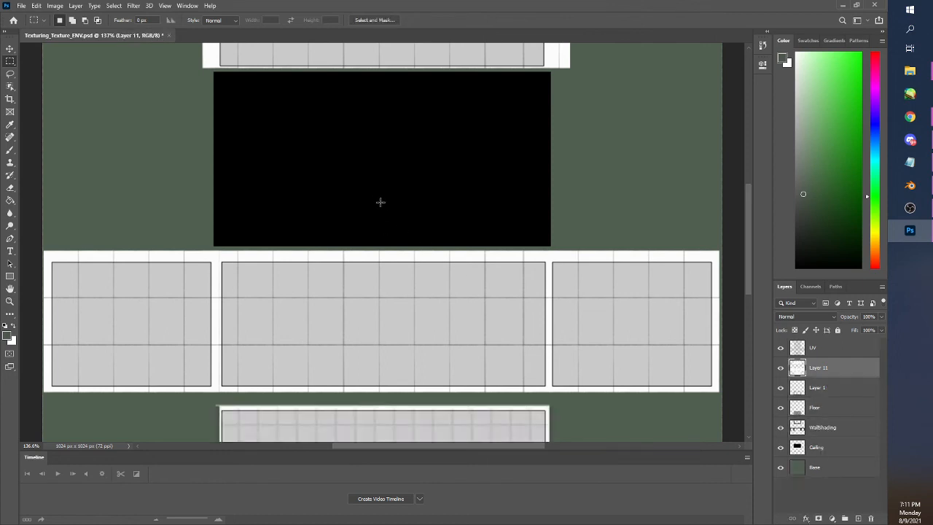
key(ctrl+z)
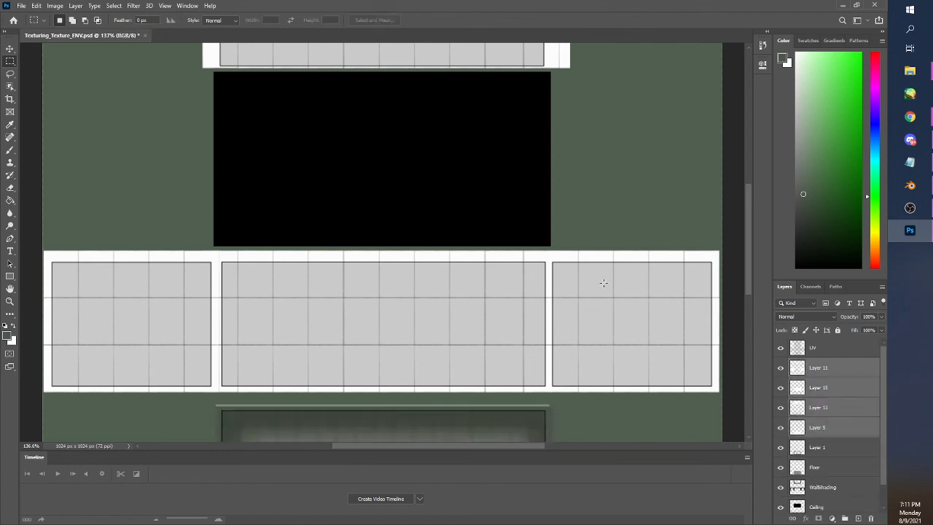
ctrl+click(836, 428)
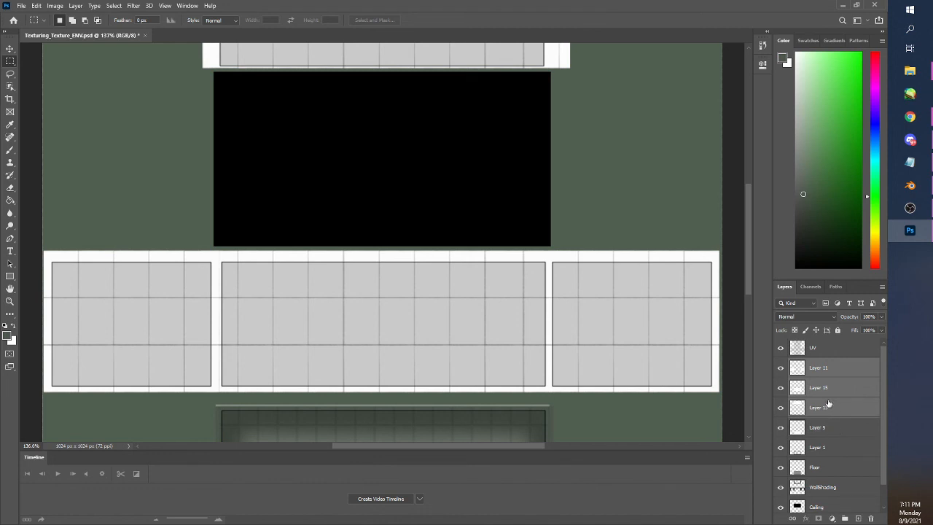
key(ctrl+e)
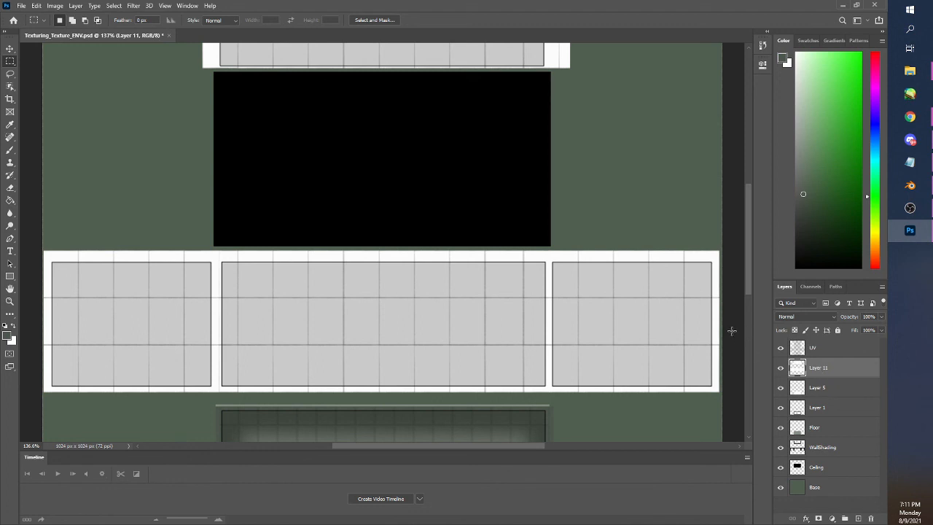
Select the whole middle row of wall tiles on Layer 11, shift it slightly downward, and deselect
drag(721, 401, 27, 238)
drag(262, 315, 263, 321)
key(ctrl+d)
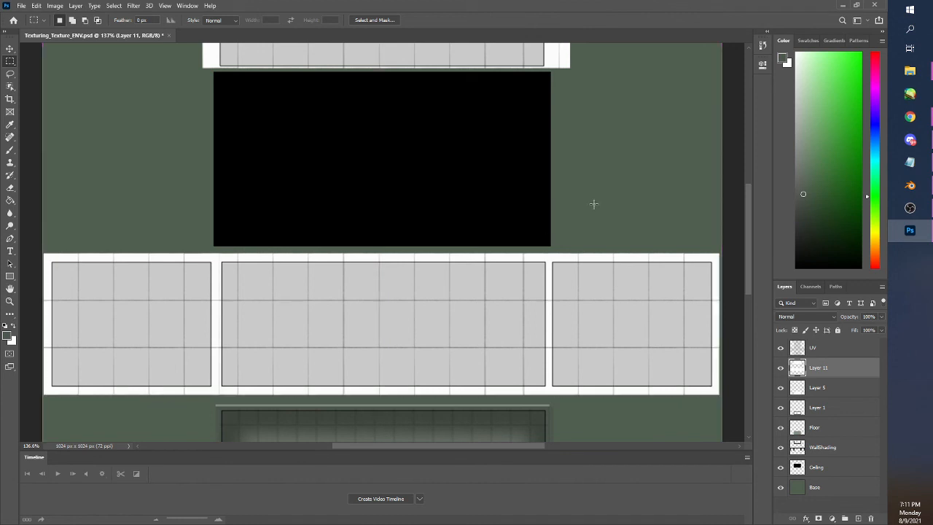
Select the upper wall's tile block, move it about 6 px right and 5 px down, and deselect
scroll(749, 281, up, 3)
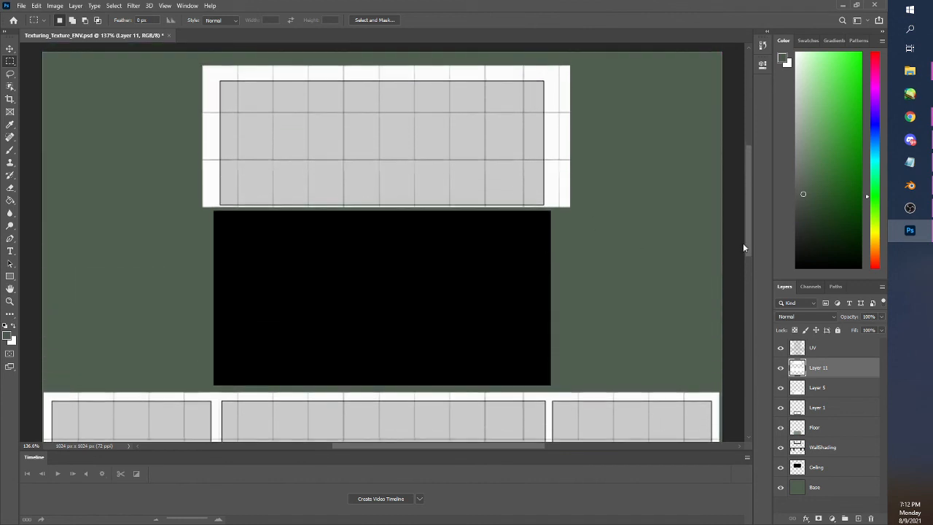
drag(191, 55, 592, 219)
drag(562, 168, 559, 166)
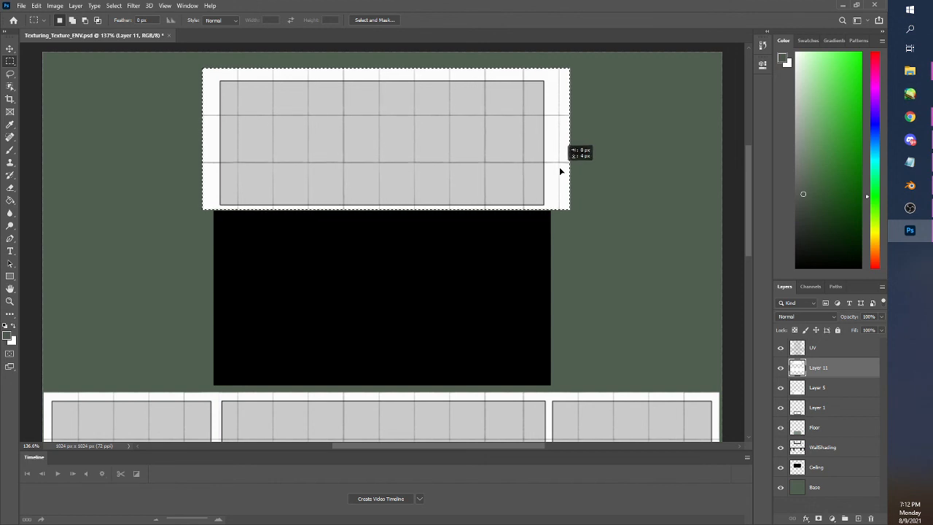
mouse_move(559, 166)
mouse_down()
mouse_move(562, 176)
mouse_move(548, 162)
mouse_move(549, 173)
mouse_move(564, 172)
mouse_up()
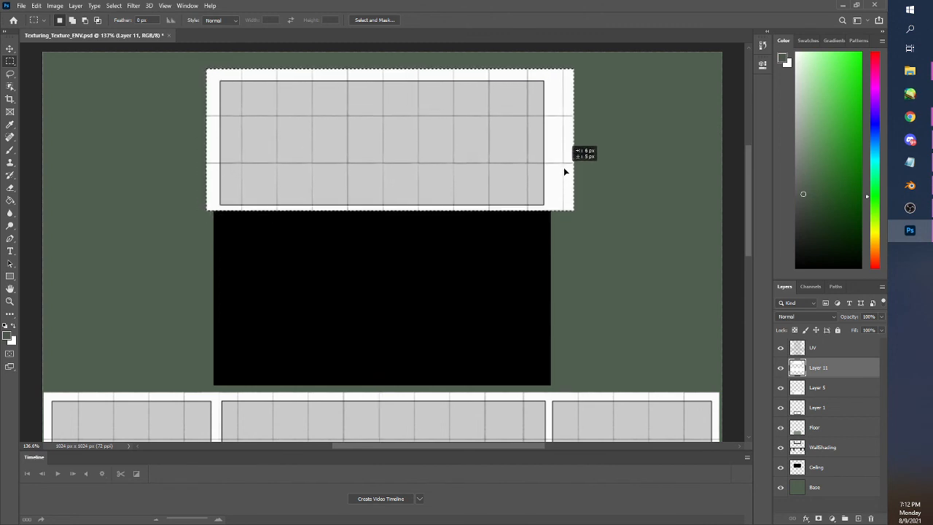
drag(563, 171, 563, 172)
key(ctrl+d)
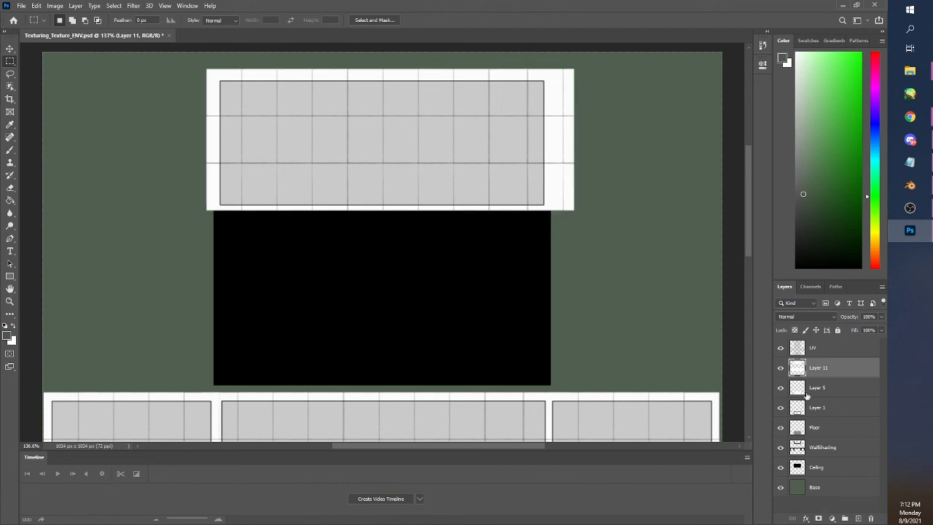
Select the strip along the upper wall's lower edge and erase the tiles extending toward the black ceiling area
click(781, 349)
click(781, 349)
drag(591, 243, 177, 208)
click(10, 187)
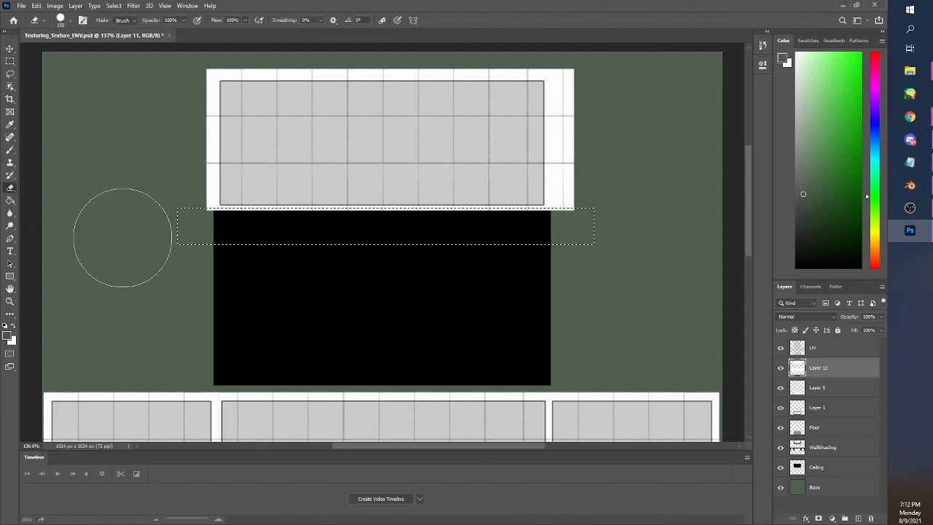
key(ctrl+d)
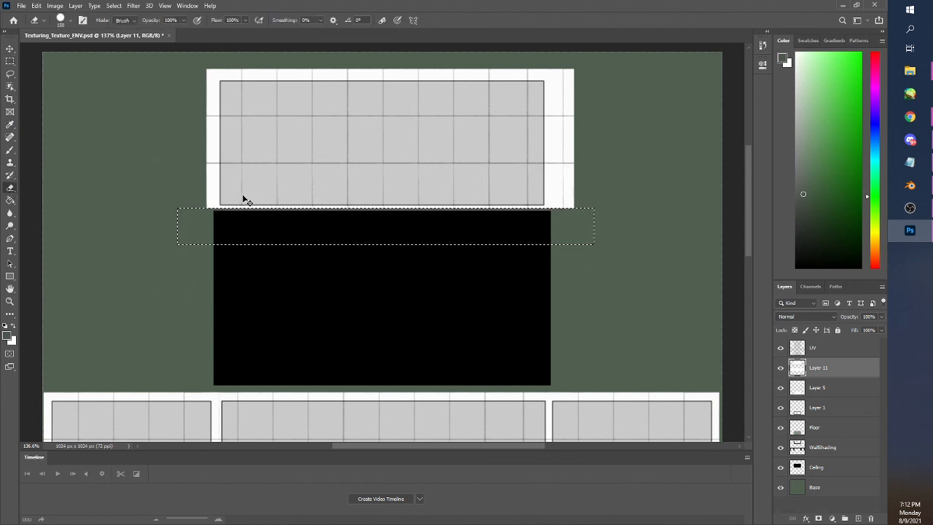
click(10, 62)
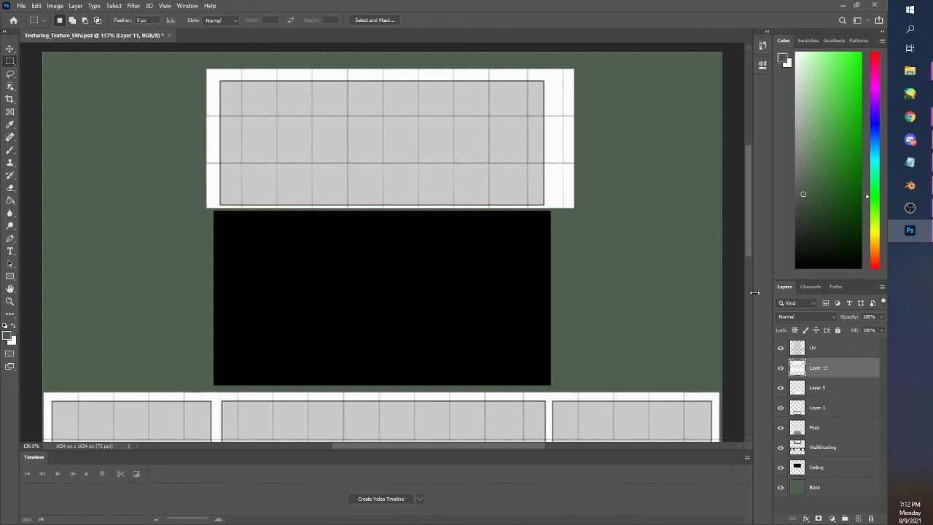
Set the blend mode of Layer 11 to Multiply so the wall tiles combine with the shading
drag(747, 253, 742, 303)
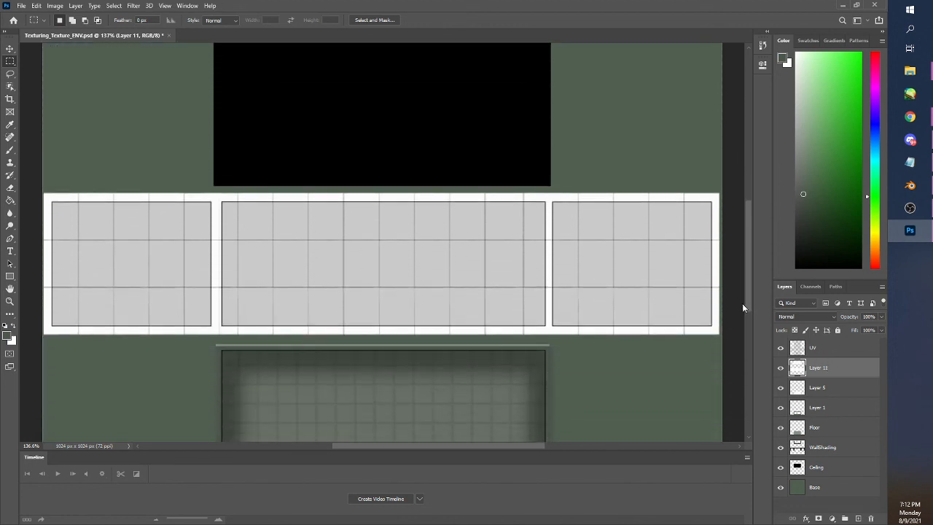
click(833, 318)
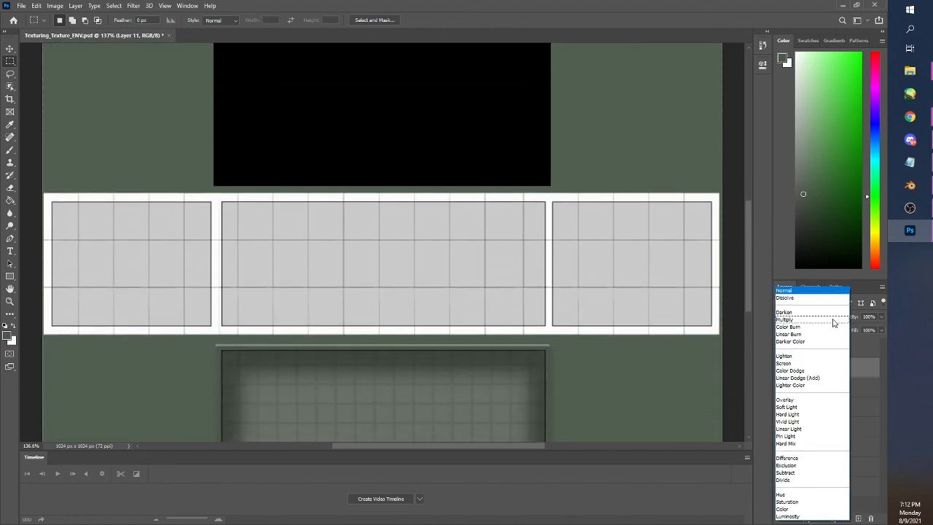
click(809, 321)
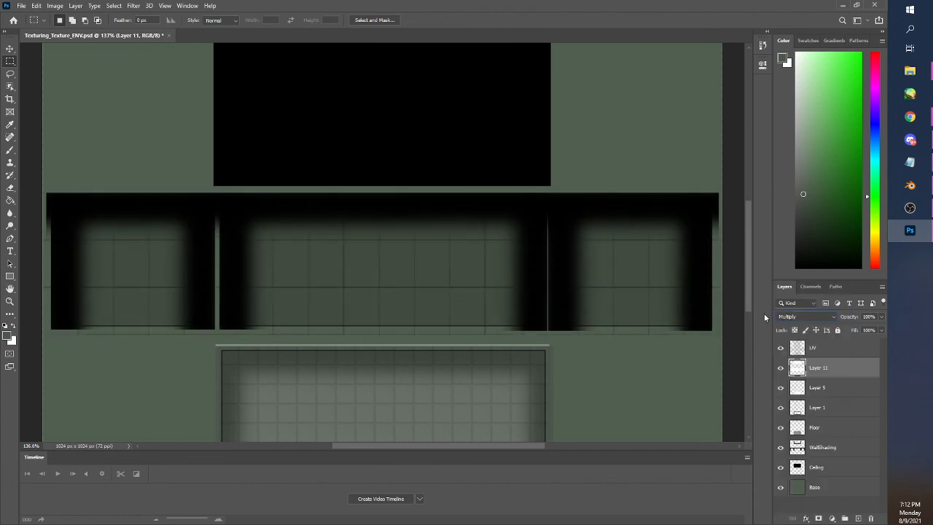
mouse_move(746, 302)
mouse_down()
mouse_move(757, 236)
mouse_move(754, 315)
mouse_move(749, 300)
mouse_up()
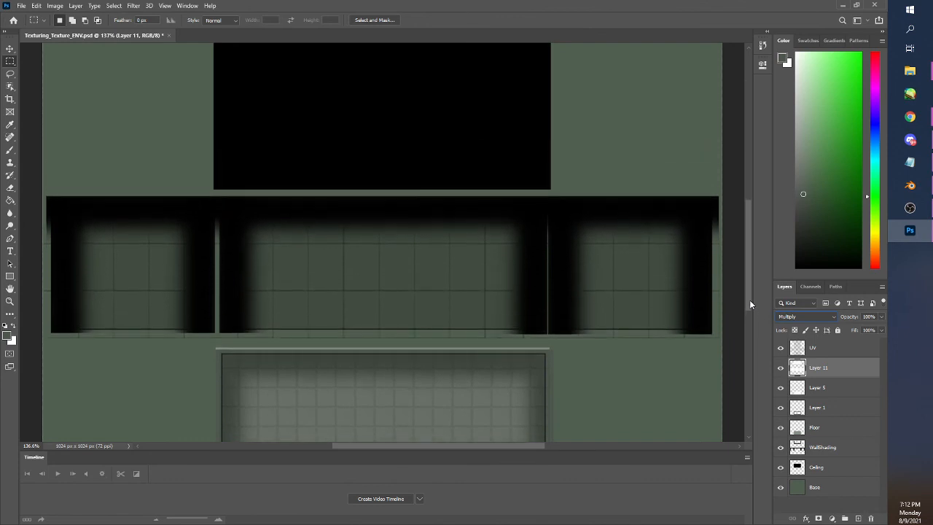
Rename Layer 5 as FloorTiles and Layer 11 as WallTiles
double_click(818, 389)
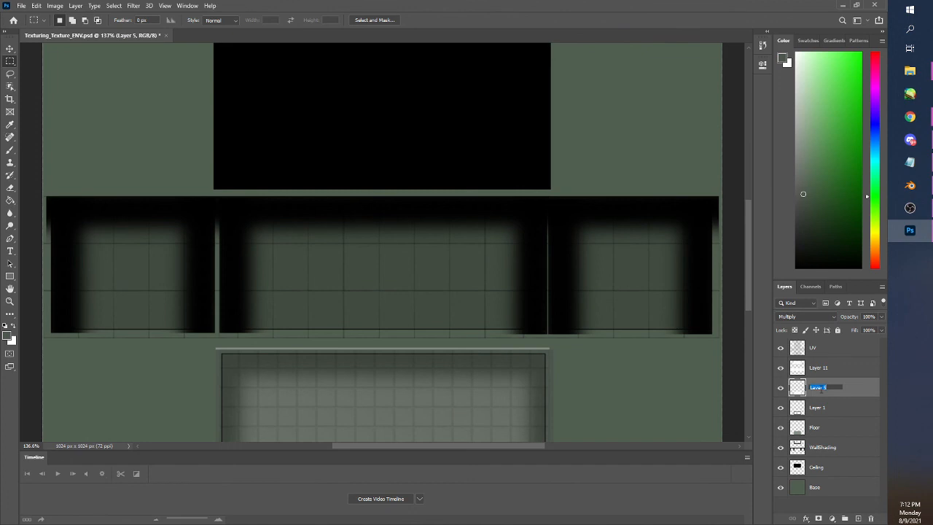
text(FloorTiles)
key(Return)
double_click(819, 367)
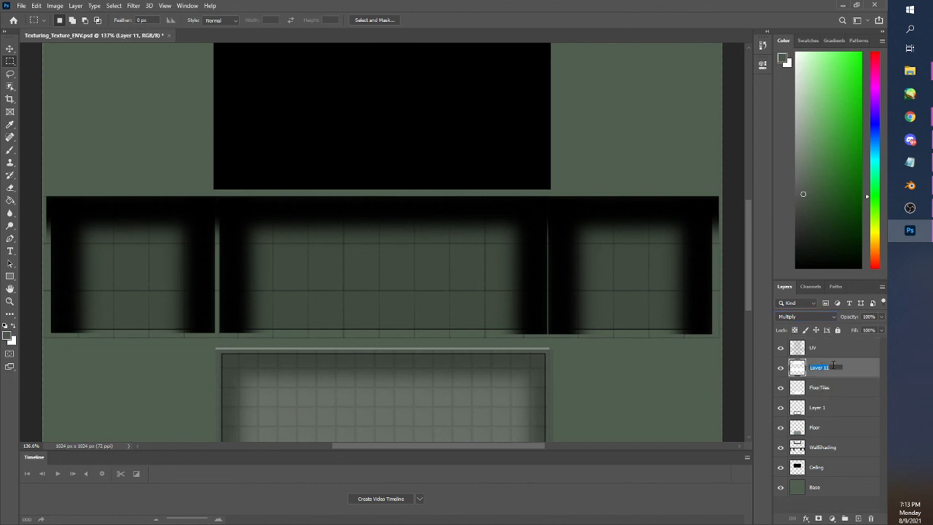
text(WallTiles)
key(Return)
Try merging Layer 1 with the Floor layer and renaming the result, and undo the merge
click(816, 409)
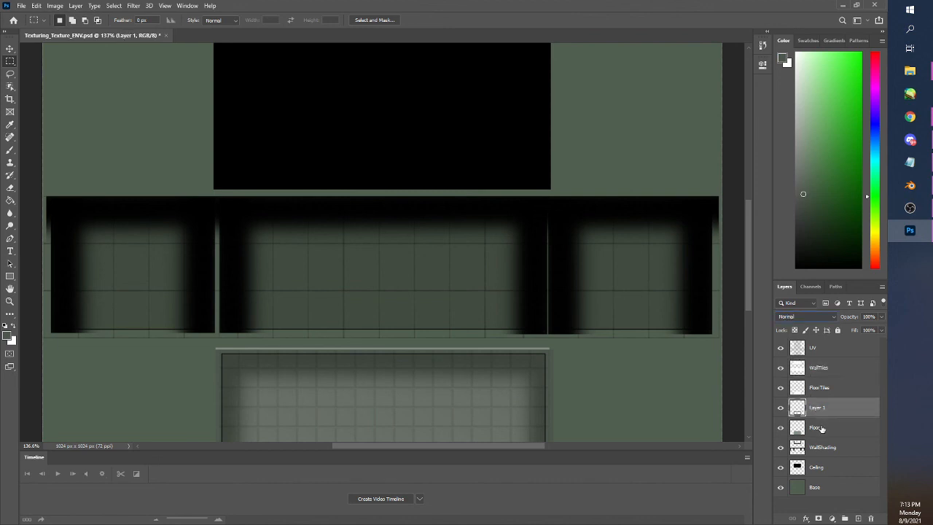
shift+click(823, 427)
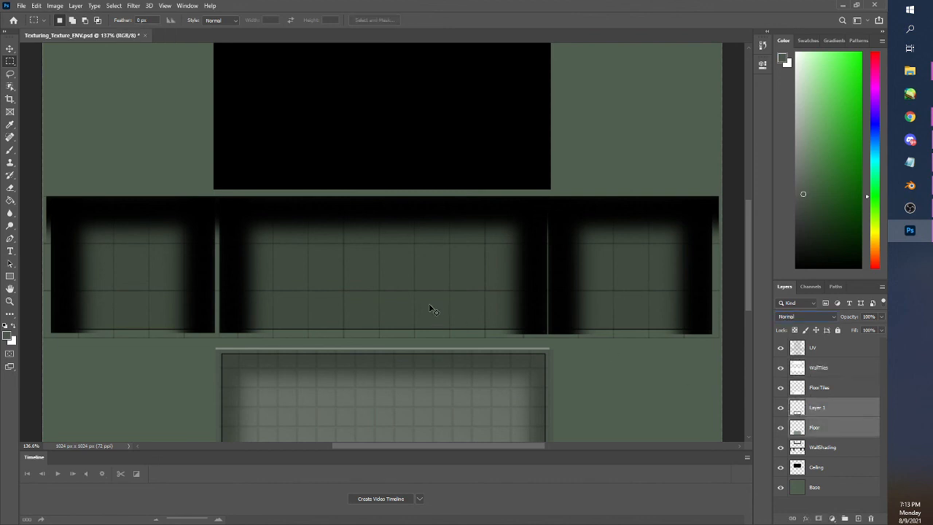
key(ctrl+e)
double_click(823, 408)
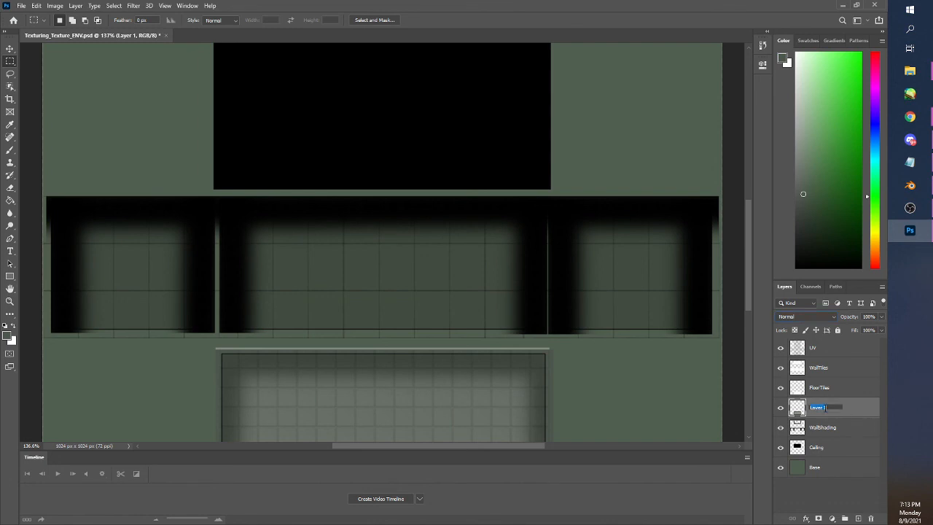
text(Flo)
key(Return)
key(ctrl+z)
key(ctrl+z)
Rename Layer 1 as FloorShading and save the document
click(822, 409)
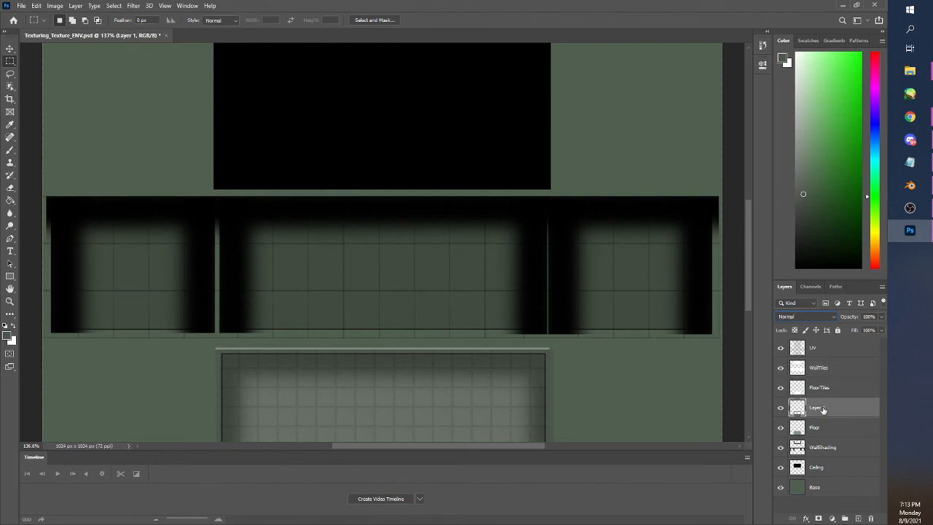
double_click(822, 409)
text(FloorShading)
key(Return)
scroll(129, 151, down, 5)
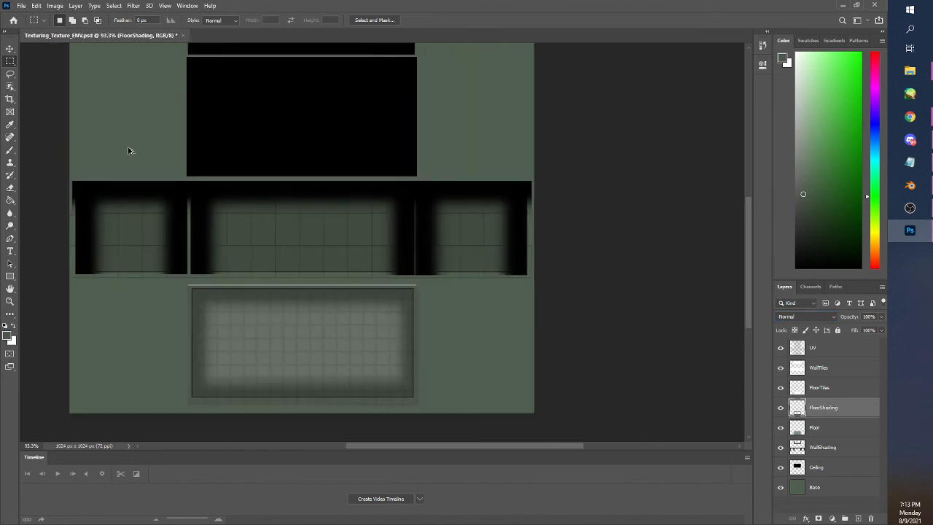
key(ctrl+s)
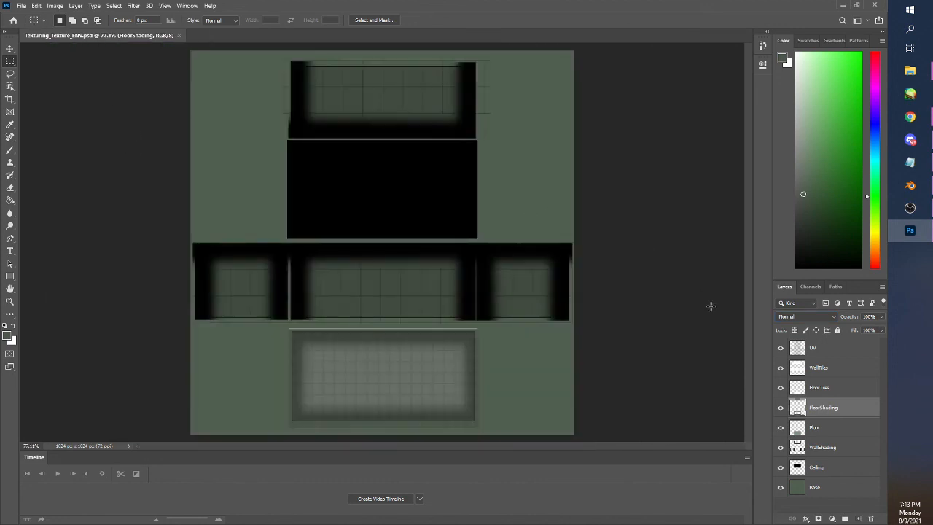
Hide the UV layer and quick-export the texture as a PNG, replacing the existing Texturing_Texture_ENV file
click(781, 347)
click(21, 5)
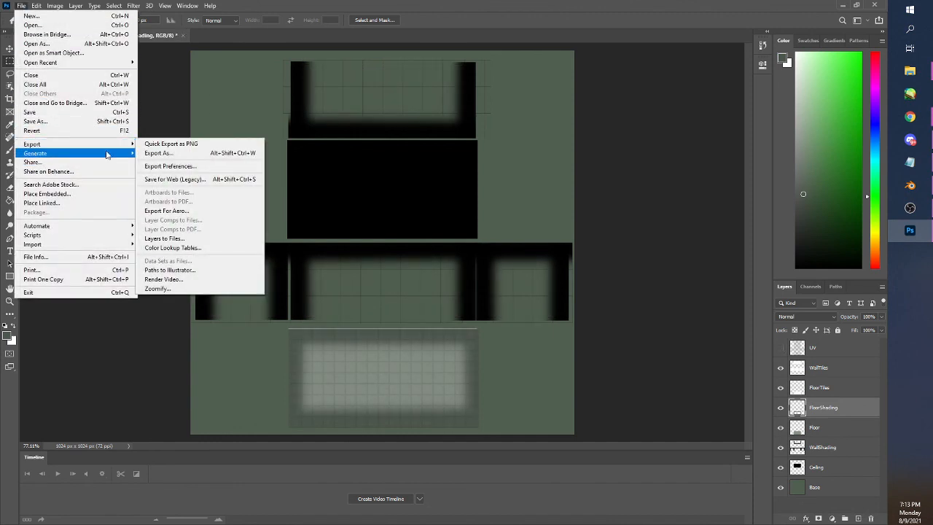
click(182, 144)
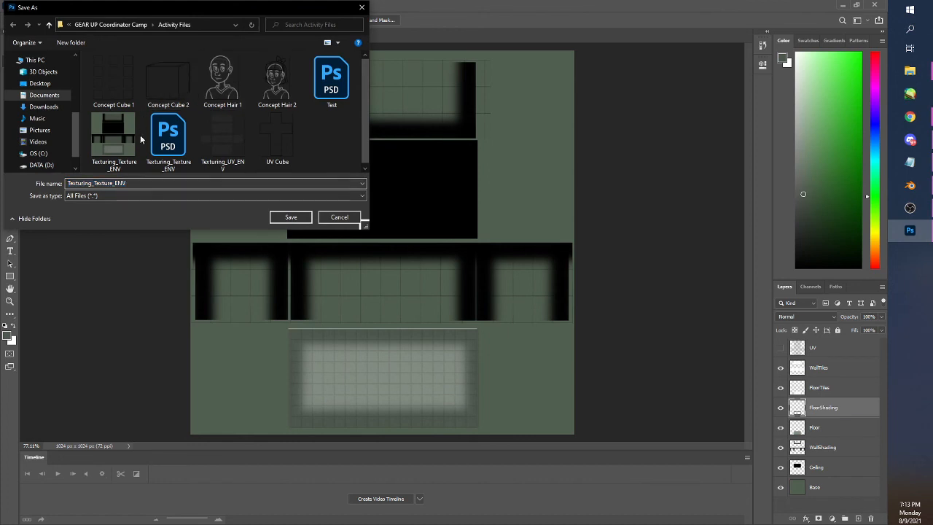
click(119, 140)
click(291, 218)
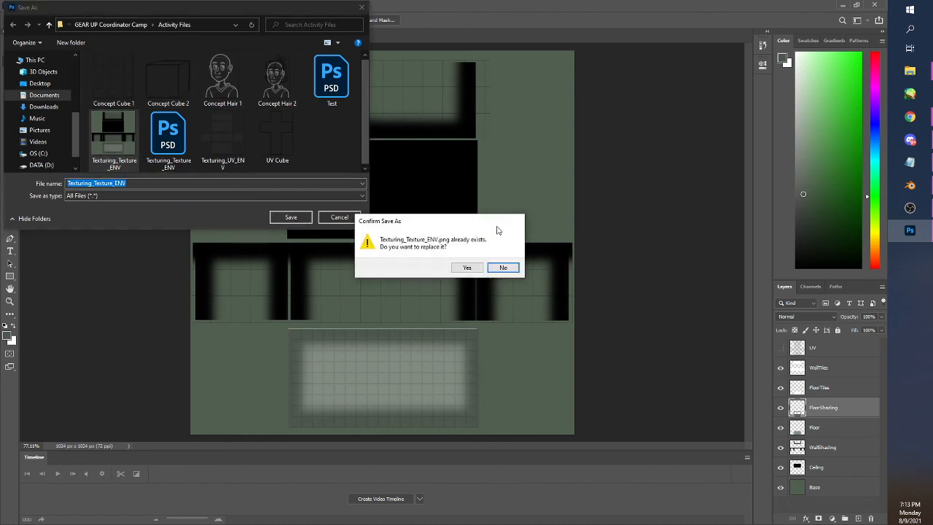
click(465, 267)
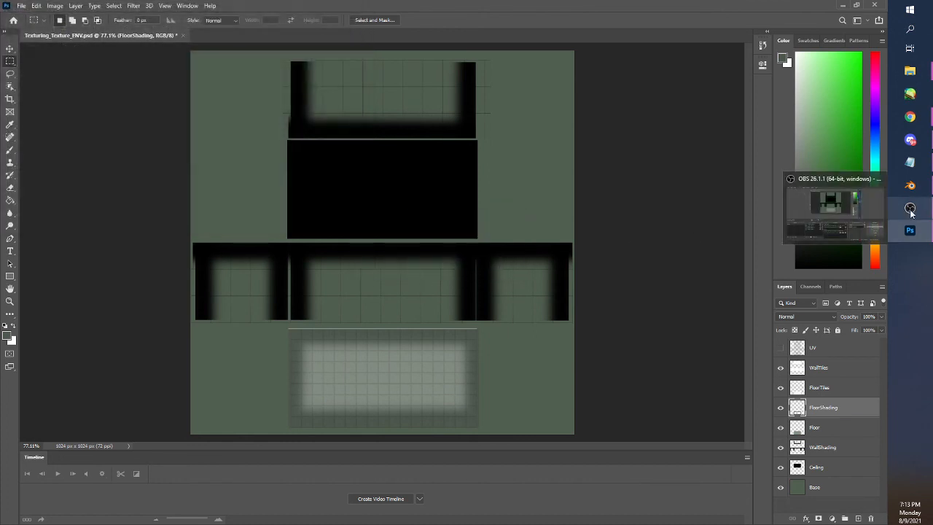
Switch to Blender and load the updated Texturing_Texture_ENV.png into the building material's image texture node
click(909, 185)
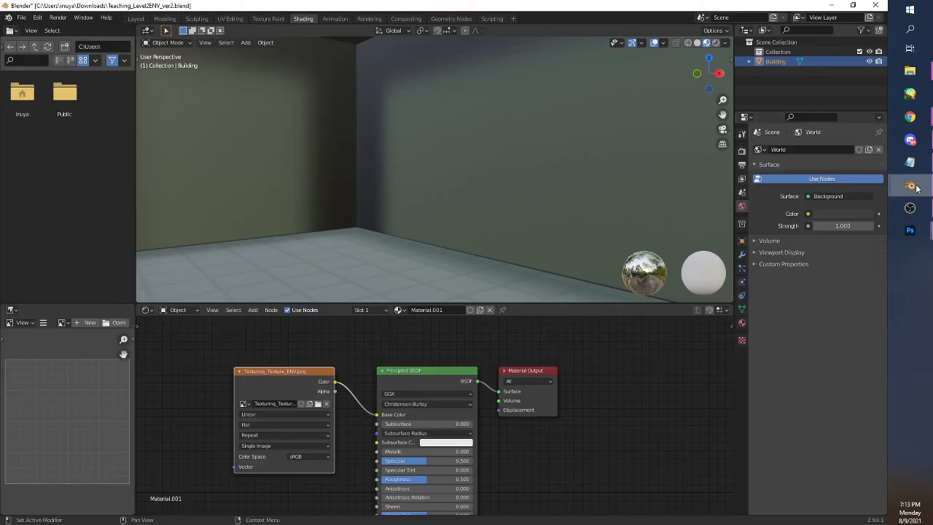
click(318, 403)
click(335, 141)
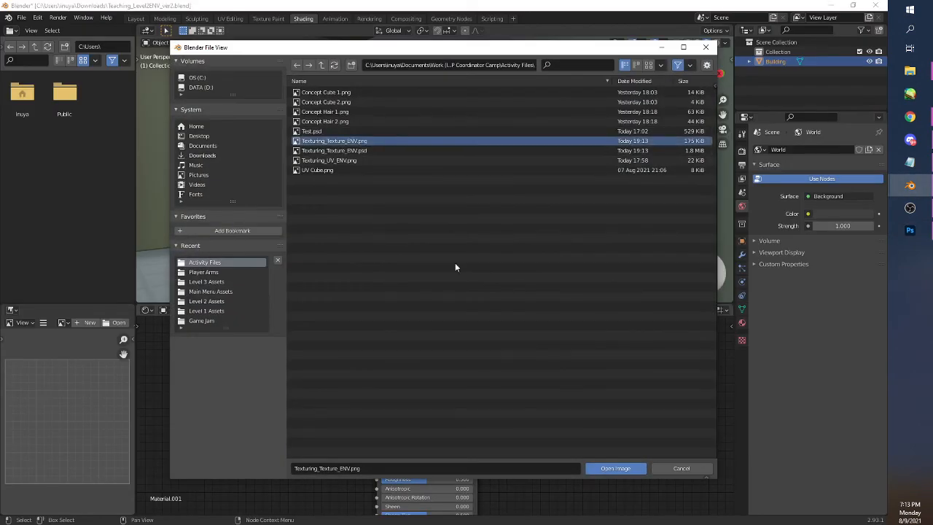
click(603, 468)
Examine the tiled walls, corners and floor from inside the building to check how the updated texture lines up
drag(491, 245, 700, 240)
key(alt+Tab)
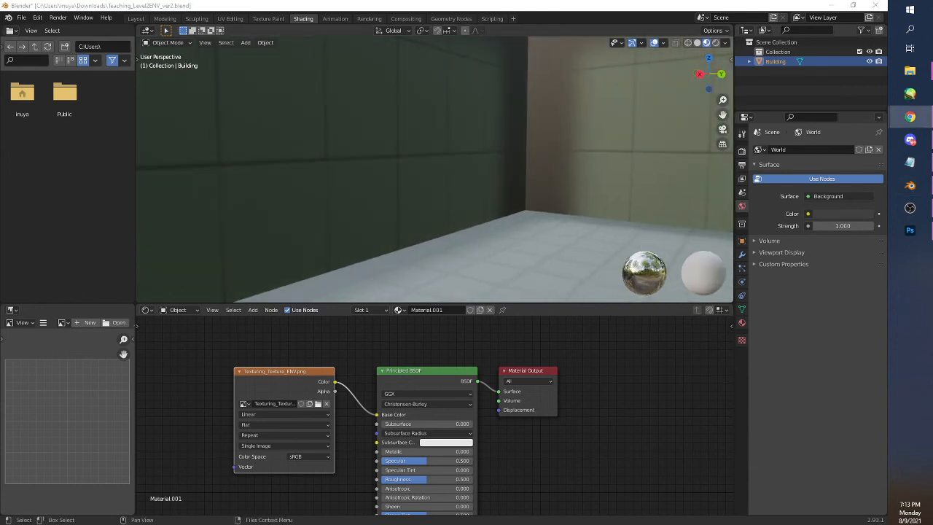
drag(467, 182, 368, 254)
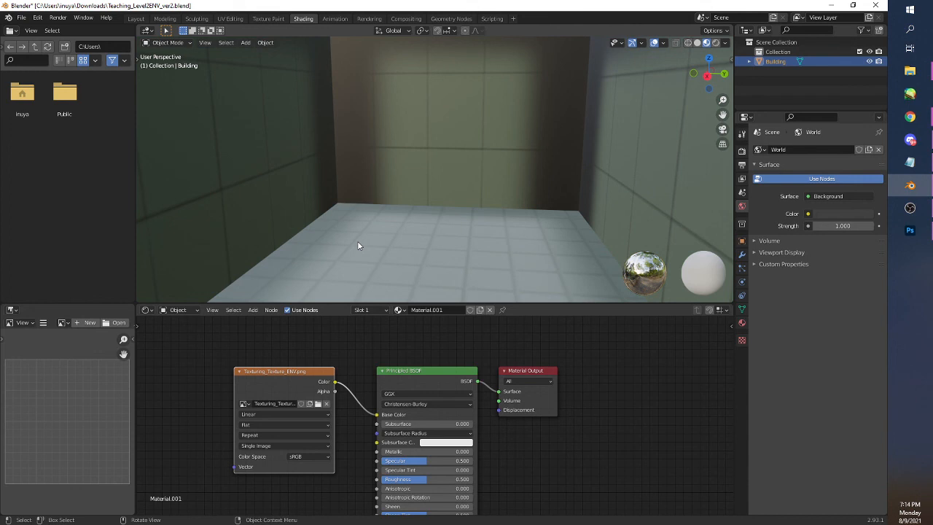
drag(463, 235, 313, 257)
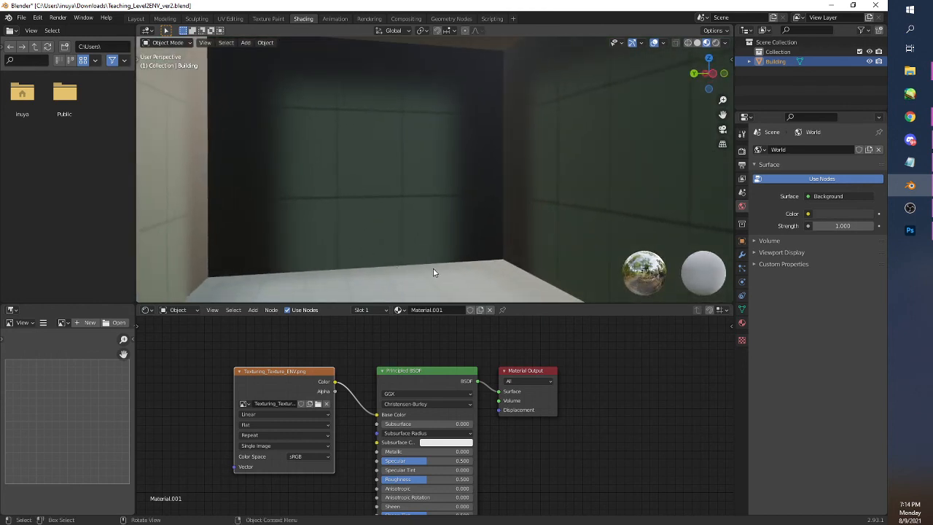
drag(432, 268, 485, 264)
scroll(390, 232, up, 2)
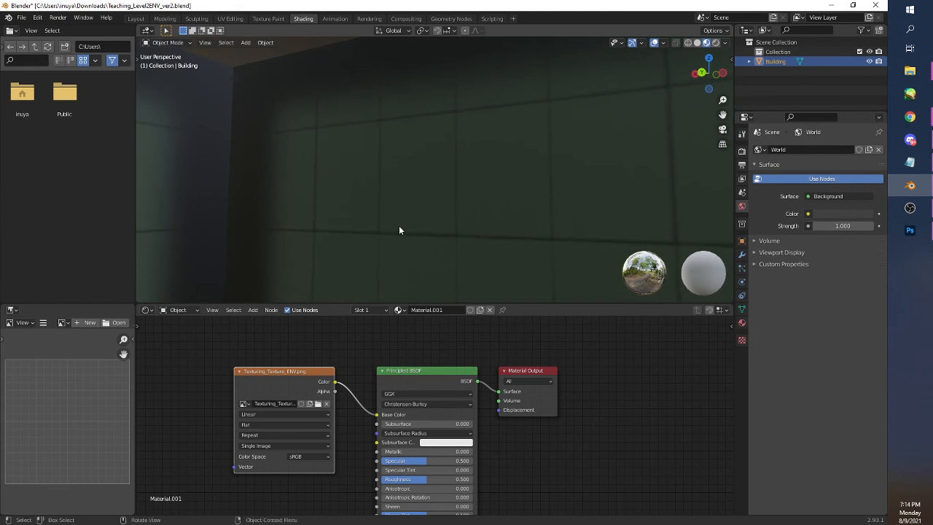
drag(373, 211, 591, 244)
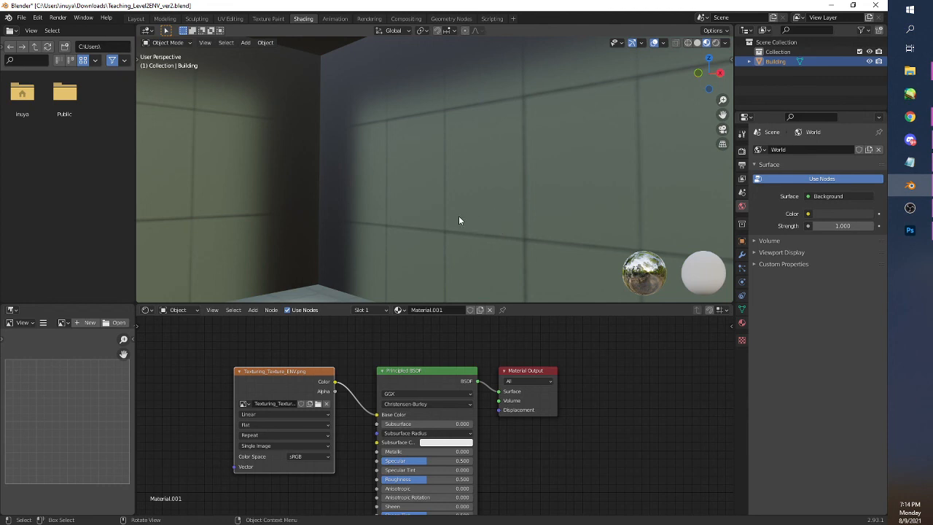
drag(457, 220, 475, 228)
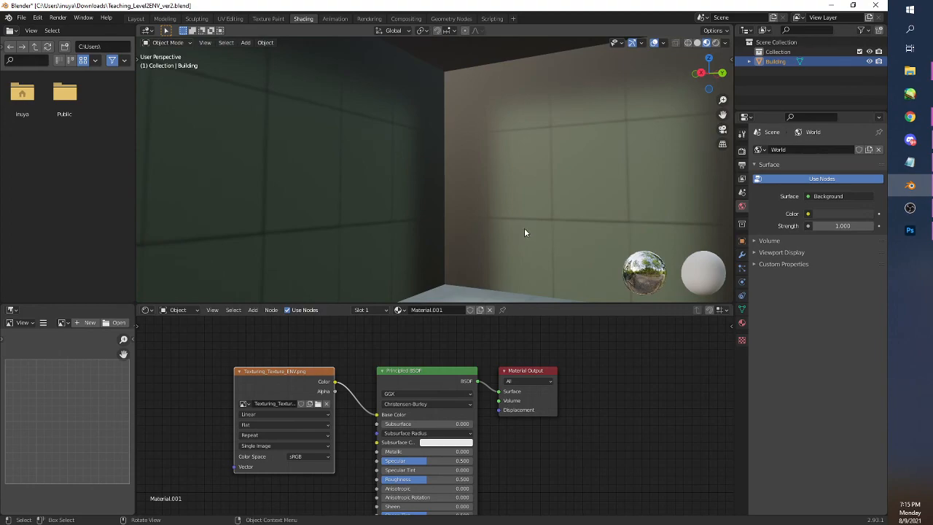
Switch to Photoshop and add a new empty layer directly above WallTiles
click(909, 231)
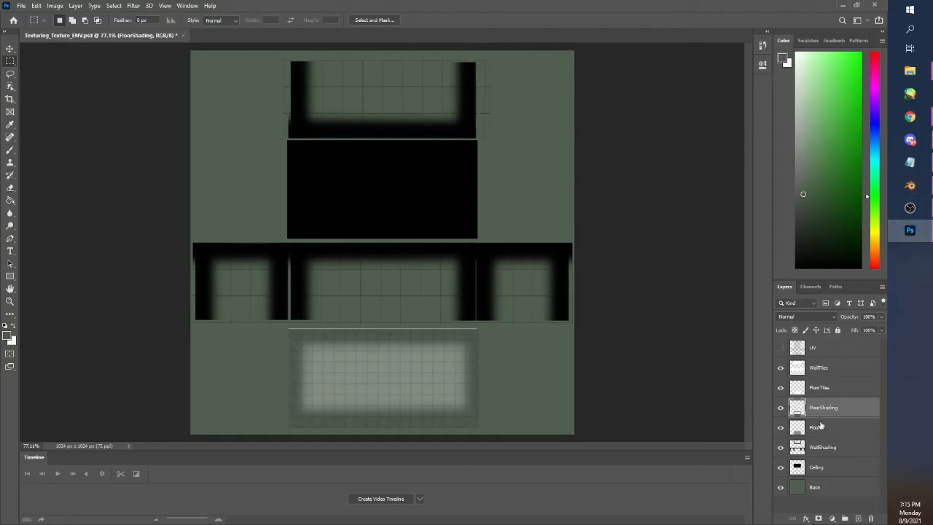
click(831, 369)
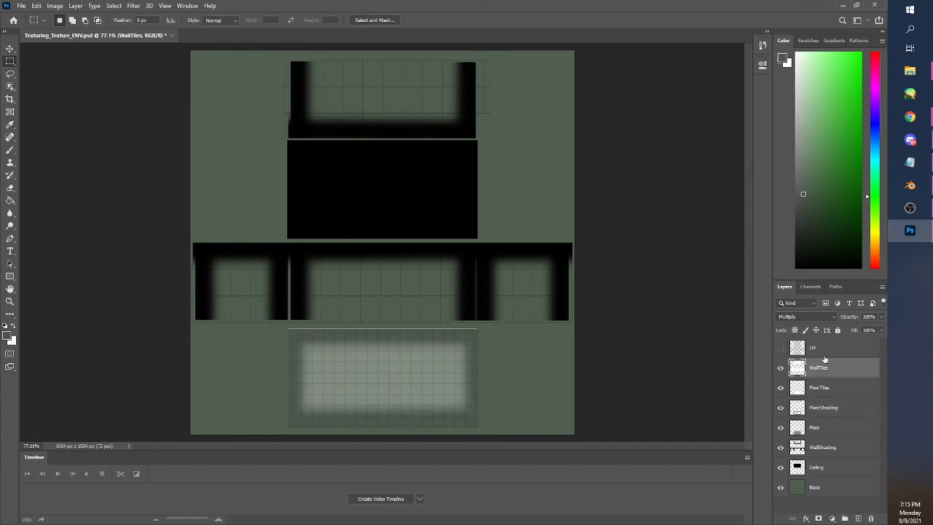
click(858, 518)
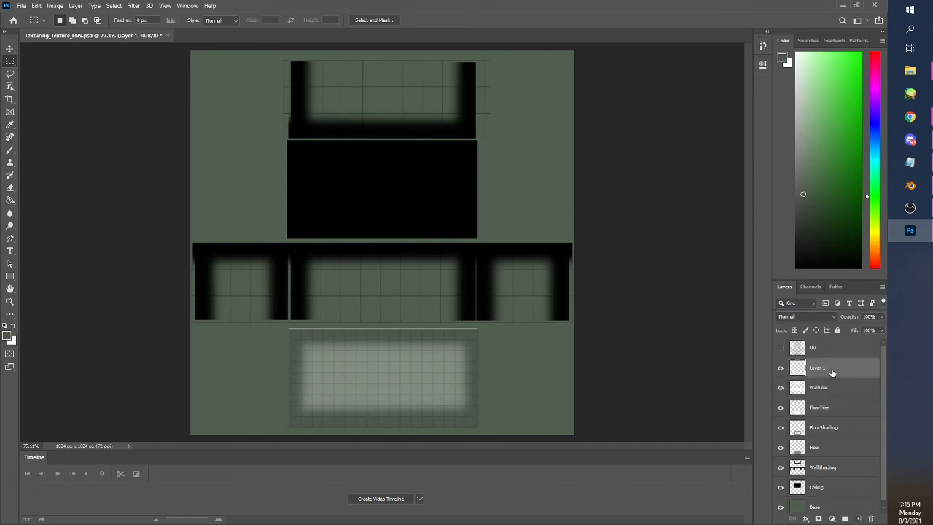
Rename the new layer above WallTiles as TileHoles
double_click(833, 372)
click(622, 86)
double_click(818, 367)
text(TileHoles)
key(Return)
Paint a solid black rectangle over the upper-left corner tiles of the left wall section, on the TileHoles layer
scroll(208, 267, up, 2)
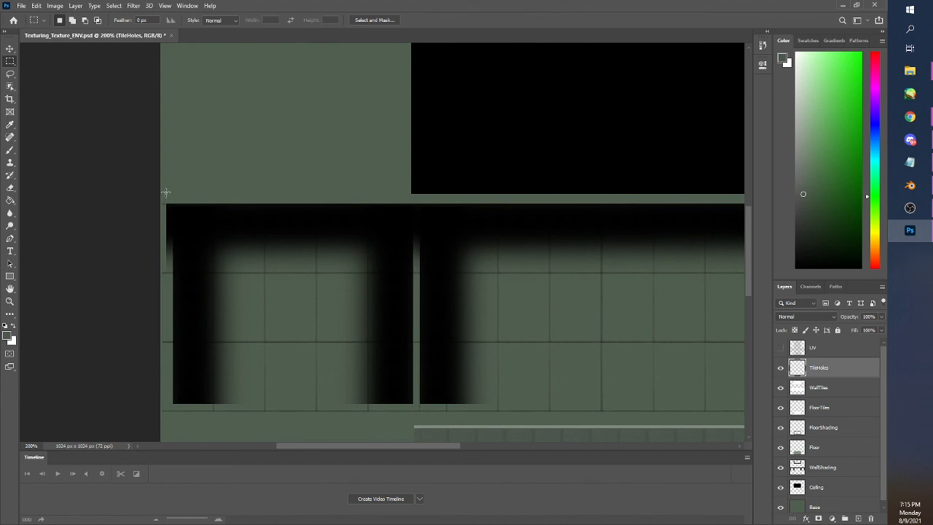
drag(165, 192, 265, 272)
click(11, 150)
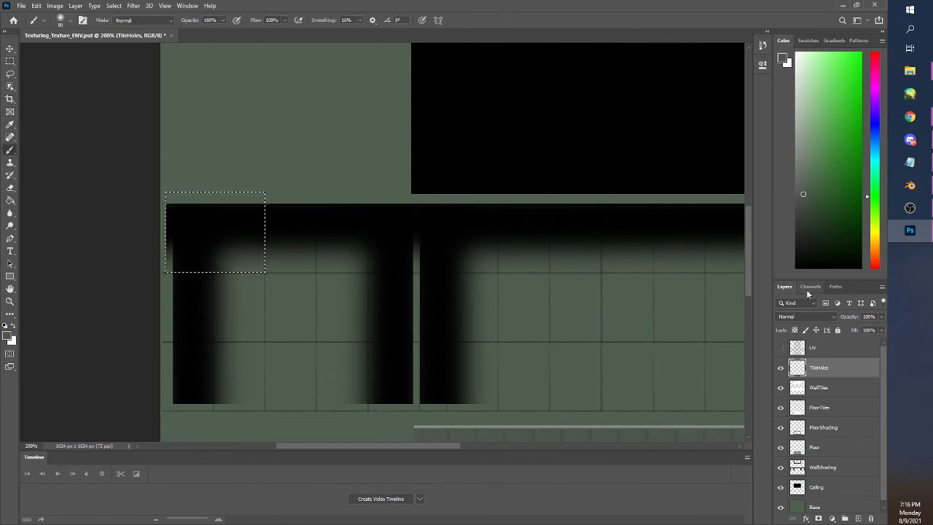
click(797, 265)
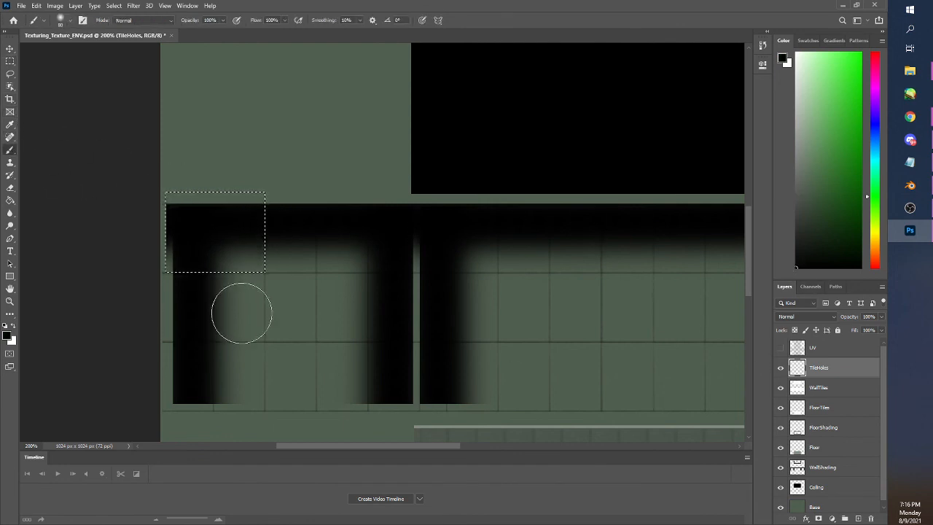
mouse_move(240, 308)
mouse_down()
mouse_move(265, 271)
mouse_move(230, 287)
mouse_move(213, 271)
mouse_move(189, 285)
mouse_move(258, 192)
mouse_move(206, 222)
mouse_move(205, 200)
mouse_move(178, 198)
mouse_move(207, 190)
mouse_up()
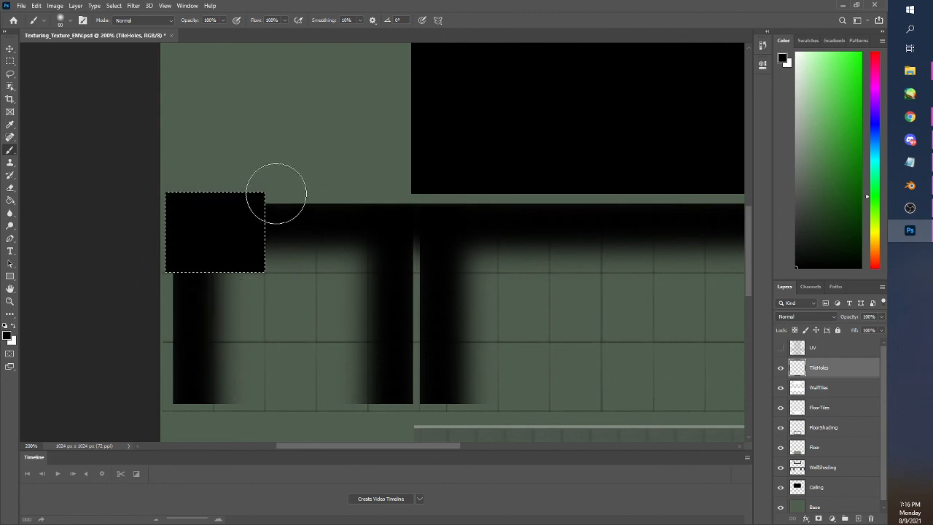
key(ctrl+d)
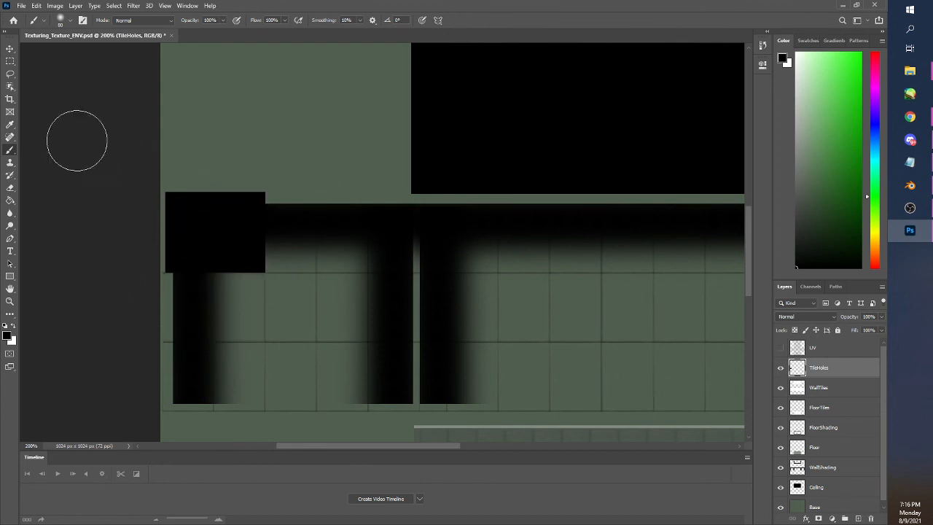
Select two diagonally adjacent tiles in the upper rows of the middle wall section and paint them solid black
click(10, 61)
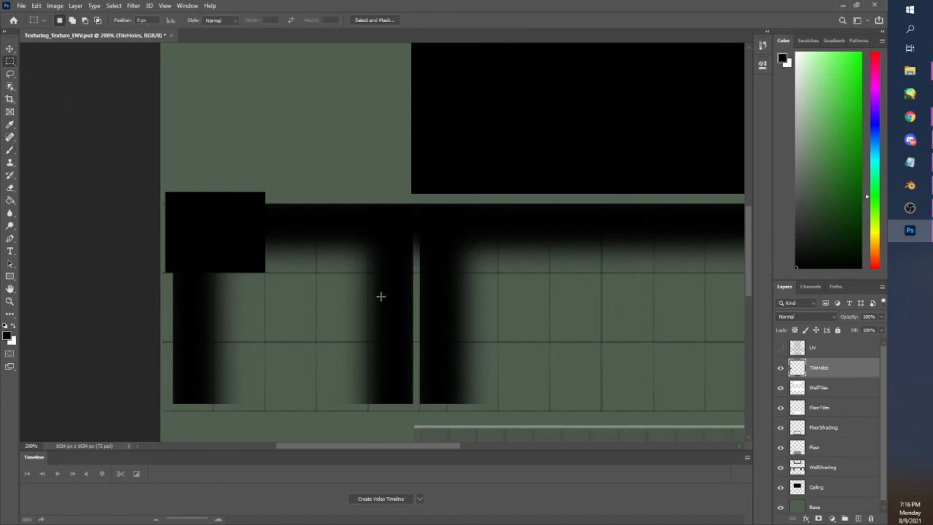
drag(422, 446, 500, 445)
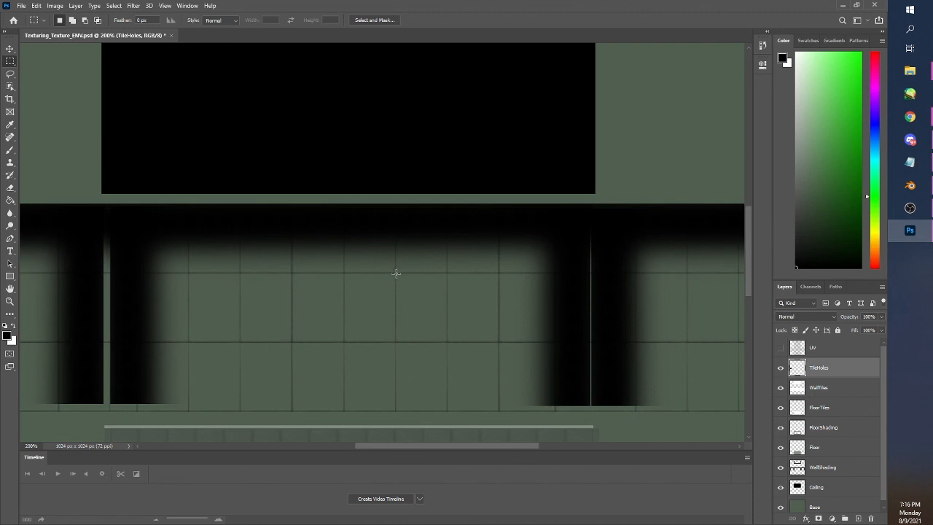
drag(395, 272, 448, 341)
drag(447, 204, 499, 273)
click(10, 150)
mouse_move(470, 233)
mouse_down()
mouse_move(475, 276)
mouse_move(389, 360)
mouse_up()
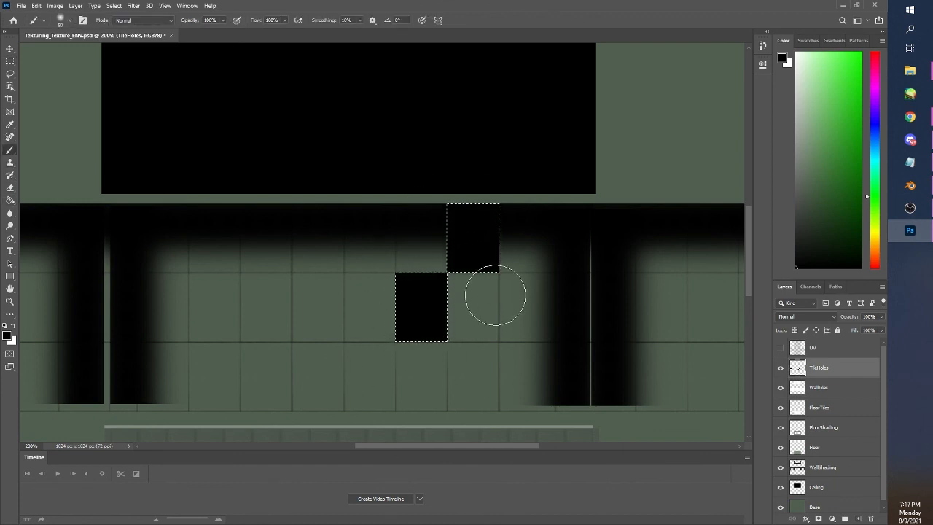
Black out a two-row block at the lower-right corner of the uppermost wall section and one tile near its lower-left corner
click(10, 60)
drag(748, 269, 730, 182)
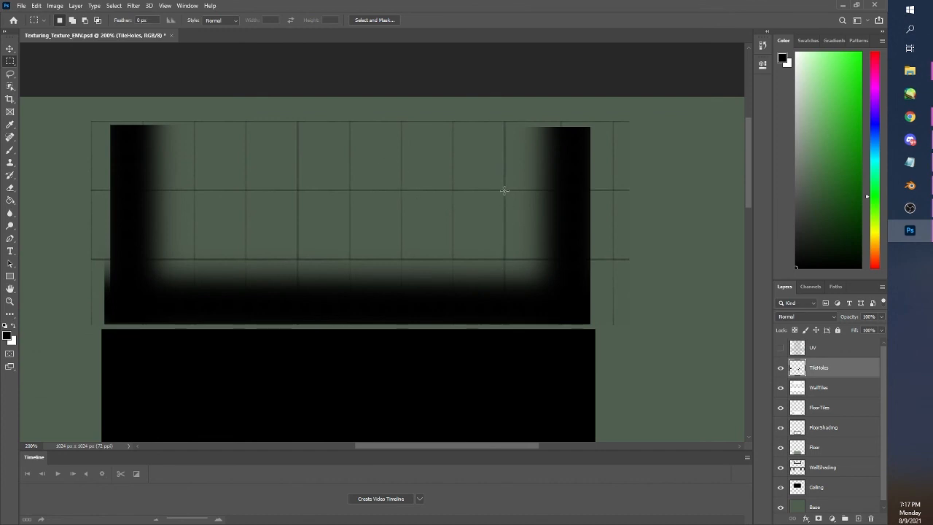
drag(504, 190, 590, 320)
mouse_move(119, 260)
mouse_down()
mouse_move(195, 297)
mouse_move(121, 261)
mouse_up()
drag(193, 259, 245, 308)
key(b)
mouse_move(197, 284)
mouse_down()
mouse_move(517, 279)
mouse_move(508, 147)
mouse_up()
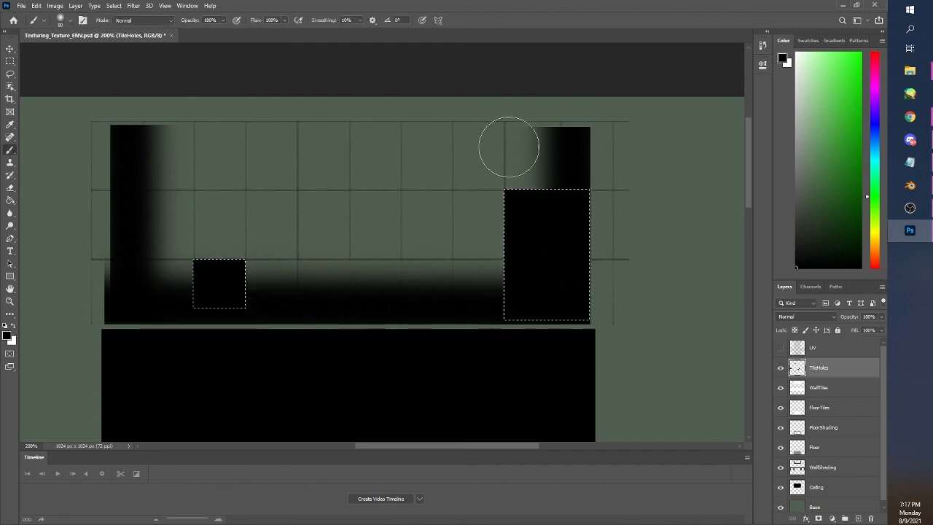
key(ctrl+d)
Black out a single middle-row tile near the left side of the right wall section
click(9, 61)
key(ctrl+0)
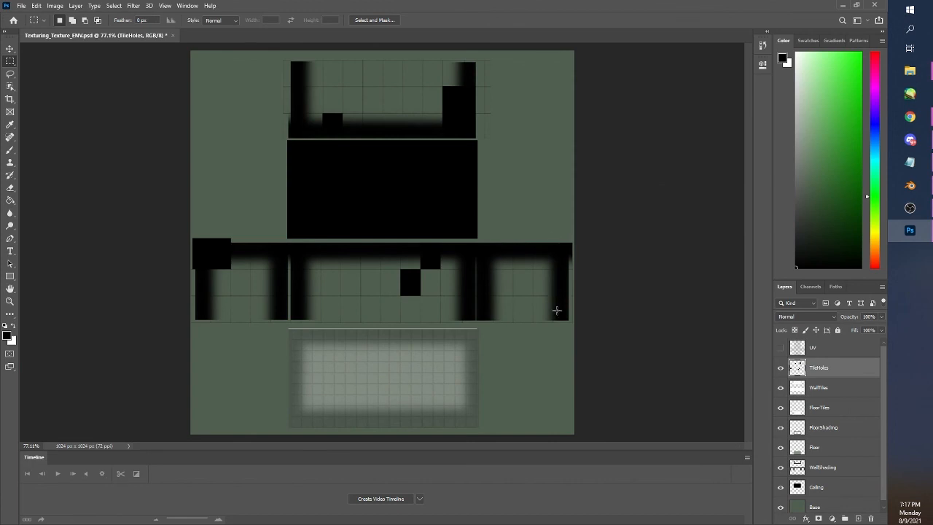
scroll(556, 311, up, 3)
mouse_move(451, 149)
mouse_down()
mouse_move(480, 191)
mouse_move(502, 196)
mouse_move(449, 203)
mouse_move(396, 261)
mouse_up()
click(500, 196)
key(b)
drag(423, 215, 396, 271)
click(11, 61)
key(ctrl+d)
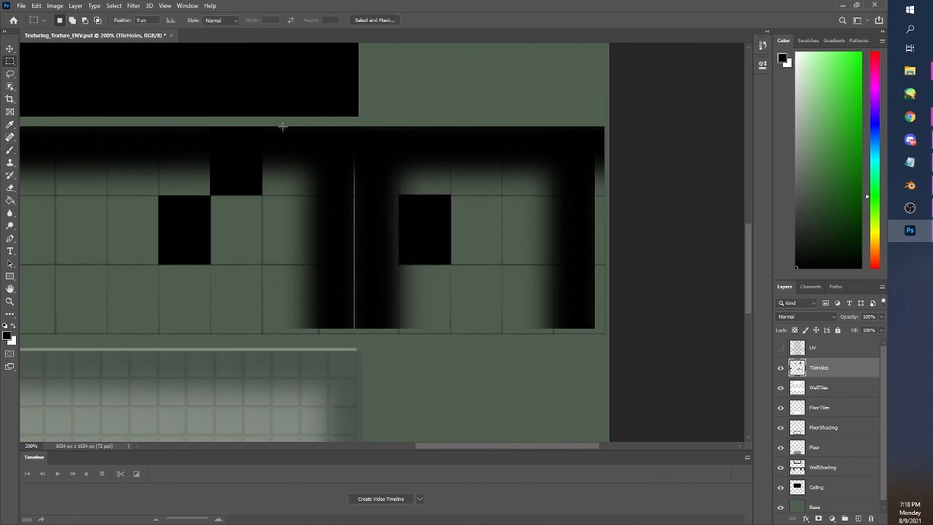
Save the document and quick-export the texture as a PNG with the UV layer hidden, replacing the existing Texturing_Texture_ENV file
key(ctrl+0)
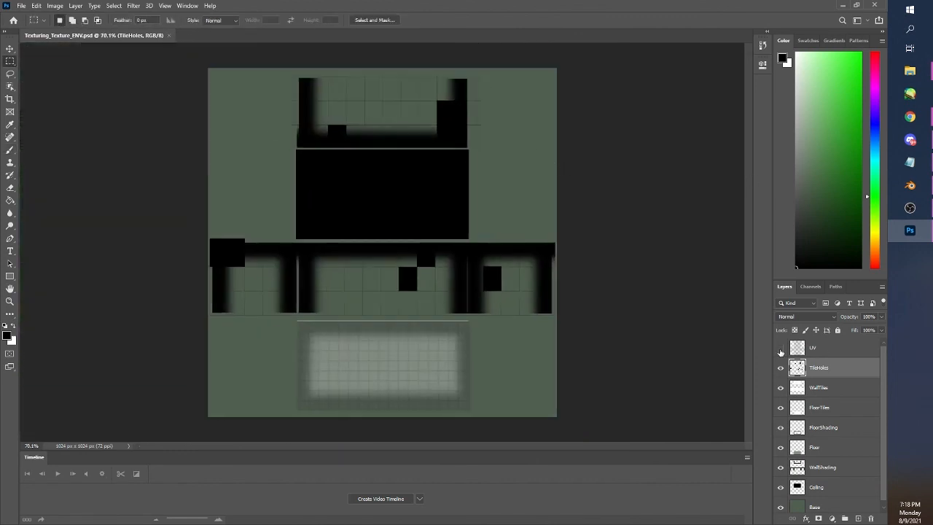
click(780, 347)
key(alt+f)
click(781, 348)
click(21, 6)
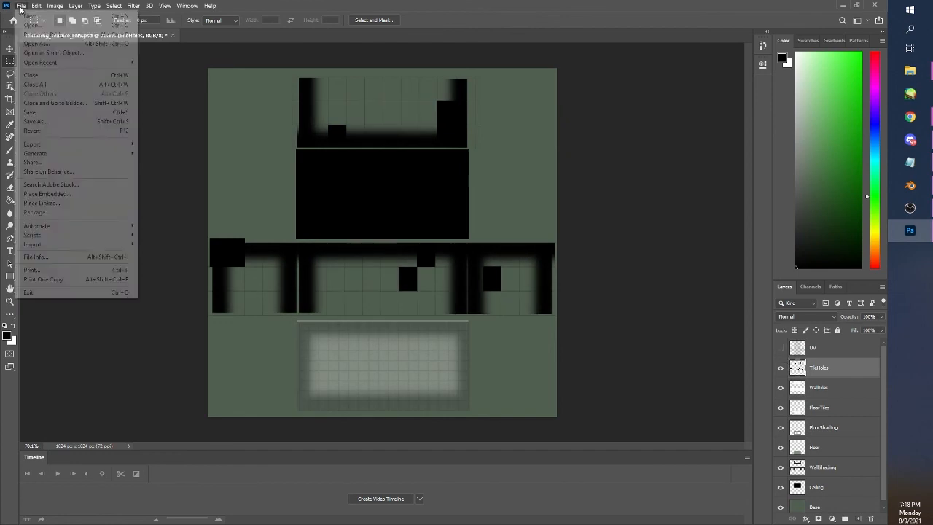
mouse_move(44, 144)
click(164, 145)
click(114, 138)
click(305, 220)
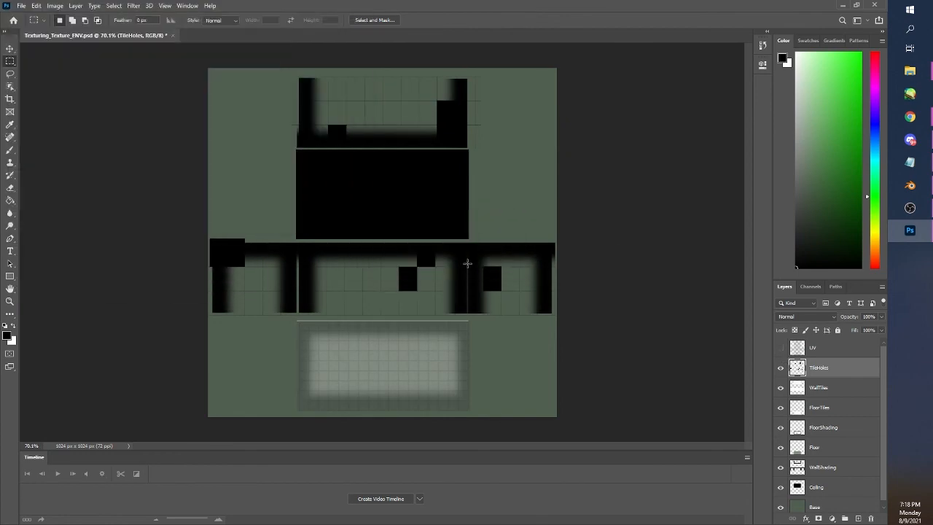
Switch to Blender and reload Texturing_Texture_ENV.png in the building material's image texture node
click(909, 185)
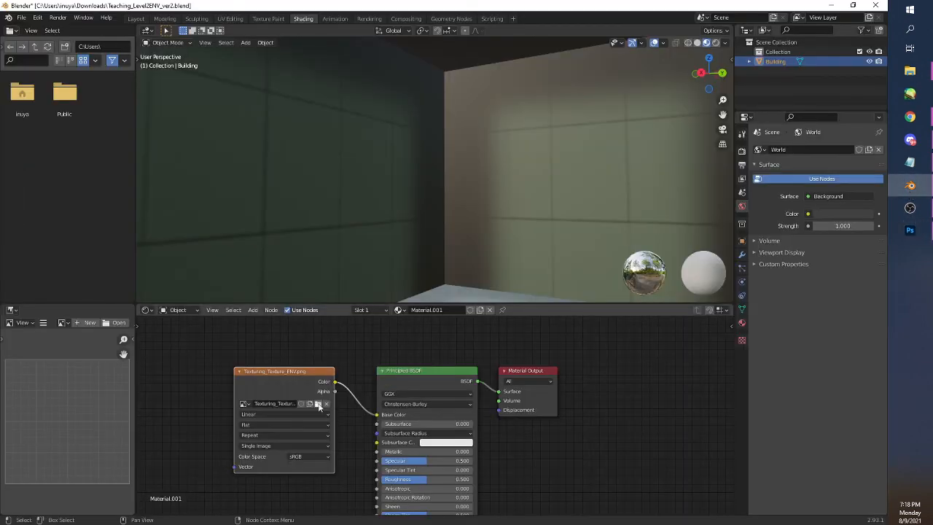
click(318, 405)
click(350, 138)
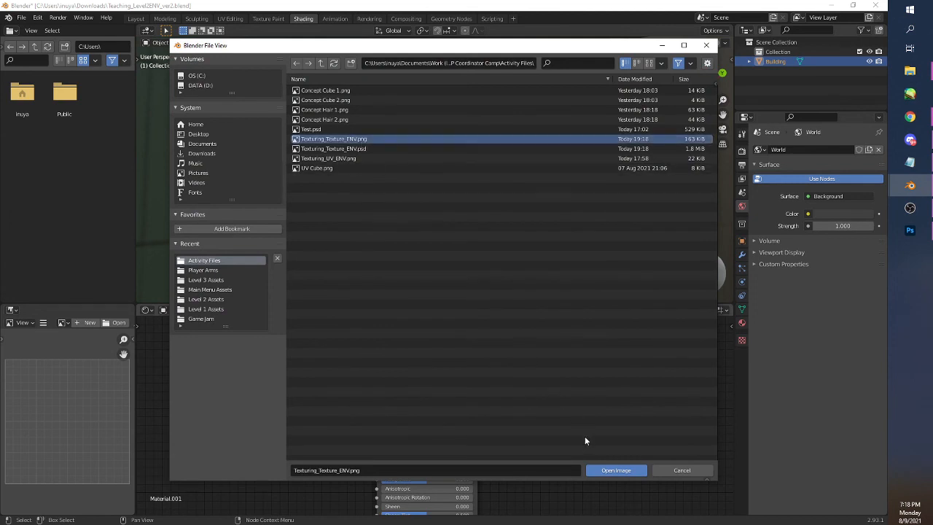
click(612, 470)
Examine the black tile holes on the building's walls from outside and inside to check their placement
drag(538, 263, 333, 260)
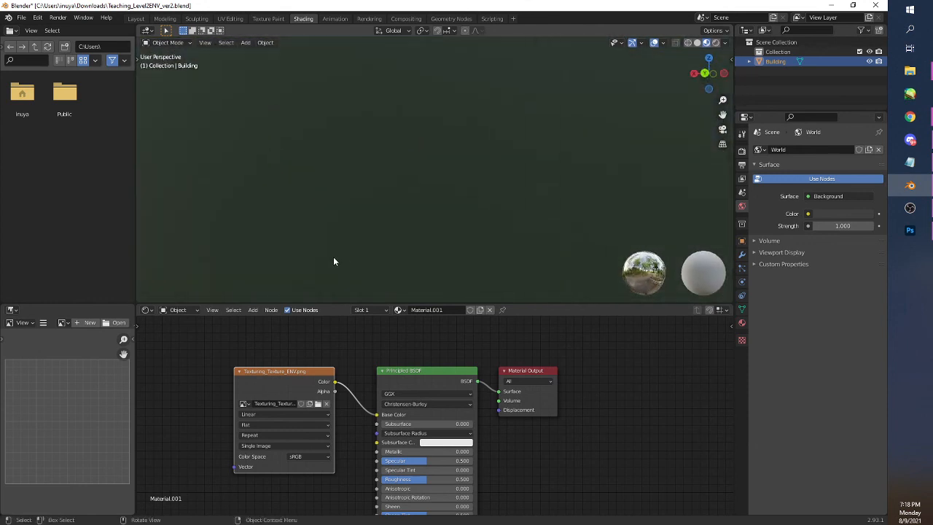
scroll(398, 244, down, 5)
drag(403, 237, 497, 242)
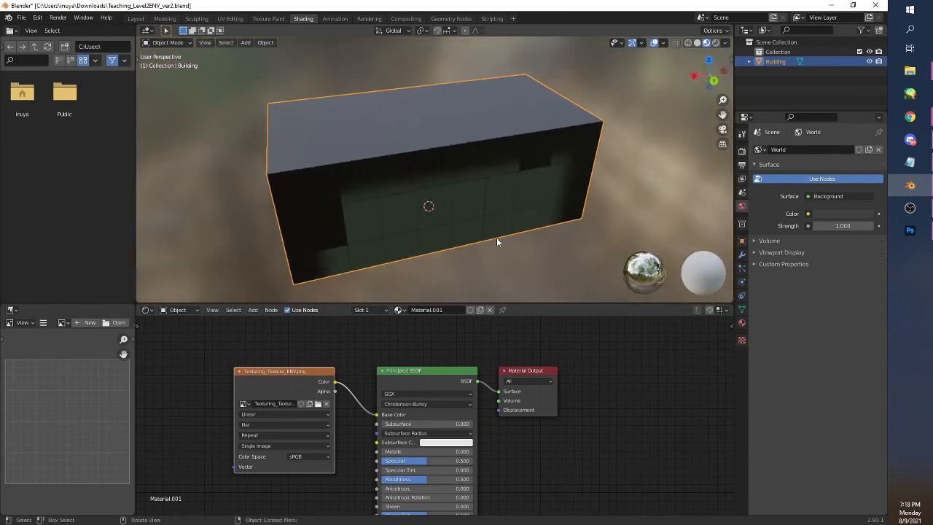
drag(391, 243, 643, 162)
scroll(406, 235, up, 6)
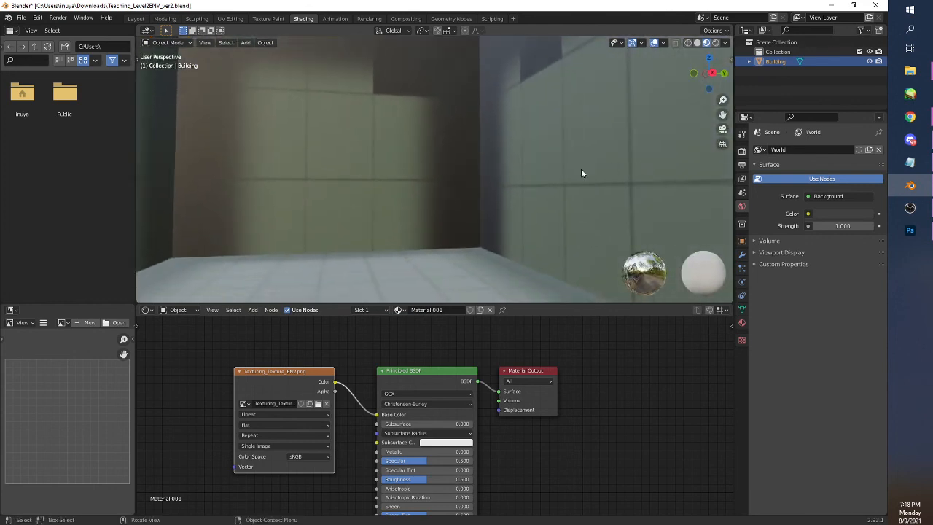
scroll(443, 222, down, 8)
drag(441, 222, 513, 237)
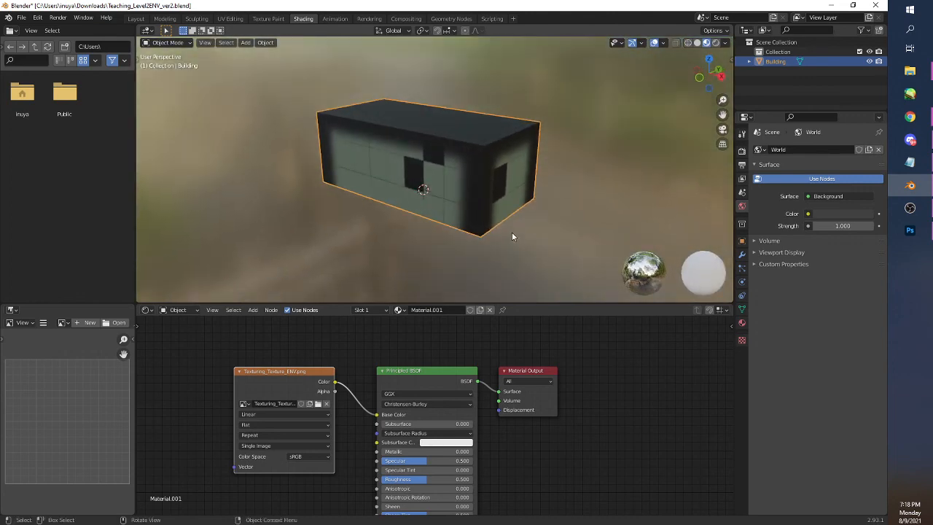